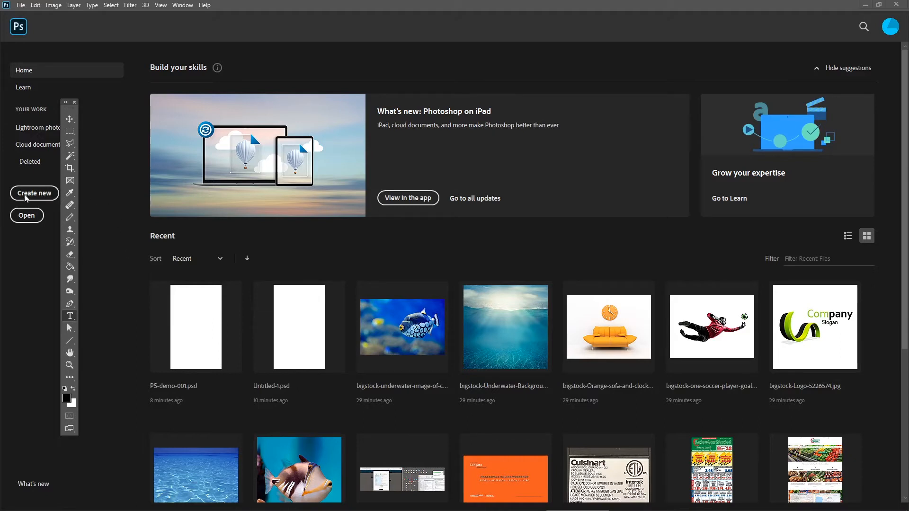
Start a new document and choose the Legal print preset, 8.5 x 14 in at 300 ppi.
left_click(38, 194)
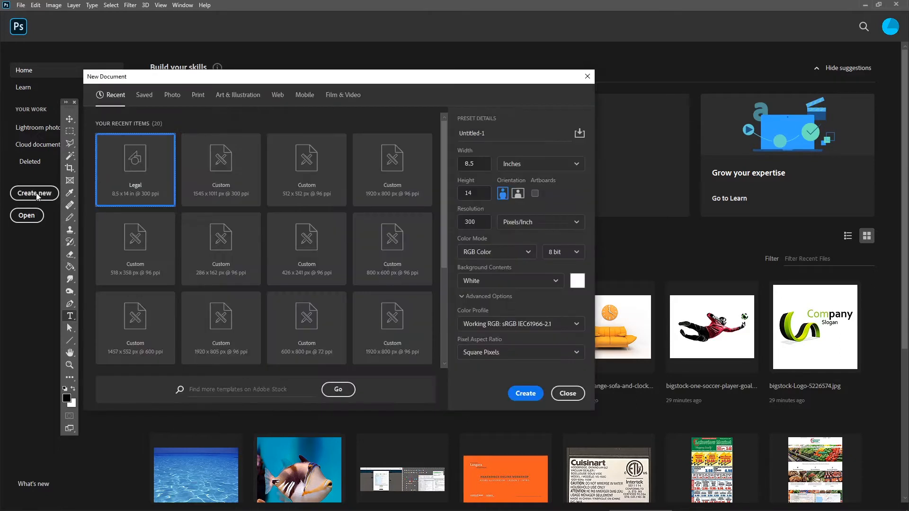
left_click_drag(206, 79, 239, 74)
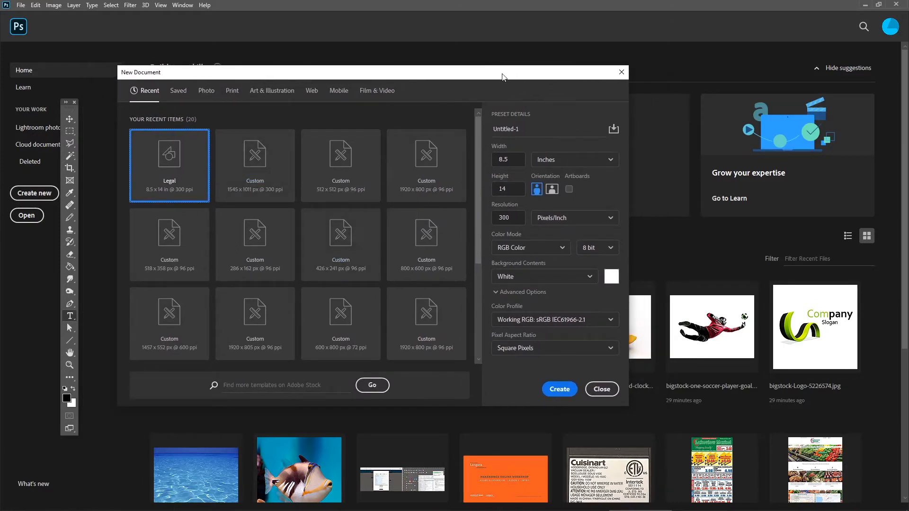
left_click_drag(500, 74, 506, 72)
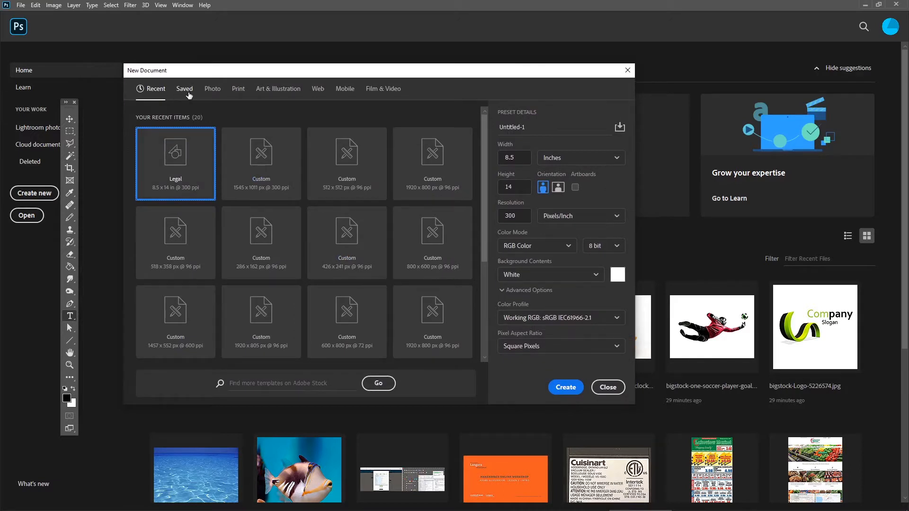
left_click(213, 92)
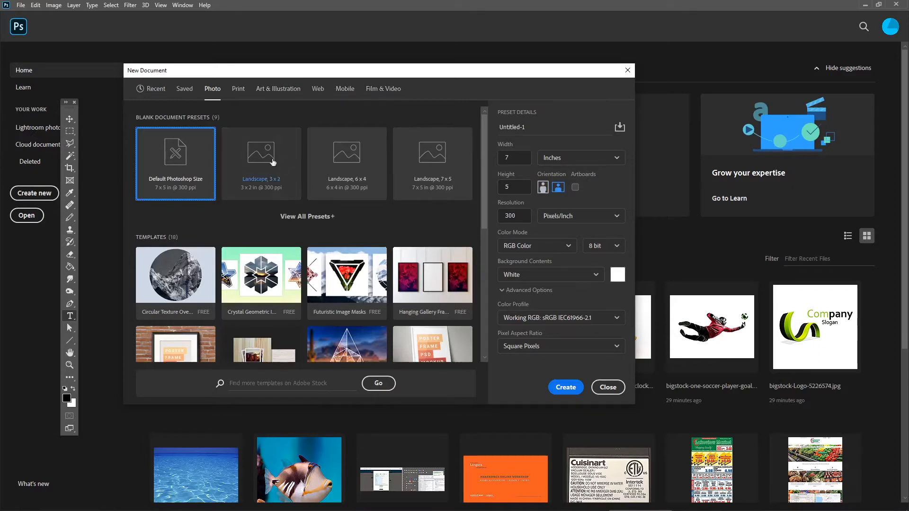
left_click(238, 91)
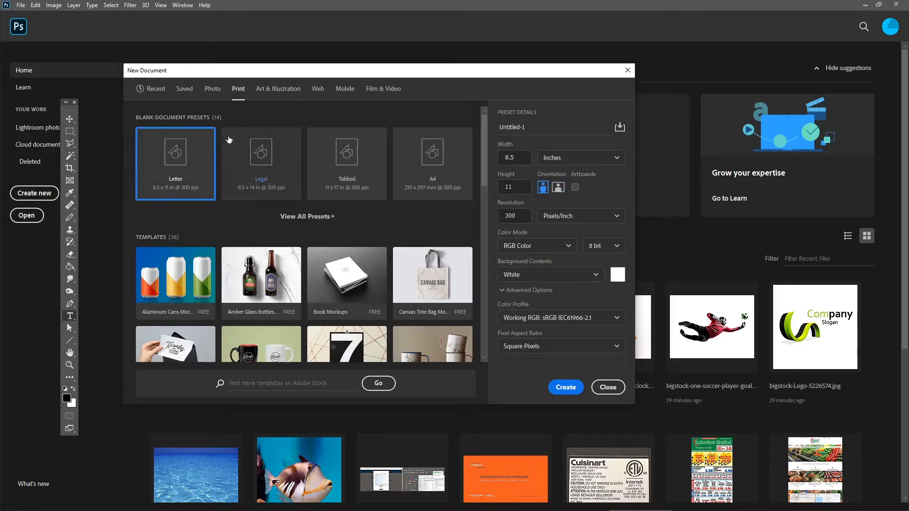
left_click_drag(364, 75, 358, 70)
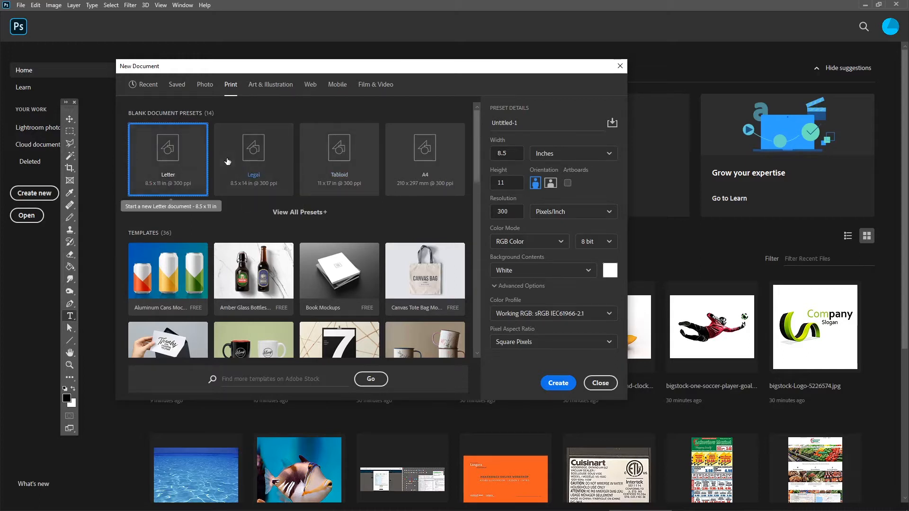
left_click(263, 163)
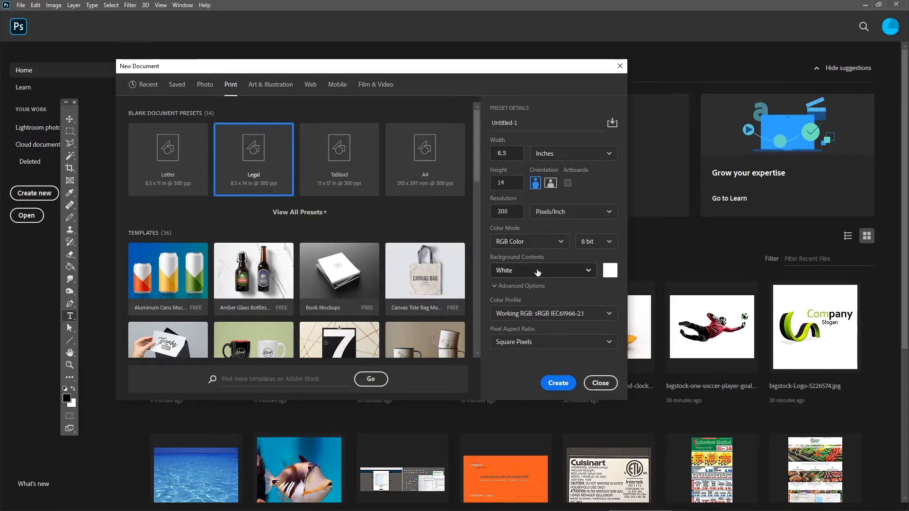
Collapse the advanced options, then set the new document to inches with landscape orientation.
left_click(496, 286)
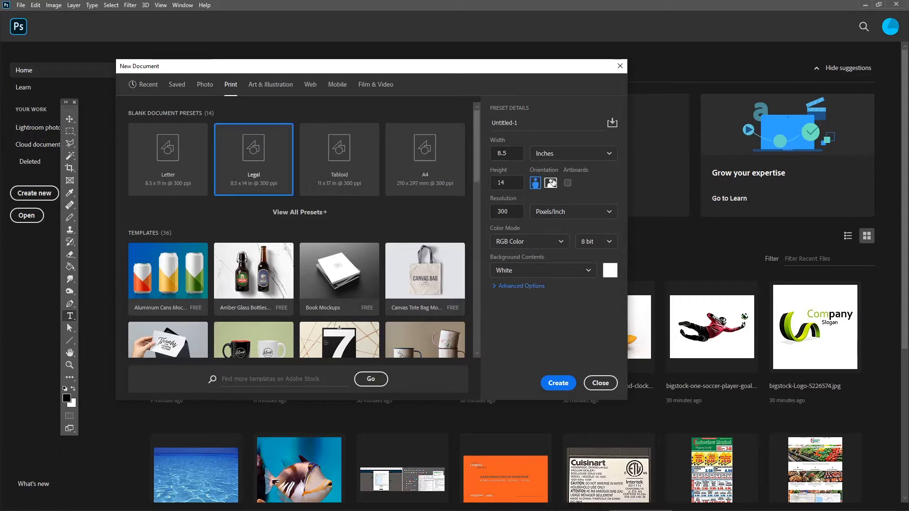
left_click(607, 155)
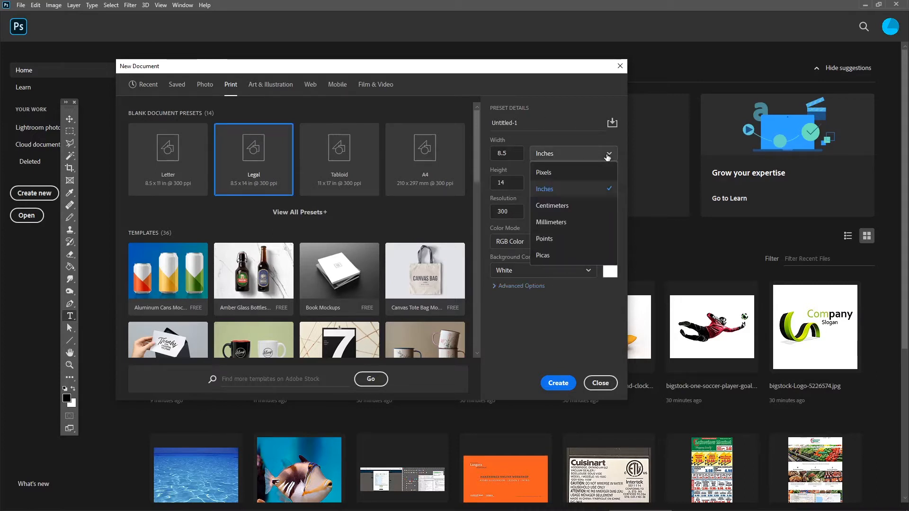
left_click(574, 190)
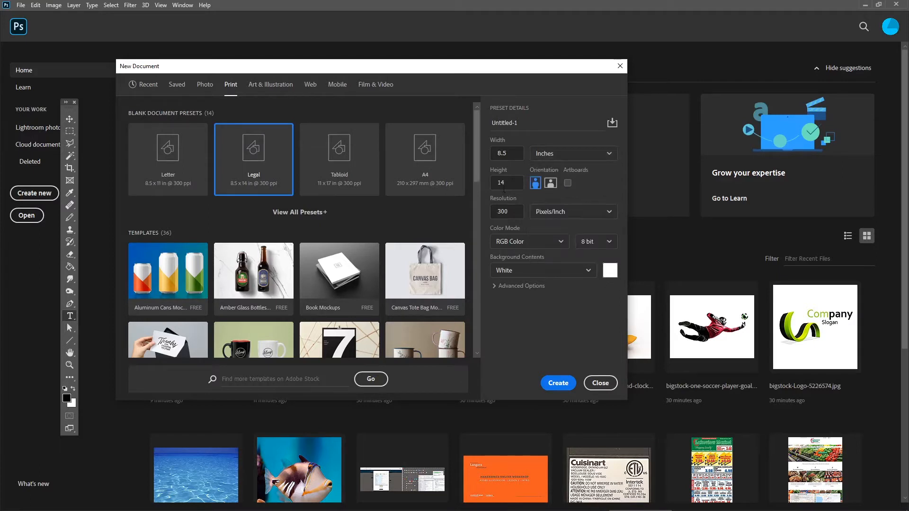
left_click(550, 186)
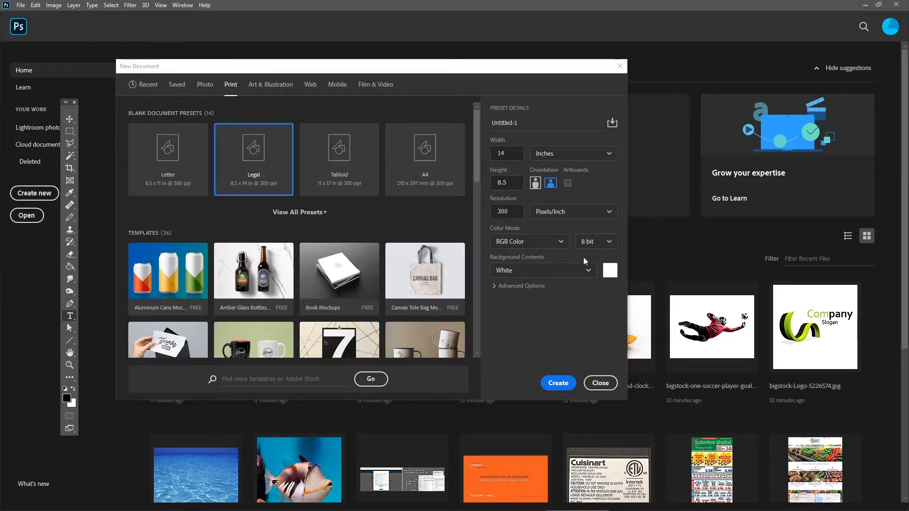
Create the document with CMYK Color mode and Transparent background contents.
left_click(559, 243)
left_click(561, 243)
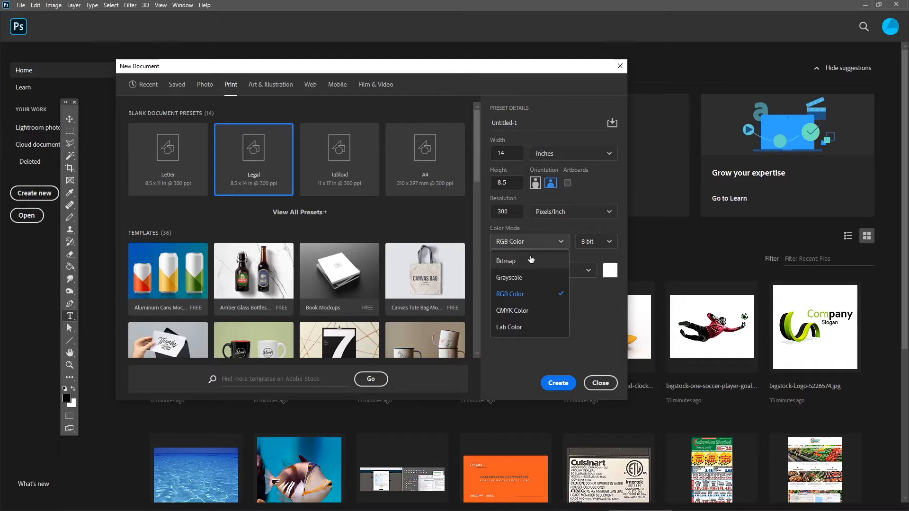
left_click(517, 316)
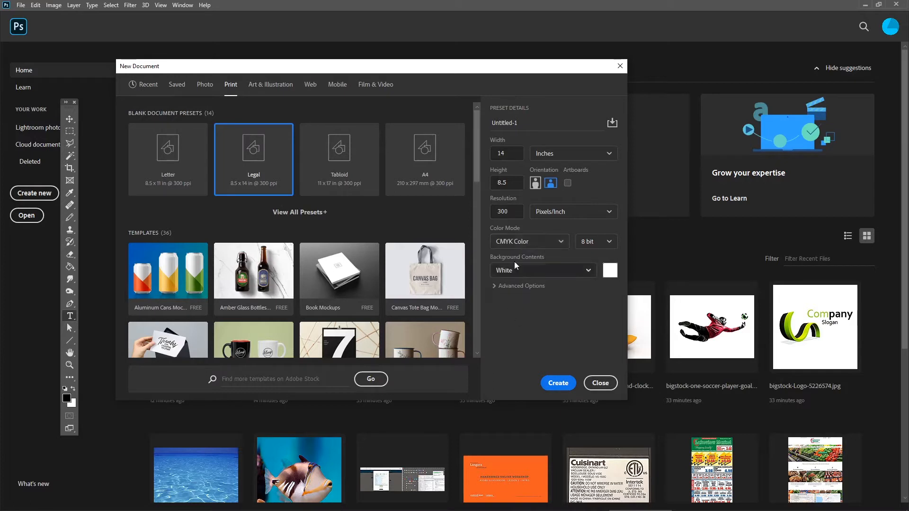
left_click(582, 272)
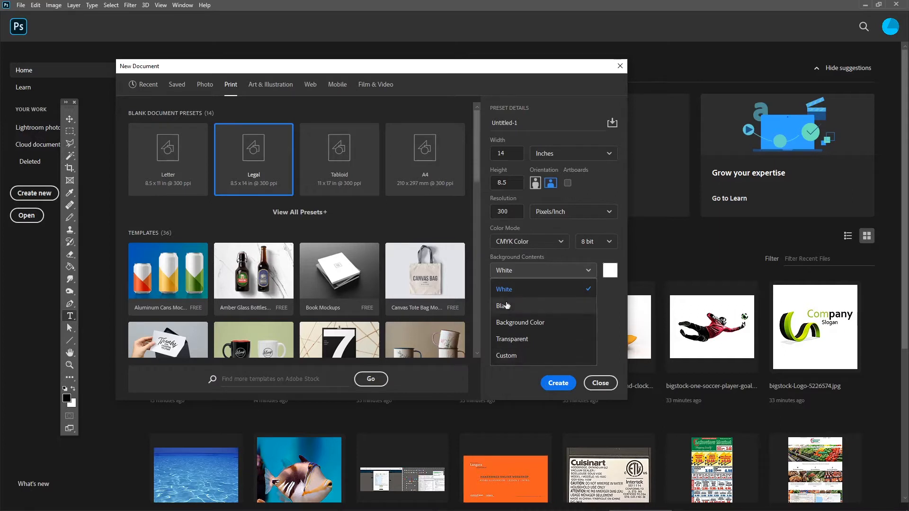
left_click(522, 340)
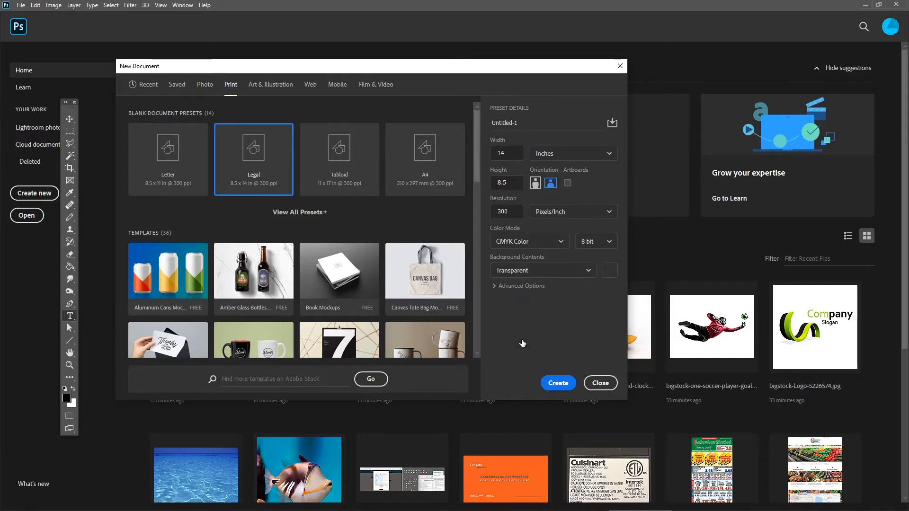
left_click(558, 382)
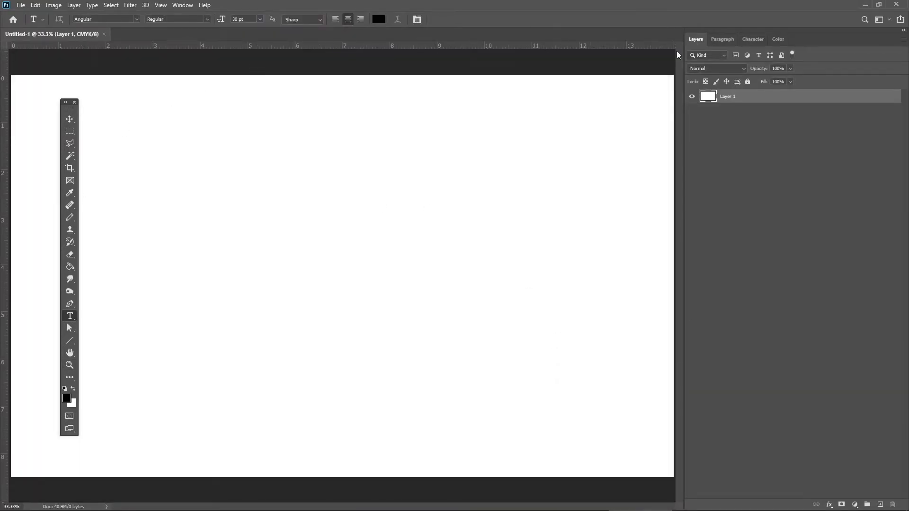
Narrow the Layers panel dock, reposition the floating toolbar over the canvas's left edge and activate the Move tool.
left_click_drag(684, 57, 760, 59)
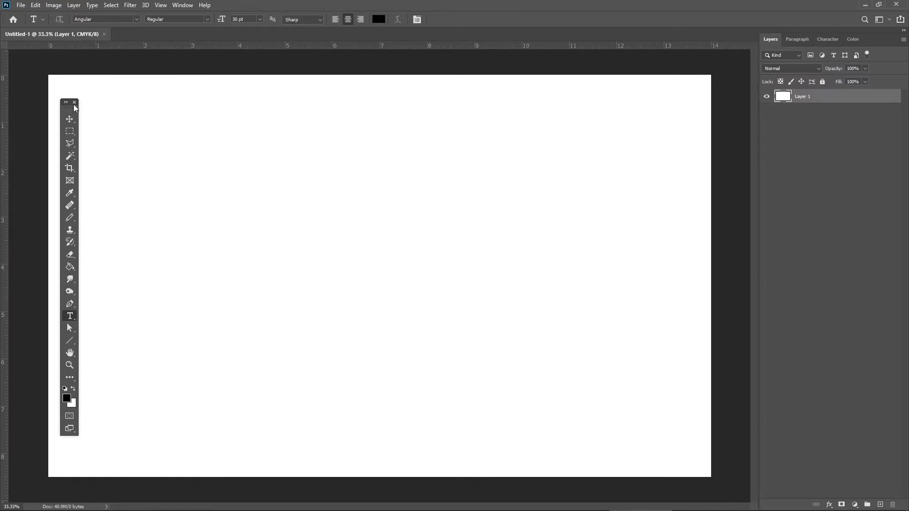
left_click_drag(69, 110, 32, 105)
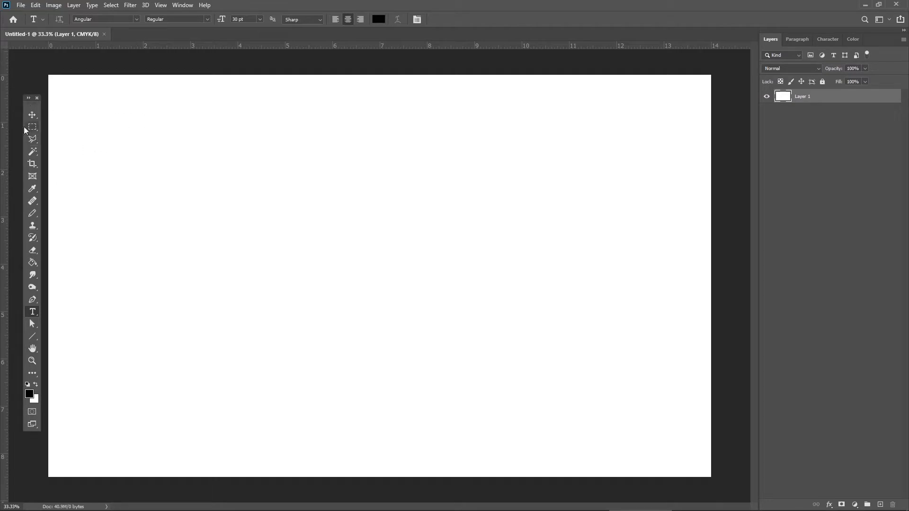
left_click_drag(33, 108, 52, 115)
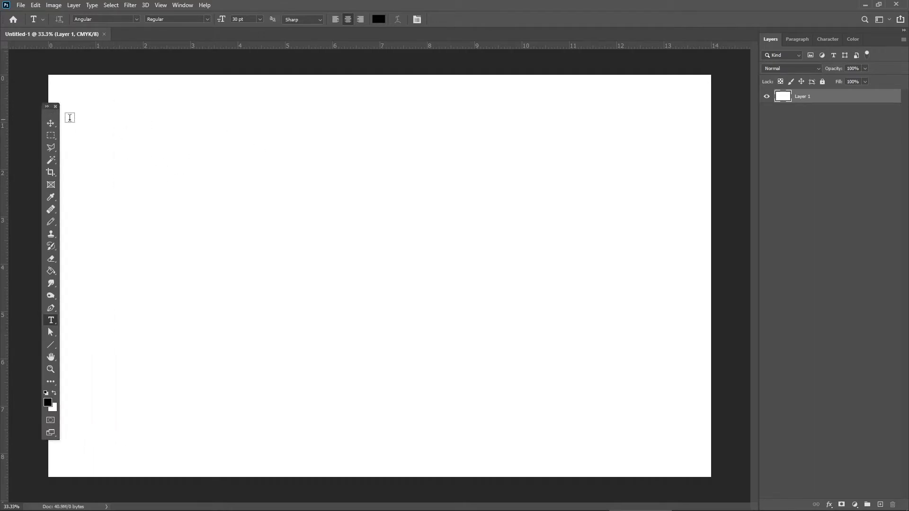
left_click(51, 123)
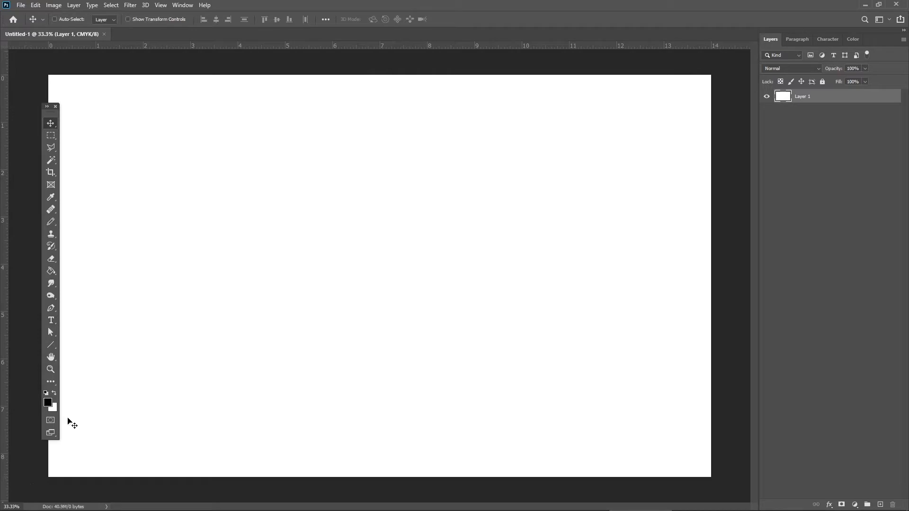
Examine the unit choices for the ruler and the list of panels that can be shown.
right_click(227, 48)
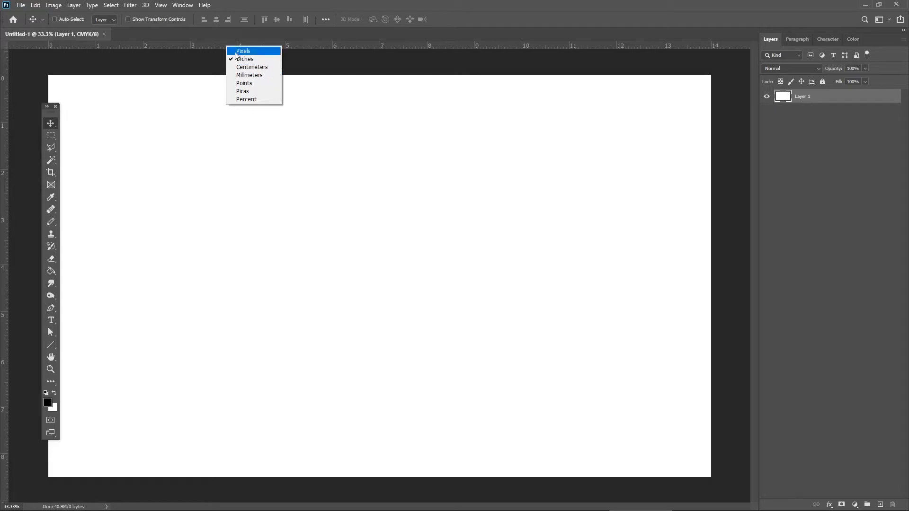
left_click(183, 47)
mouse_move(43, 120)
left_mouse_down()
mouse_move(70, 111)
mouse_move(49, 105)
left_mouse_up()
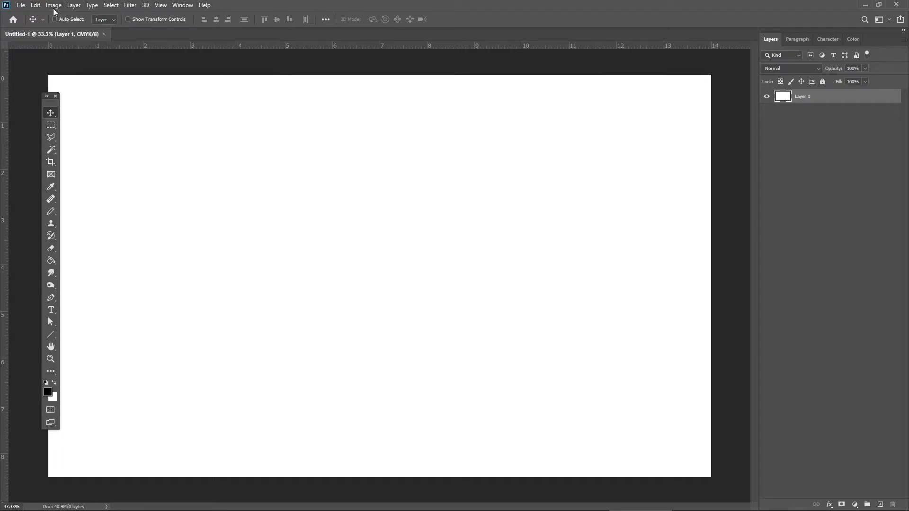
left_click(181, 8)
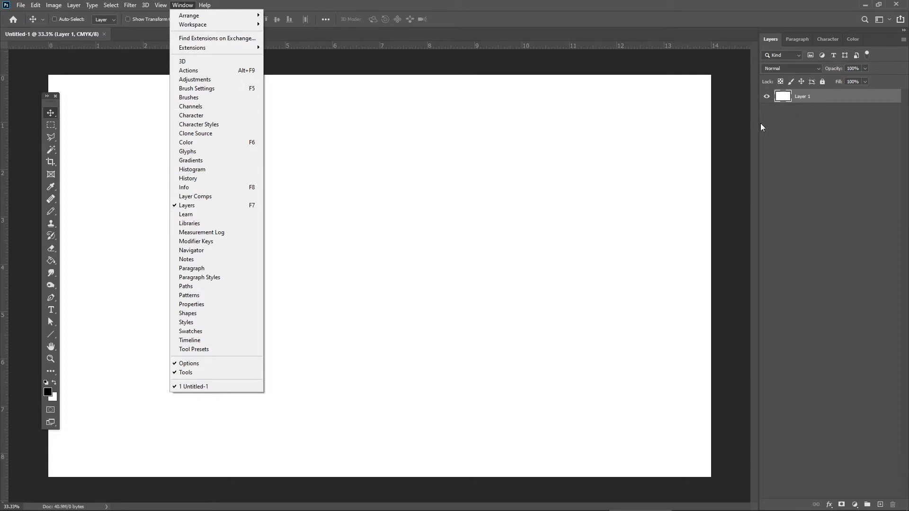
left_click(247, 7)
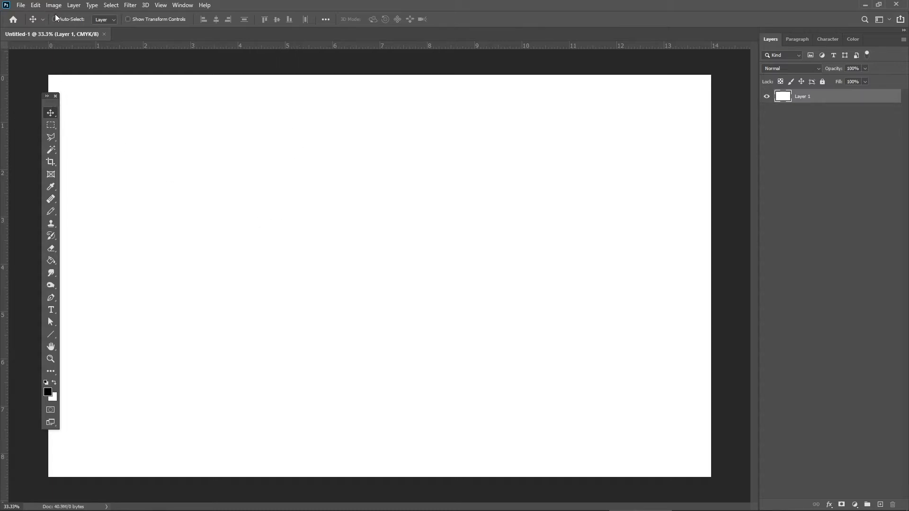
Save the document on the computer as the Photoshop file PS-demo-001 in the PS Demo folder, with Maximize Compatibility on.
left_click(21, 6)
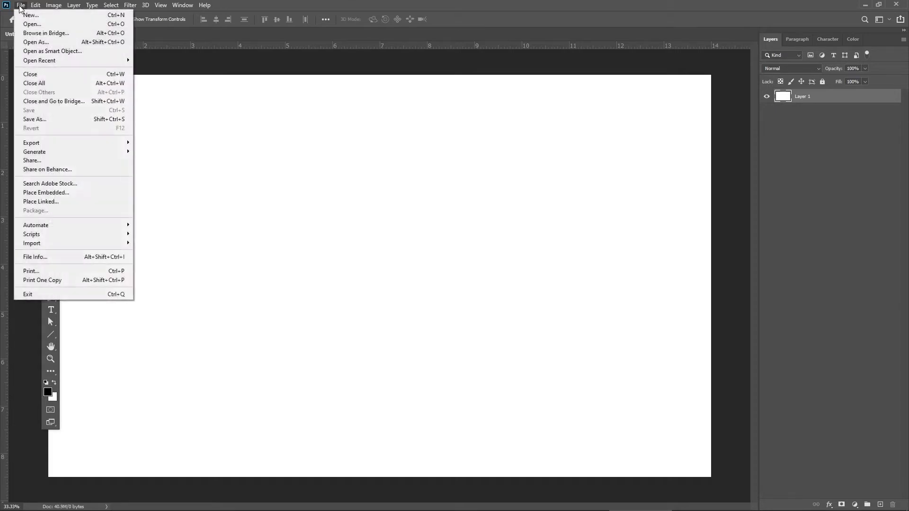
left_click(49, 119)
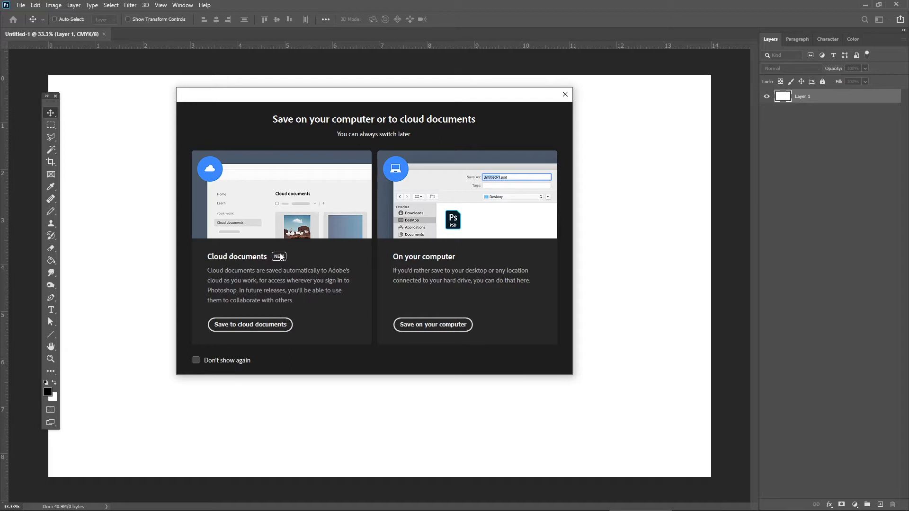
left_click(456, 325)
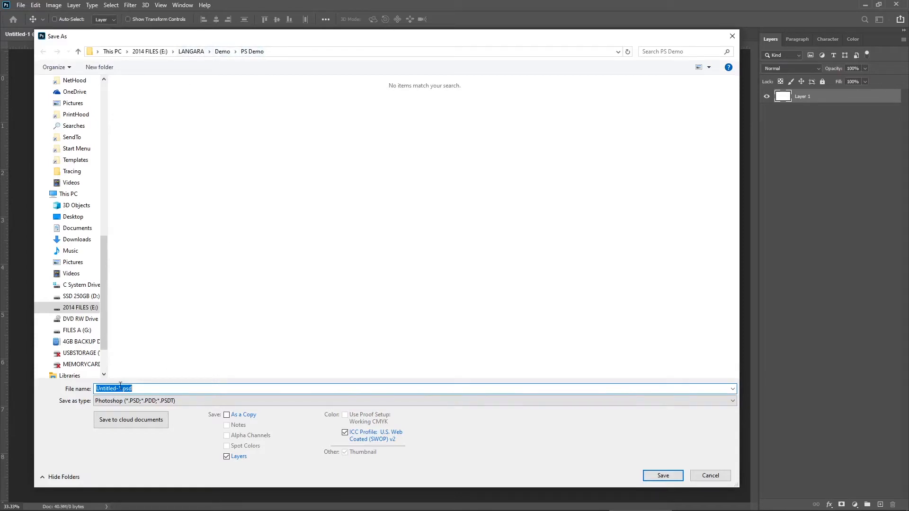
left_click_drag(120, 386, 88, 391)
type("PS-demo-001")
left_click(663, 478)
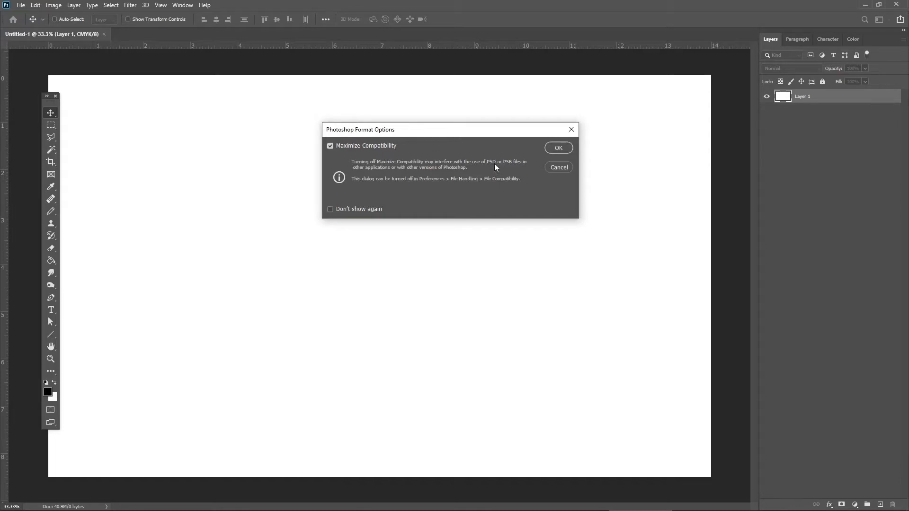
left_click(558, 148)
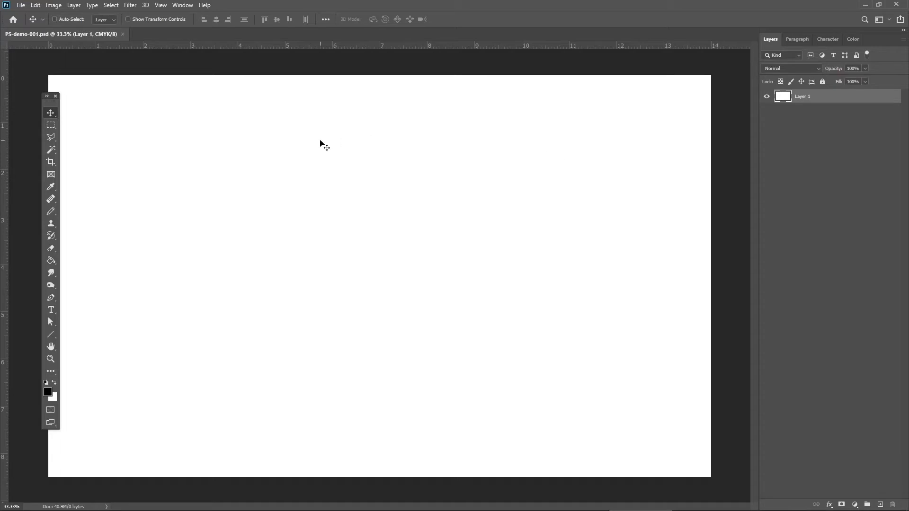
Bring up the Color panel from the list of available panels.
mouse_move(55, 102)
left_mouse_down()
mouse_move(43, 101)
mouse_move(49, 107)
left_mouse_up()
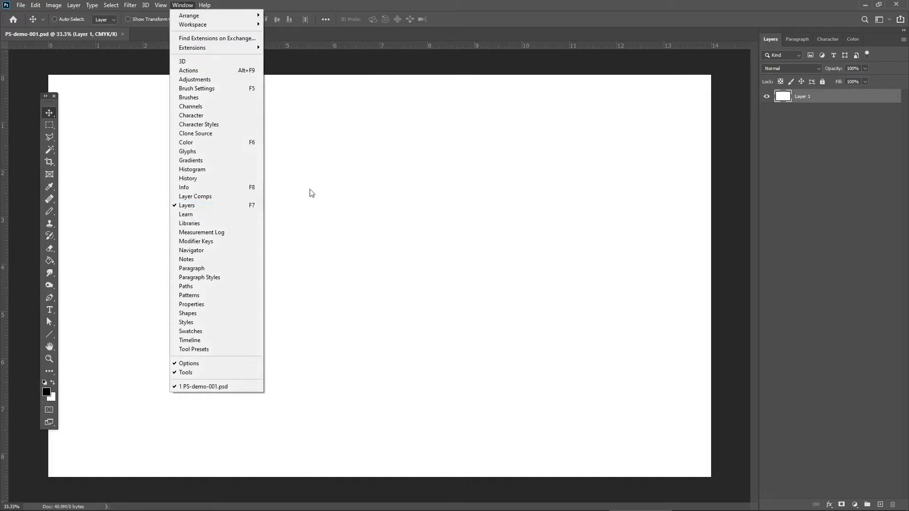
left_click(332, 191)
left_click(183, 5)
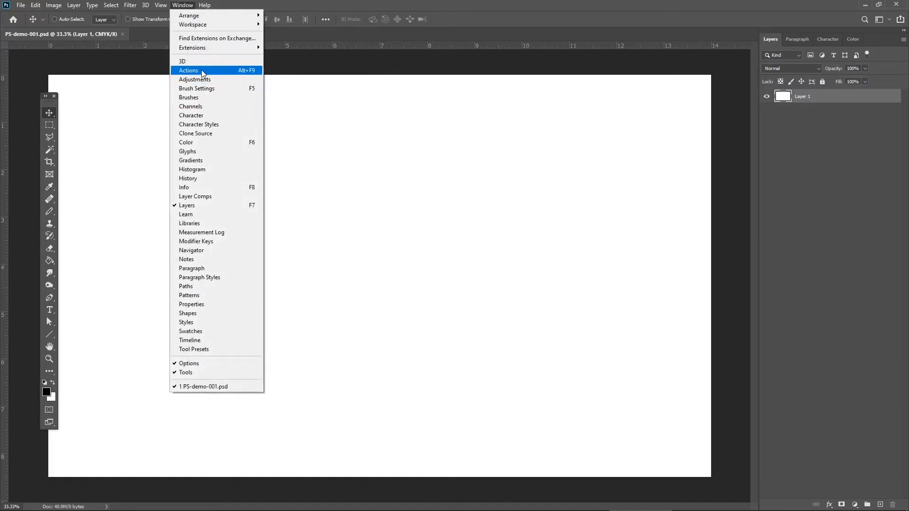
left_click(198, 143)
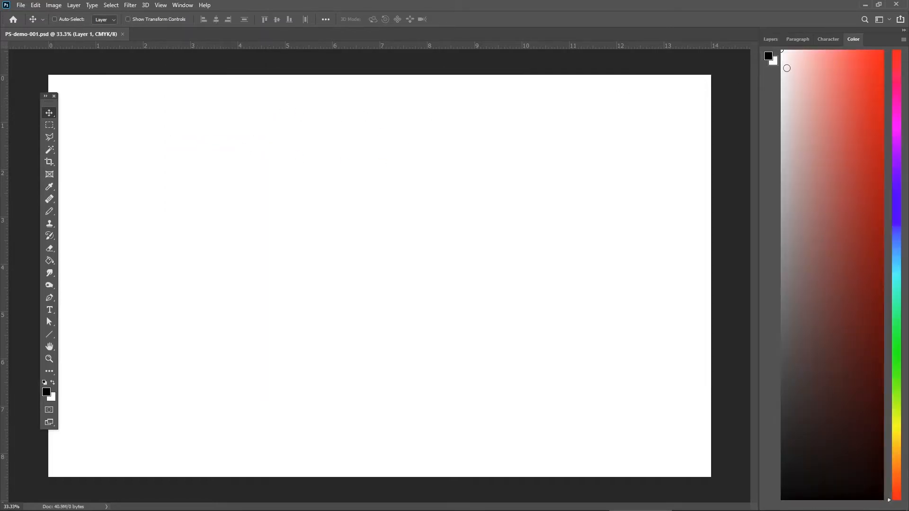
Float the Color panel over the canvas, dock it back in its panel group and show the Character panel.
left_click_drag(855, 40, 288, 103)
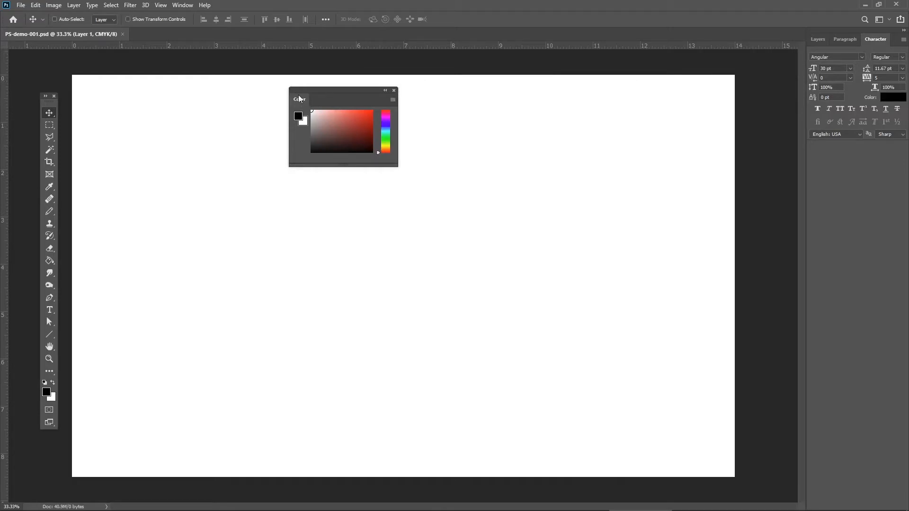
left_click_drag(300, 100, 822, 41)
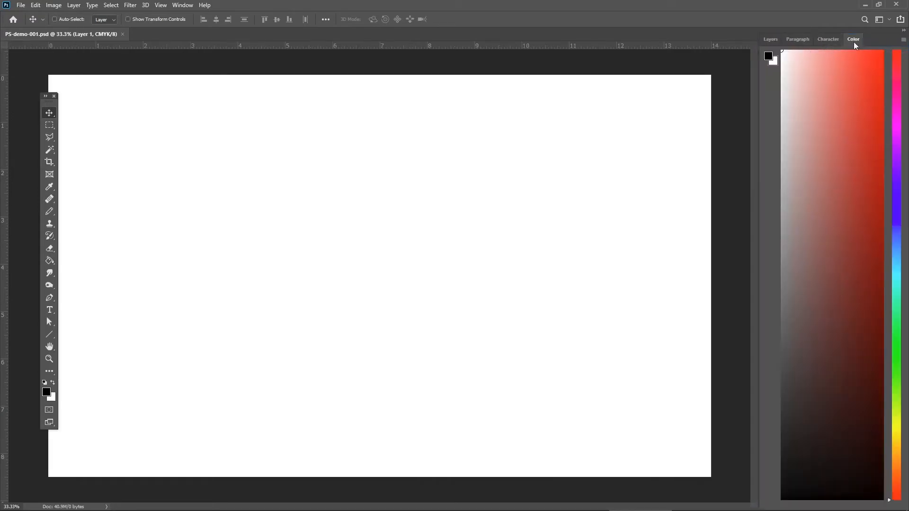
left_click(827, 40)
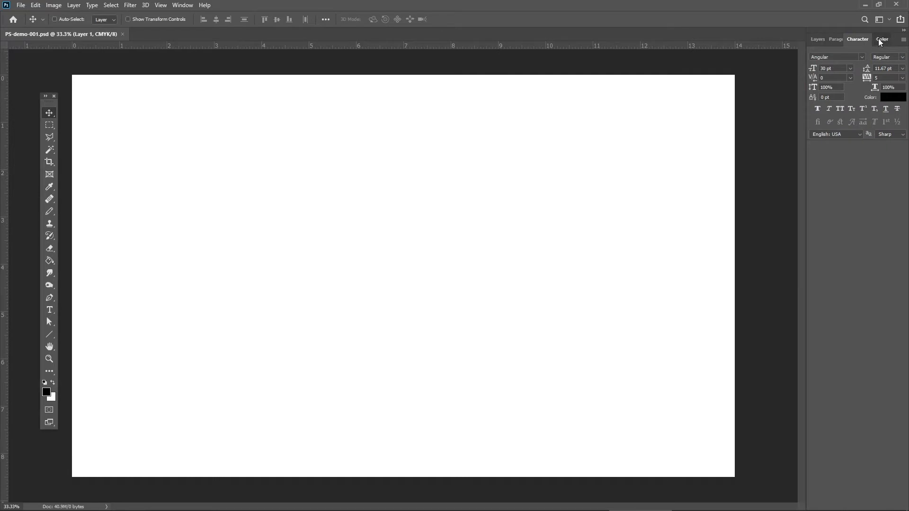
Float the Color panel out of its group and close it, and place the Layers panel last in the remaining group.
left_click_drag(878, 38, 331, 108)
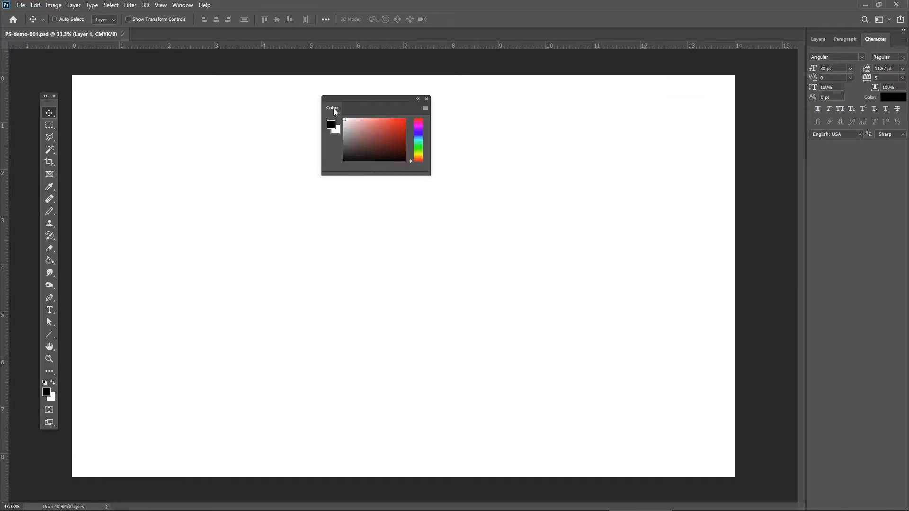
left_click(426, 99)
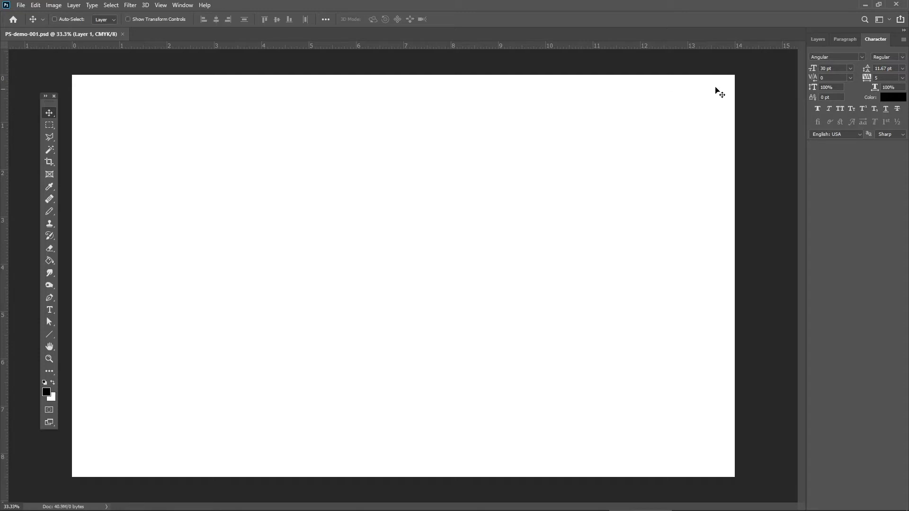
mouse_move(819, 39)
left_mouse_down()
mouse_move(774, 38)
mouse_move(431, 107)
mouse_move(340, 107)
mouse_move(511, 107)
mouse_move(774, 59)
mouse_move(815, 41)
left_mouse_up()
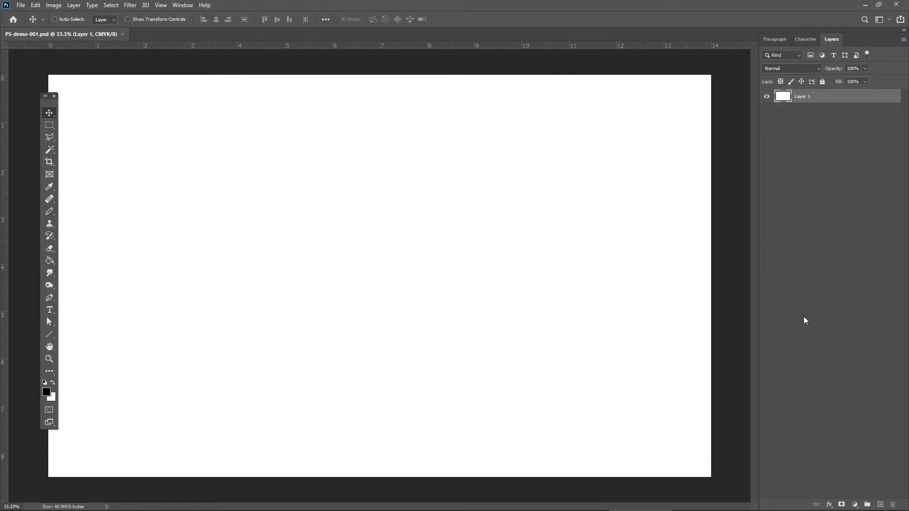
Add a new layer and a new layer group above Layer 1.
left_click(880, 505)
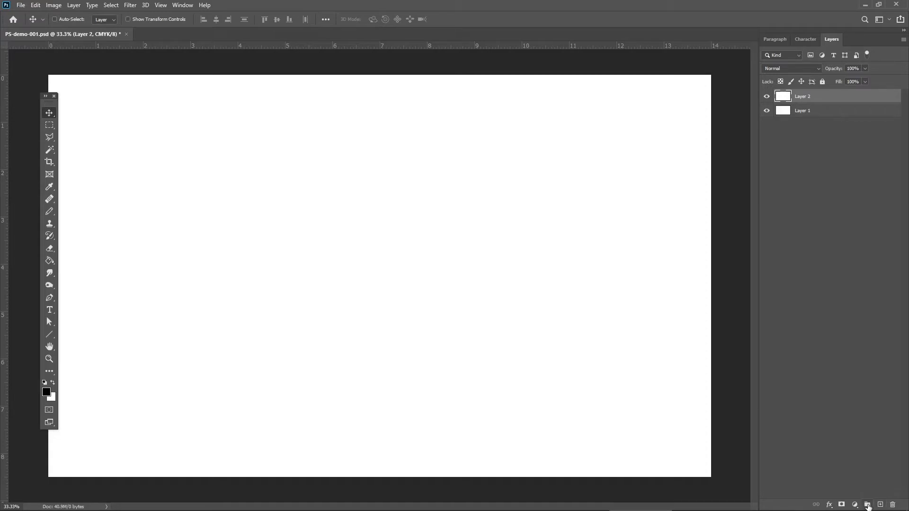
left_click(867, 506)
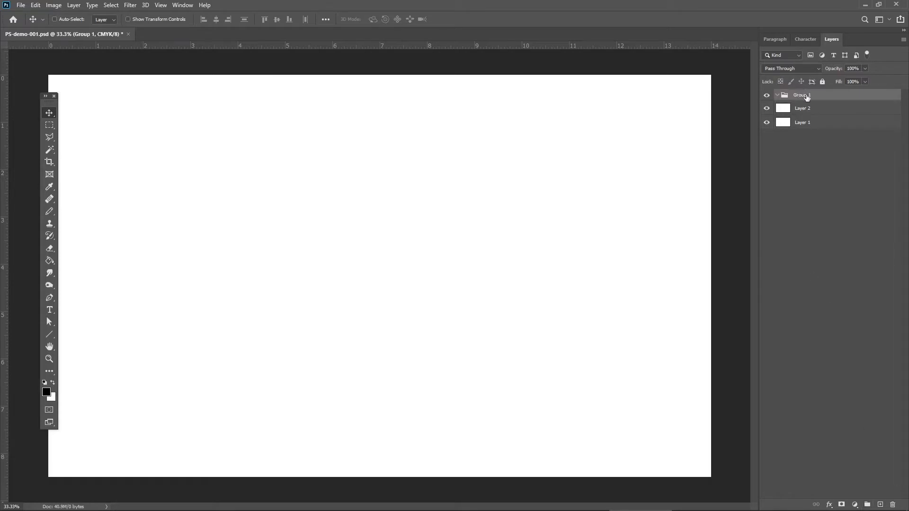
left_click_drag(53, 107, 51, 109)
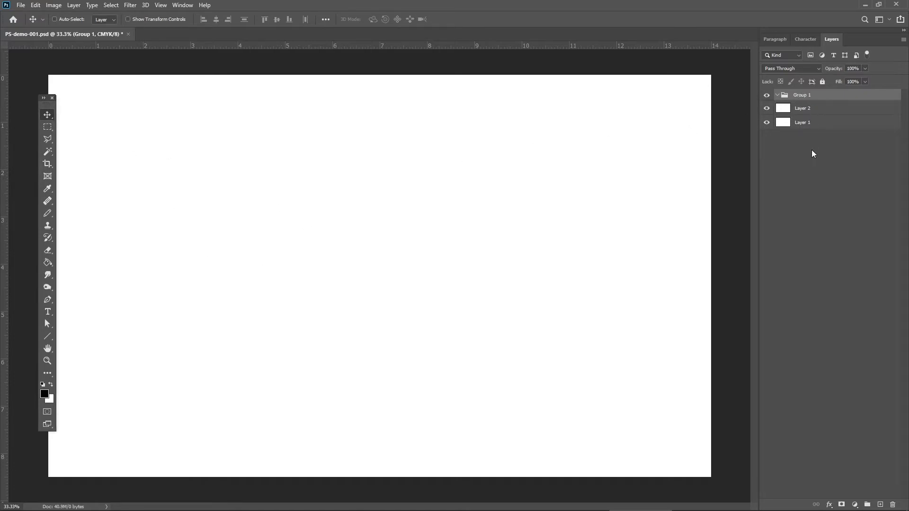
Place Layer 2 and Layer 1 inside the new group, and collapse and expand the group.
mouse_move(803, 97)
left_mouse_down()
mouse_move(821, 128)
mouse_move(802, 120)
mouse_move(804, 98)
mouse_move(795, 109)
left_mouse_up()
left_click(776, 94)
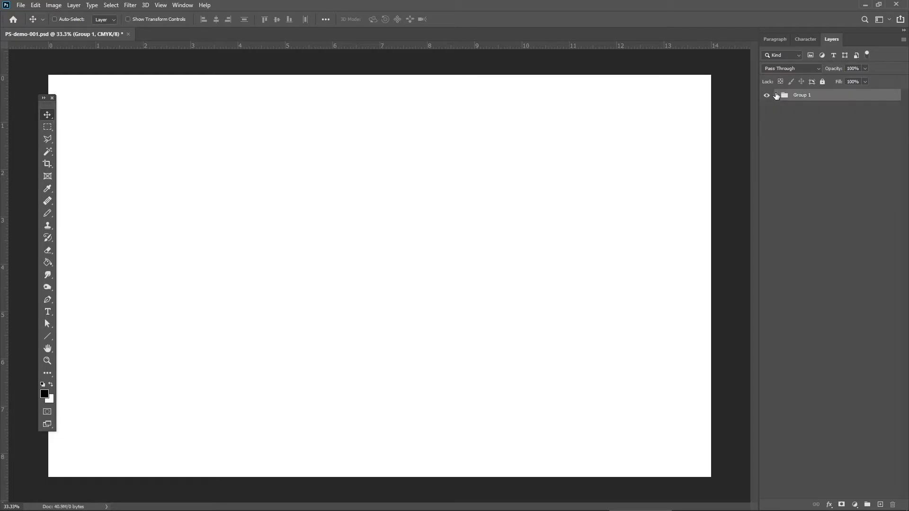
left_click(777, 95)
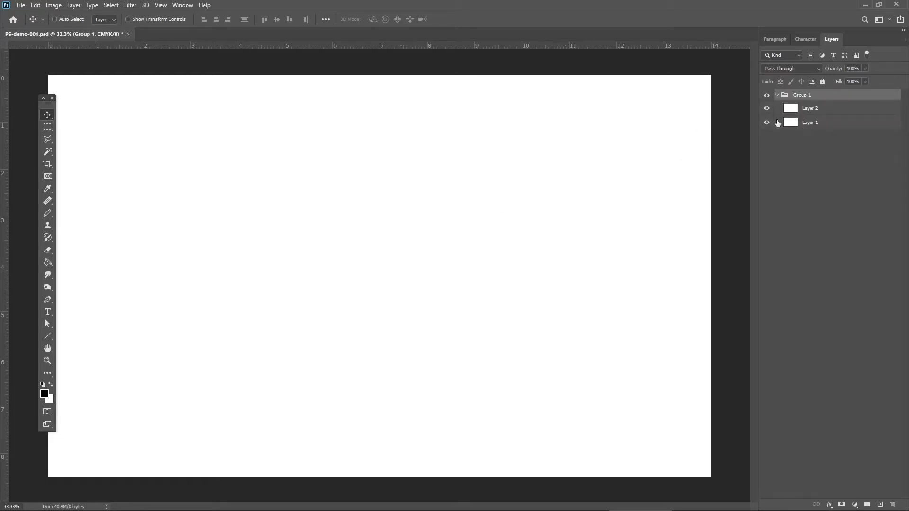
Rename the group containing both layers as background, and select Layer 1.
double_click(799, 95)
key("Return")
double_click(799, 94)
type("background")
left_click(809, 124)
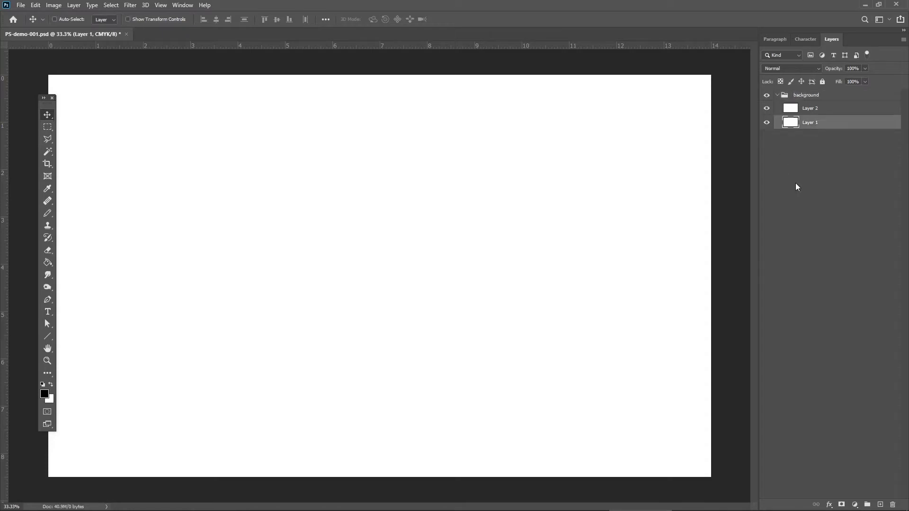
Create three more groups and move them above the background group, with Group 2 nested inside Group 1.
left_click(868, 504)
left_click(867, 504)
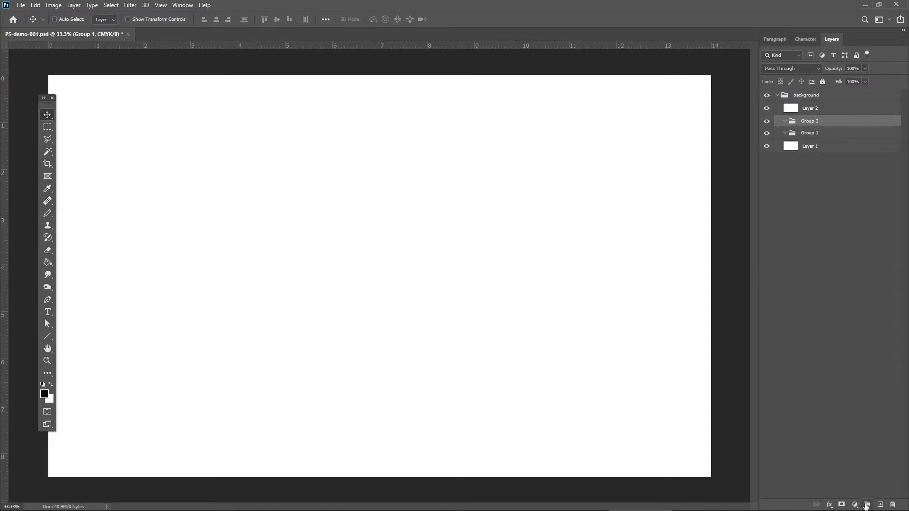
left_click(867, 504)
left_click_drag(808, 123, 799, 93)
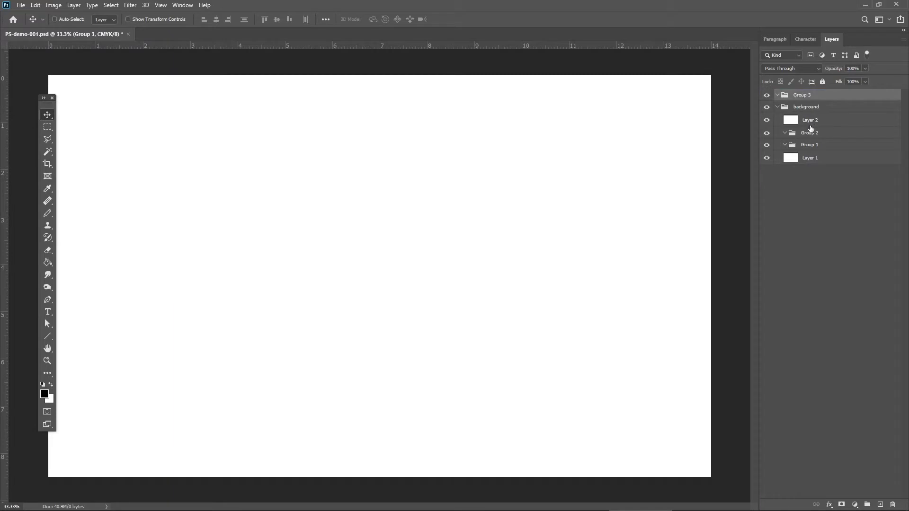
left_click_drag(808, 144, 800, 101)
left_click_drag(811, 141, 802, 108)
Rename Group 3 as text, Group 1 as image and the nested Group 2 as fish.
double_click(800, 95)
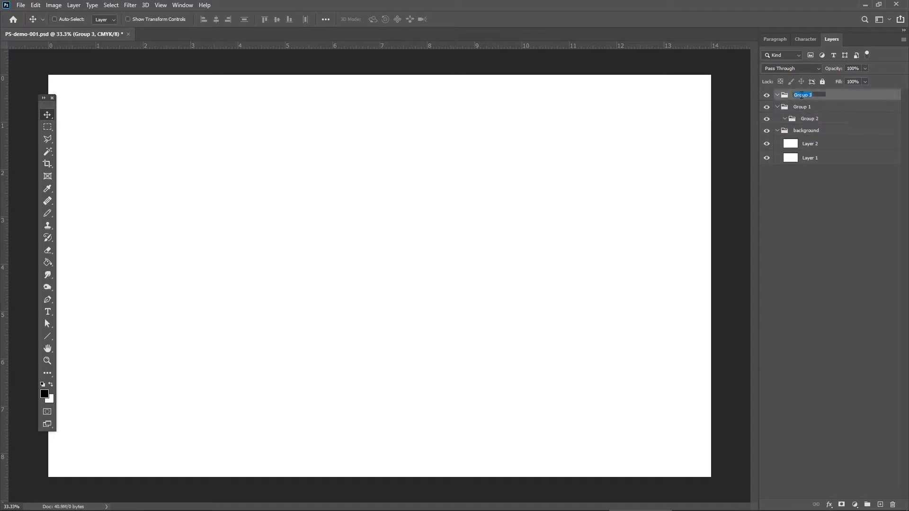
key("Return")
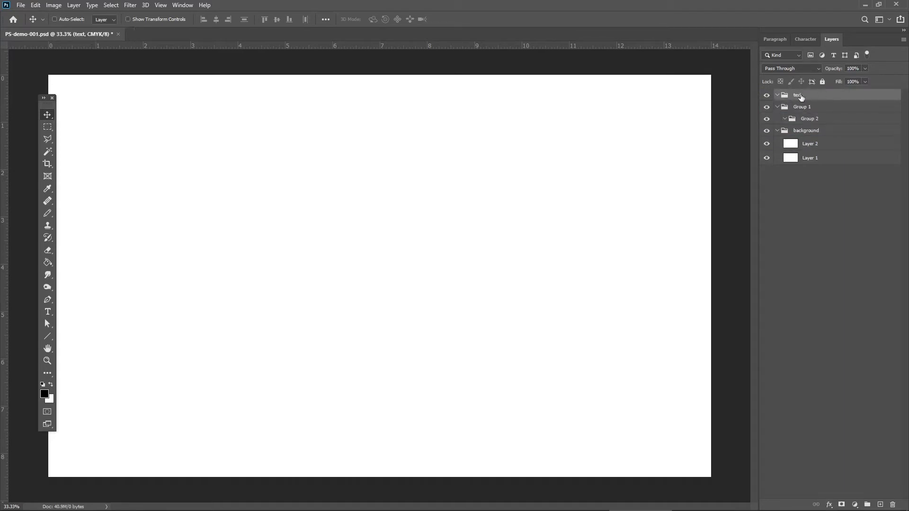
left_click(808, 109)
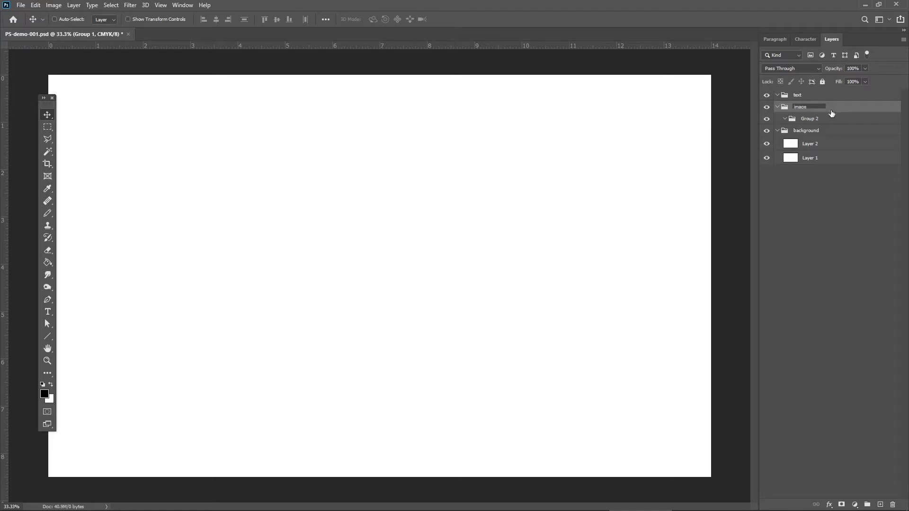
left_click(811, 118)
double_click(811, 118)
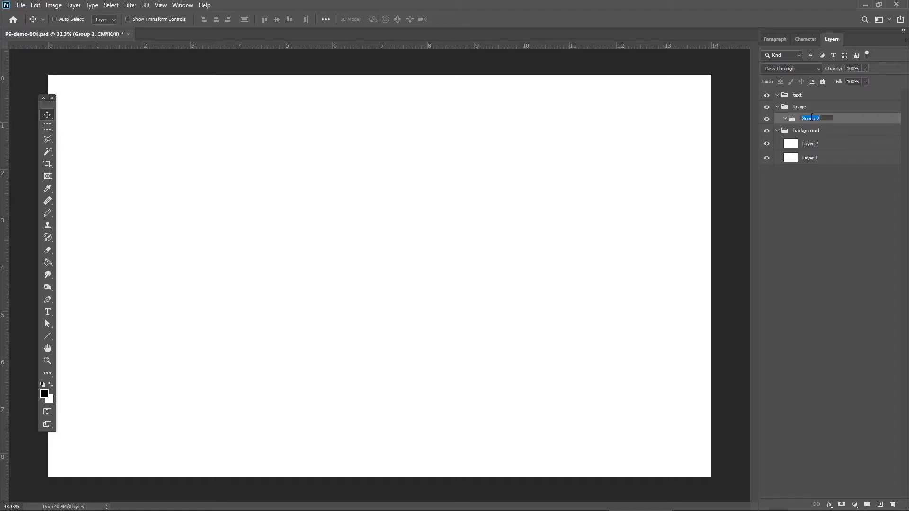
type("fish")
key("Return")
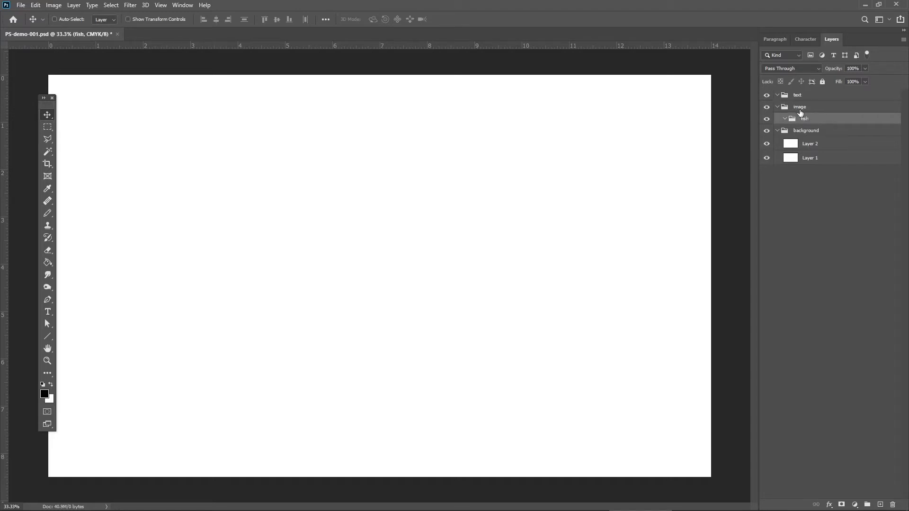
Rename the image group as logo, and move the nested fish group to the top of the layer stack.
double_click(799, 107)
type("logo")
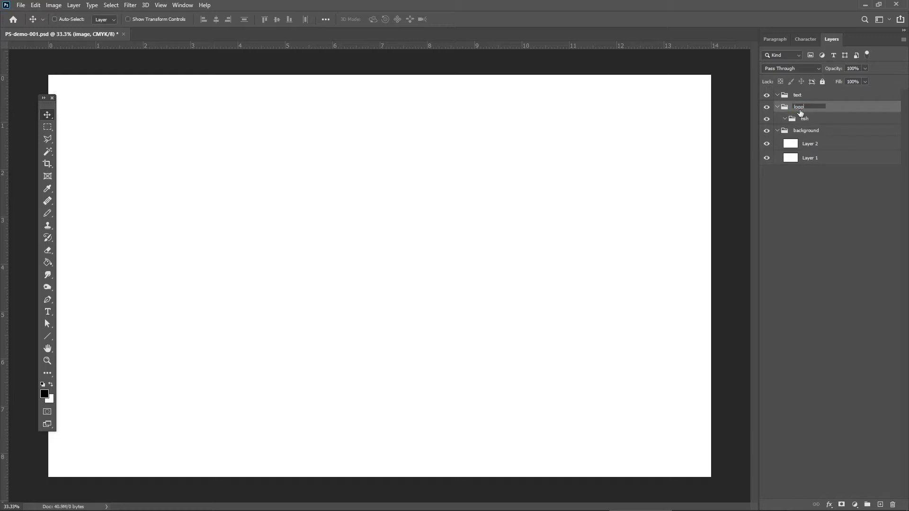
key("Return")
left_click_drag(803, 119, 805, 91)
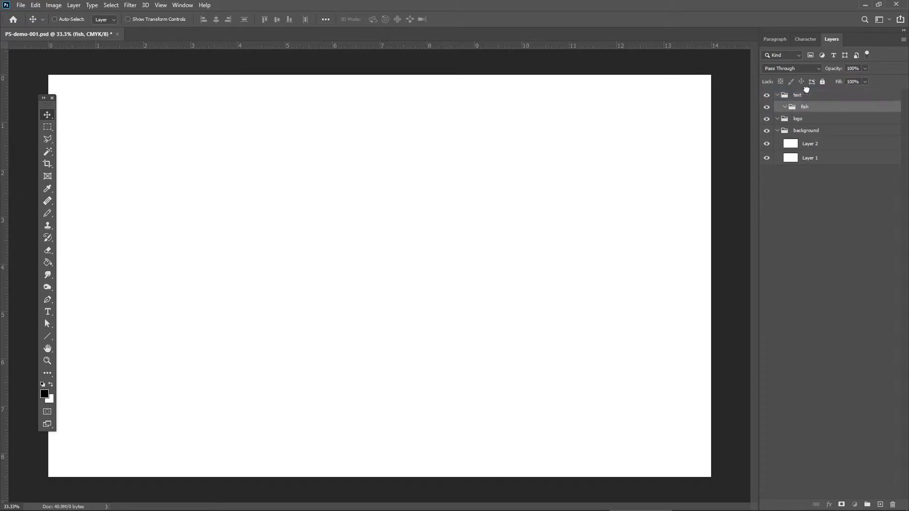
Collapse and expand the background group, and select Layer 1 inside it.
left_click(776, 131)
left_click(780, 131)
left_click(776, 131)
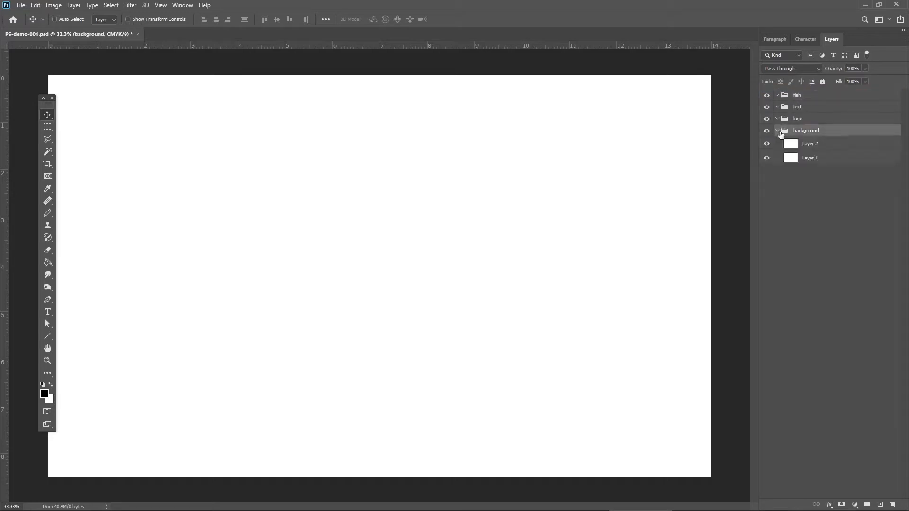
left_click(821, 158)
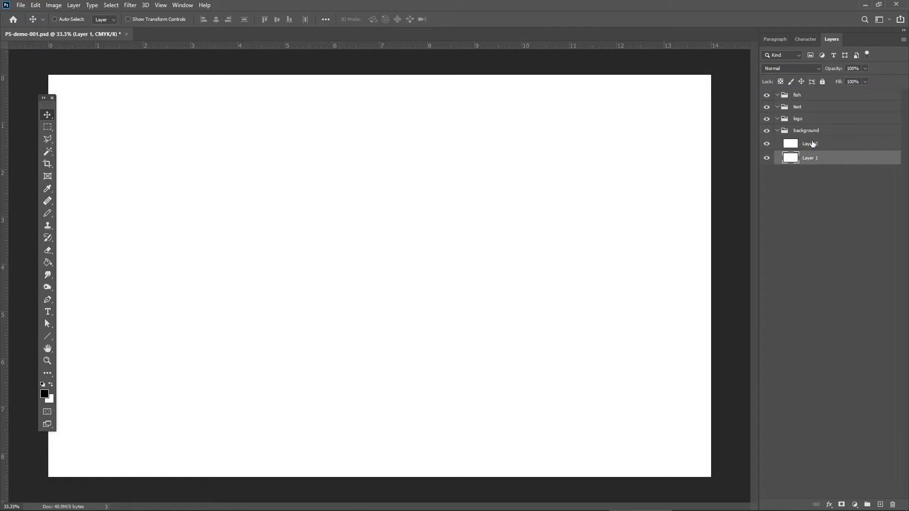
left_click(812, 145)
left_click(822, 157)
Draw a black rectangle about 3.8 by 2.1 inches on Layer 1 with the Rectangle Tool.
left_click_drag(48, 105, 56, 103)
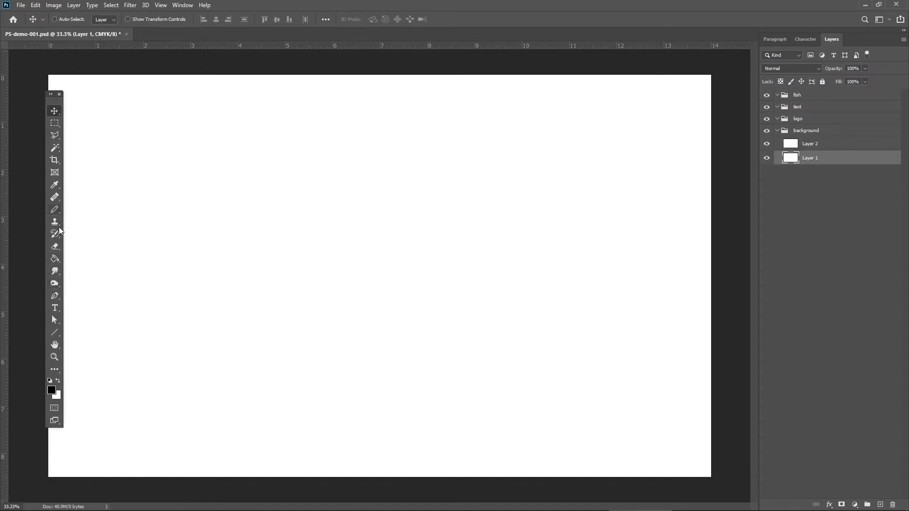
left_click(60, 337)
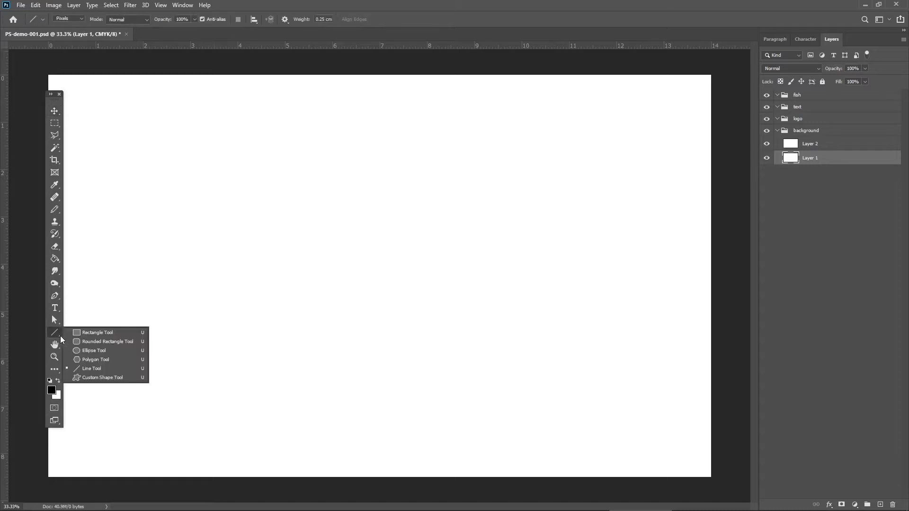
left_click(92, 334)
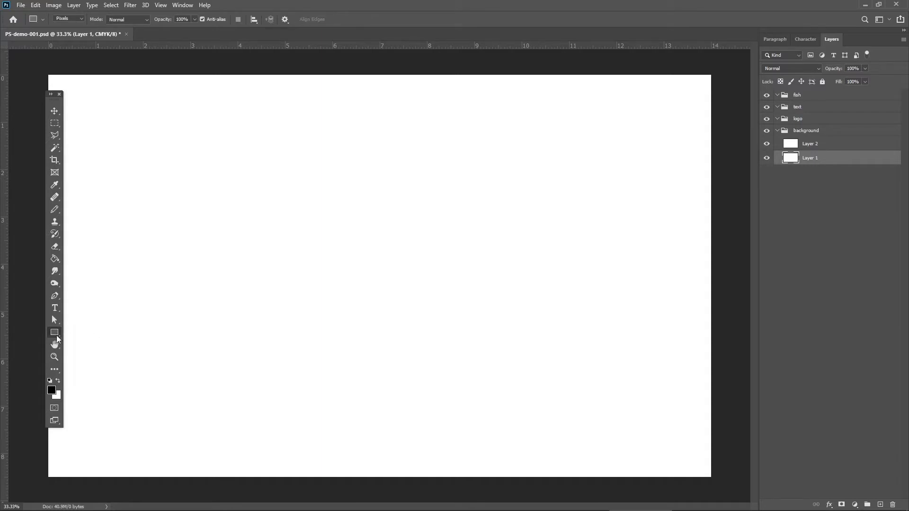
left_click_drag(170, 186, 349, 287)
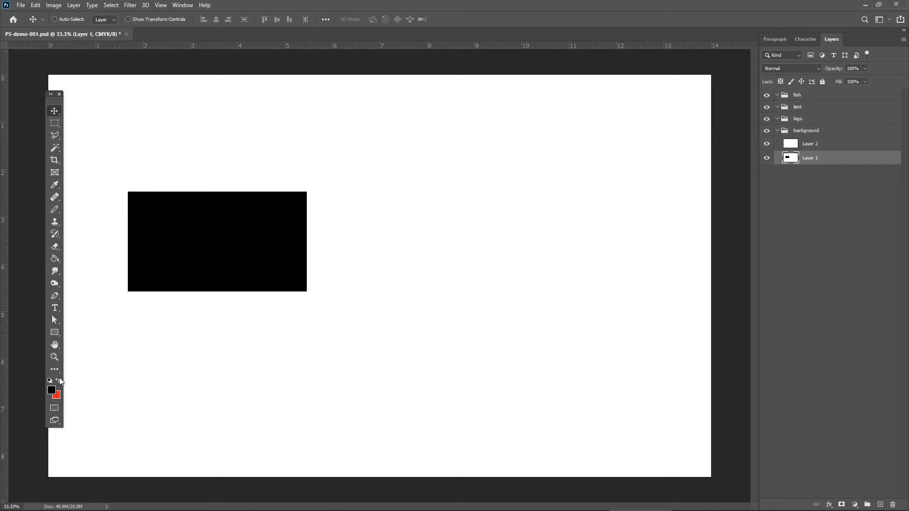
Swap the foreground and background colors, and fill the black rectangle with red using the Paint Bucket tool.
key("x")
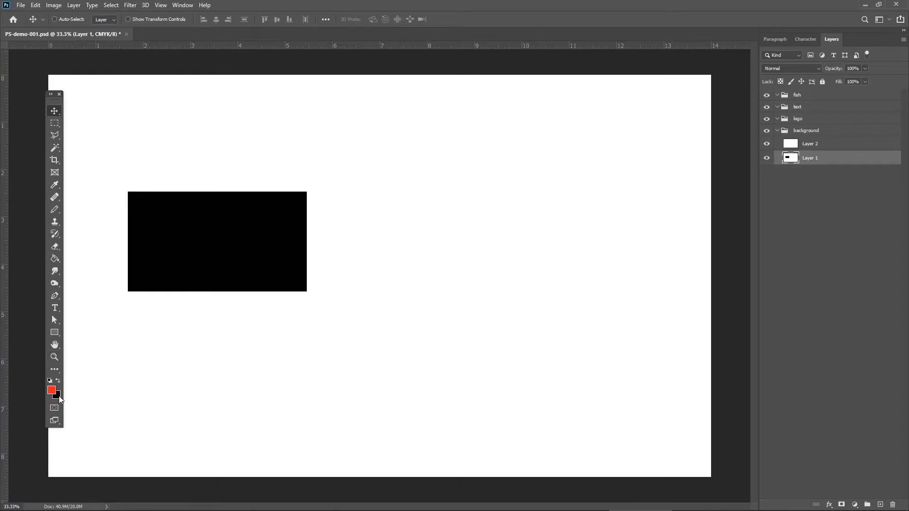
left_click(54, 259)
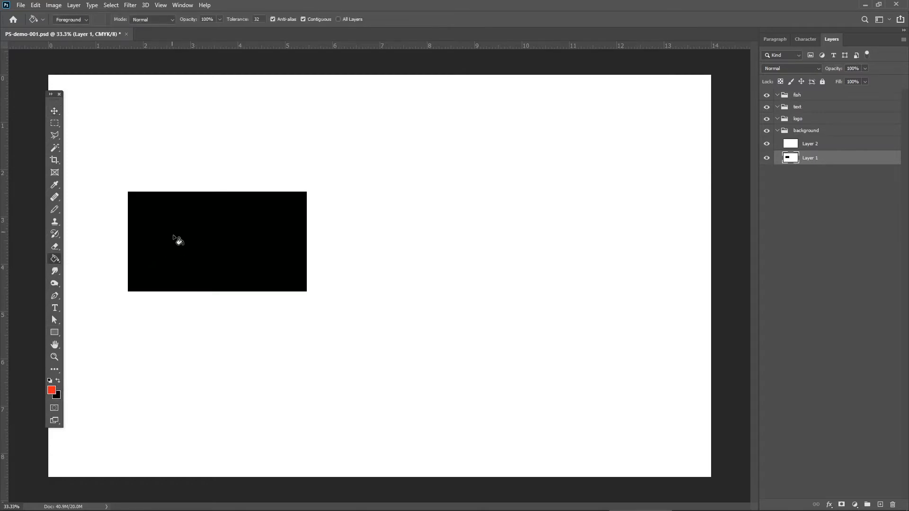
left_click(186, 239)
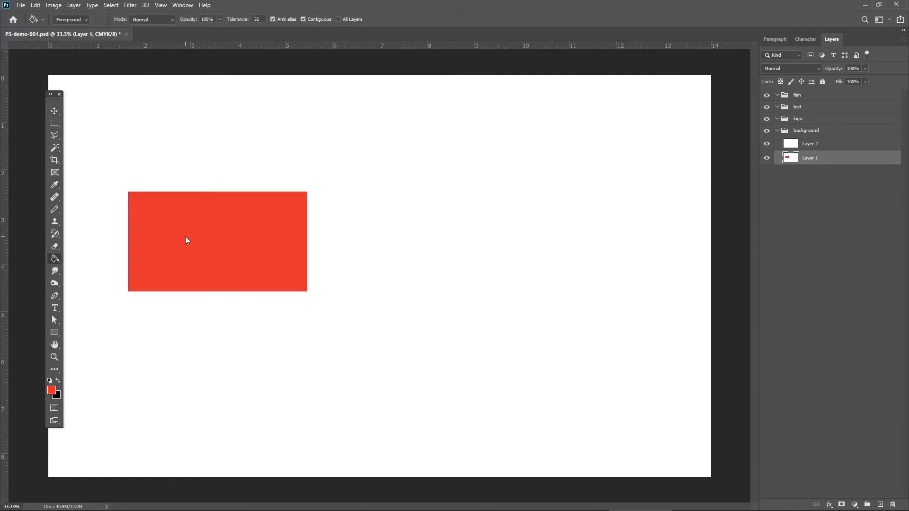
left_click(54, 112)
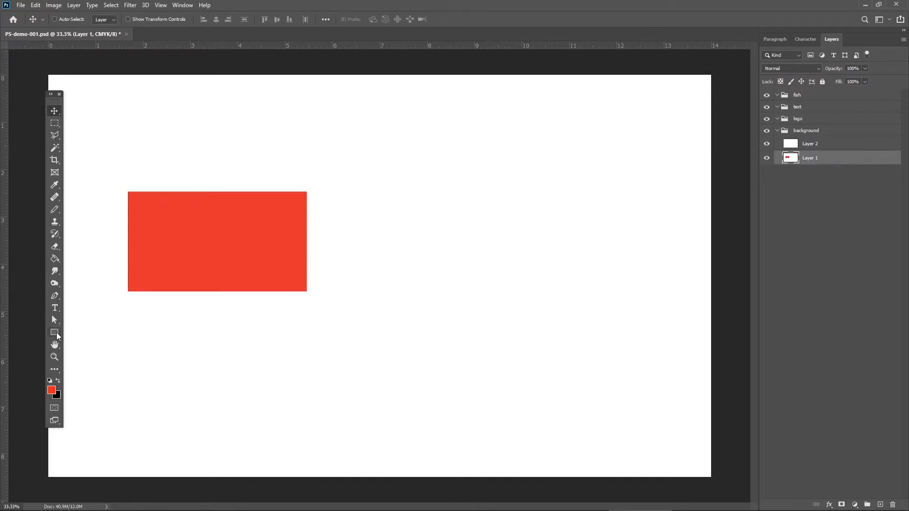
Draw a red ellipse about 2.1 by 1.6 inches on Layer 1, overlapping the rectangle's lower-right corner.
left_click(56, 332)
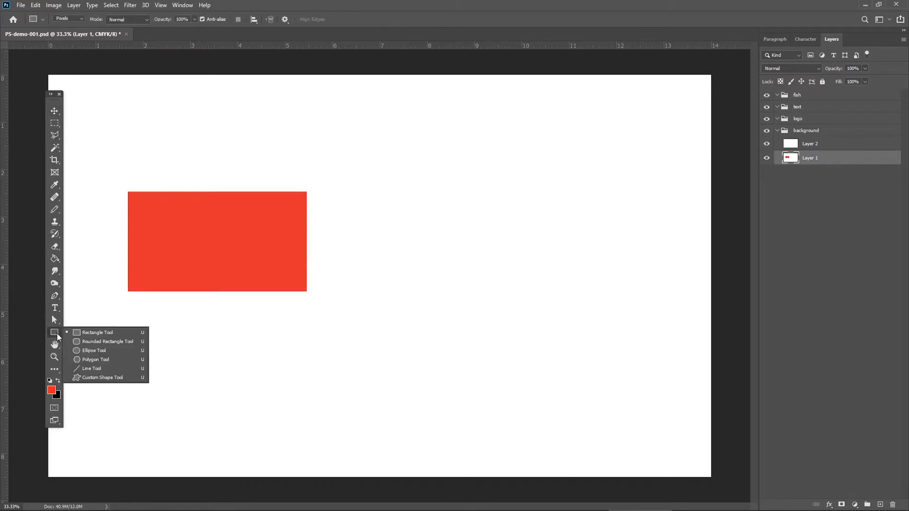
left_click(90, 350)
left_click_drag(275, 265, 375, 339)
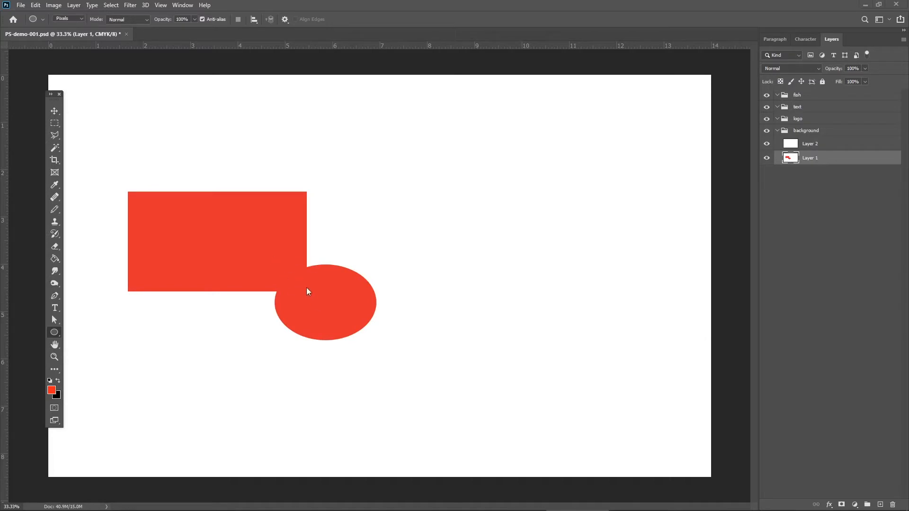
Move the red rectangle and ellipse together up and slightly back down on Layer 1, and undo the moves.
left_click(56, 116)
left_click_drag(282, 216, 280, 192)
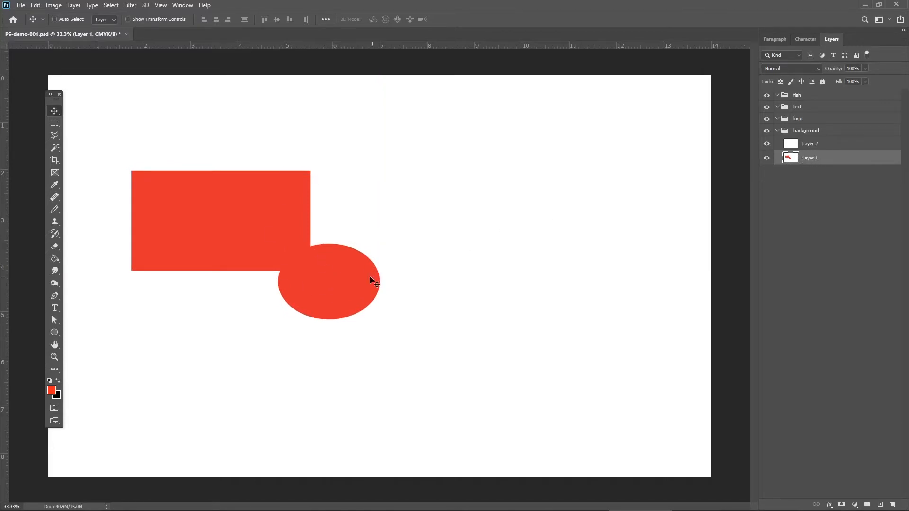
left_click_drag(372, 281, 370, 292)
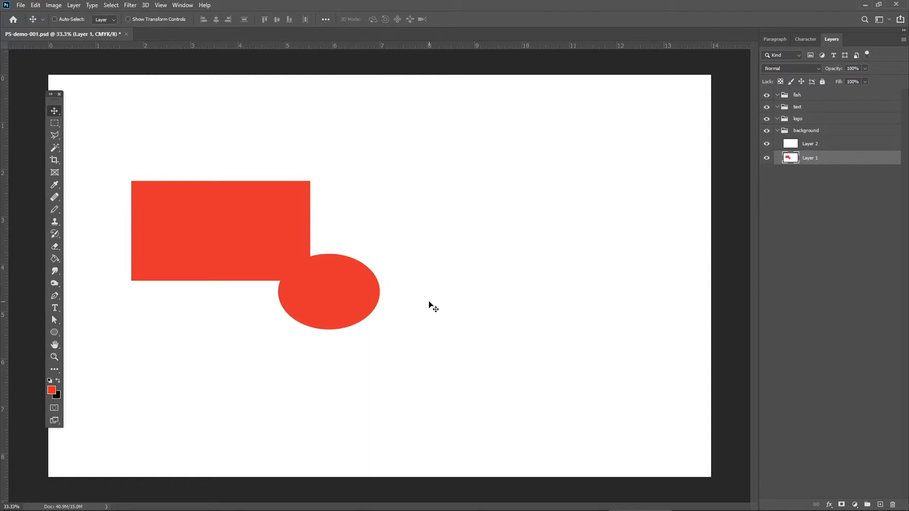
key("ctrl")
key("ctrl+z")
key("ctrl+z")
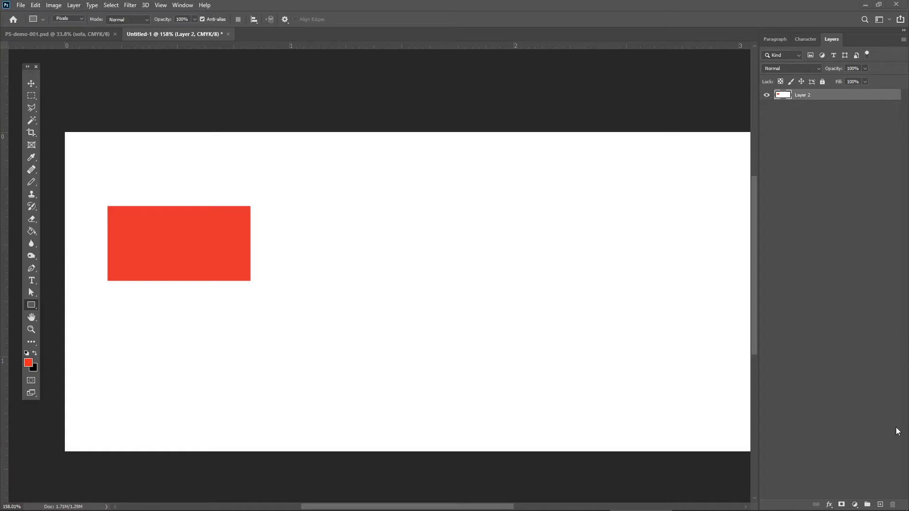
Add a new layer above Layer 2 and open the foreground color for editing, keeping the red rectangle in view.
left_click(880, 505)
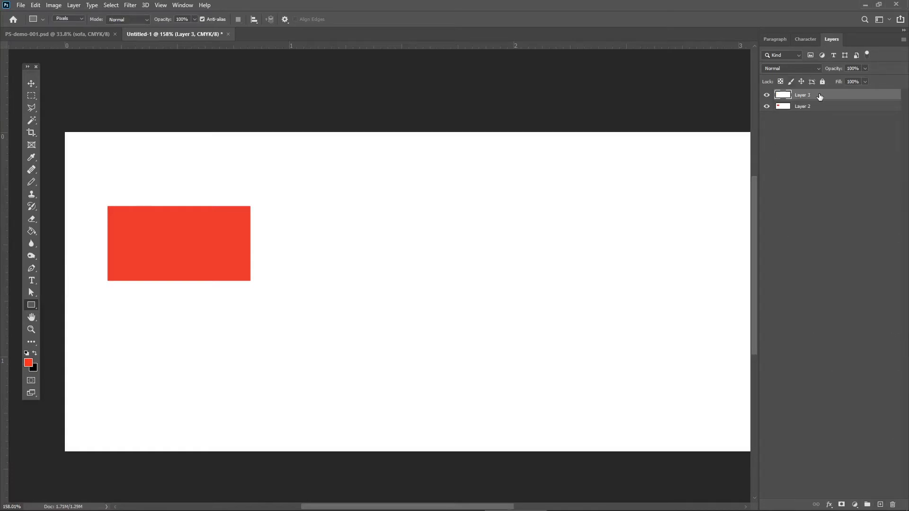
left_click(29, 366)
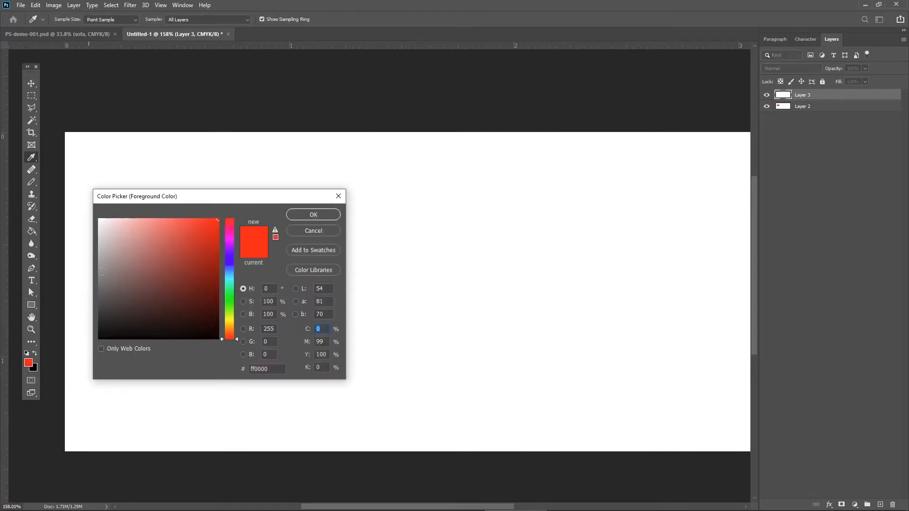
left_click_drag(195, 198, 384, 177)
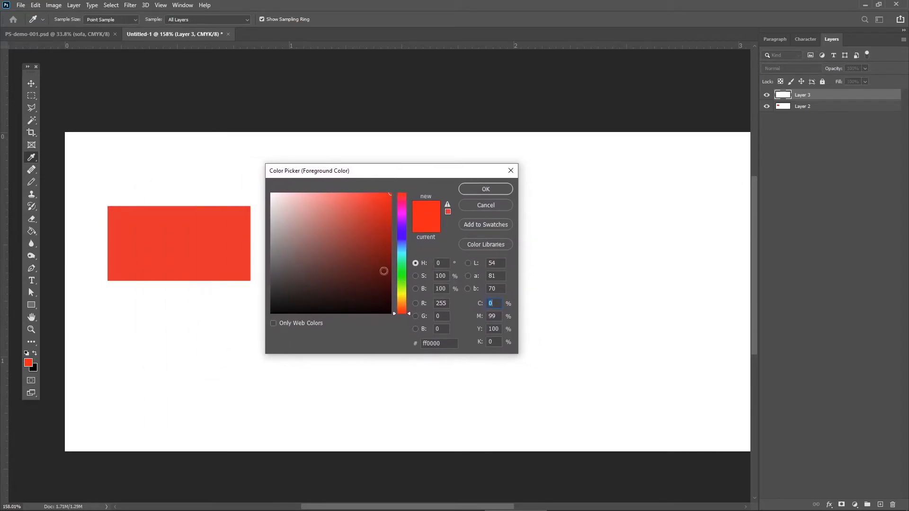
Try a muted red, a green and a bright blue as the foreground color by varying hue and shade.
mouse_move(364, 248)
left_mouse_down()
mouse_move(302, 215)
mouse_move(348, 237)
mouse_move(347, 223)
mouse_move(345, 232)
left_mouse_up()
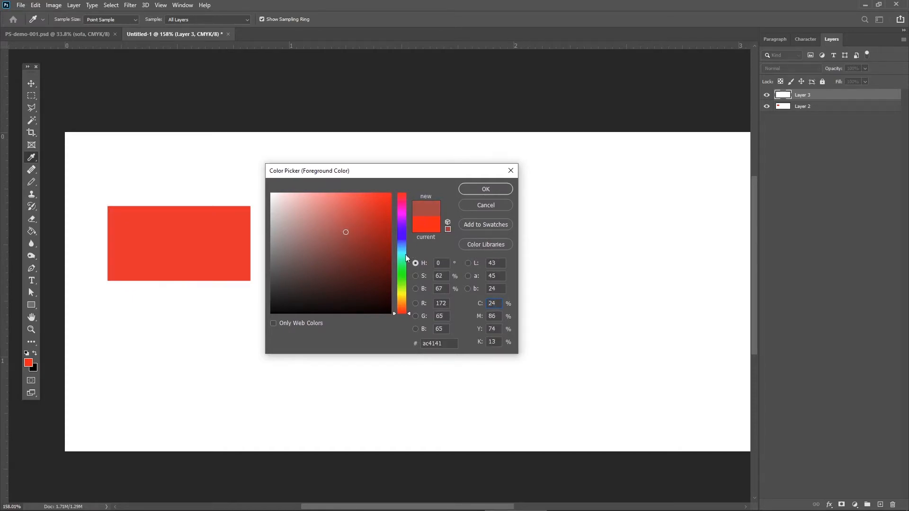
left_click_drag(403, 270, 402, 277)
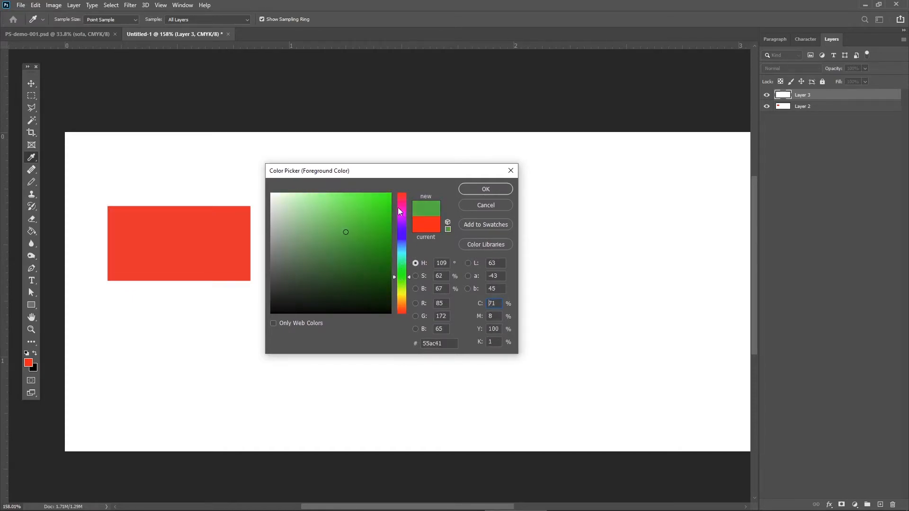
mouse_move(399, 211)
left_mouse_down()
mouse_move(404, 242)
mouse_move(386, 195)
mouse_move(300, 203)
mouse_move(392, 188)
left_mouse_up()
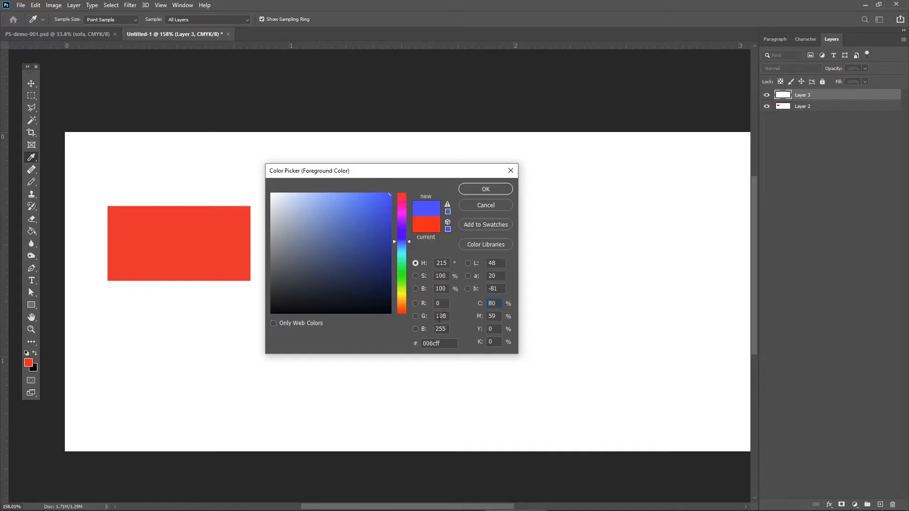
Set the foreground color's RGB red value to 30 and green value to 200, and select its hex code.
type("30")
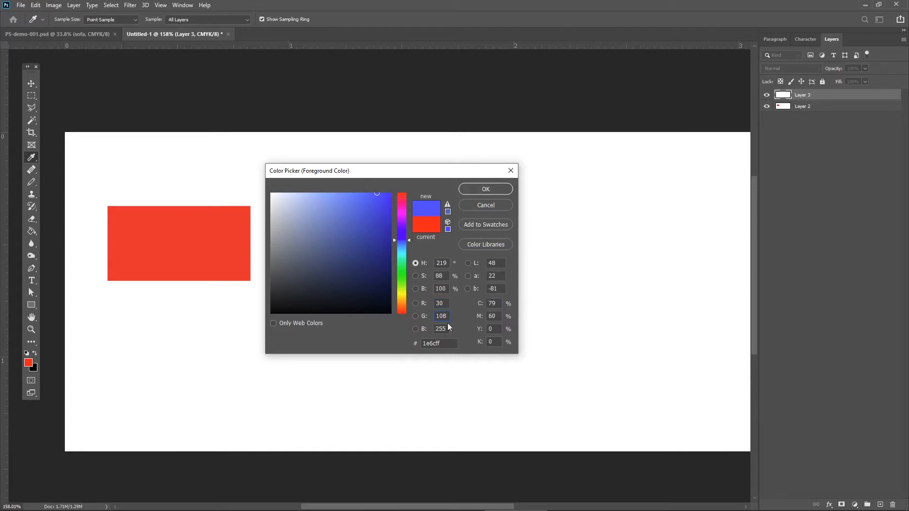
key("ctrl+a")
type("200")
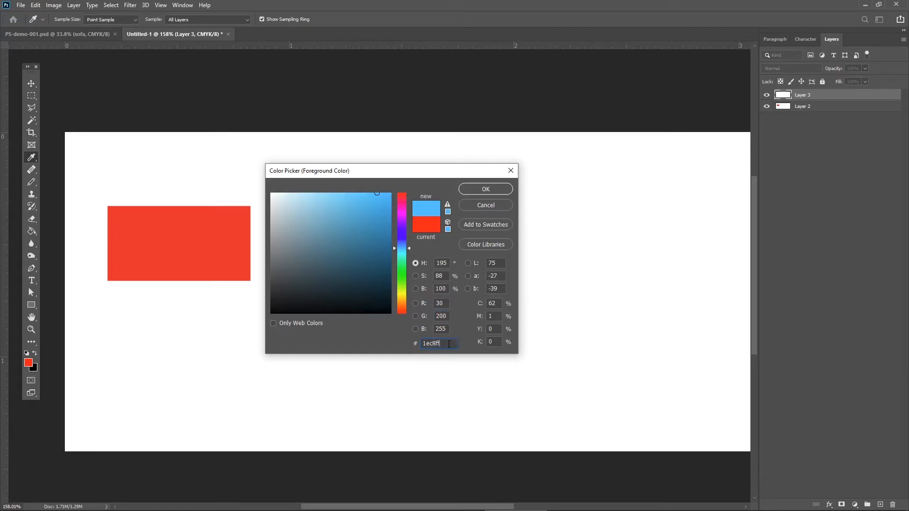
left_click_drag(449, 344, 409, 342)
left_click(447, 344)
Set the foreground color's CMYK cyan value to 100% and magenta value to 100%.
type("100")
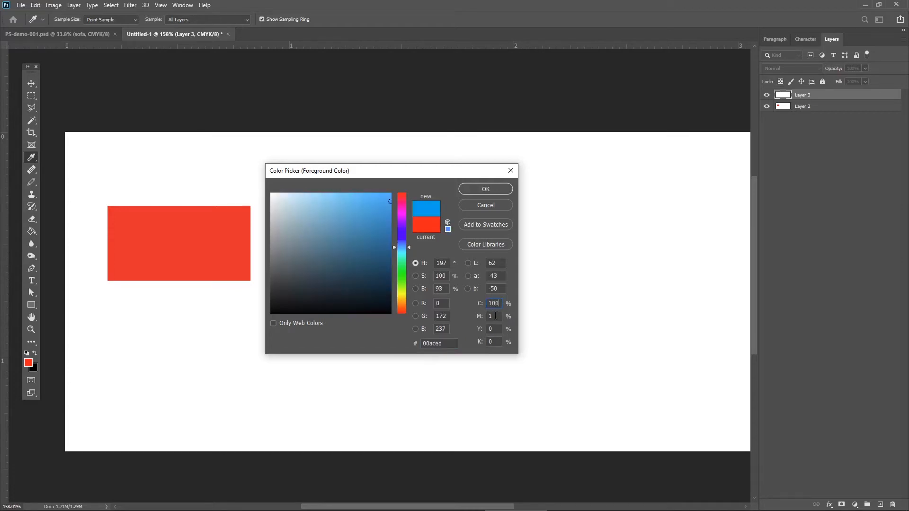
type("300")
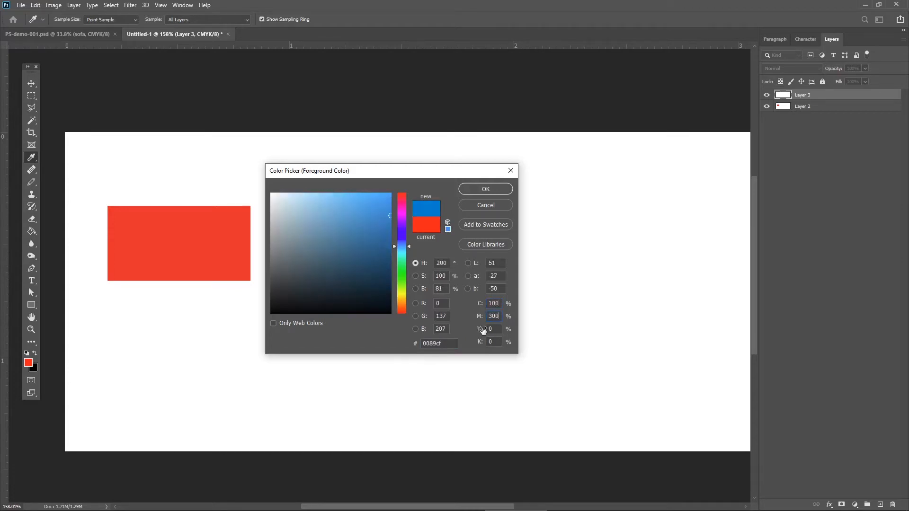
left_click_drag(500, 315, 483, 317)
key("BackSpace")
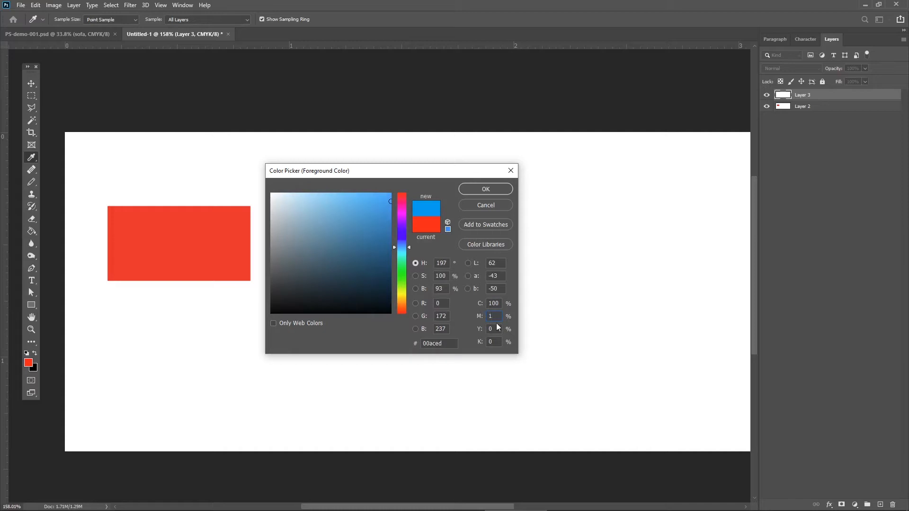
type("100")
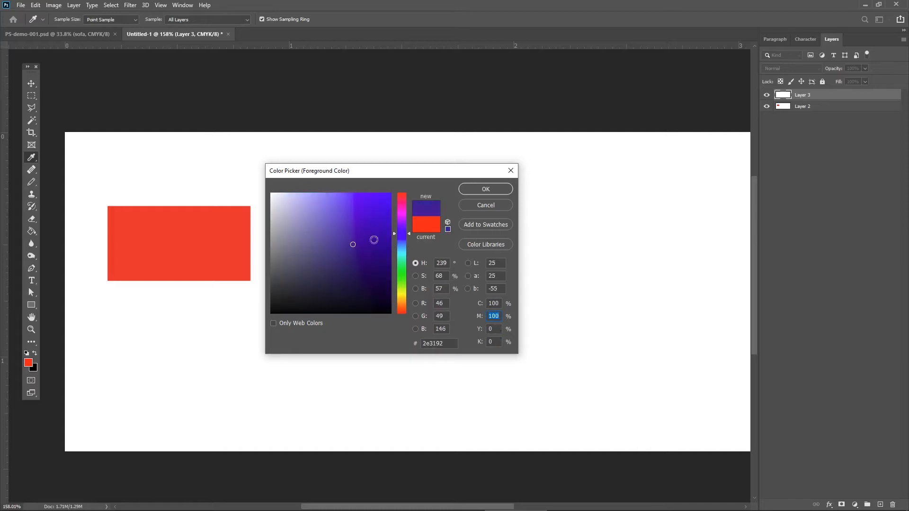
Set the foreground color to the bright green 60ff00.
left_click_drag(403, 273, 403, 282)
left_click_drag(372, 206, 407, 190)
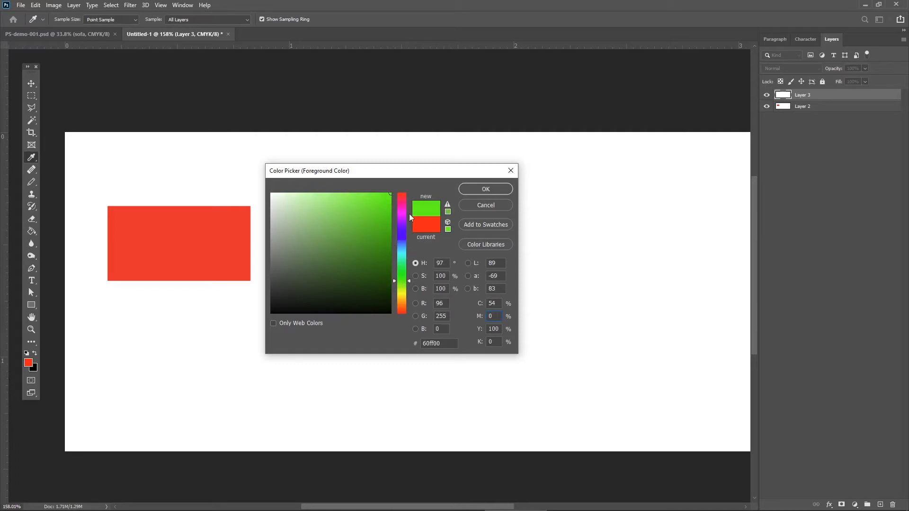
left_click(491, 190)
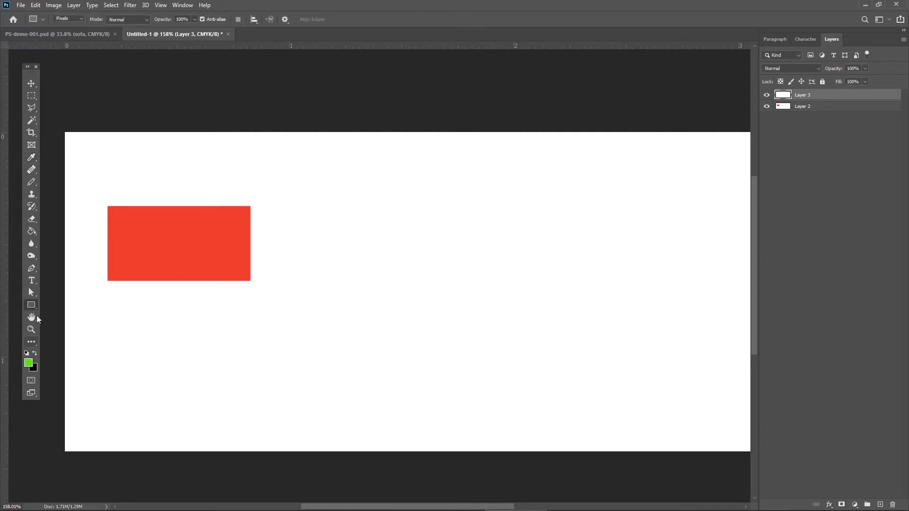
Draw a green circle about 0.37 inches wide on Layer 3 and move it over the red rectangle's lower-right corner.
right_click(33, 306)
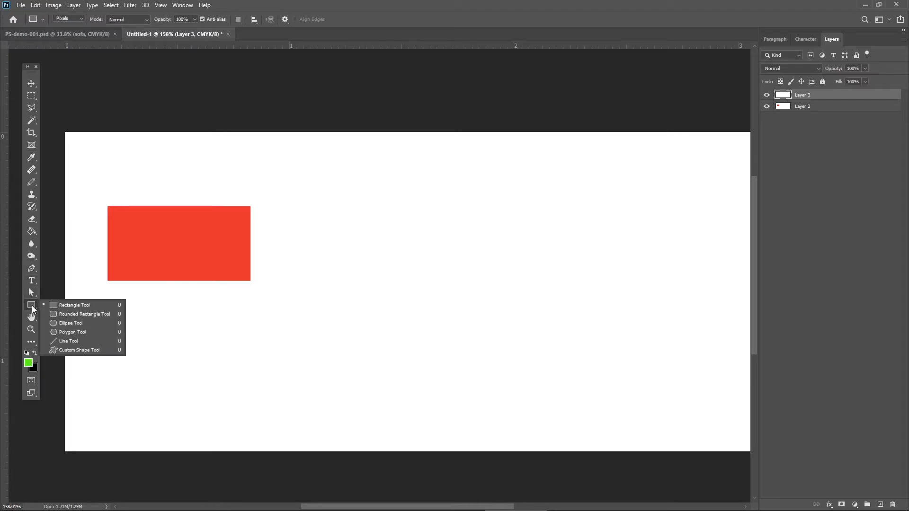
left_click(66, 320)
left_click_drag(220, 257, 305, 347)
left_click(31, 83)
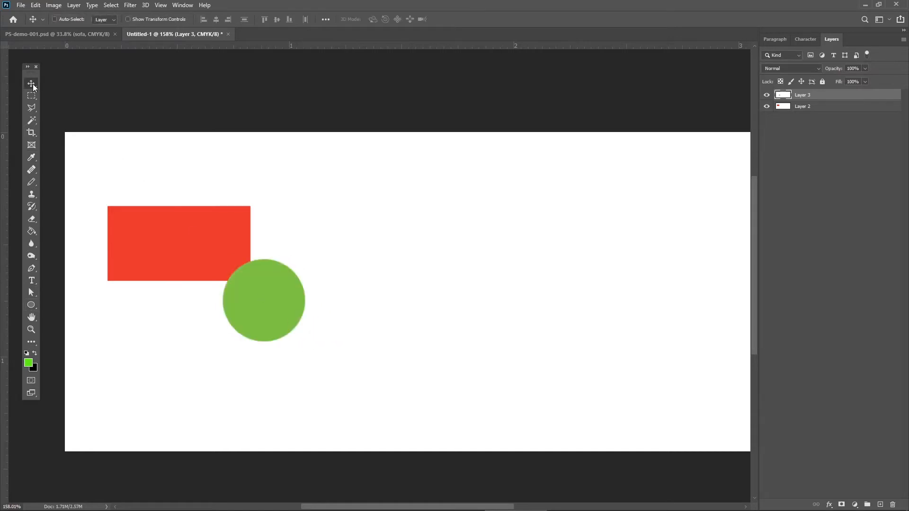
left_click_drag(256, 295, 244, 284)
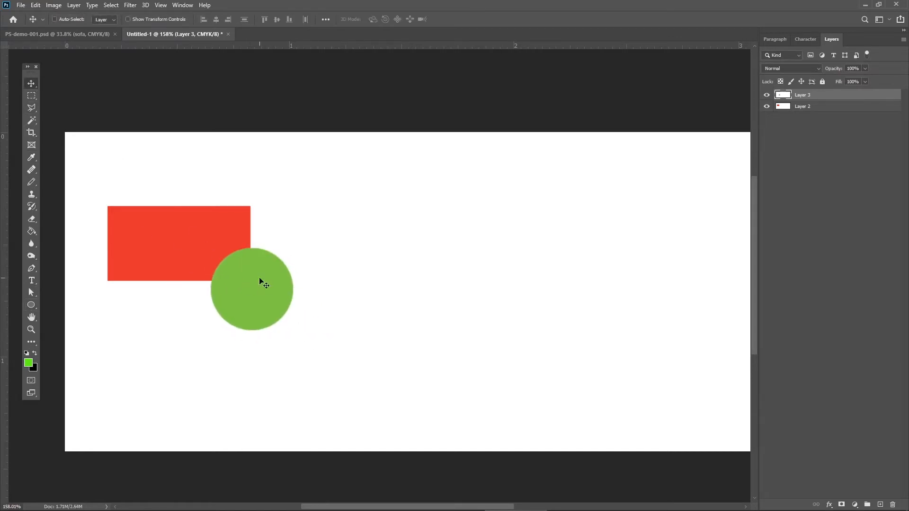
Rename Layer 3 as circle and Layer 2 as rect.
double_click(802, 95)
type("circle")
left_click(807, 110)
double_click(806, 107)
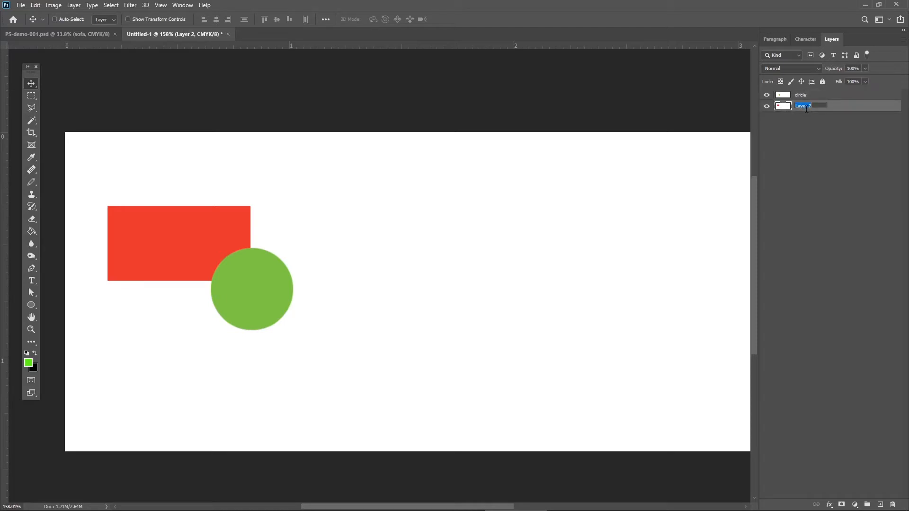
type("rect")
key("Return")
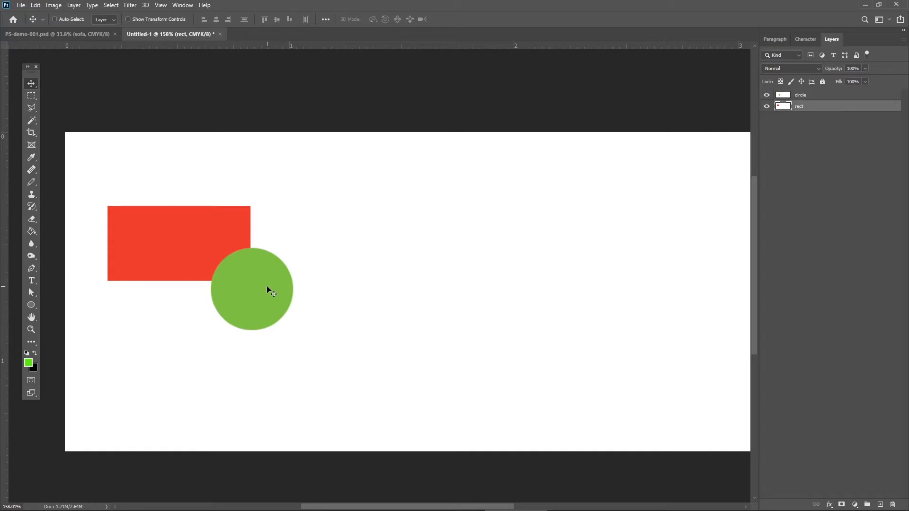
Shift the rectangle up, turn on Auto-Select for layers, and reposition the rectangle and circle individually slightly up and left.
mouse_move(269, 290)
left_mouse_down()
mouse_move(316, 247)
mouse_move(231, 279)
mouse_move(267, 280)
left_mouse_up()
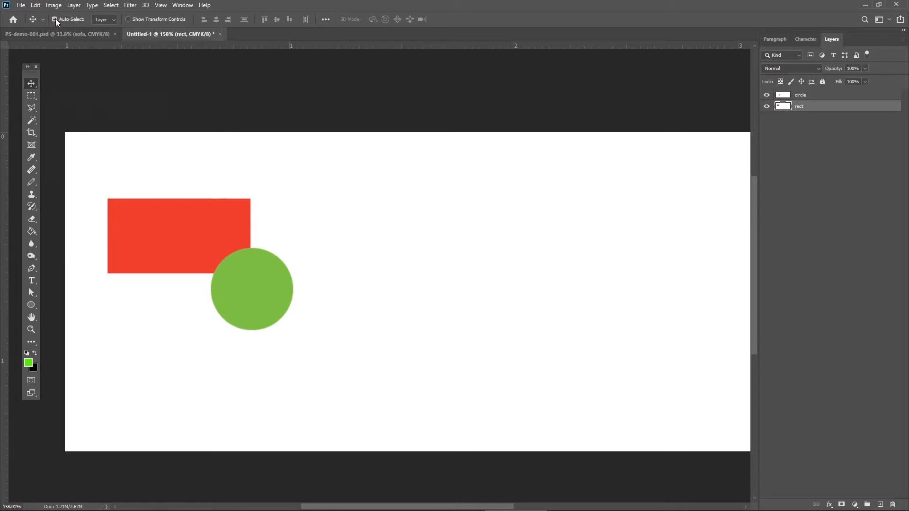
left_click_drag(225, 240, 207, 238)
mouse_move(255, 299)
left_mouse_down()
mouse_move(353, 308)
mouse_move(259, 295)
left_mouse_up()
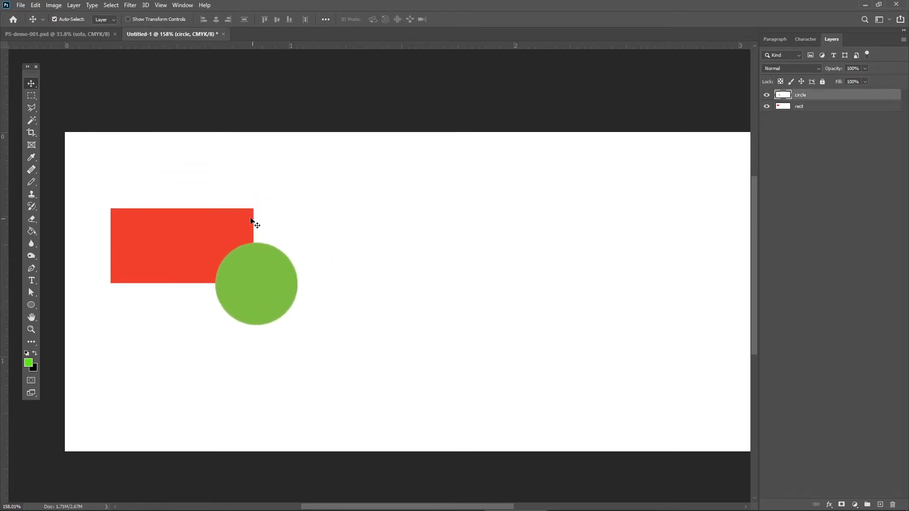
mouse_move(222, 230)
left_mouse_down()
mouse_move(193, 207)
mouse_move(237, 227)
mouse_move(216, 223)
left_mouse_up()
left_click_drag(251, 282, 229, 281)
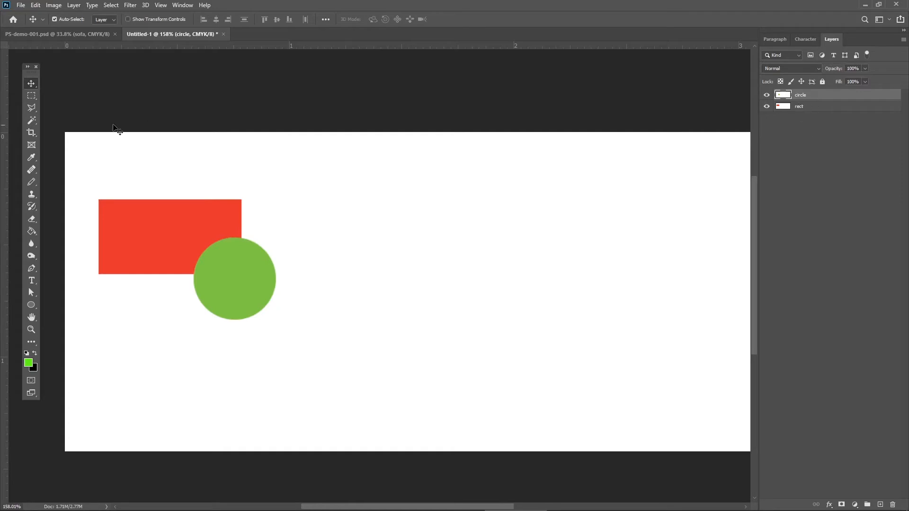
Move the rectangle up and left with Auto-Select off and its layer selected, and nudge the circle with Auto-Select on.
left_click(54, 19)
left_click(851, 106)
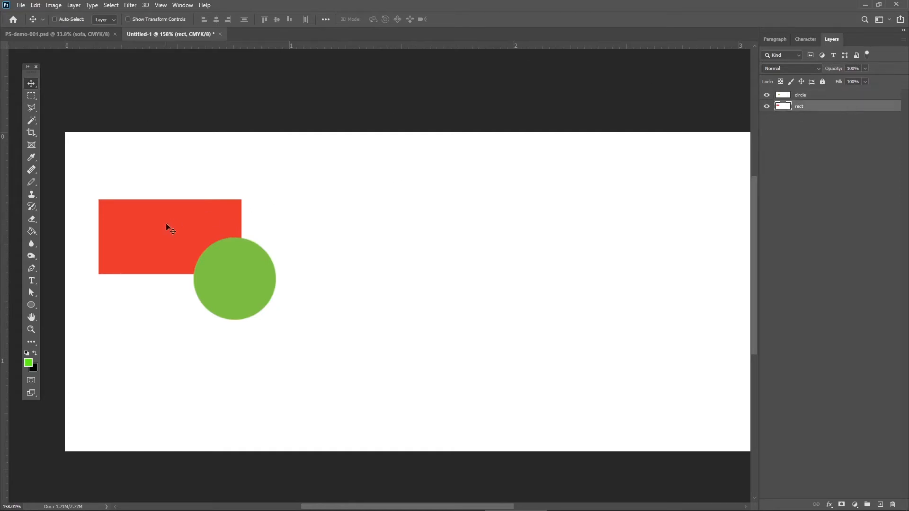
mouse_move(169, 227)
left_mouse_down()
mouse_move(337, 279)
mouse_move(263, 242)
mouse_move(167, 211)
mouse_move(158, 218)
left_mouse_up()
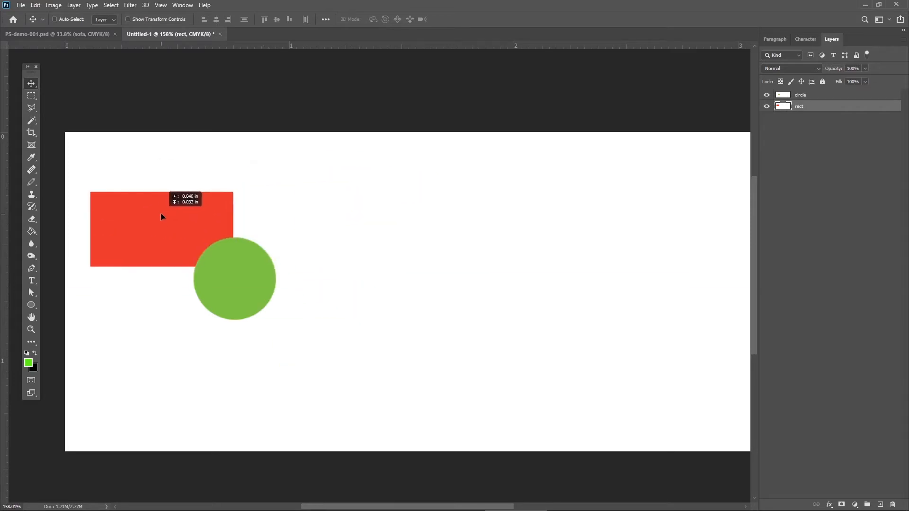
left_click(54, 20)
mouse_move(228, 270)
left_mouse_down()
mouse_move(223, 258)
mouse_move(225, 269)
left_mouse_up()
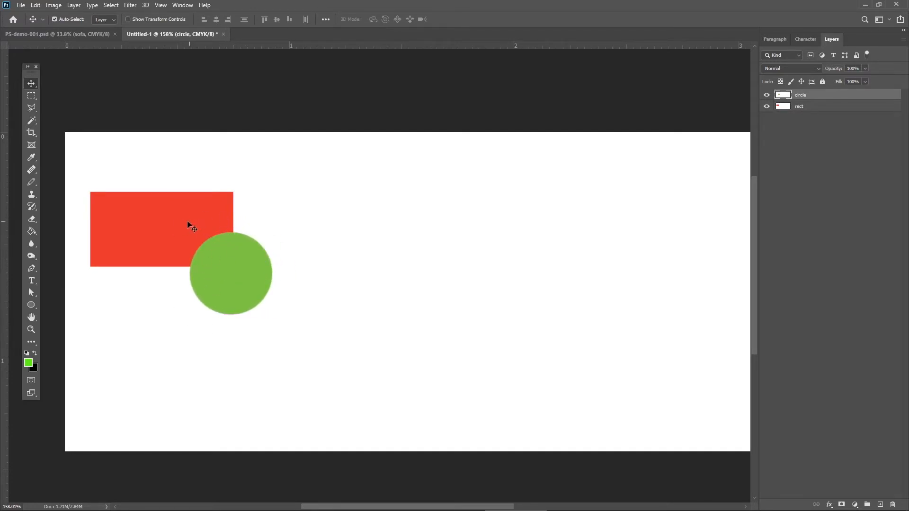
Place the rect layer above the circle layer and shift the red rectangle slightly down and left.
mouse_move(813, 106)
left_mouse_down()
mouse_move(828, 90)
mouse_move(817, 116)
mouse_move(816, 92)
left_mouse_up()
mouse_move(142, 249)
left_mouse_down()
mouse_move(186, 260)
mouse_move(139, 258)
mouse_move(253, 294)
mouse_move(142, 248)
mouse_move(147, 260)
left_mouse_up()
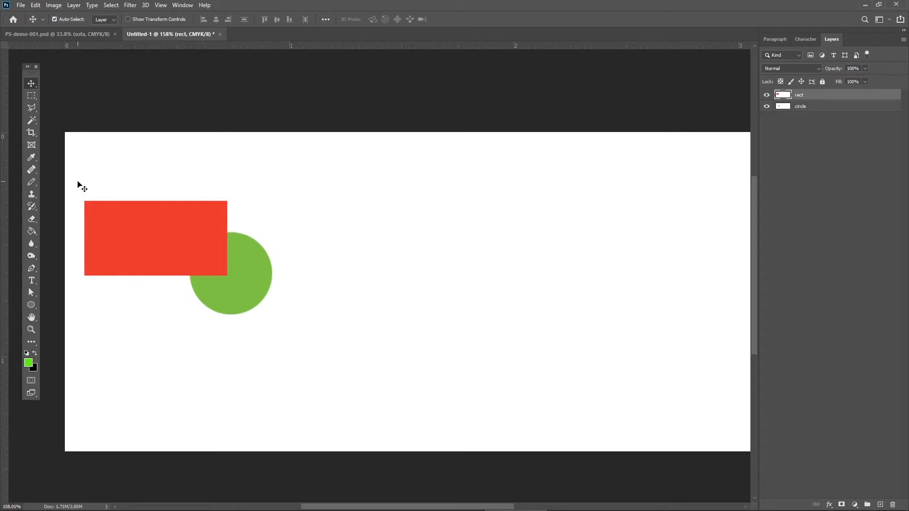
left_click_drag(77, 181, 306, 329)
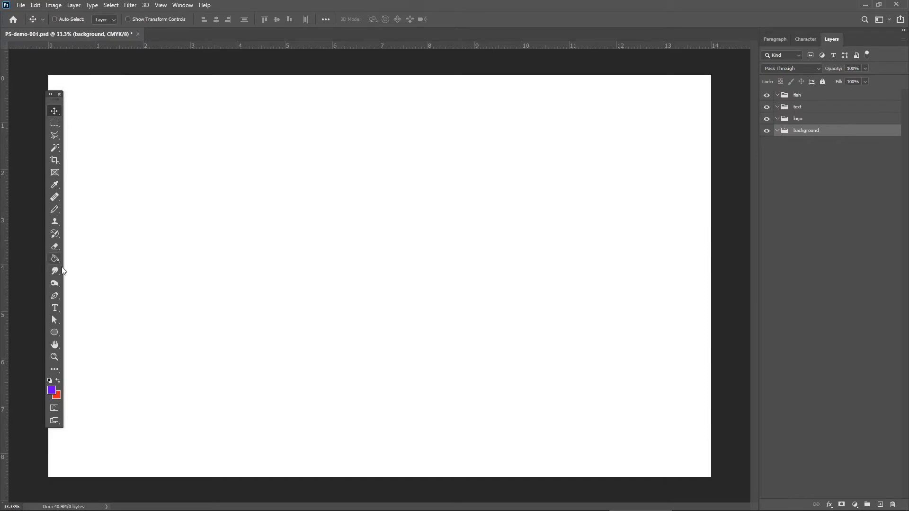
Move the floating Tools panel slightly left in the PS-demo-001.psd document.
left_click_drag(57, 98, 47, 98)
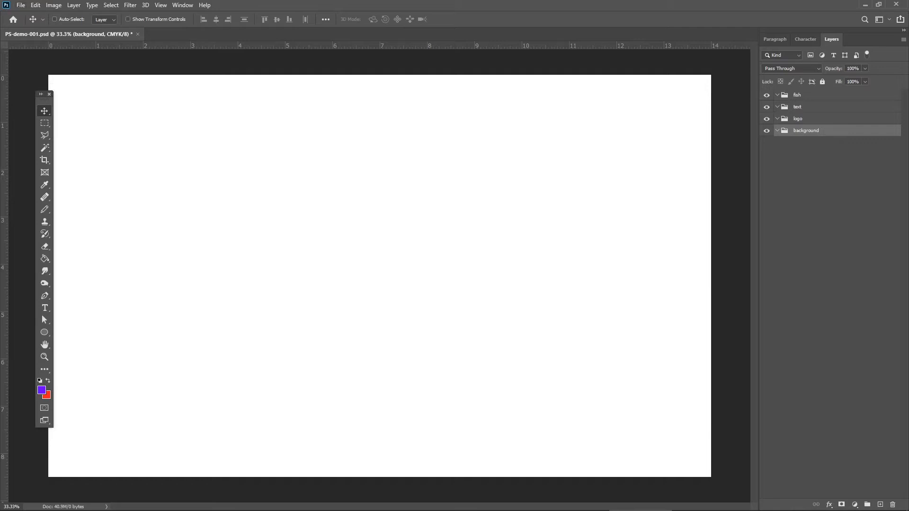
left_click_drag(0, 228, 183, 188)
left_click(20, 5)
left_click(19, 6)
left_click(20, 6)
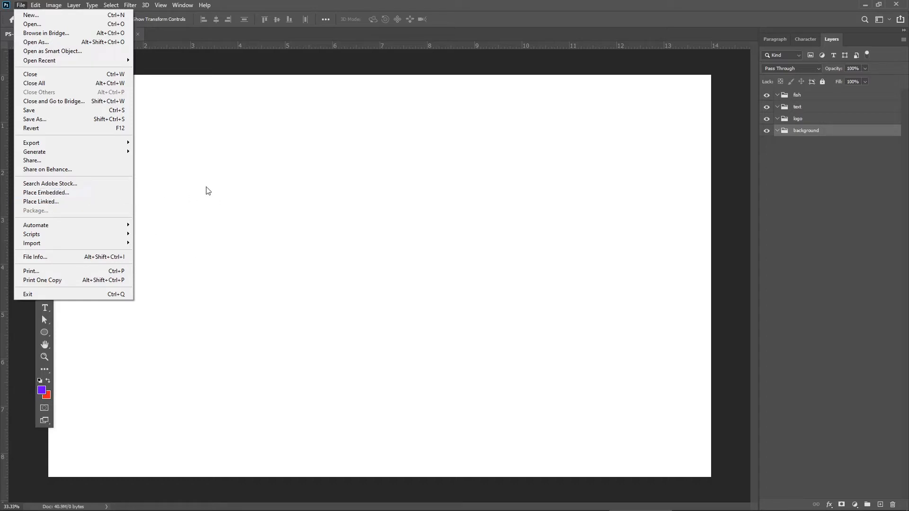
left_click(220, 6)
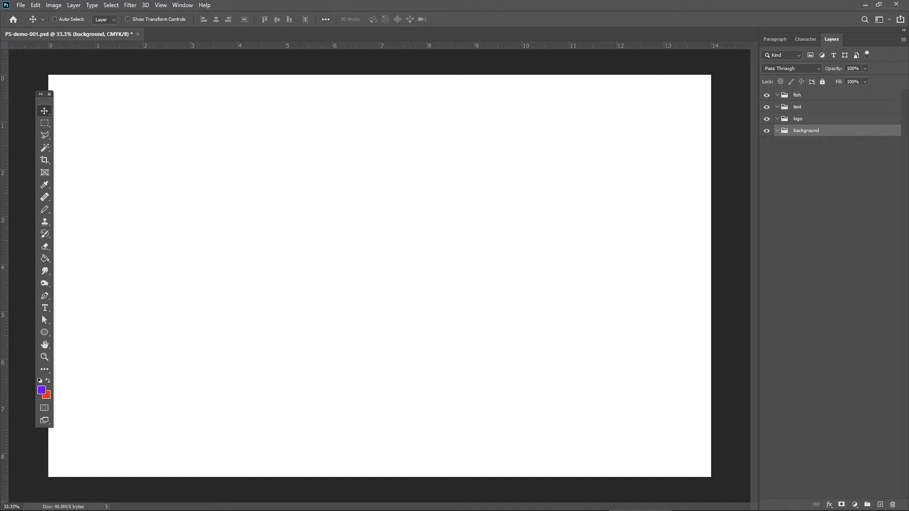
Place bigstock-Caribbean-sea-blue-turquoise-w-17941349.jpg from the PS Demo folder in File Explorer into the Photoshop document, above the background group.
left_click_drag(0, 191, 633, 190)
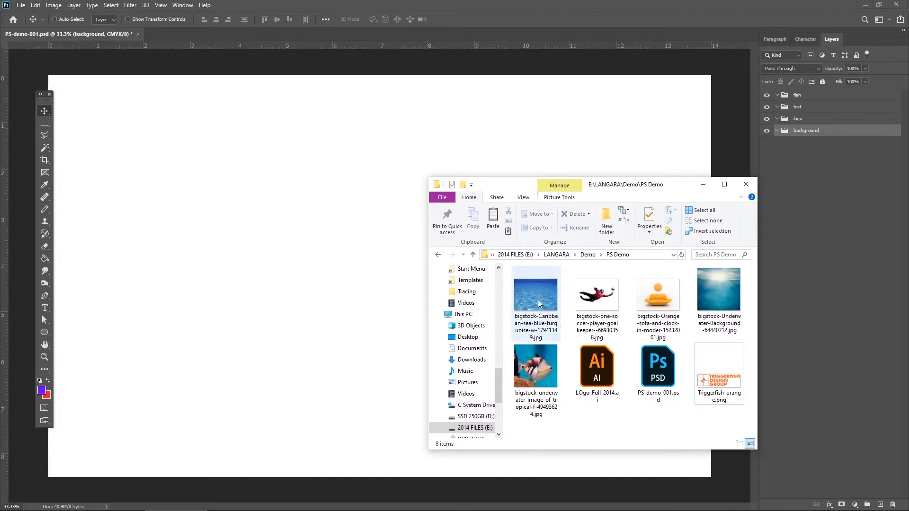
left_click_drag(537, 300, 270, 294)
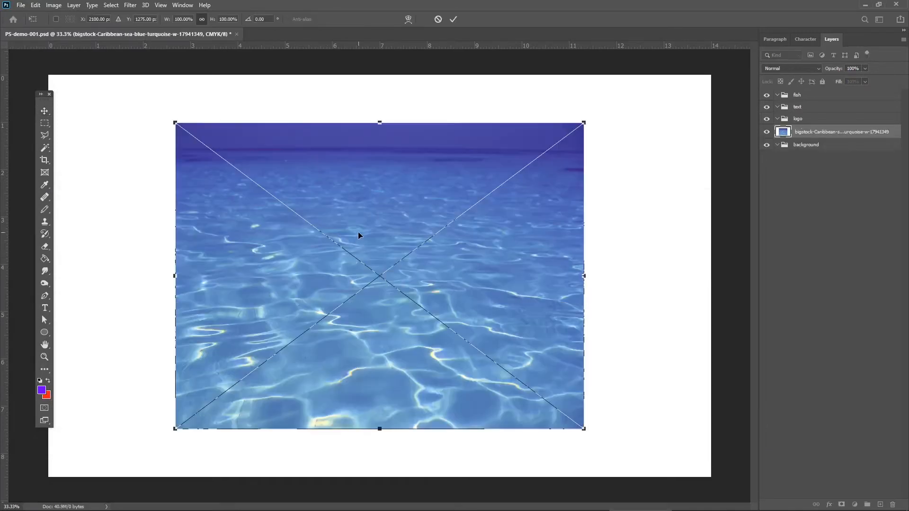
Shift the placed sea image up and left, scale it proportionally, and stretch it out of proportion to about 10.35 × 6.13 in.
left_click_drag(409, 204, 335, 197)
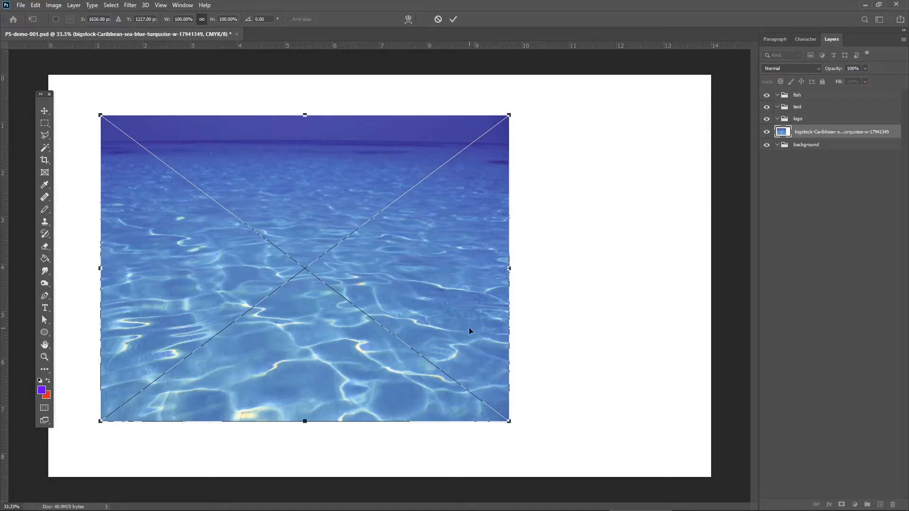
left_click_drag(508, 116, 502, 163)
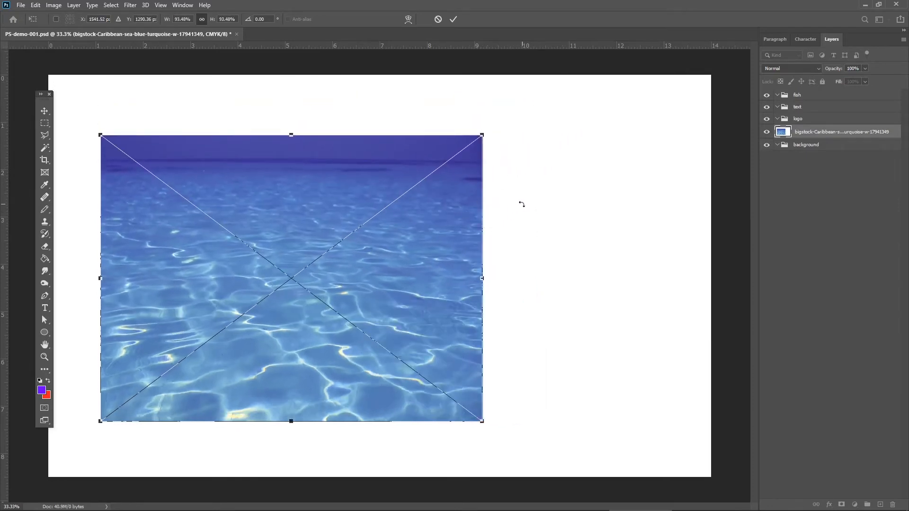
left_click_drag(483, 135, 507, 168)
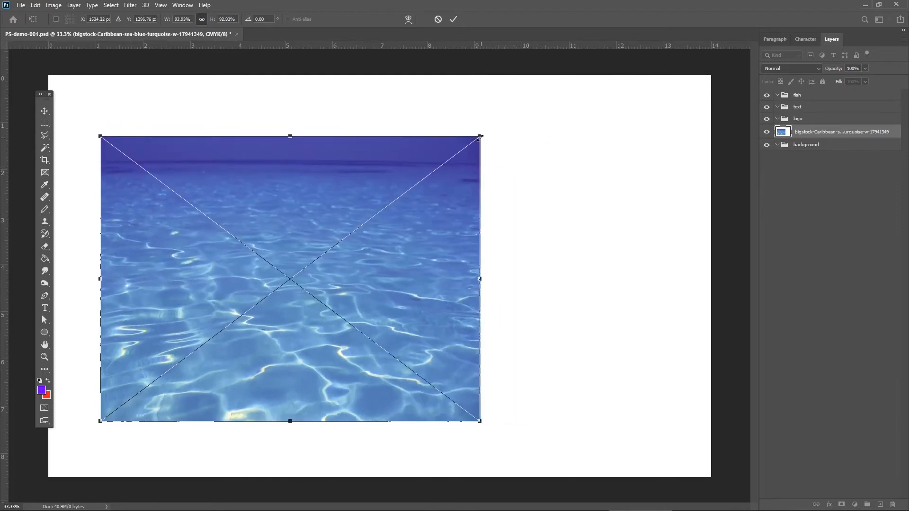
left_click_drag(480, 136, 590, 132)
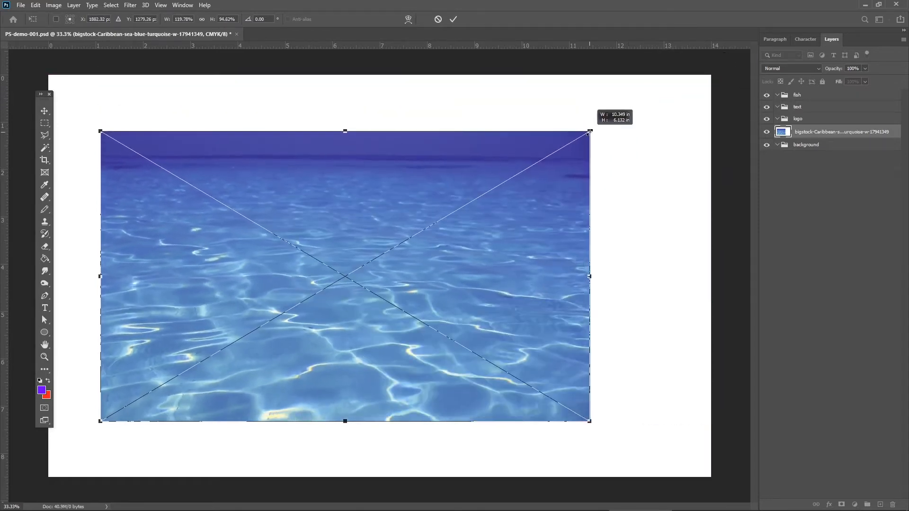
Align the sea image with the canvas's upper-left corner, enlarge it slightly past every canvas edge, and commit the placement.
left_click_drag(331, 225, 276, 167)
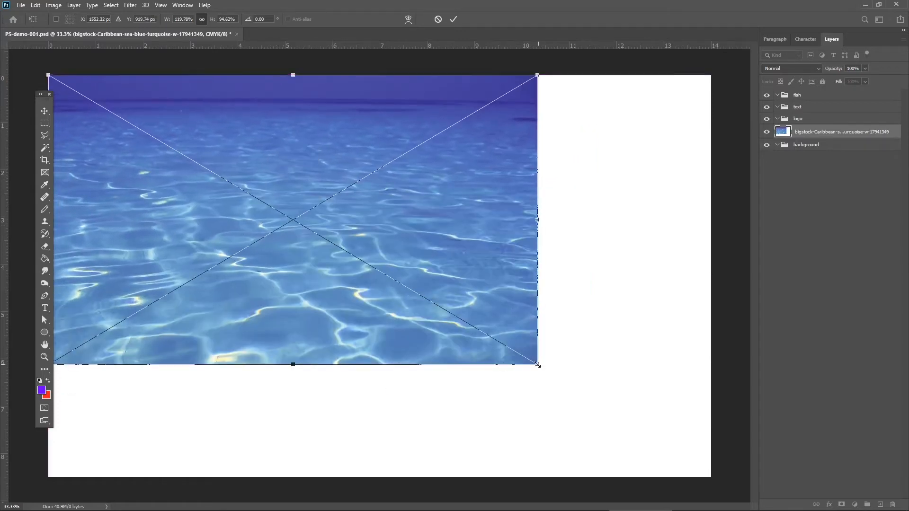
left_click_drag(538, 364, 715, 481)
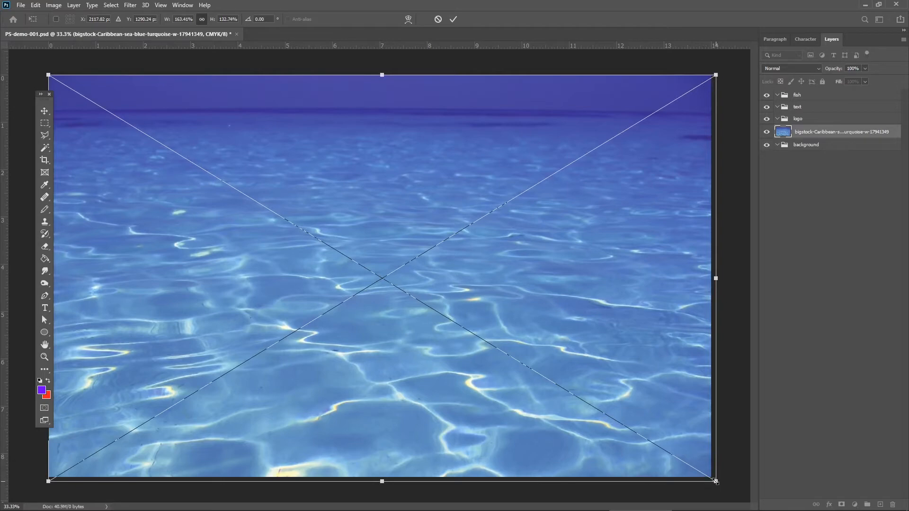
mouse_move(715, 480)
left_mouse_down()
mouse_move(710, 472)
mouse_move(714, 481)
left_mouse_up()
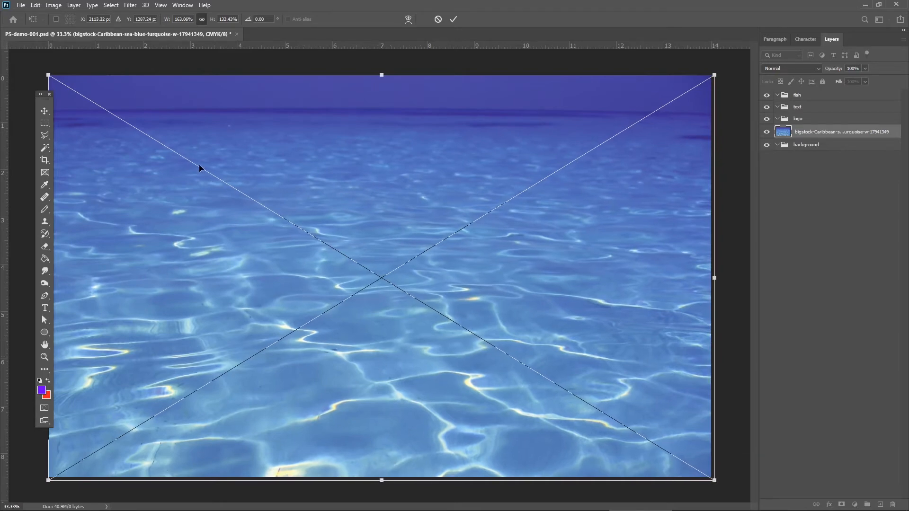
left_click_drag(48, 74, 44, 69)
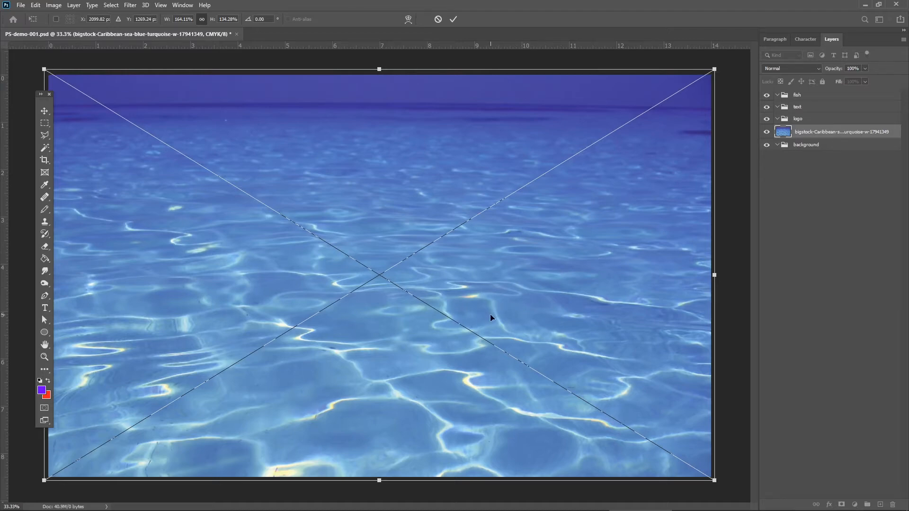
key("Return")
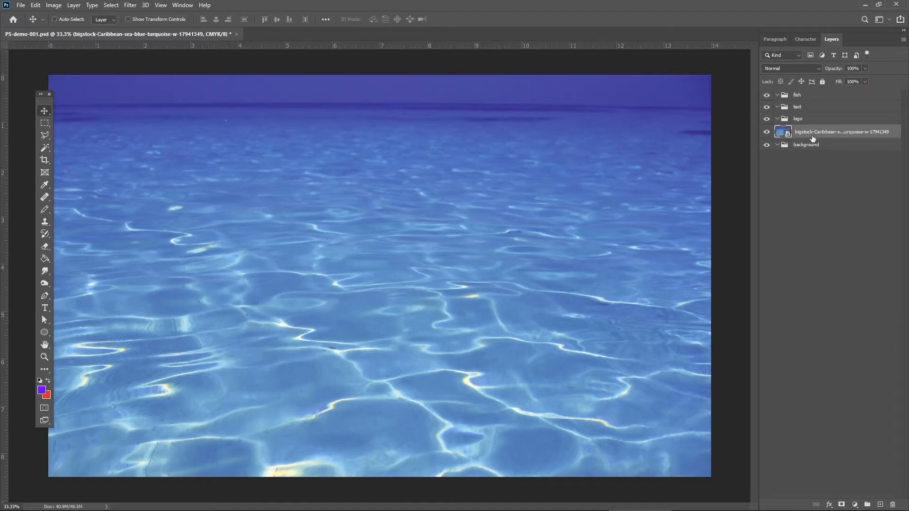
Put the sea image layer inside the background group and save the document.
left_click_drag(813, 137, 812, 143)
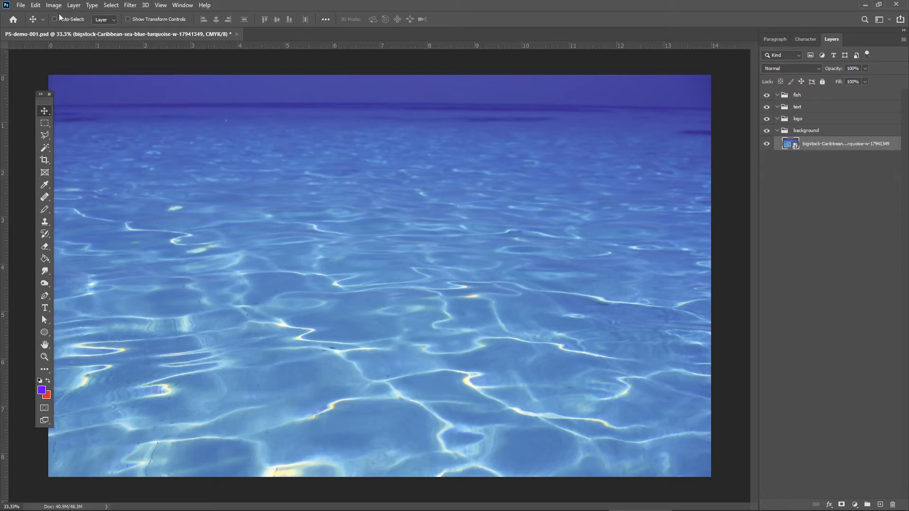
left_click(21, 6)
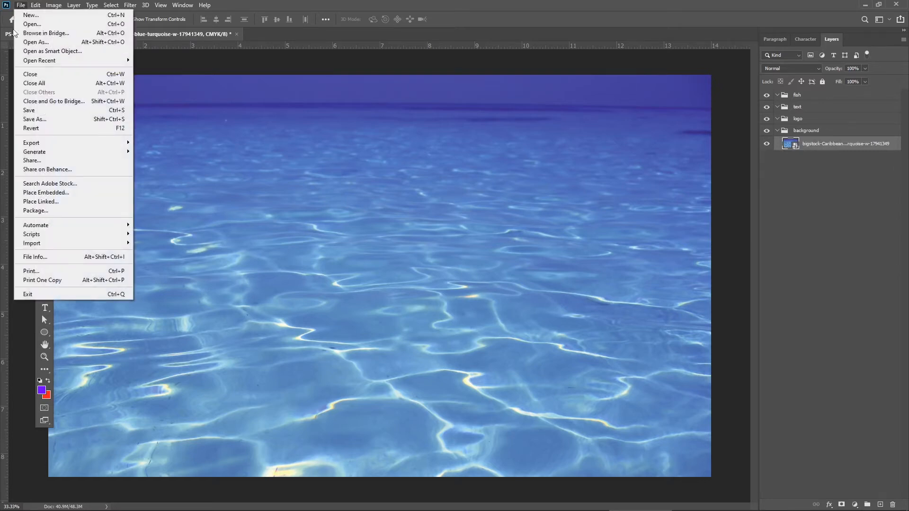
left_click(32, 111)
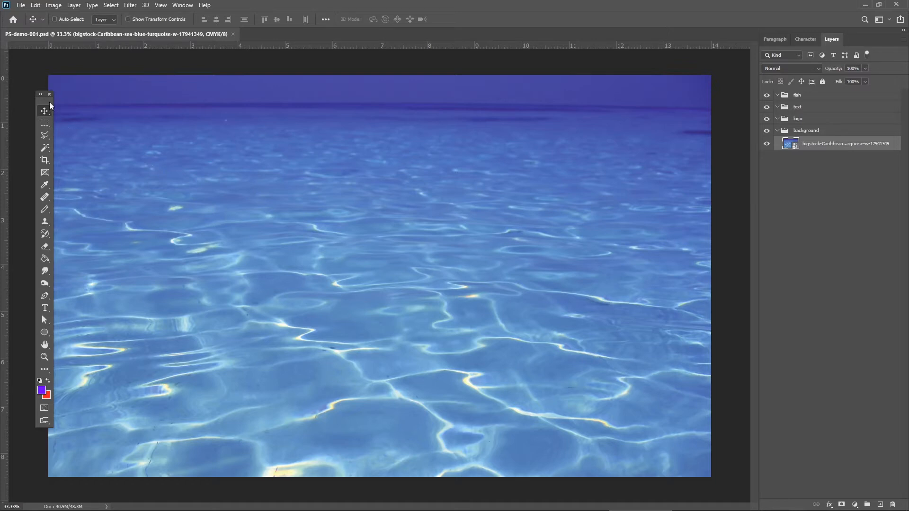
Place the goalkeeper, orange sofa, underwater background and tropical fish JPGs together from the PS Demo folder in File Explorer into the Photoshop document.
left_click_drag(45, 98, 45, 102)
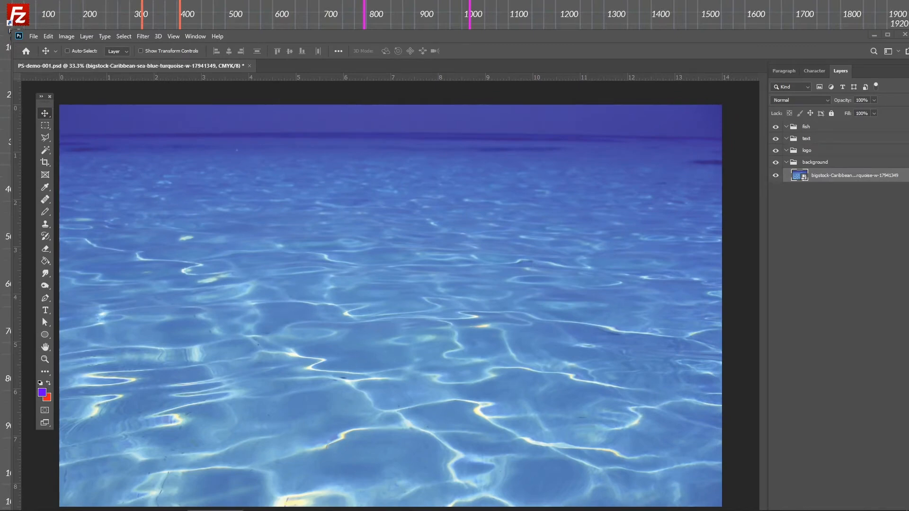
left_click_drag(0, 208, 129, 152)
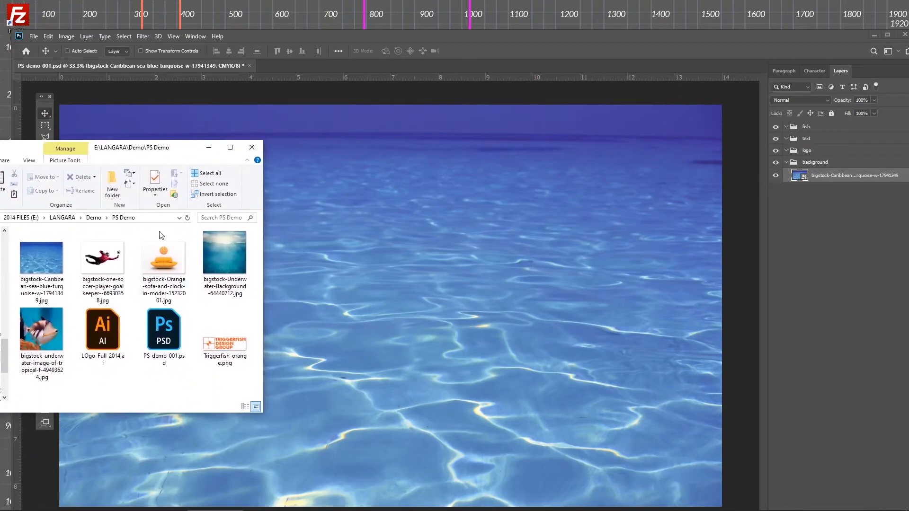
left_click(104, 260)
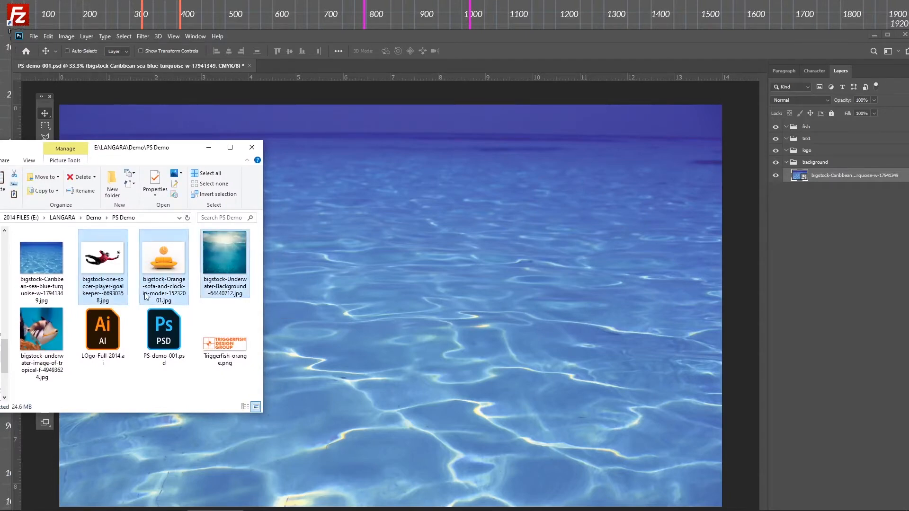
left_click(57, 332)
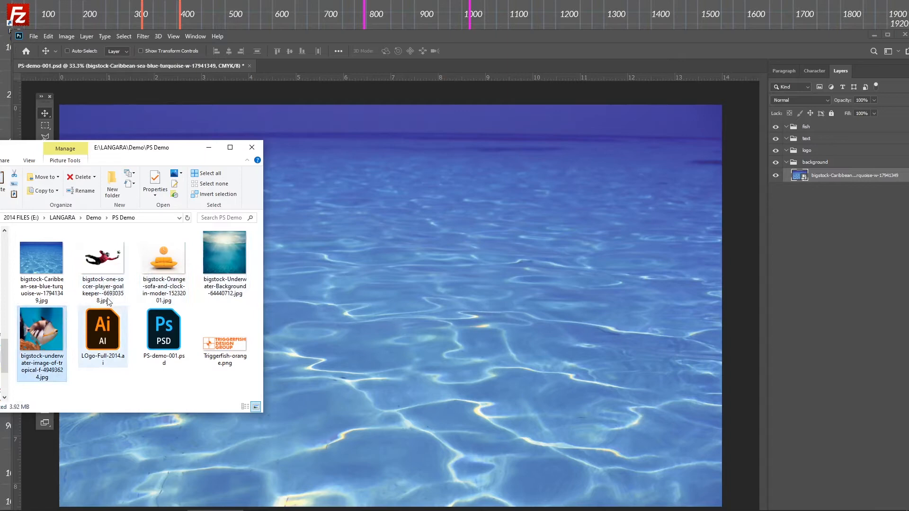
left_click(113, 263)
left_click(40, 334, "shift")
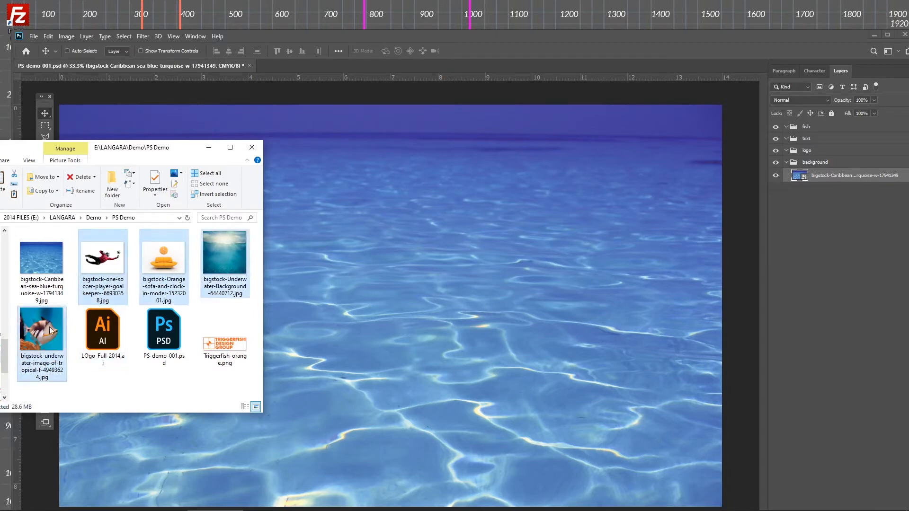
left_click_drag(49, 327, 387, 286)
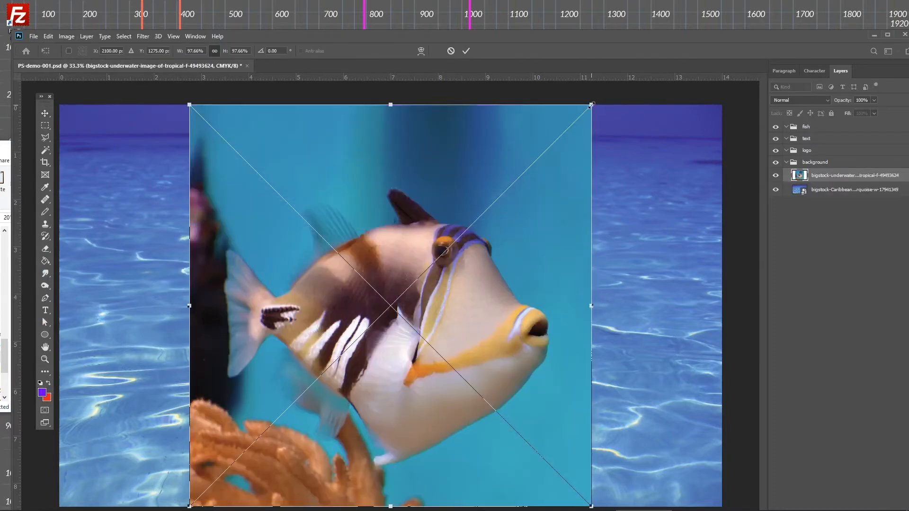
Scale the tropical fish image to about 88%, position it near the canvas's middle, and commit its placement.
left_click_drag(591, 105, 526, 169)
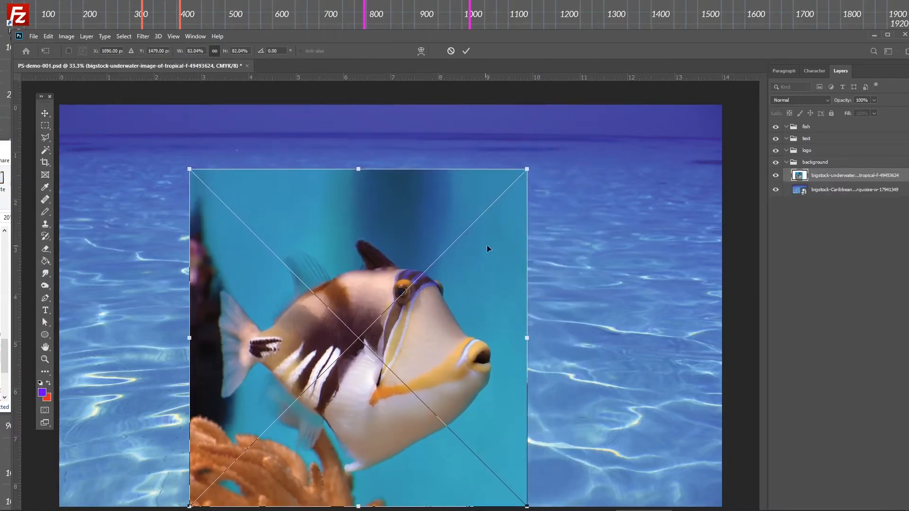
left_click_drag(487, 245, 498, 207)
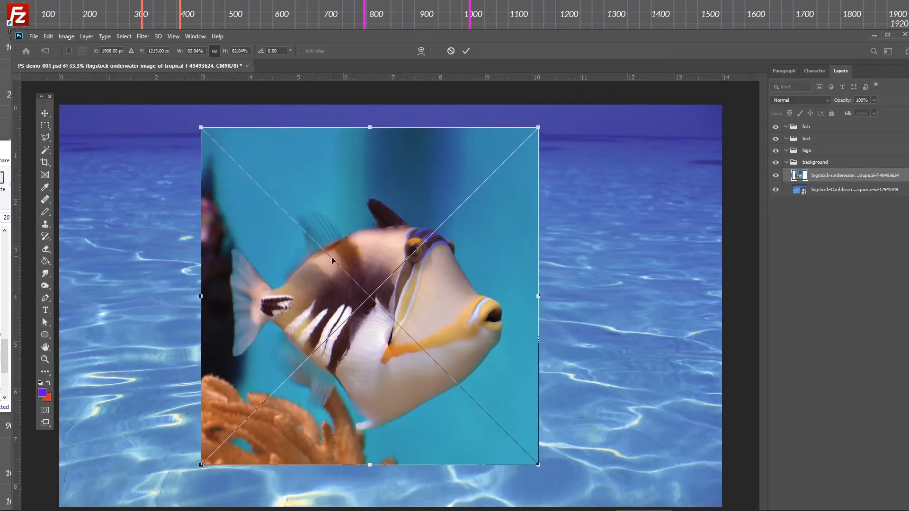
left_click_drag(201, 465, 172, 482)
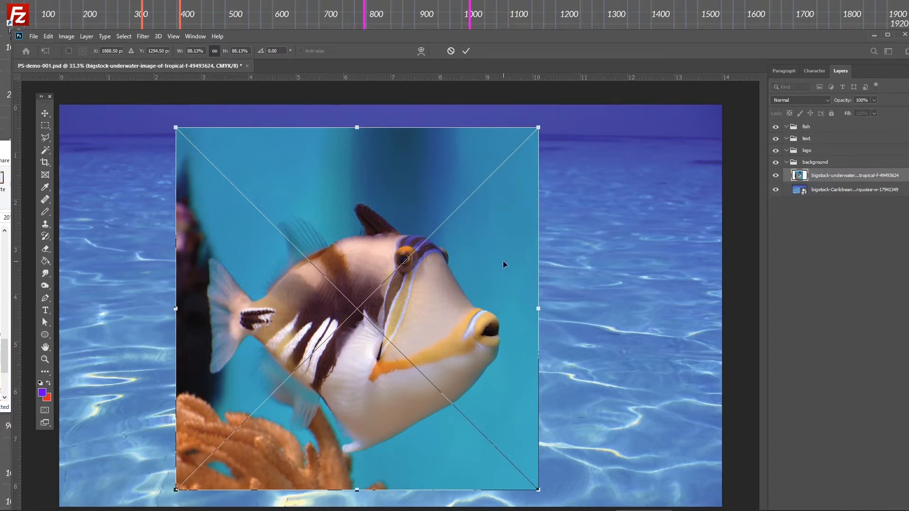
key("Return")
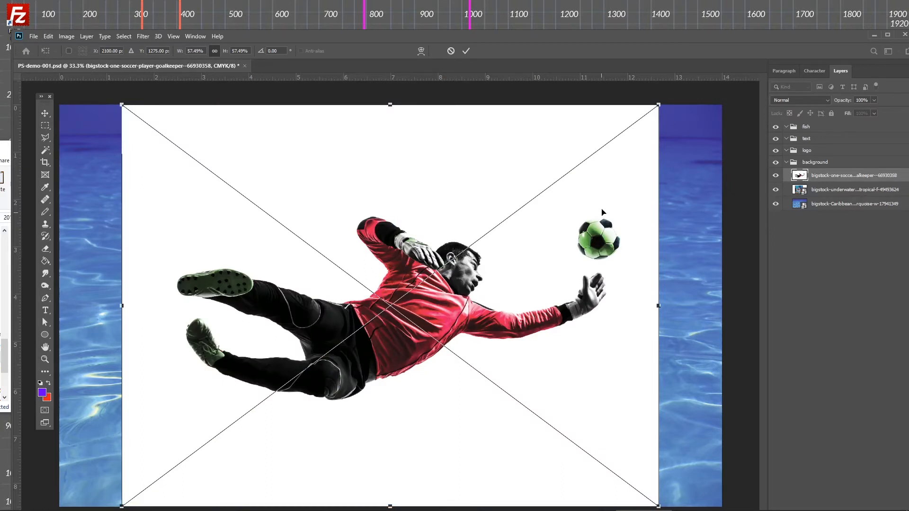
Scale the goalkeeper image down to about 48.5%, shift it up over the fish image, and commit its placement.
left_click_drag(658, 105, 574, 168)
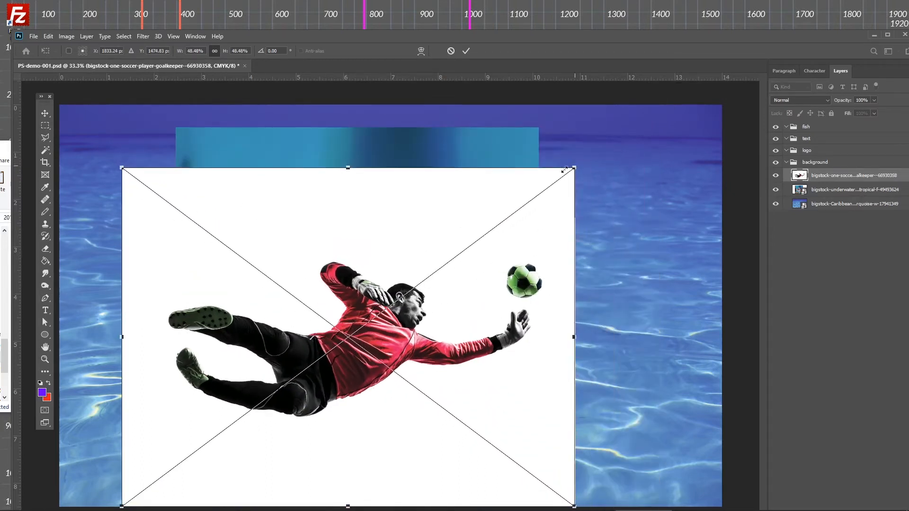
left_click_drag(448, 269, 470, 233)
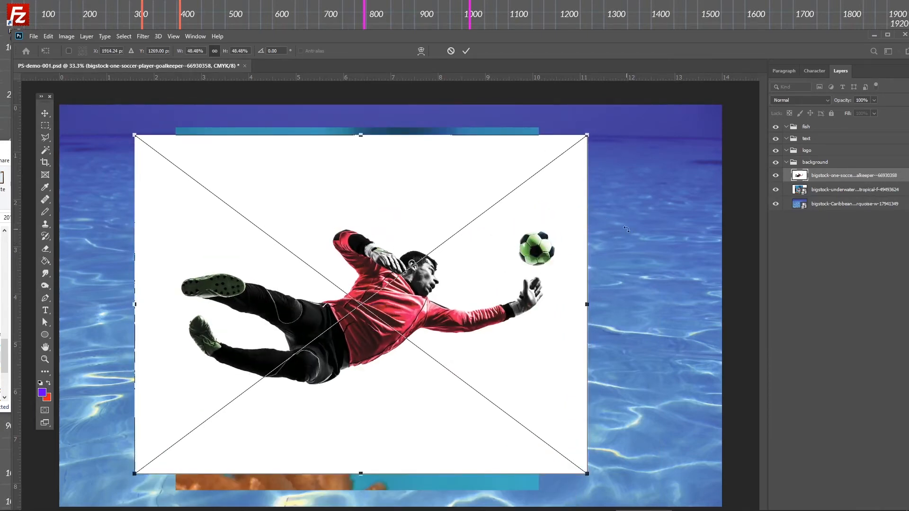
key("Return")
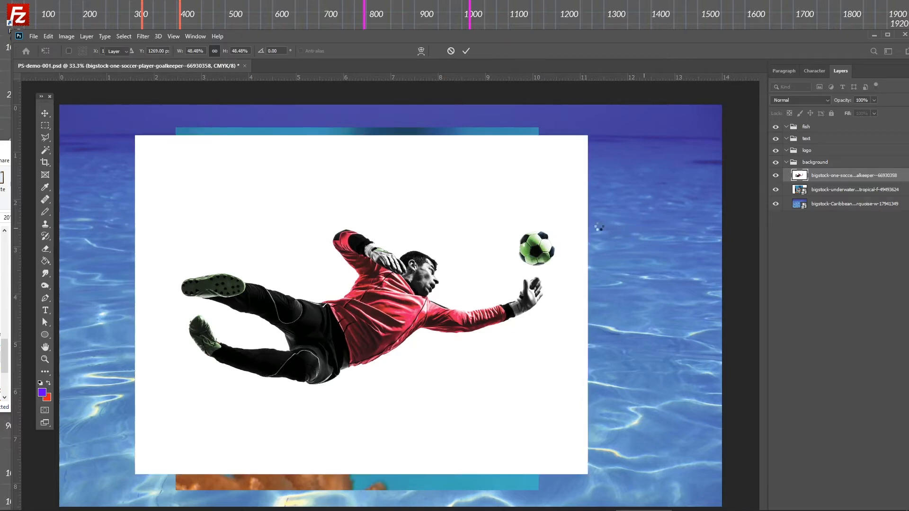
Scale the orange sofa image to about 78%, move it slightly up, and commit its placement.
left_click_drag(658, 105, 615, 137)
left_click_drag(588, 217, 593, 198)
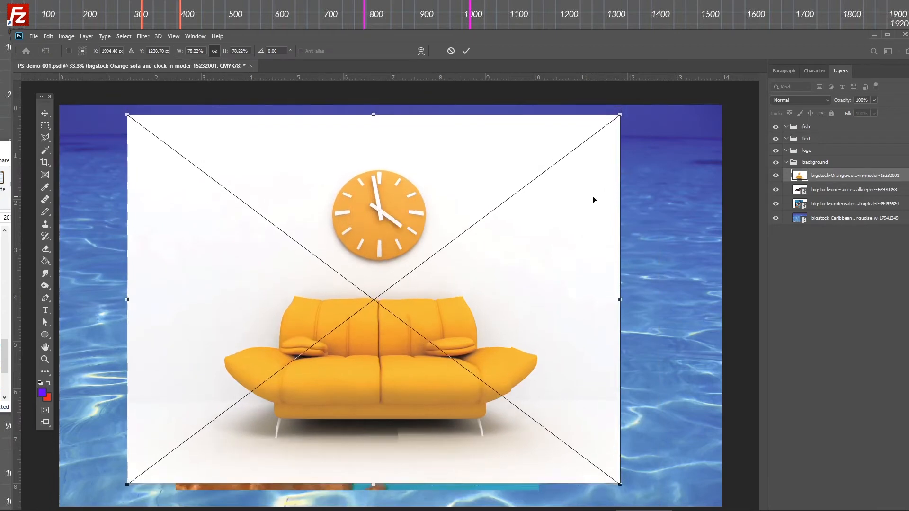
key("Return")
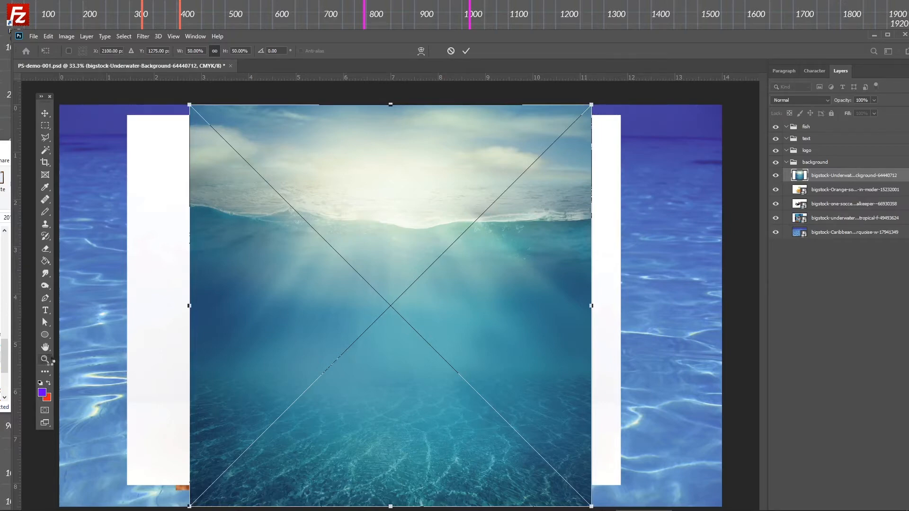
Commit the underwater background image at 50% and move it against the canvas's left edge.
left_click(49, 361)
mouse_move(264, 332)
left_mouse_down()
mouse_move(286, 347)
mouse_move(266, 321)
left_mouse_up()
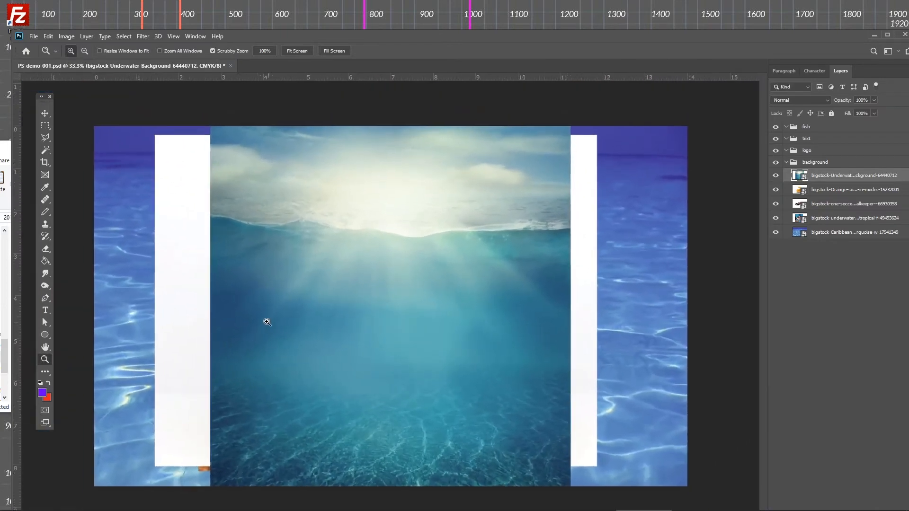
left_click(47, 116)
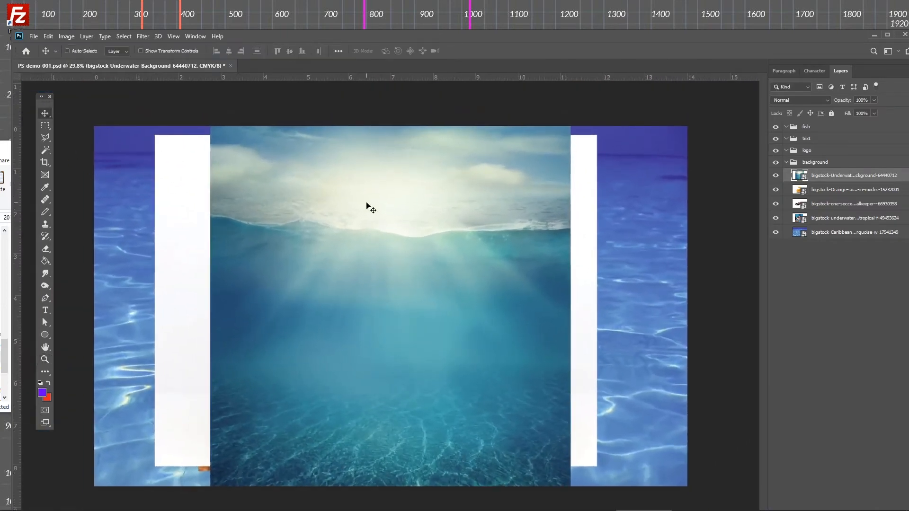
left_click_drag(367, 205, 245, 200)
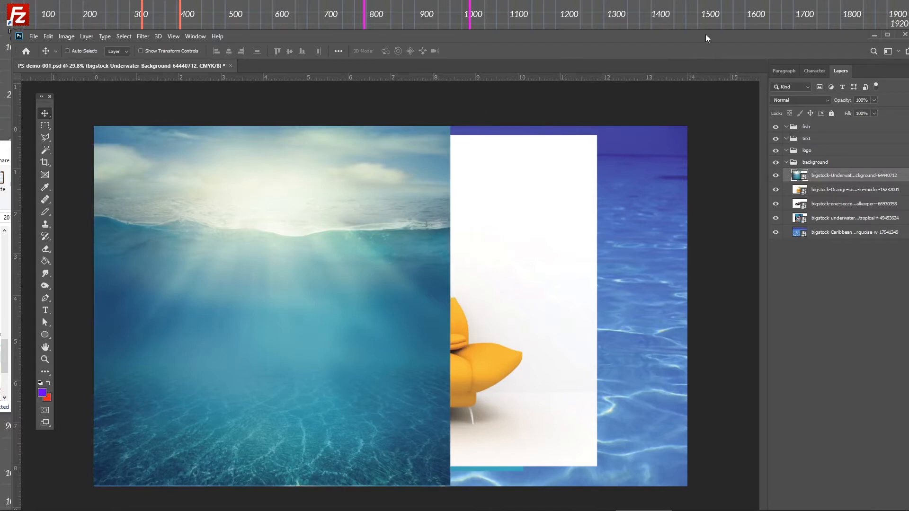
Maximize the Photoshop window and hide all five image layers in the background group.
left_click_drag(705, 34, 636, 36)
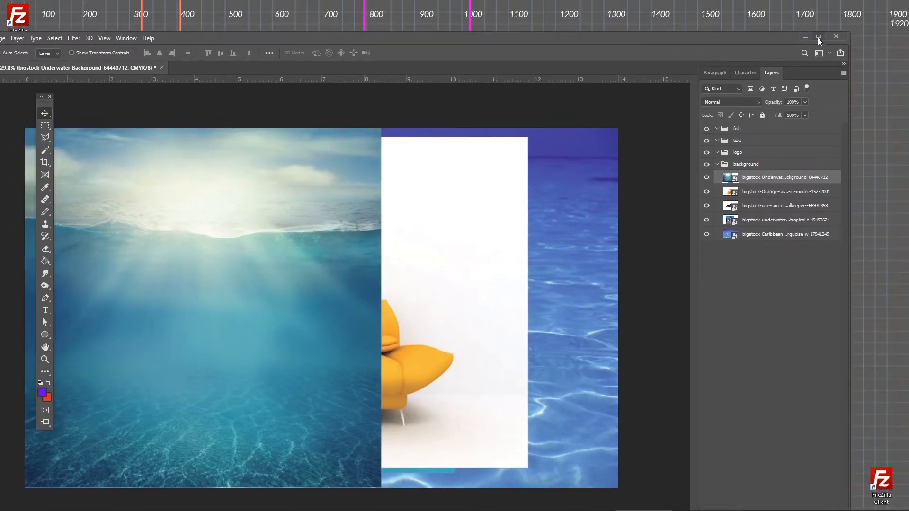
left_click(818, 38)
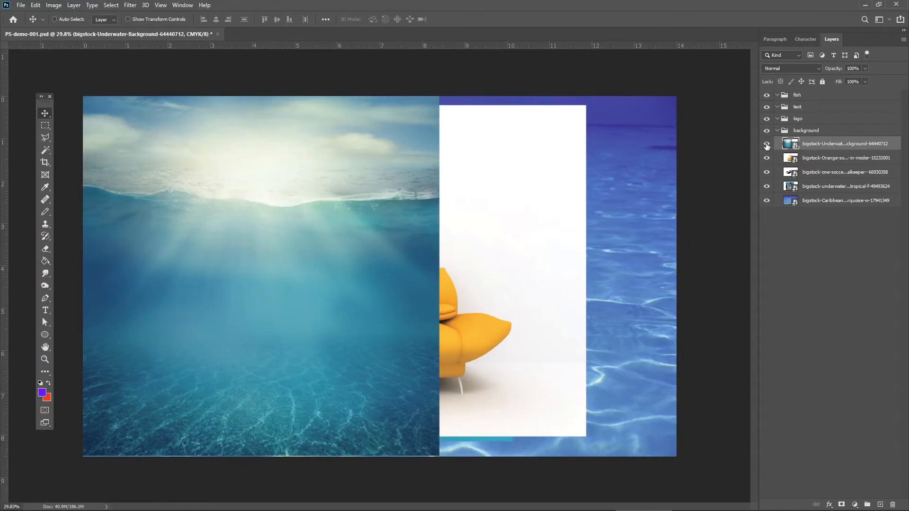
left_click(767, 143)
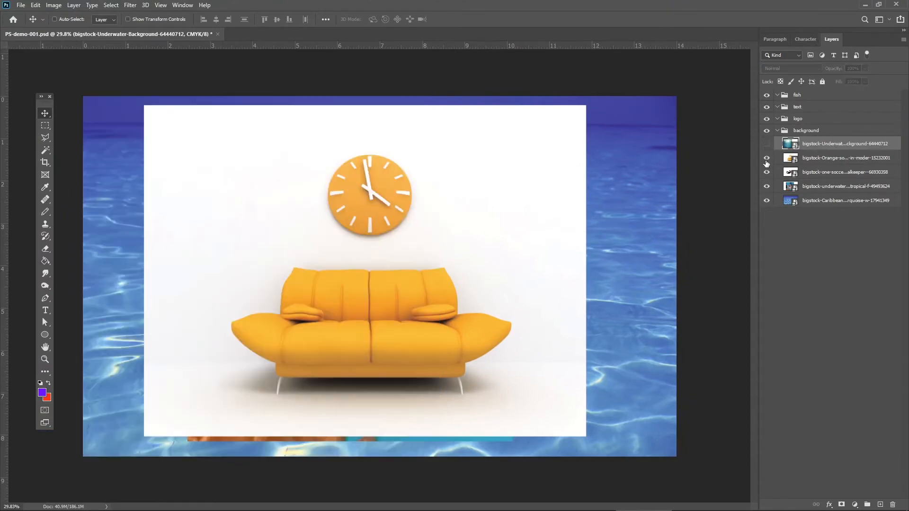
left_click(767, 158)
left_click(767, 171)
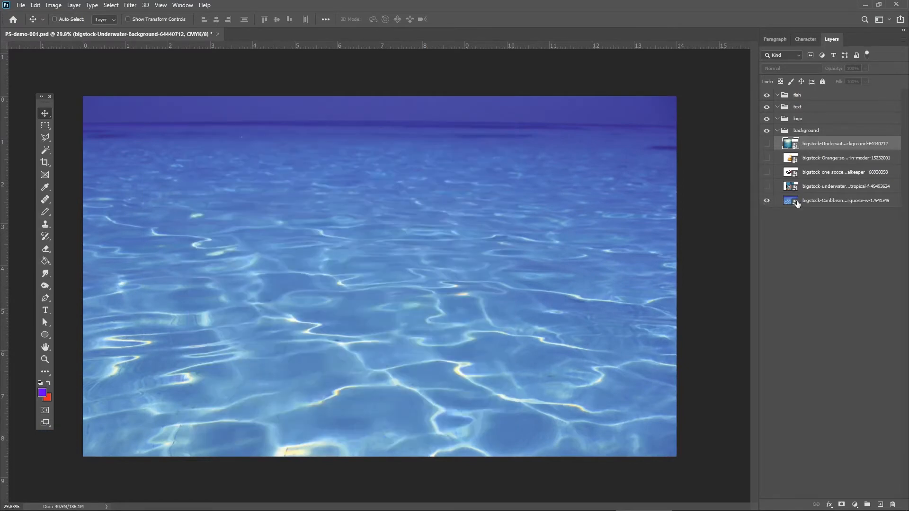
left_click(766, 201)
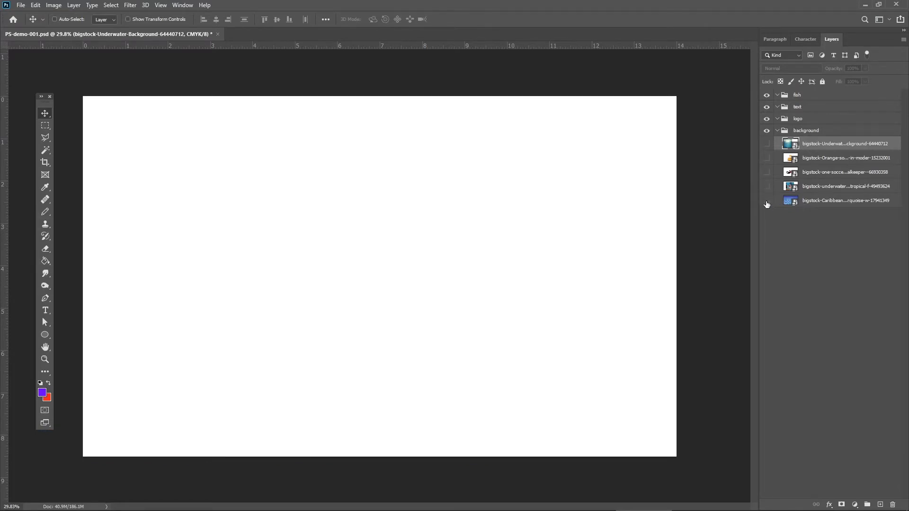
Show the Caribbean sea image, add a new layer at the top of the background group, and set the foreground color to dark green.
left_click(767, 202)
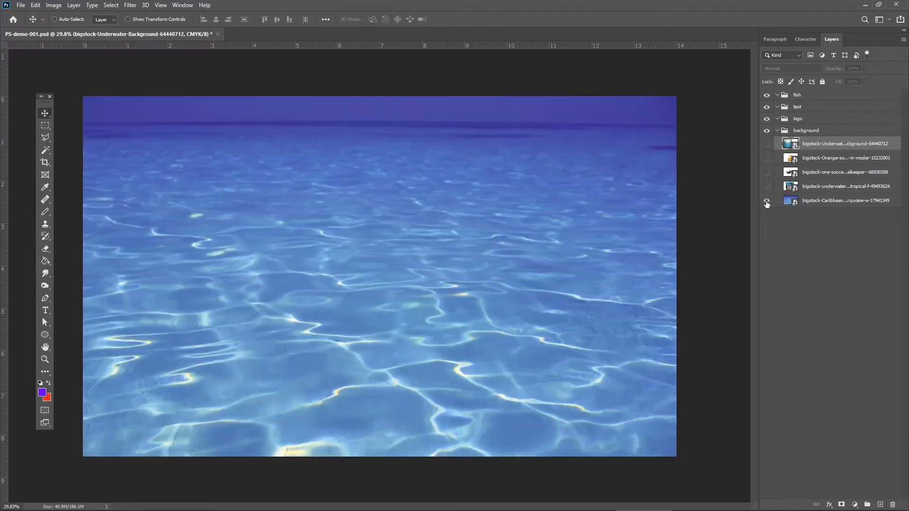
left_click(879, 505)
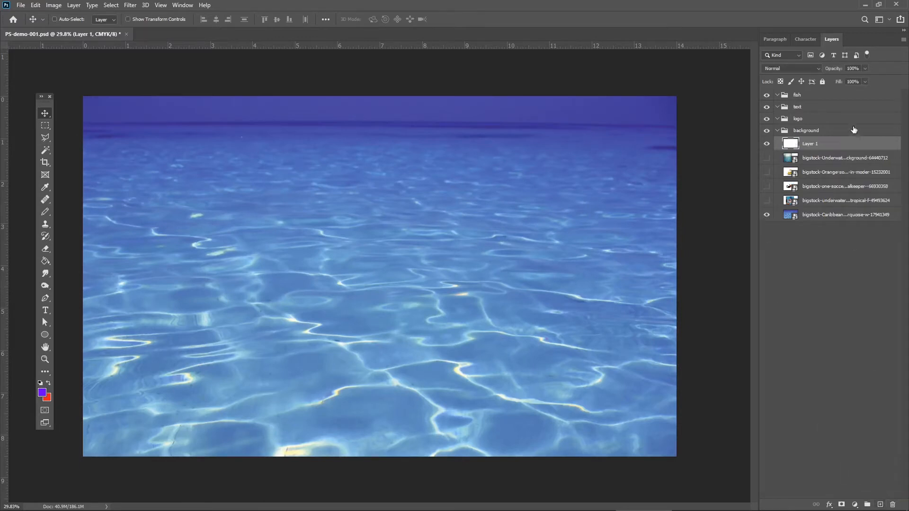
left_click(49, 383)
key("i")
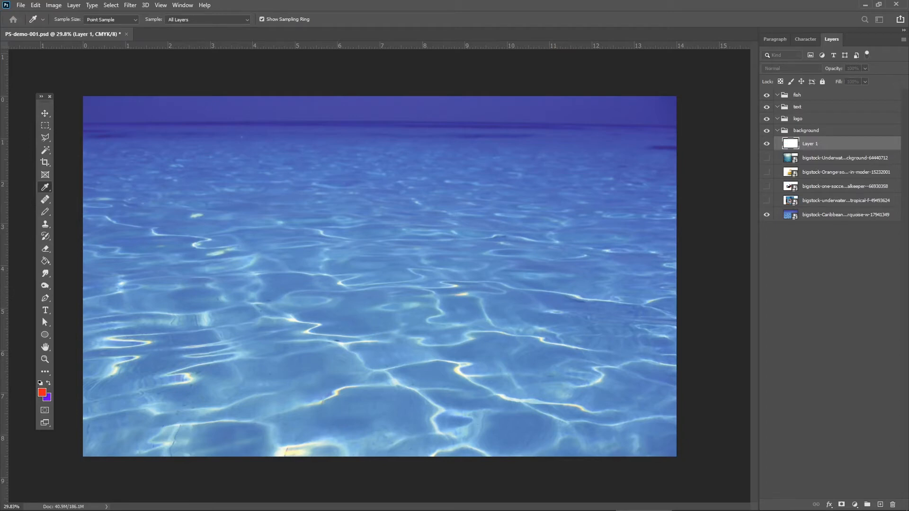
key("Return")
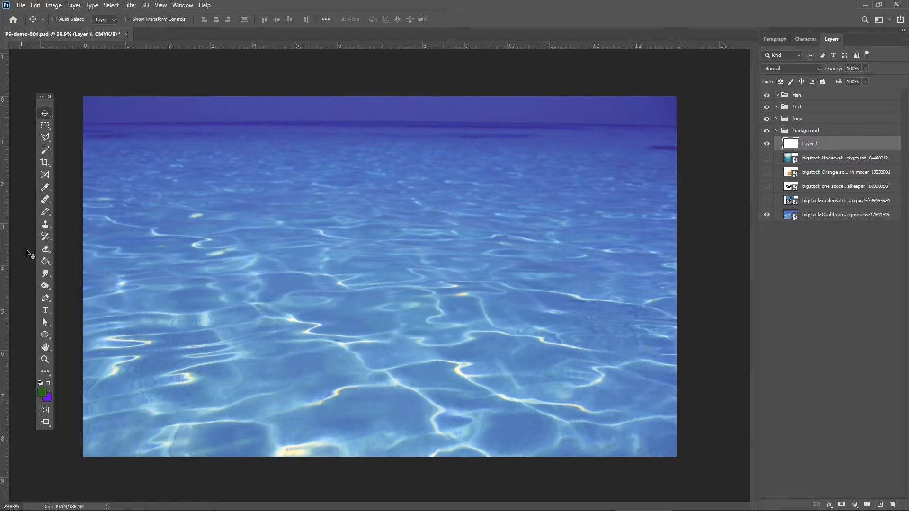
Hide the Caribbean sea image and fill the new empty layer with the dark green foreground color using the Paint Bucket.
left_click(766, 215)
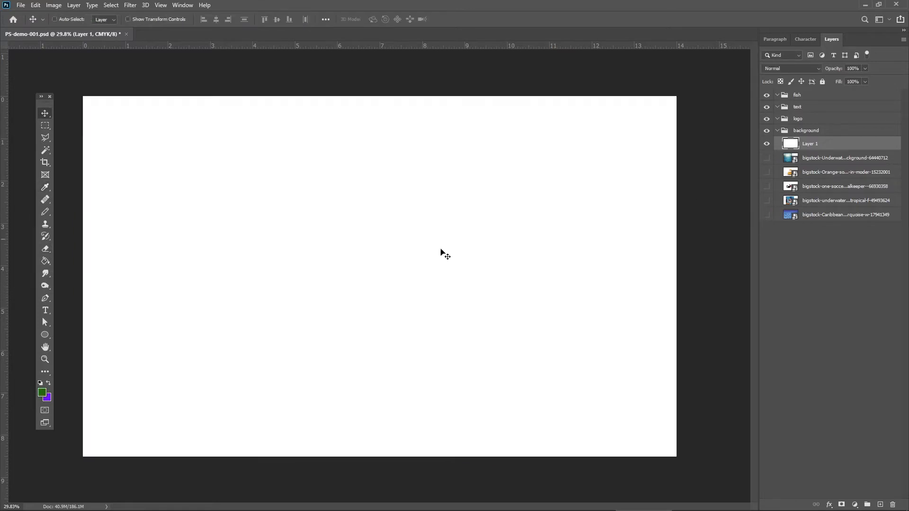
left_click(45, 260)
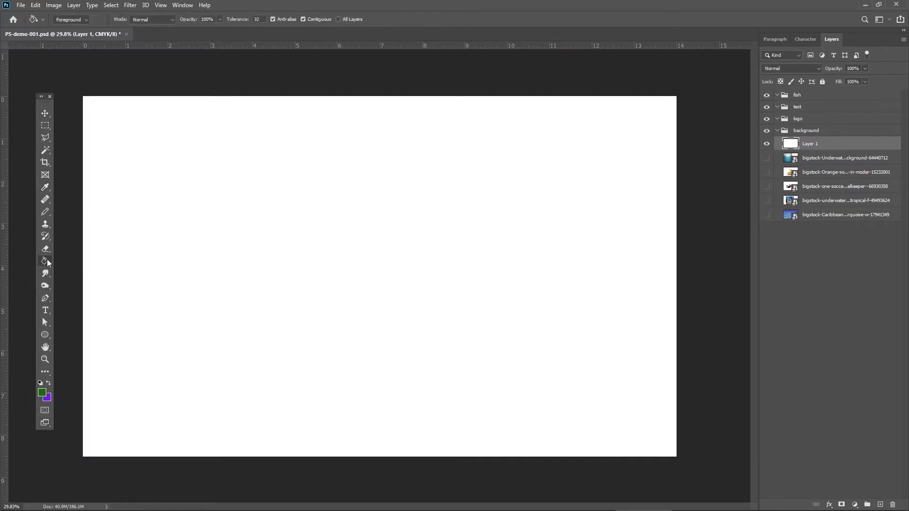
left_click(228, 250)
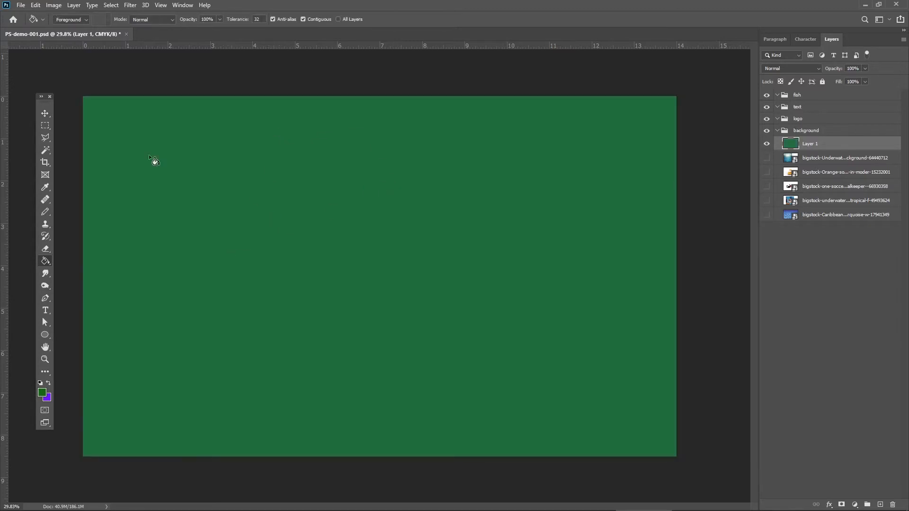
Move the green-filled layer to the bottom of the background group and show the tropical fish image above it.
left_click(46, 113)
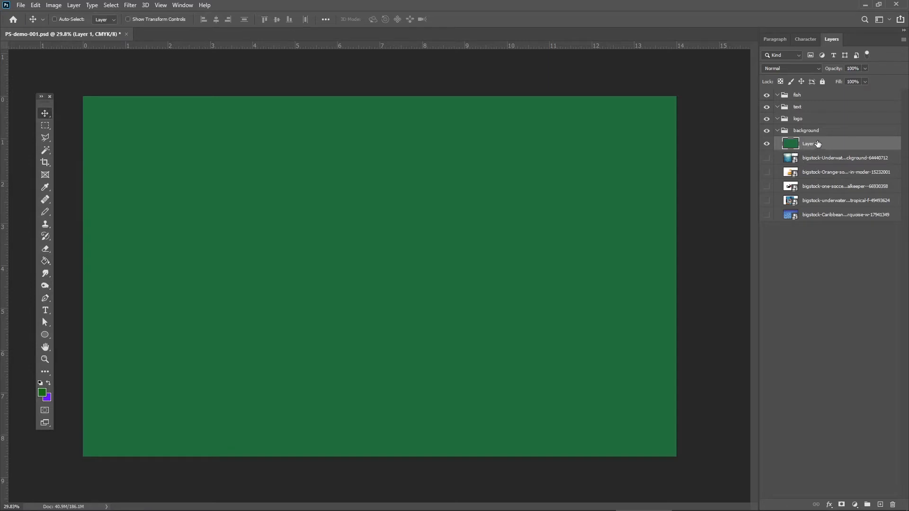
left_click_drag(817, 143, 819, 219)
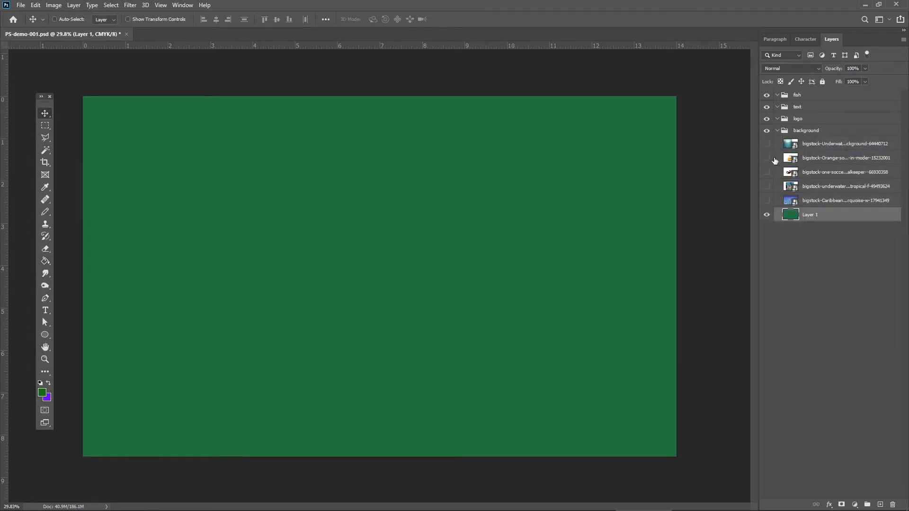
left_click(767, 186)
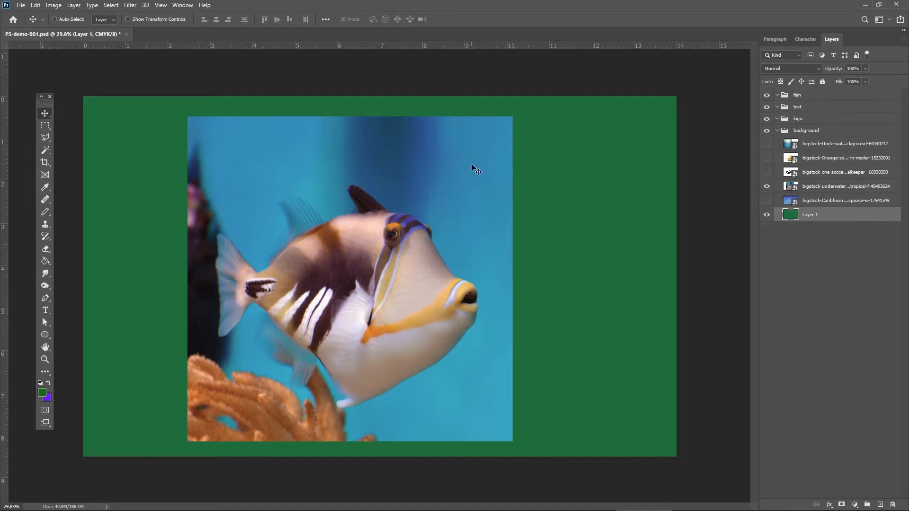
Rasterize the five placed image layers in the background group, from the Caribbean sea up to the underwater background.
left_click(821, 201)
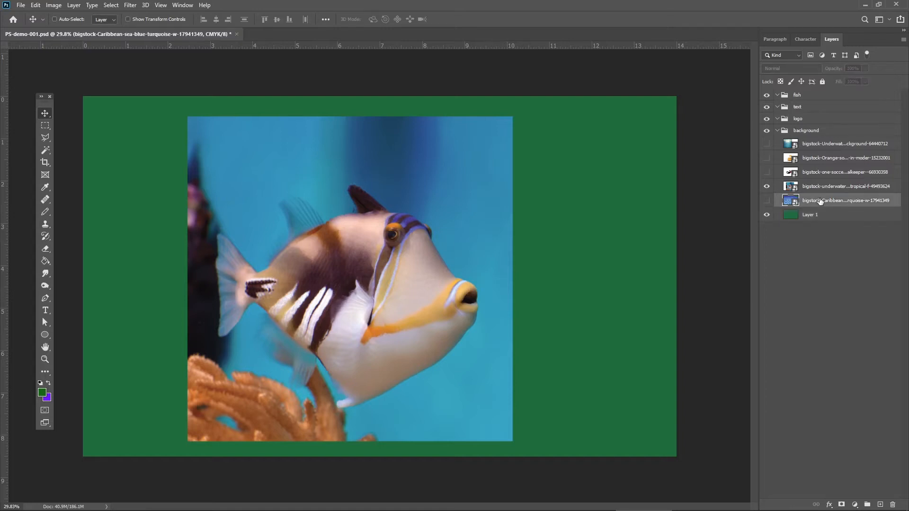
left_click(820, 145, "shift")
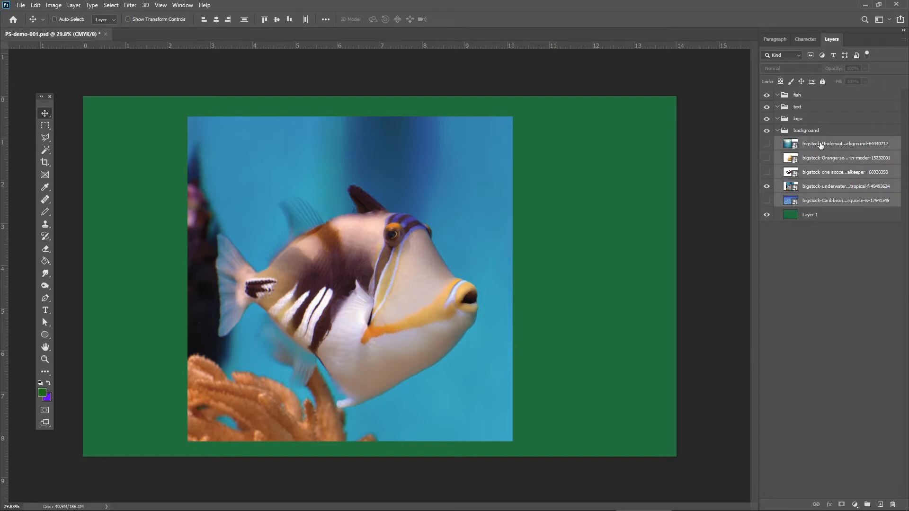
right_click(820, 145)
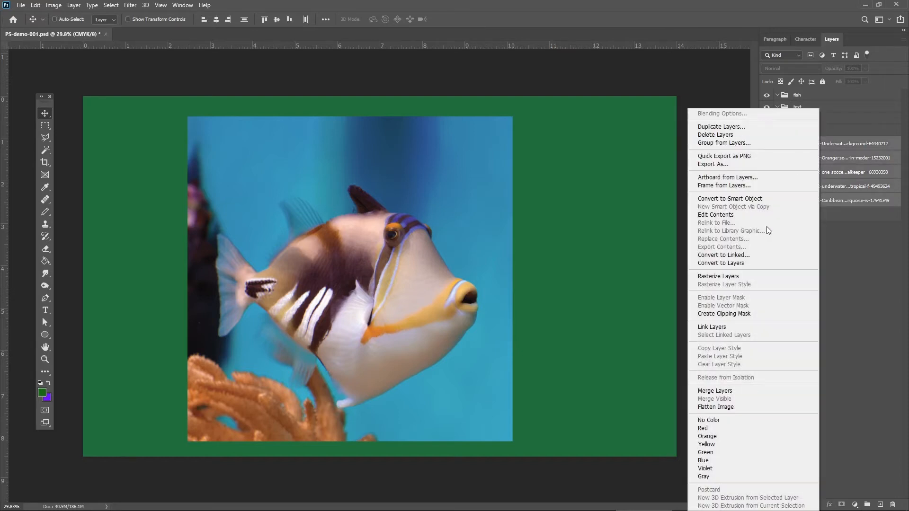
left_click(726, 279)
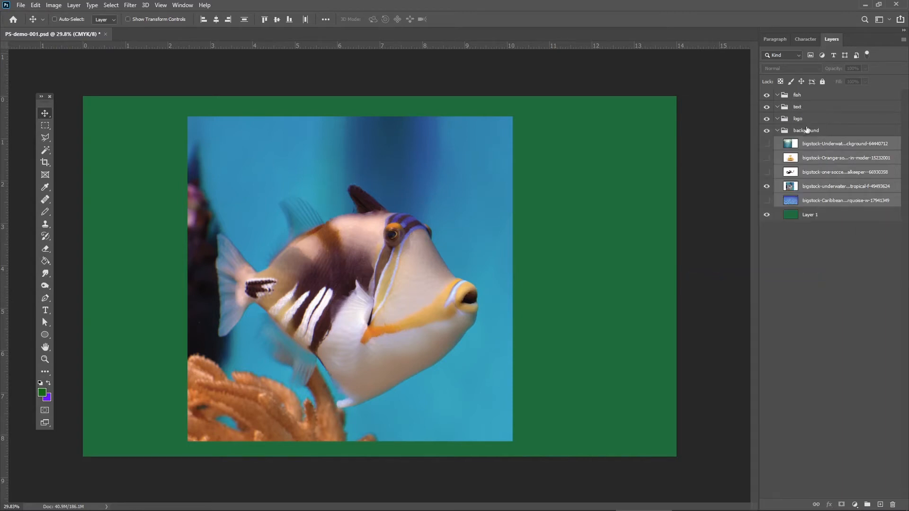
Select the tropical fish image layer and examine the fish's outline up close from tail to mouth.
left_click(834, 186)
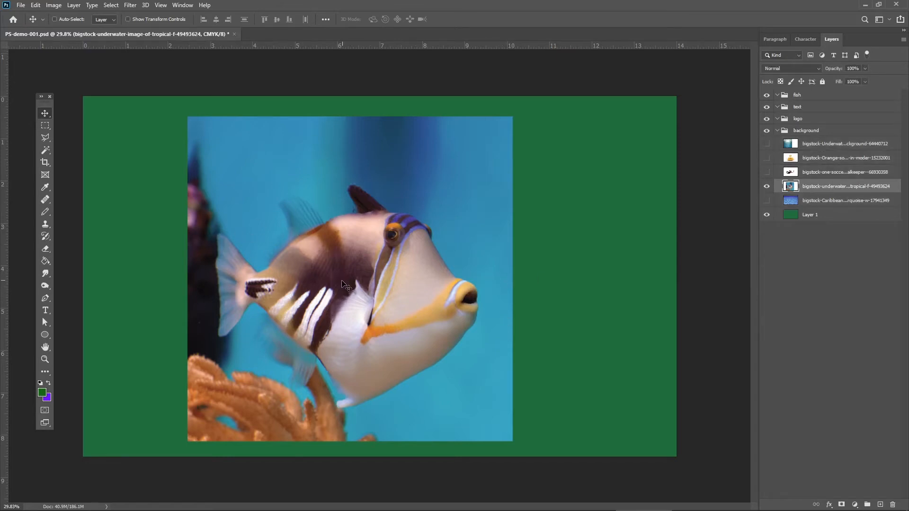
left_click_drag(344, 281, 374, 269)
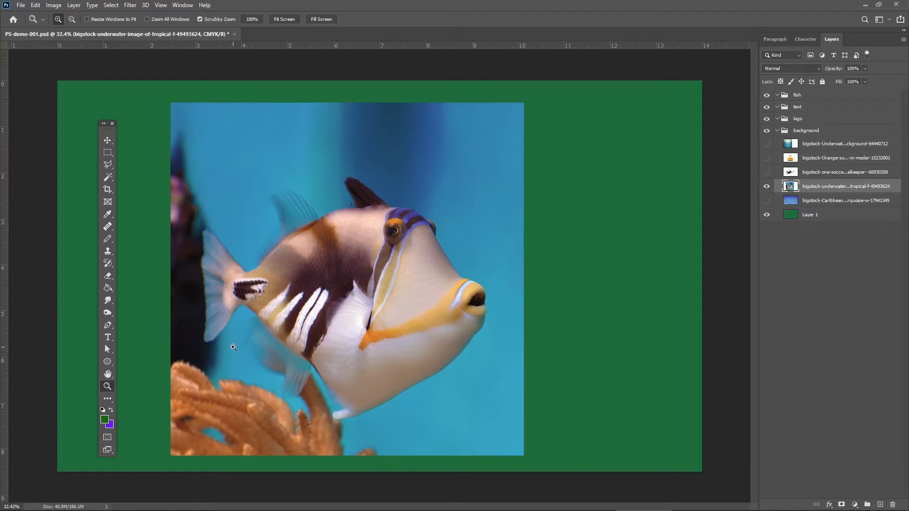
left_click_drag(232, 352, 251, 356)
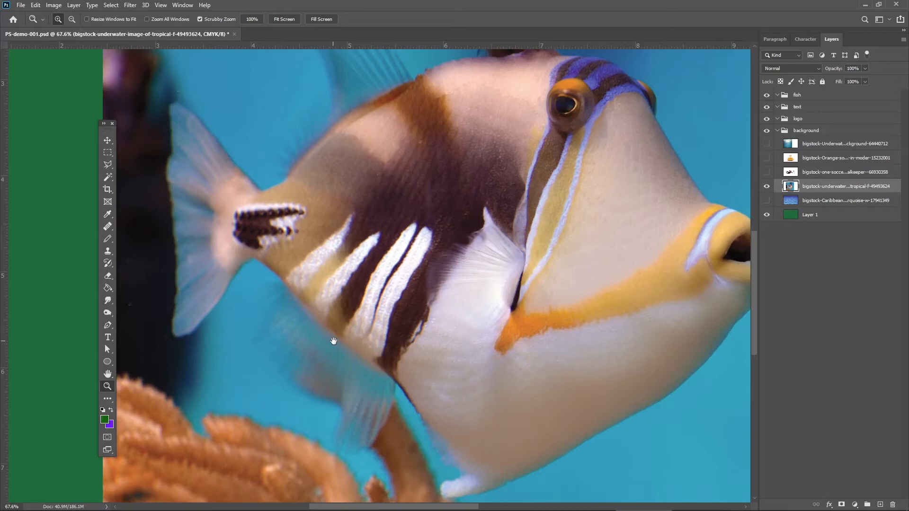
left_click_drag(334, 341, 238, 341)
left_click(107, 374)
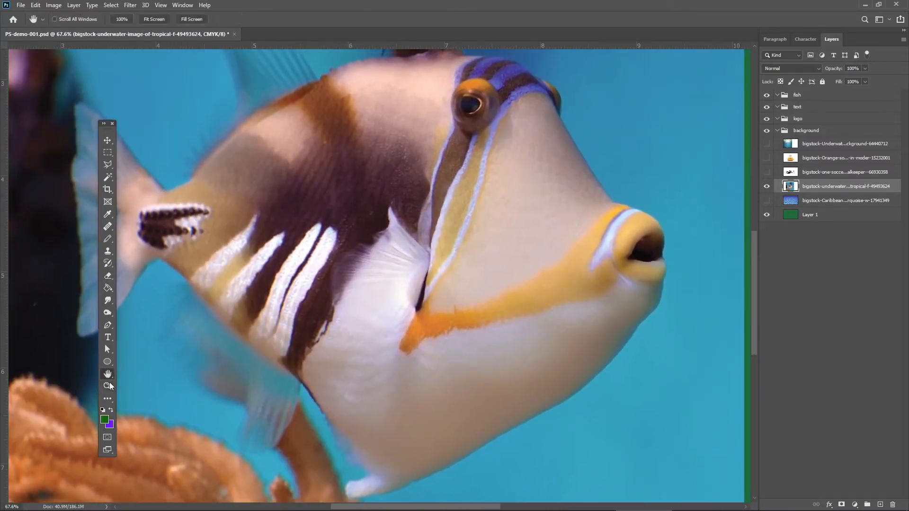
left_click(107, 385)
left_click_drag(428, 312, 429, 224)
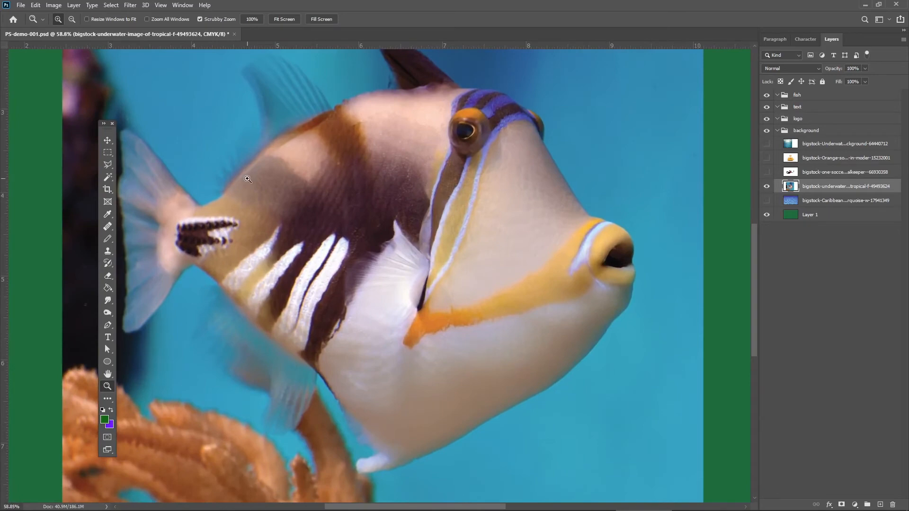
left_click_drag(107, 131, 67, 131)
left_click_drag(249, 230, 271, 231)
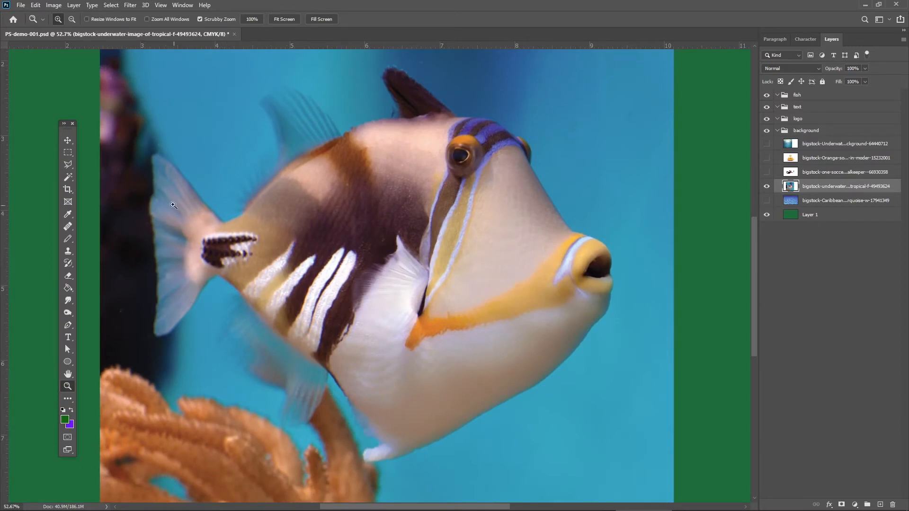
left_click(68, 140)
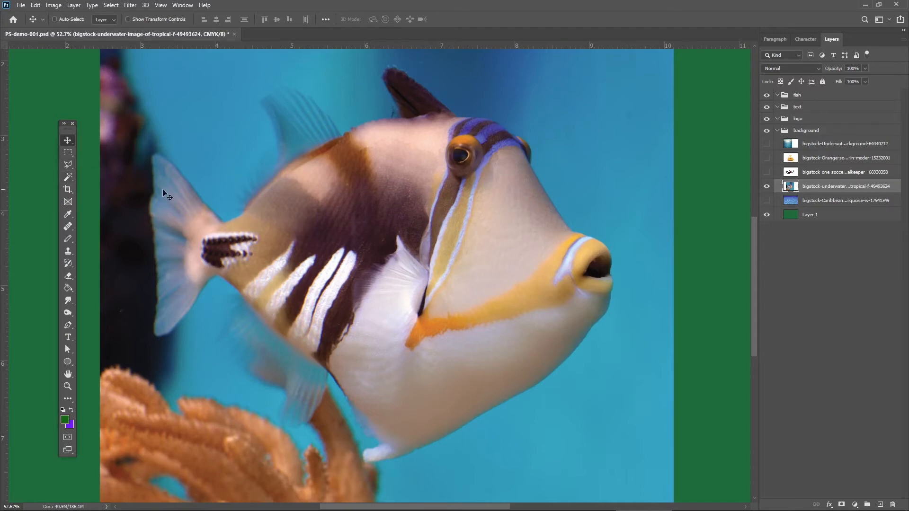
mouse_move(266, 215)
left_mouse_down()
mouse_move(267, 193)
mouse_move(282, 220)
left_mouse_up()
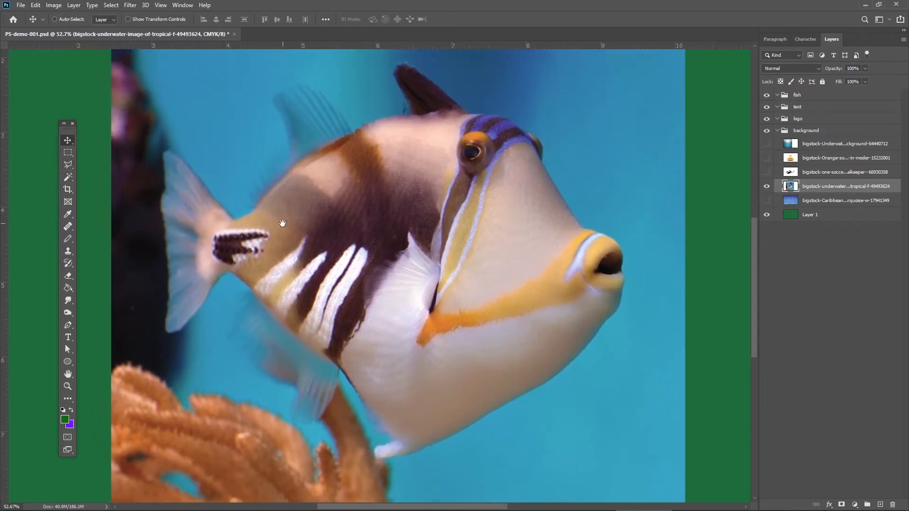
left_click(63, 166)
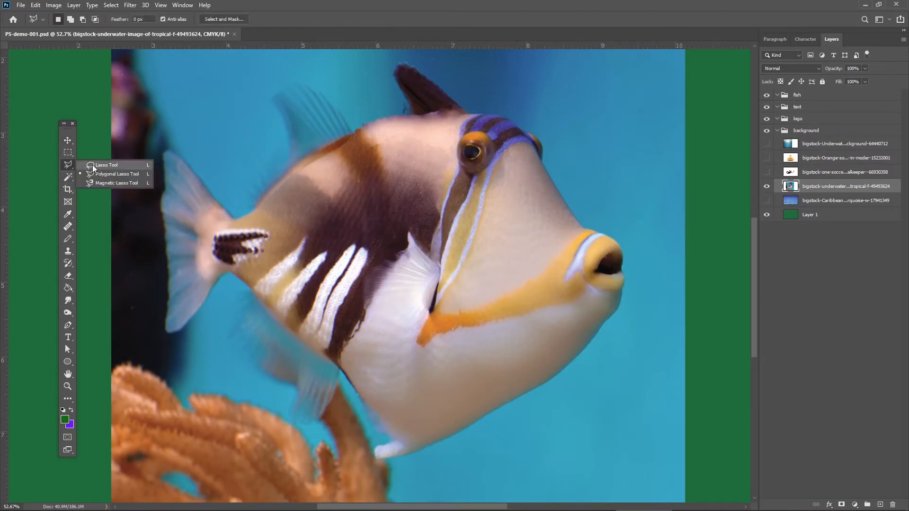
left_click(132, 184)
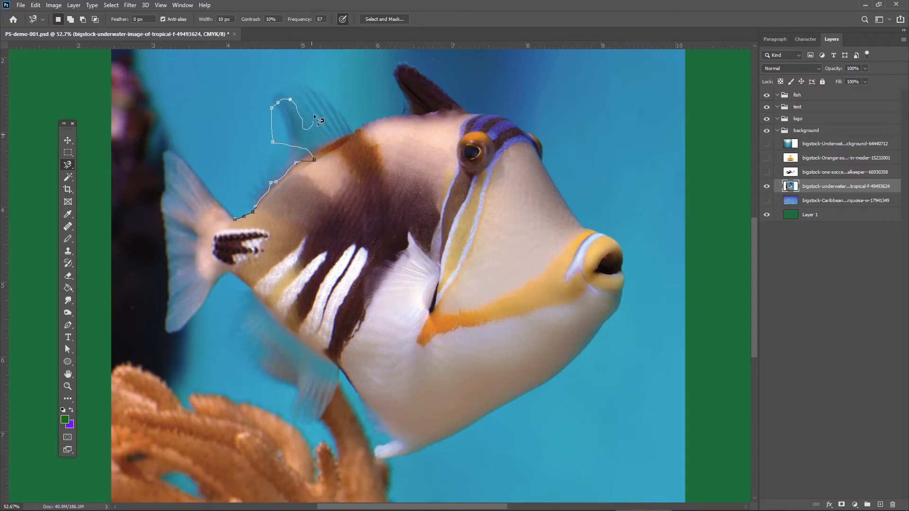
key("Escape")
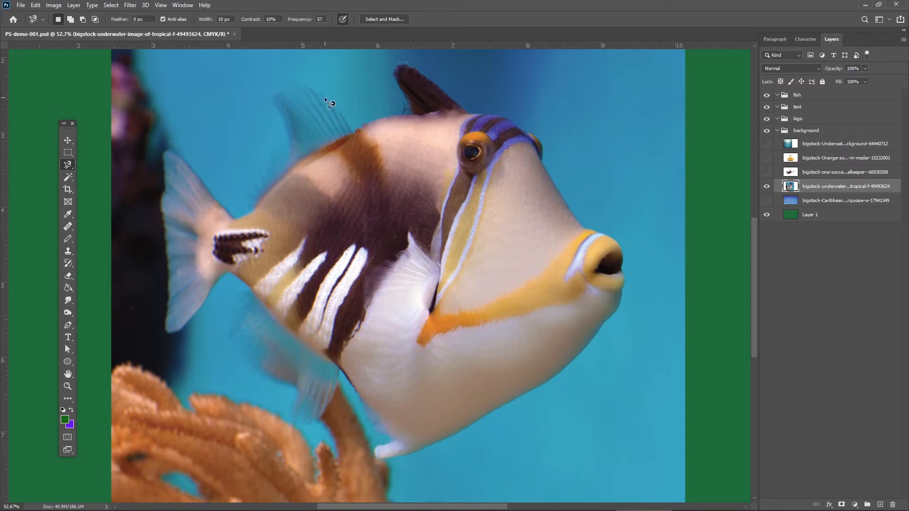
Select the fish with a loose, closed Polygonal Lasso outline around its body, fins, mouth and tail.
left_click(65, 164)
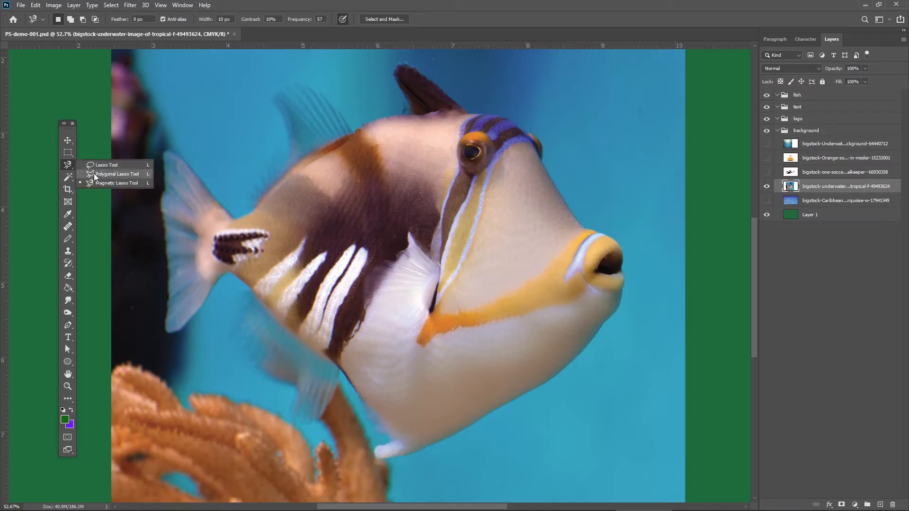
left_click(95, 173)
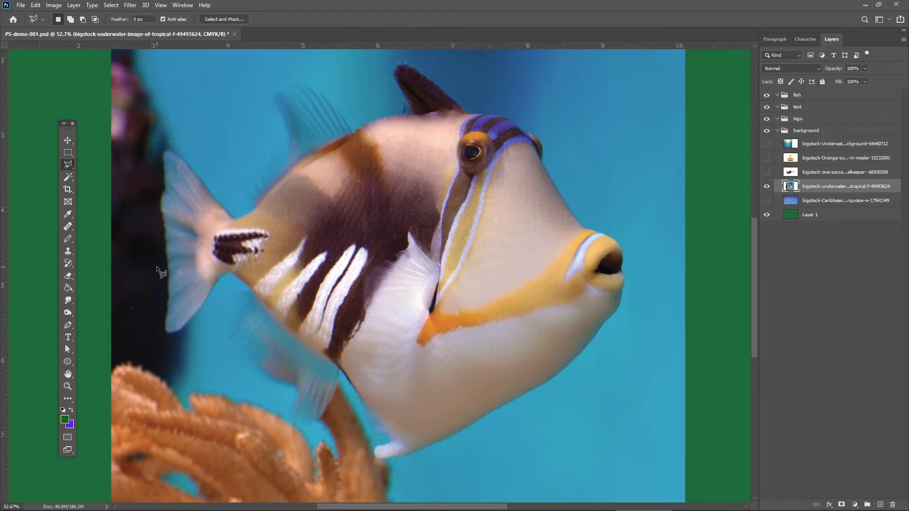
left_click(67, 386)
left_click_drag(299, 151, 315, 176)
left_click_drag(306, 218, 368, 150)
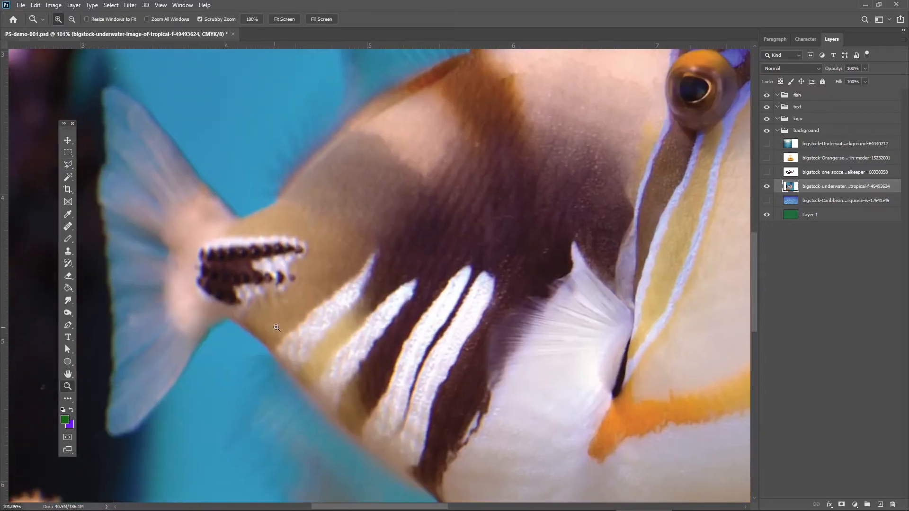
left_click_drag(277, 328, 225, 279)
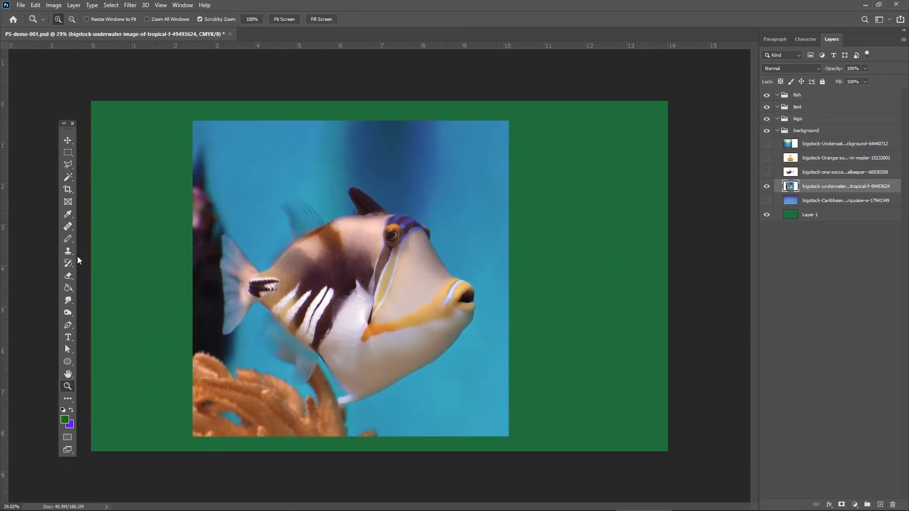
left_click(68, 165)
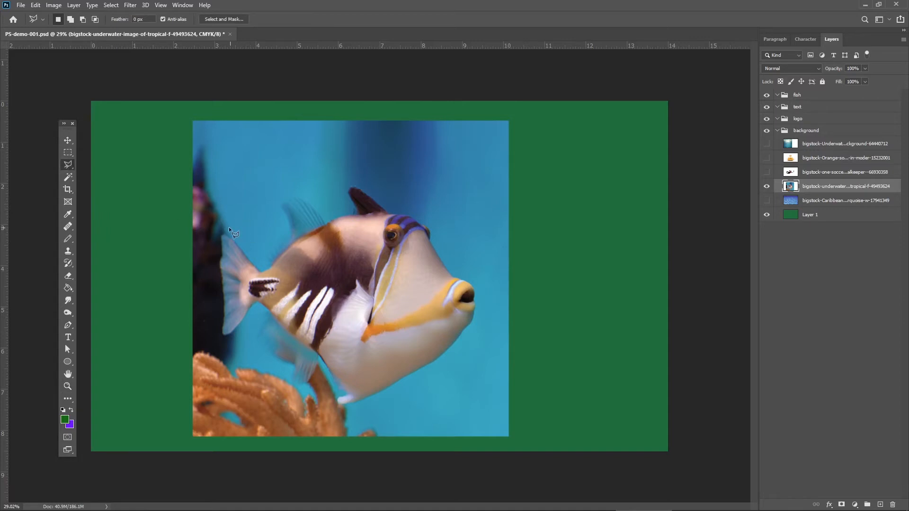
left_click(257, 263)
left_click(480, 330)
left_click(422, 381)
left_click(255, 311)
left_click(228, 343)
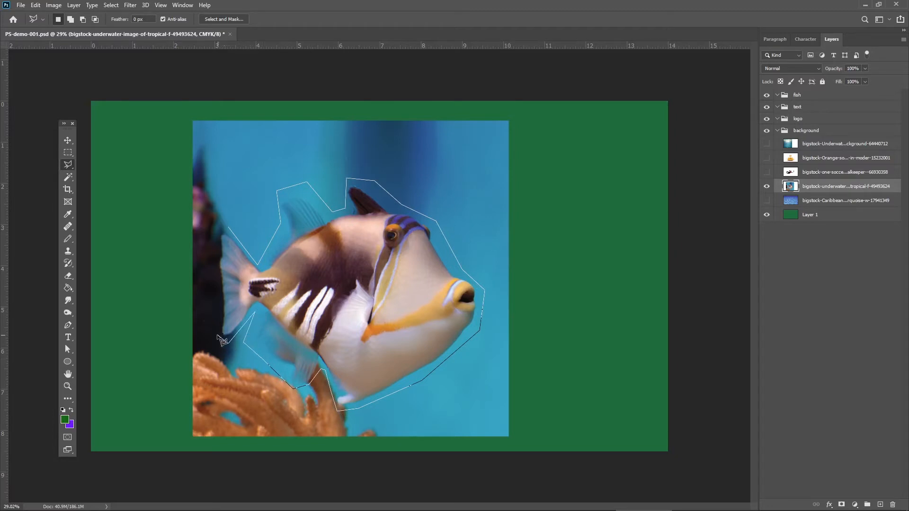
left_click(217, 334)
left_click(213, 243)
left_click(229, 228)
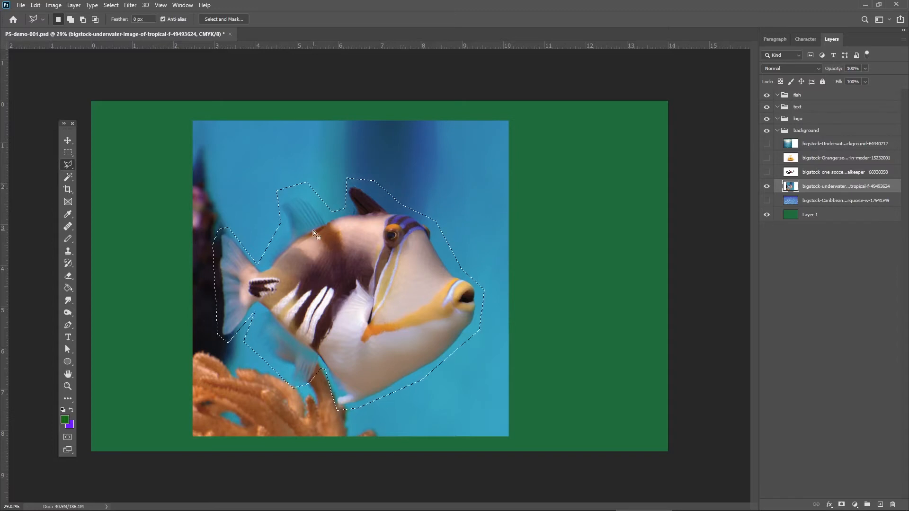
Invert the fish selection to select everything around the fish instead.
left_click(67, 141)
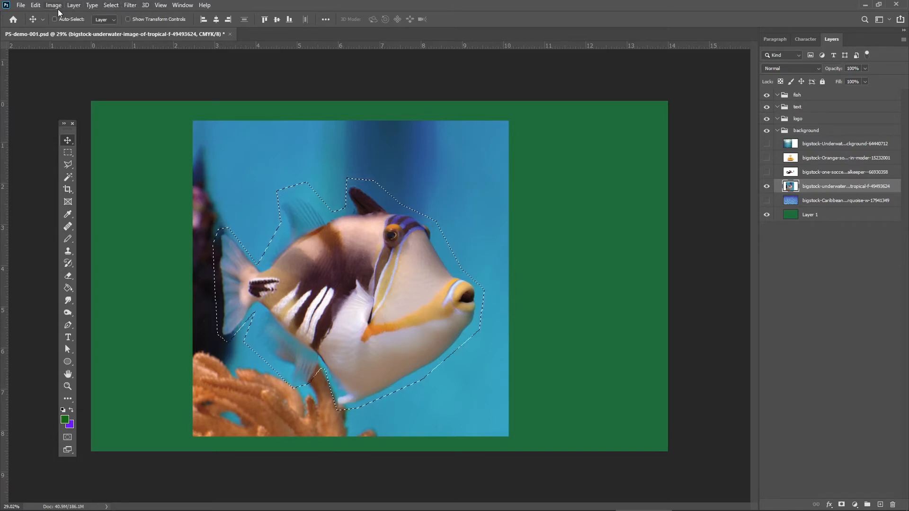
left_click(110, 5)
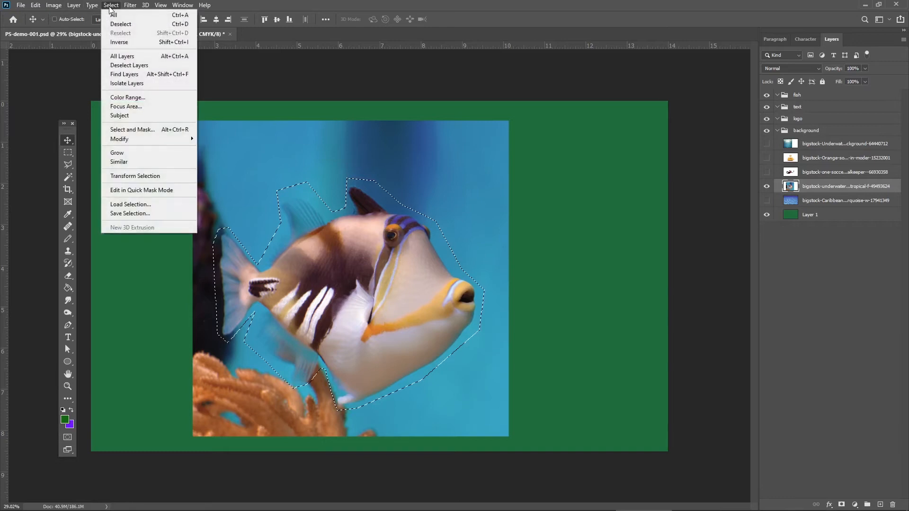
left_click(120, 43)
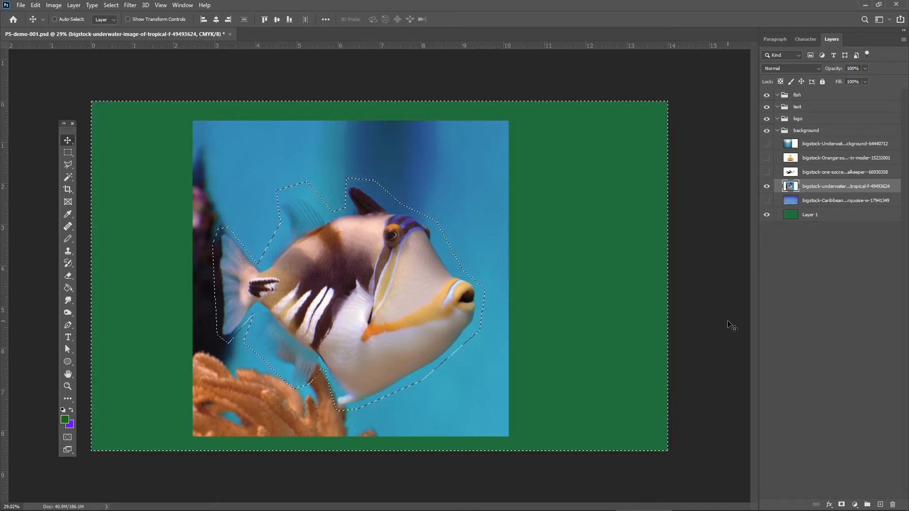
Delete the image area around the fish from its layer and clear the selection.
key("Delete")
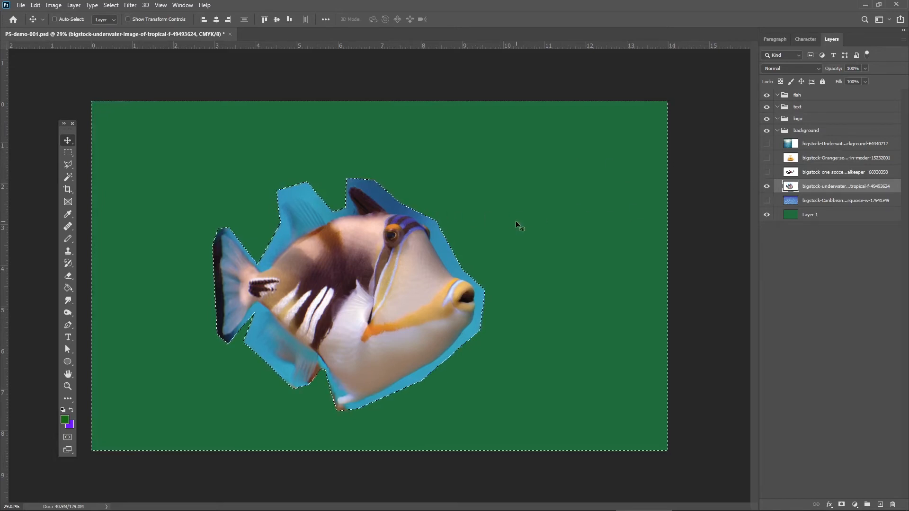
key("ctrl")
key("ctrl+d")
Select the leftover blue background above the fish's back with the Polygonal Lasso, following both top fins closely, then delete it and deselect.
left_click(69, 385)
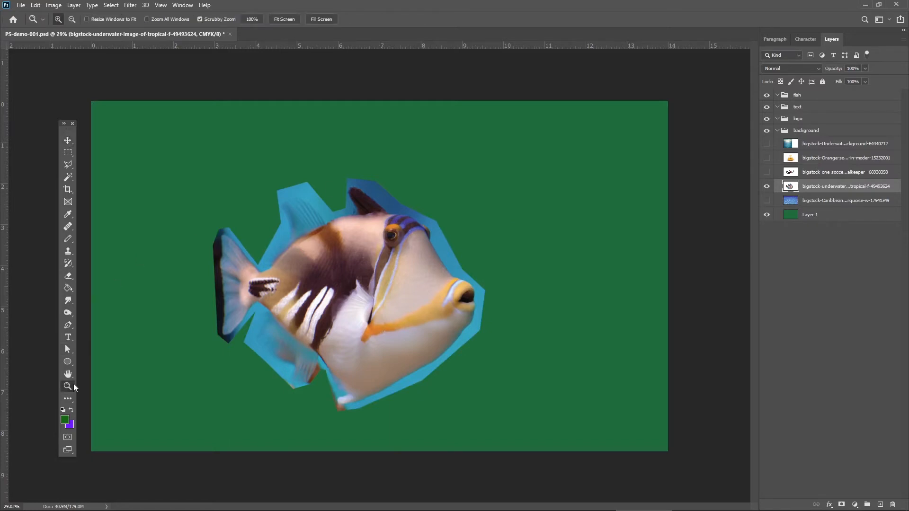
left_click_drag(312, 299, 355, 265)
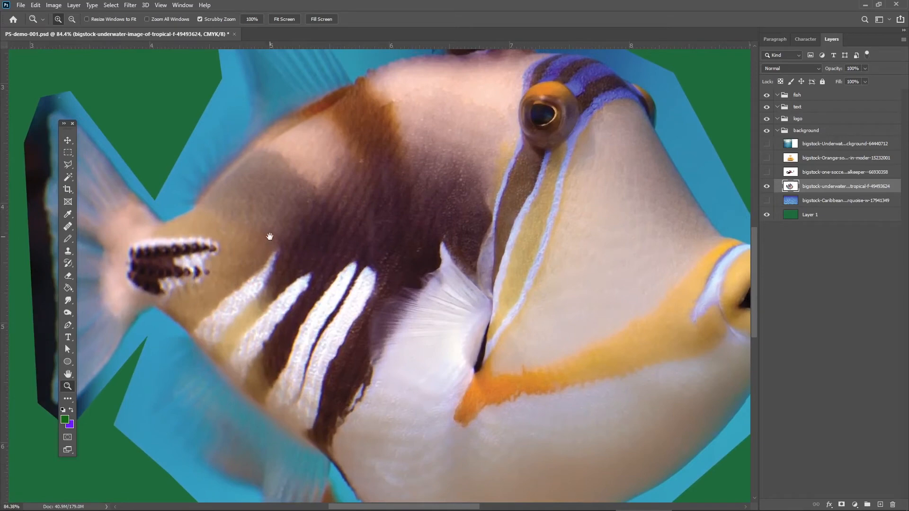
left_click_drag(270, 219, 331, 351)
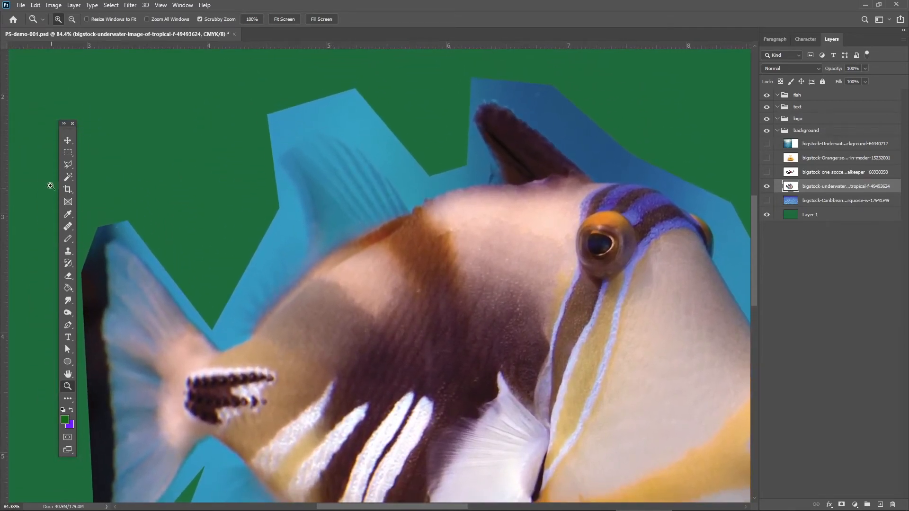
left_click(69, 164)
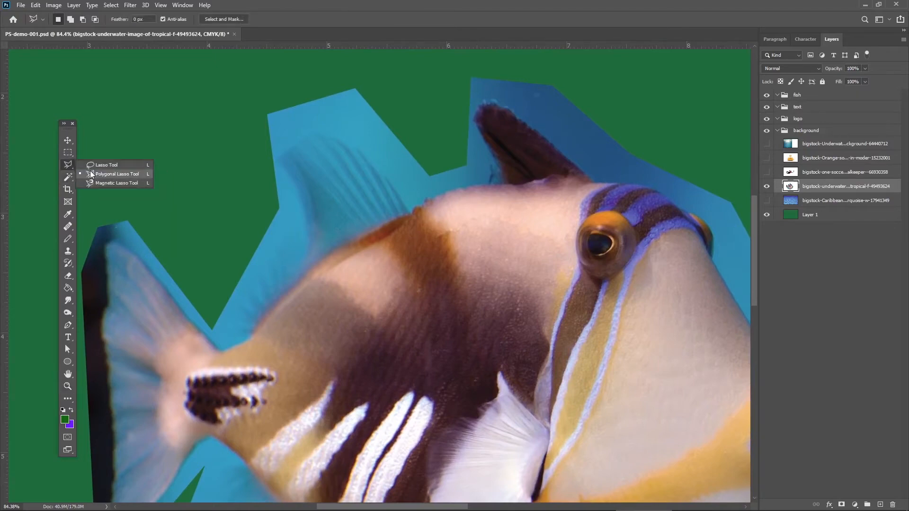
left_click(91, 174)
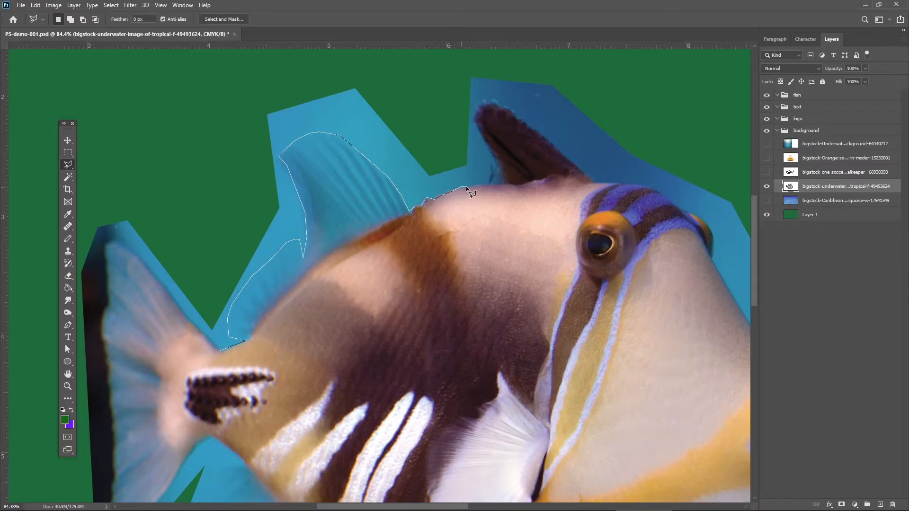
left_click(503, 184)
left_click(473, 121)
left_click(481, 102)
left_click(495, 102)
left_click(519, 119)
left_click(619, 181)
left_click(662, 137)
left_click(562, 69)
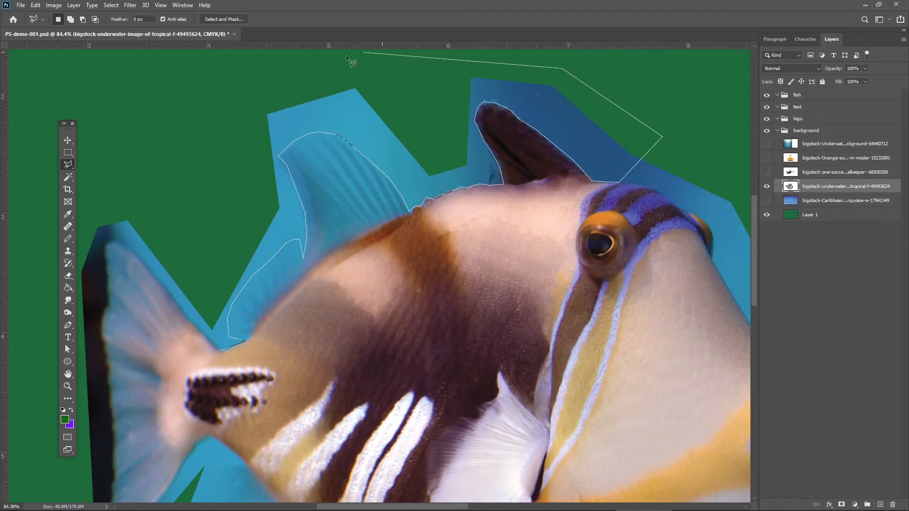
left_click(331, 61)
left_click(240, 111)
left_click(204, 232)
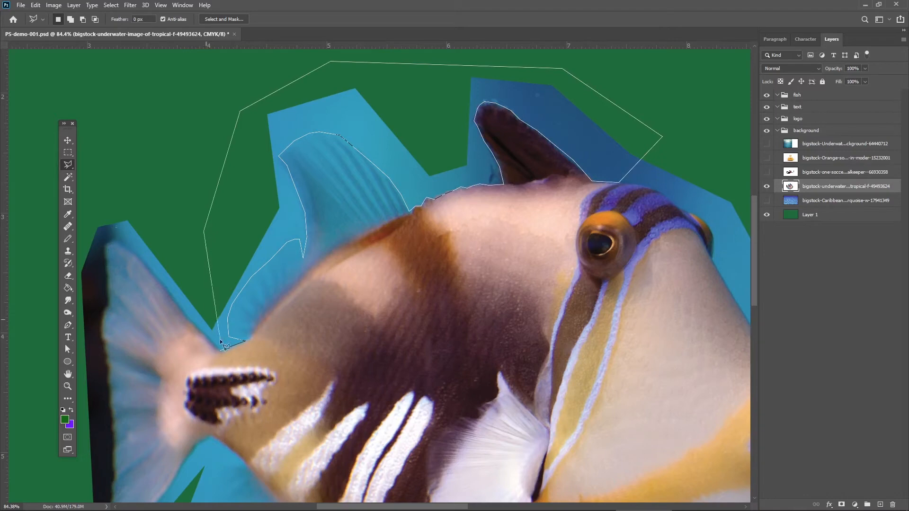
left_click(220, 347)
double_click(218, 351)
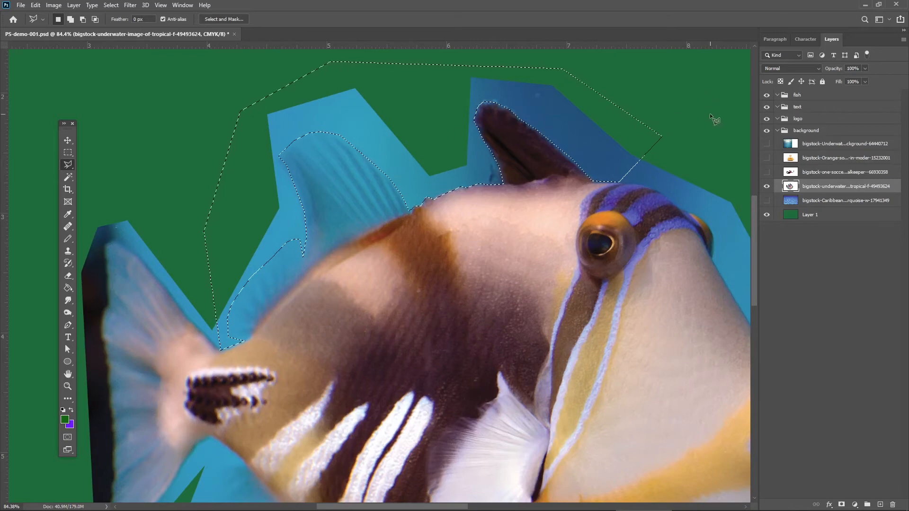
key("Delete")
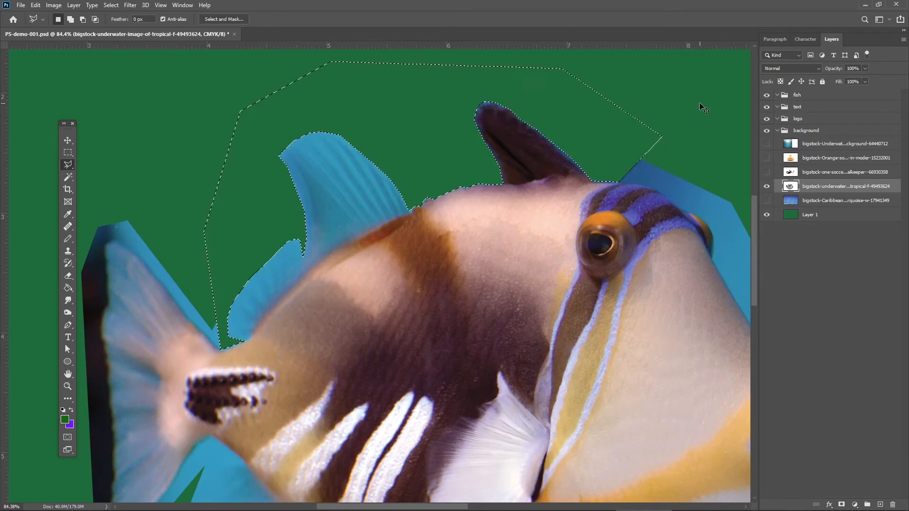
key("ctrl+d")
left_click_drag(450, 274, 434, 222)
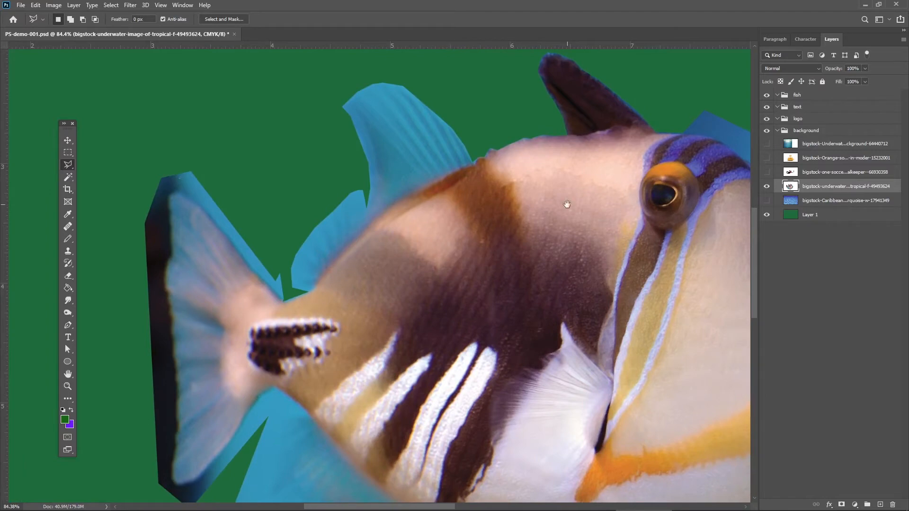
left_click_drag(592, 205, 268, 185)
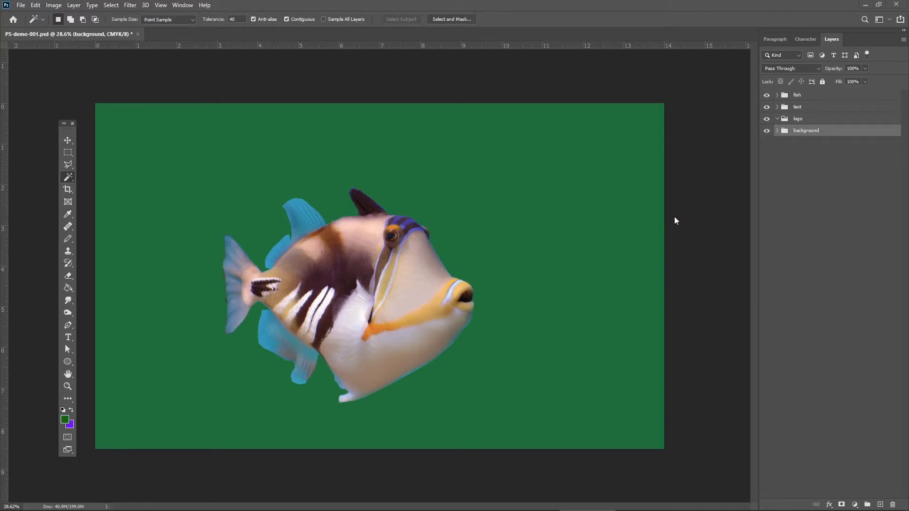
Expand the fish group, toggle the tail layer's visibility off and on, and try out its opacity setting.
left_click(777, 95)
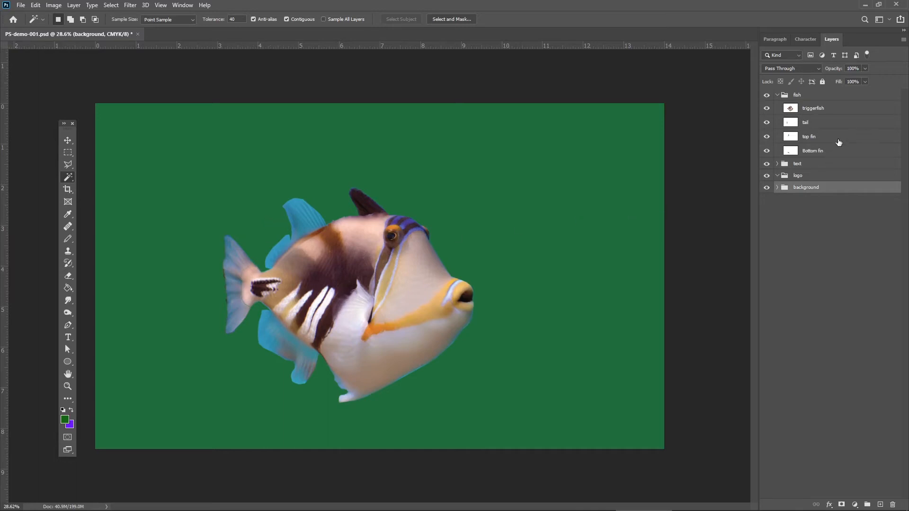
left_click(827, 124)
left_click(766, 124)
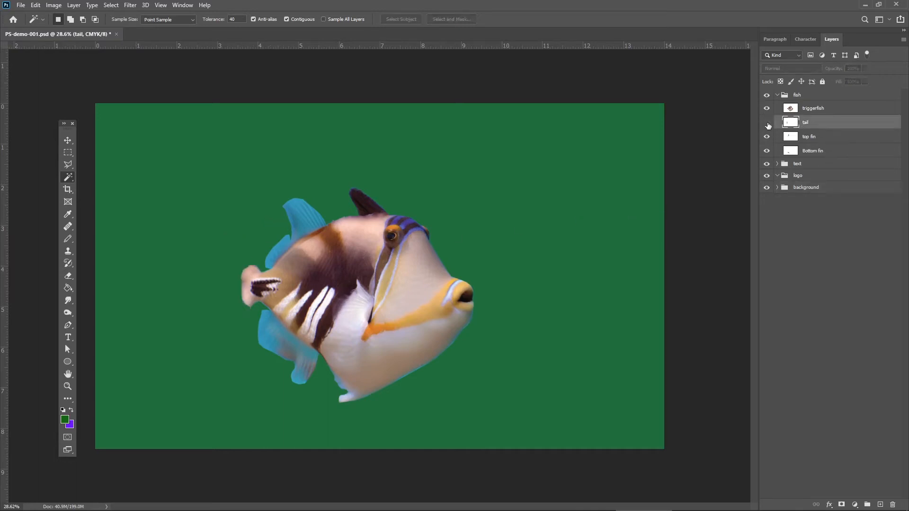
left_click(767, 124)
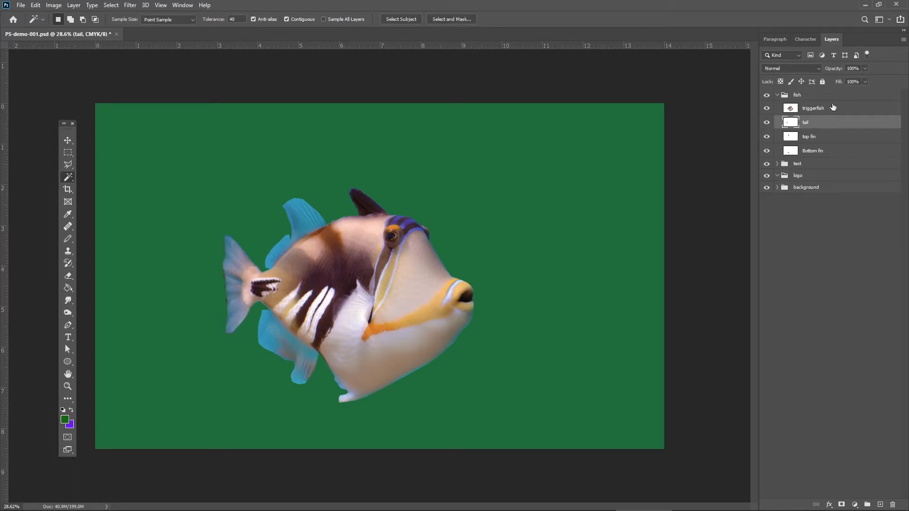
left_click(864, 69)
left_click_drag(826, 79, 824, 81)
left_click_drag(860, 83, 871, 80)
Collapse and hide the fish group, then show and select the orange sofa image layer in the background group.
left_click(777, 96)
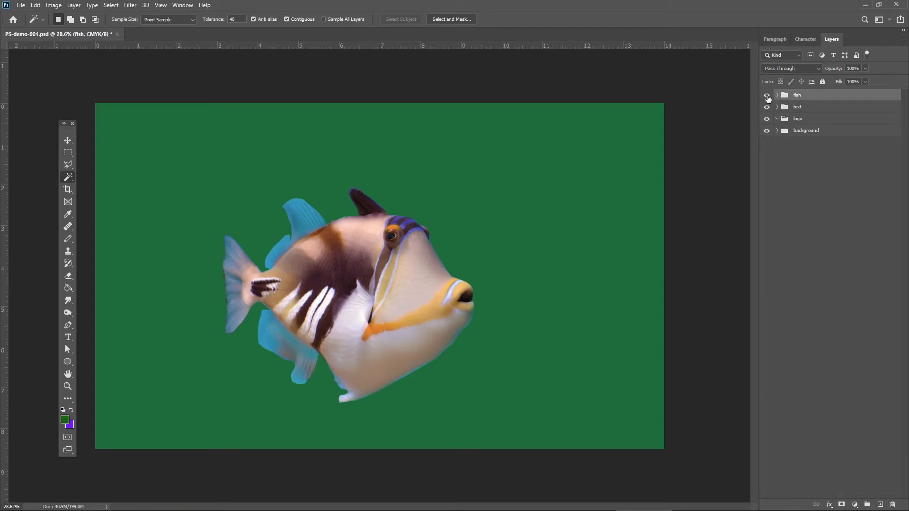
left_click(767, 96)
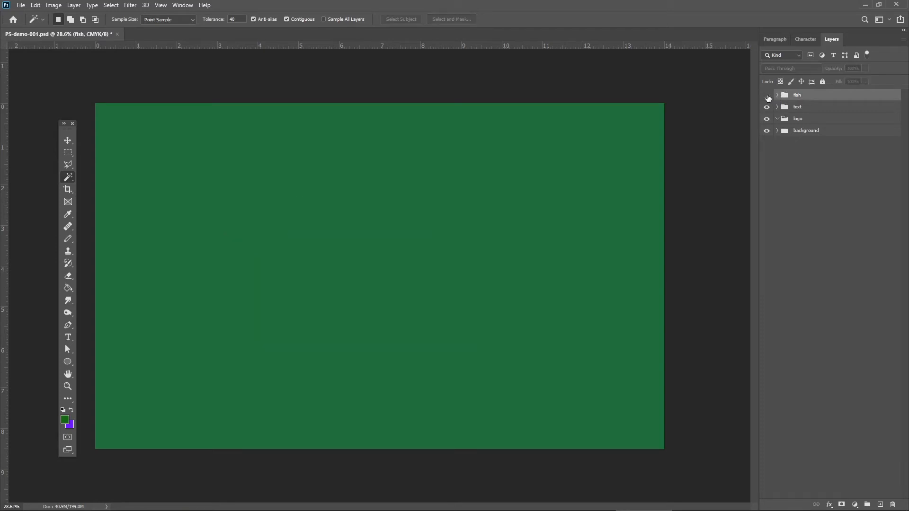
left_click(777, 131)
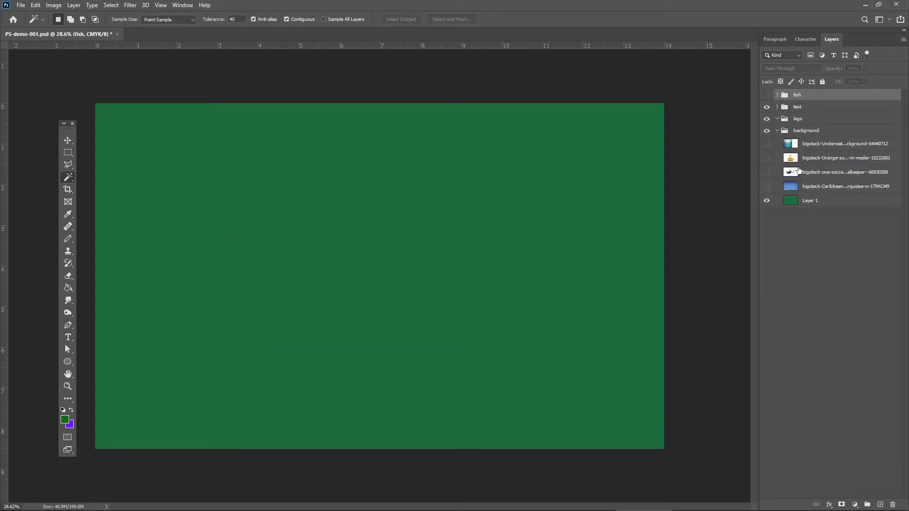
left_click(766, 158)
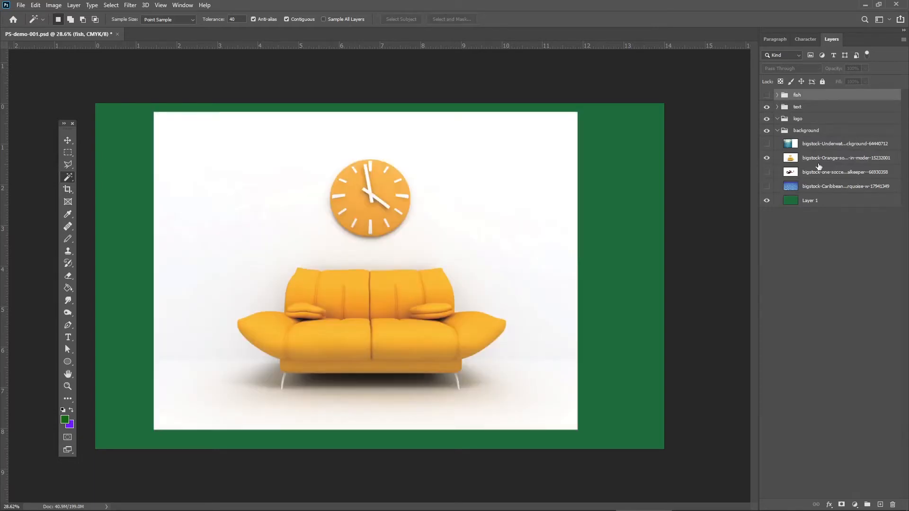
left_click(823, 162)
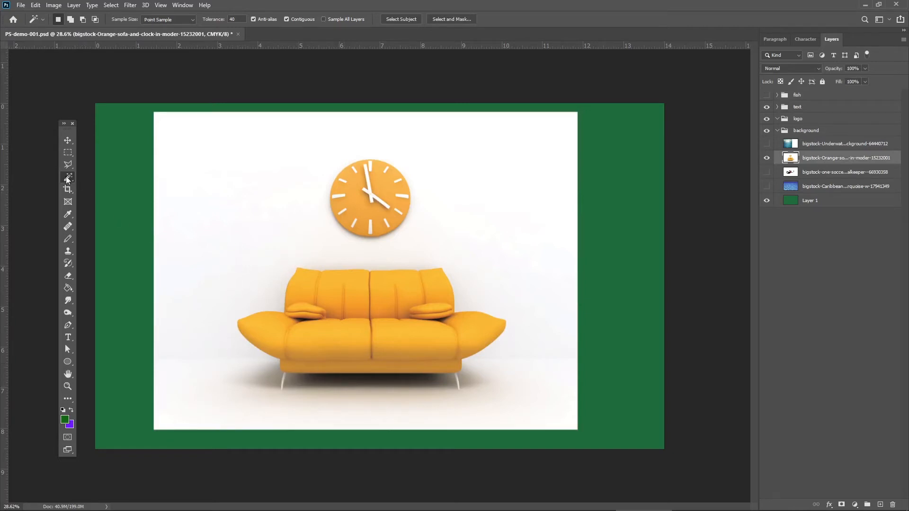
Select the white background around the sofa and clock with the Magic Wand at tolerance 40, delete it and deselect.
left_click(67, 141)
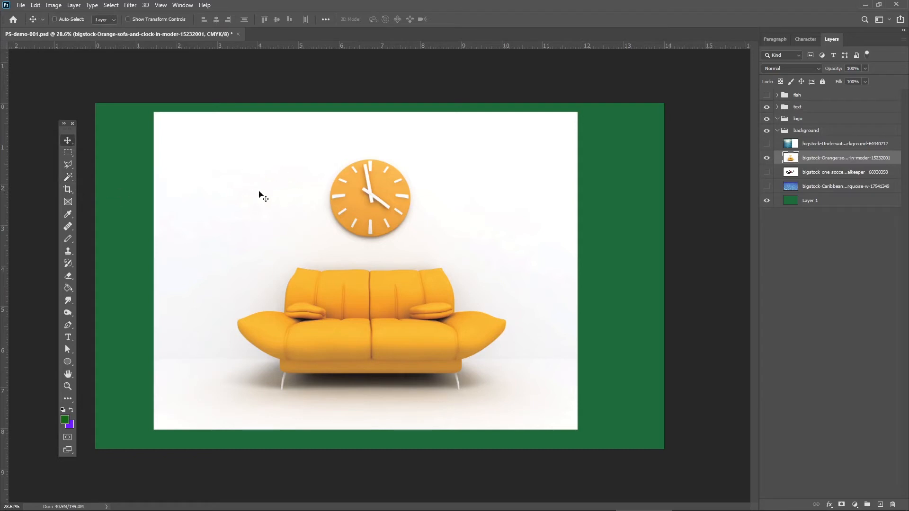
left_click(69, 178)
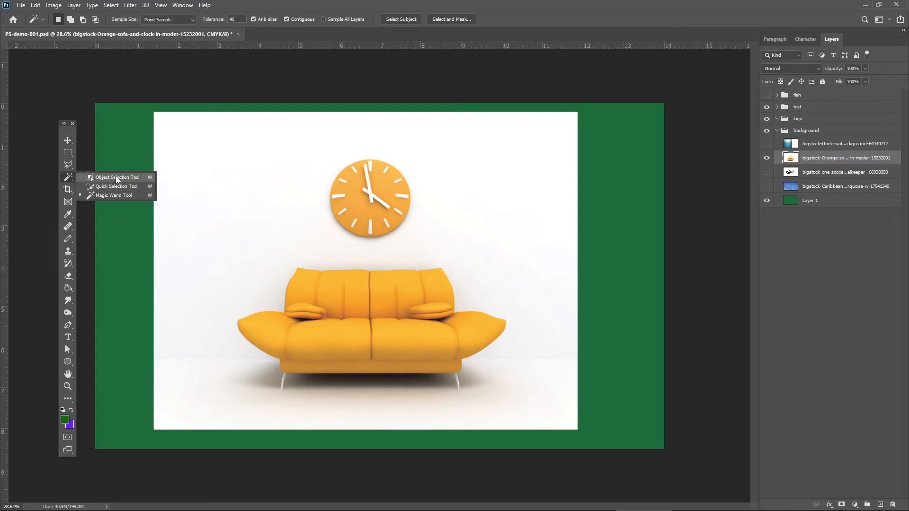
left_click(109, 194)
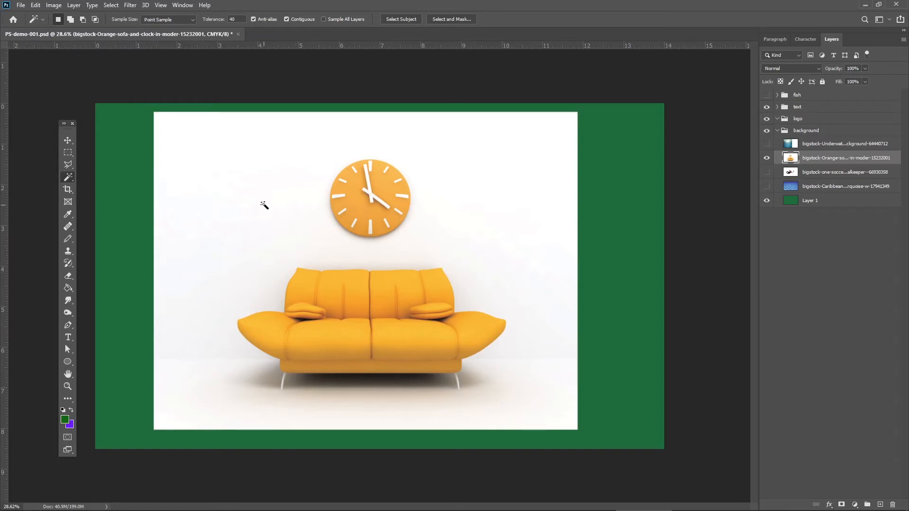
left_click(242, 216)
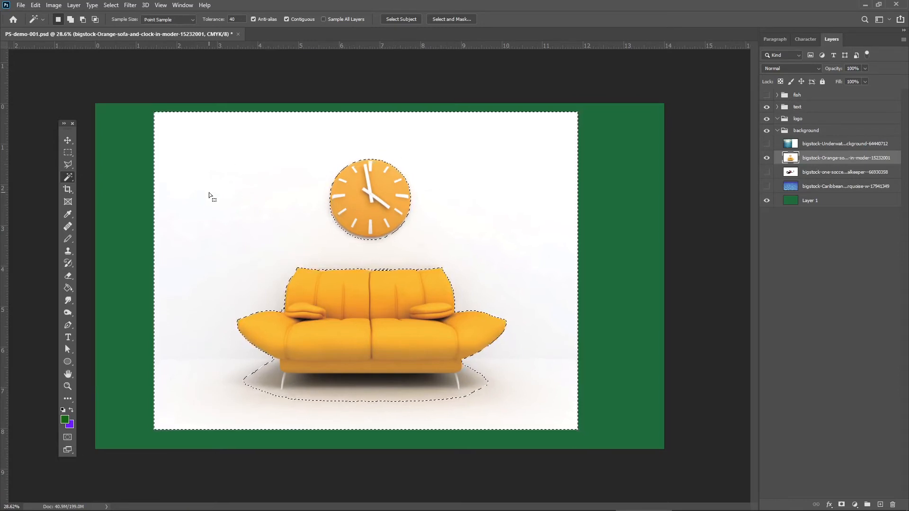
key("Delete")
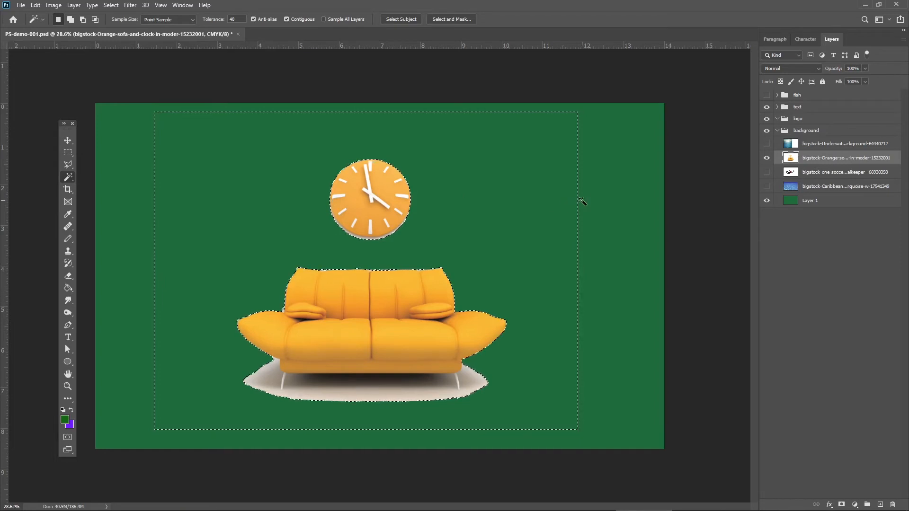
key("ctrl+d")
Compare the cutout with the green Layer 1 hidden and shown, and examine the edges of the sofa and clock up close.
left_click(768, 204)
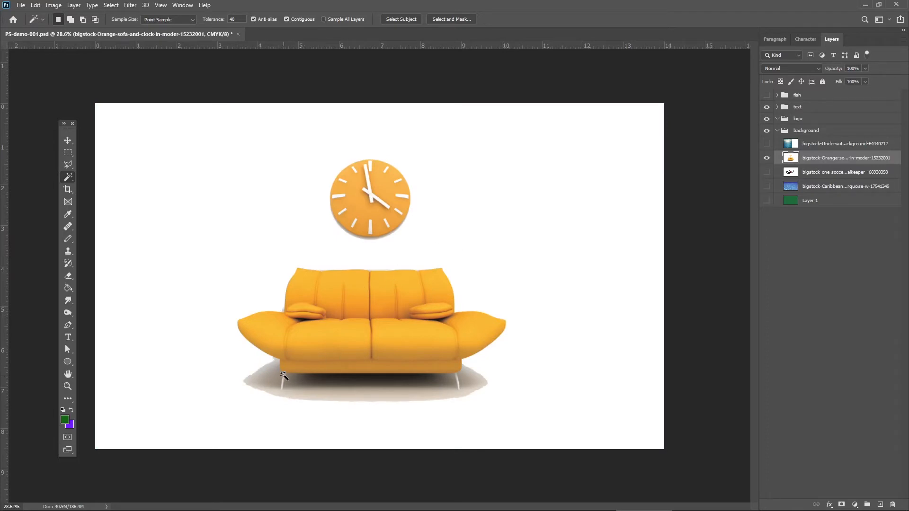
left_click(767, 200)
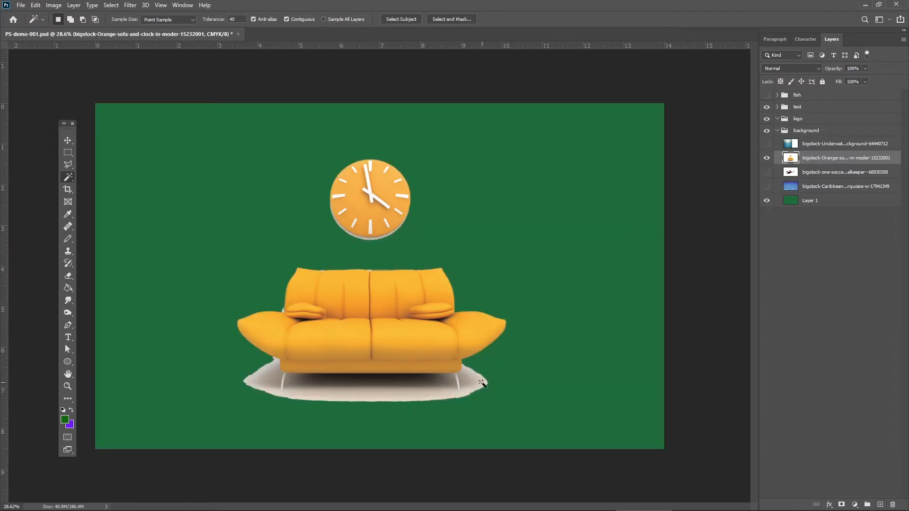
left_click(68, 386)
left_click_drag(315, 290, 349, 296)
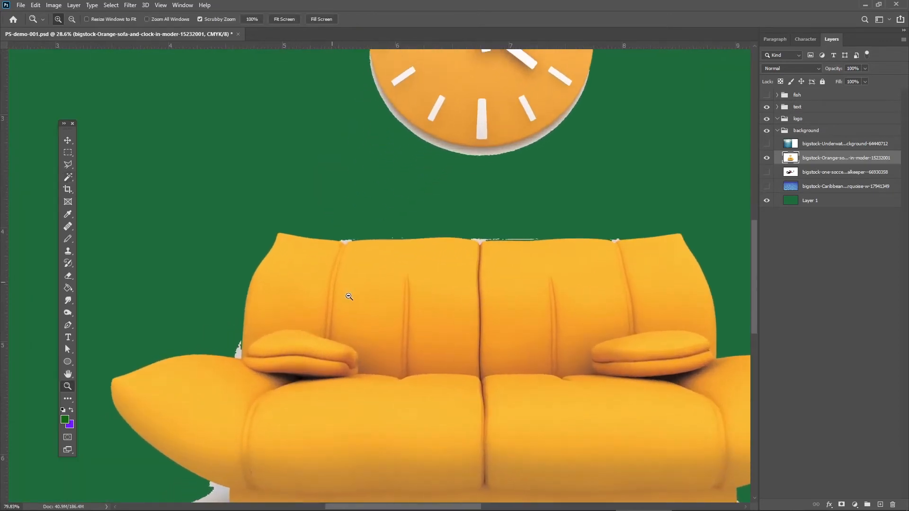
left_click_drag(509, 282, 436, 243)
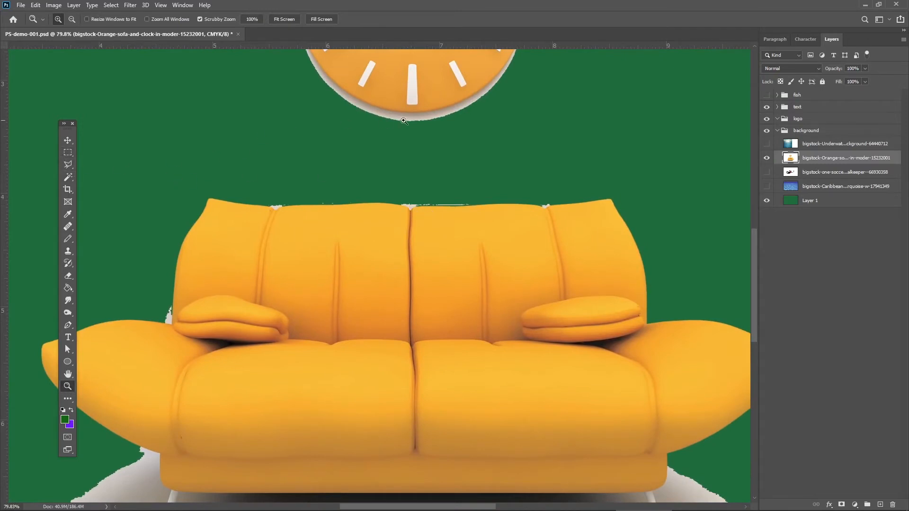
left_click_drag(408, 124, 396, 249)
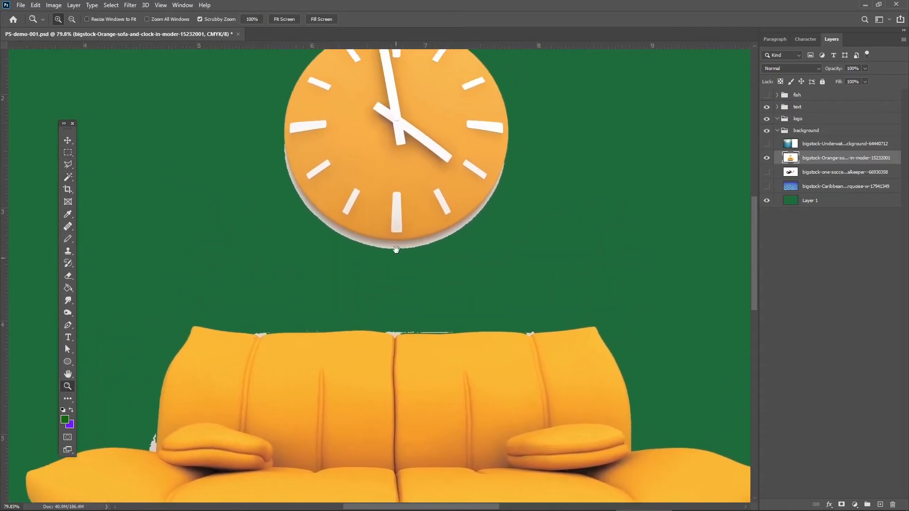
Remove the grey shadow along the clock's lower edge using the Magic Wand at tolerance 70, then deselect.
left_click(68, 178)
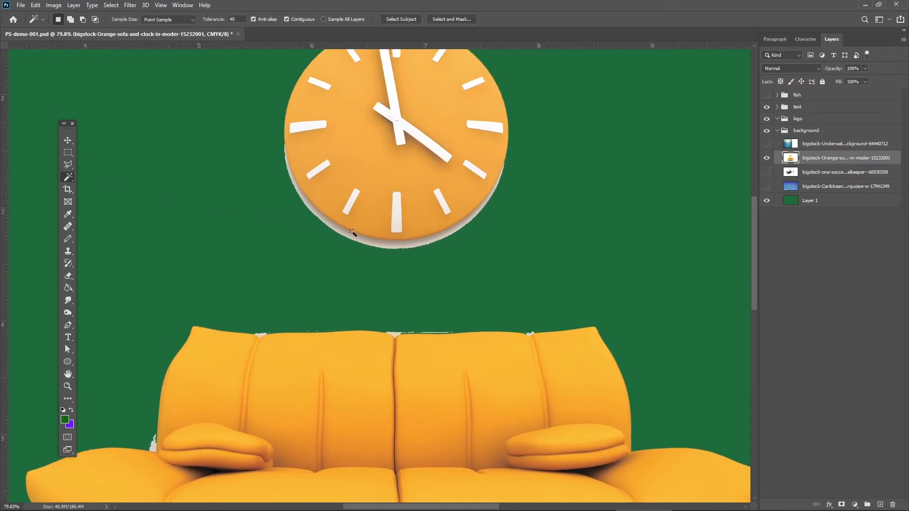
left_click(390, 246)
key("ctrl+d")
left_click(394, 245)
key("Delete")
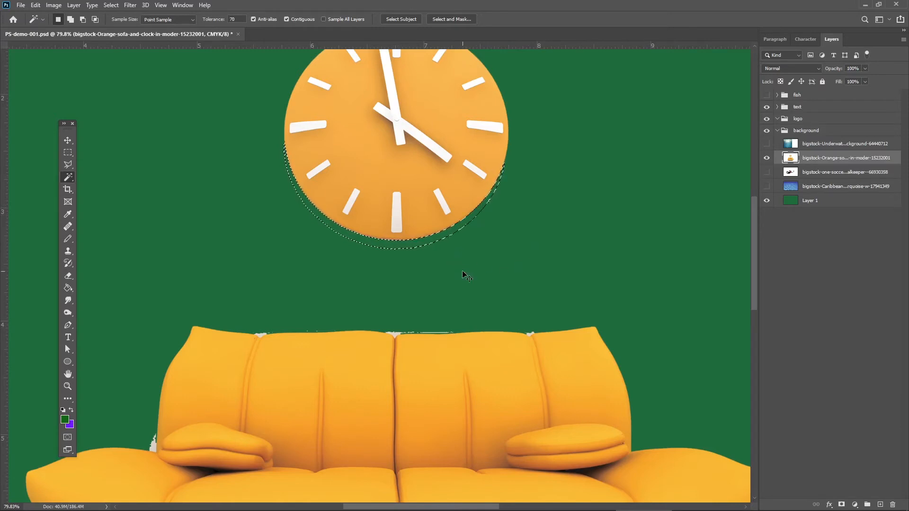
key("ctrl+d")
Remove the white remnants at the centre and left seams along the sofa's upper edge with the Magic Wand.
left_click_drag(519, 235, 562, 78)
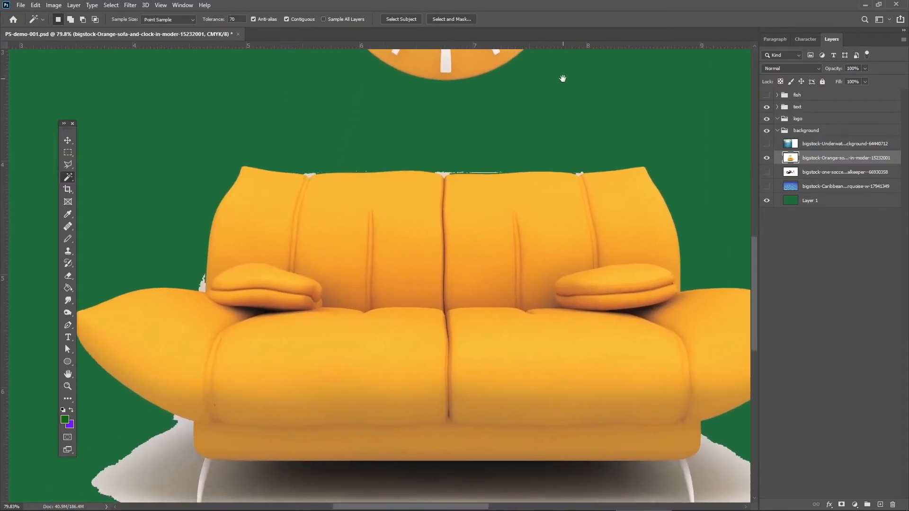
left_click(445, 178)
key("Delete")
key("ctrl+d")
left_click(309, 174)
key("Delete")
key("ctrl+d")
Erase the stray white specks above the sofa back's upper edge using the Eraser with a smaller brush size.
left_click(68, 386)
left_click_drag(359, 164, 379, 217)
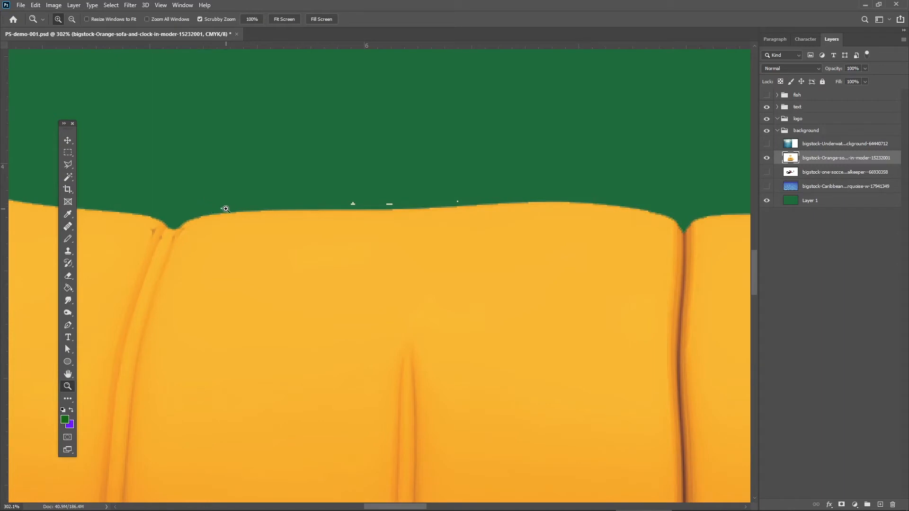
left_click(68, 277)
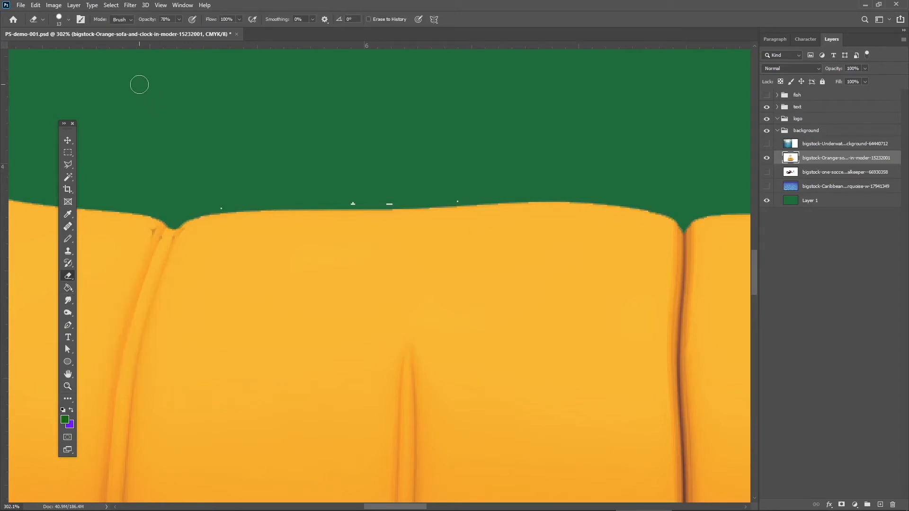
left_click(69, 21)
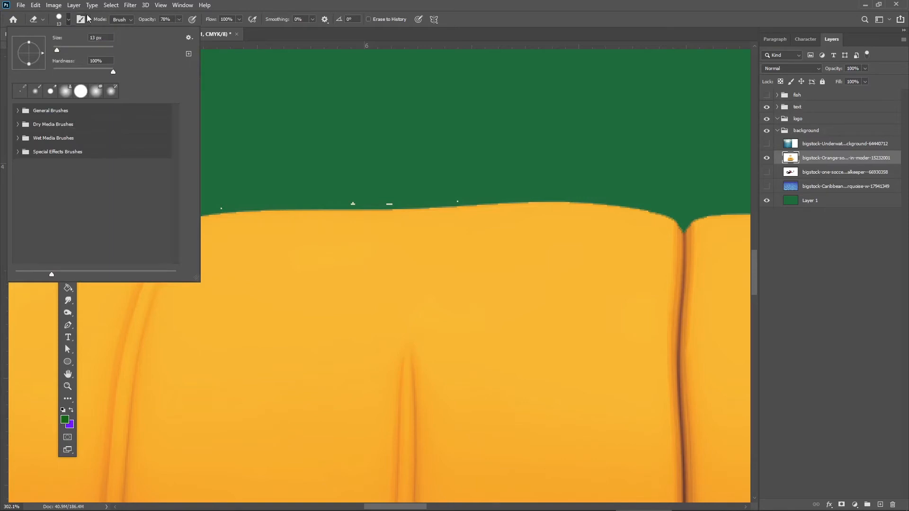
left_click_drag(57, 49, 55, 50)
left_click(221, 206)
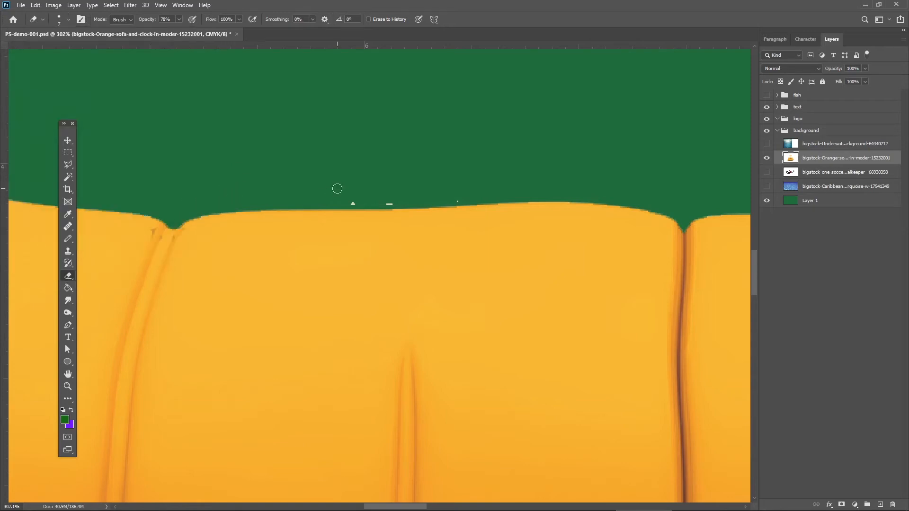
left_click(353, 203)
left_click(388, 203)
Remove the white remnant at the right seam of the sofa's upper edge with the Magic Wand, then clear the selection.
left_click_drag(603, 183, 135, 189)
left_click_drag(672, 188, 351, 197)
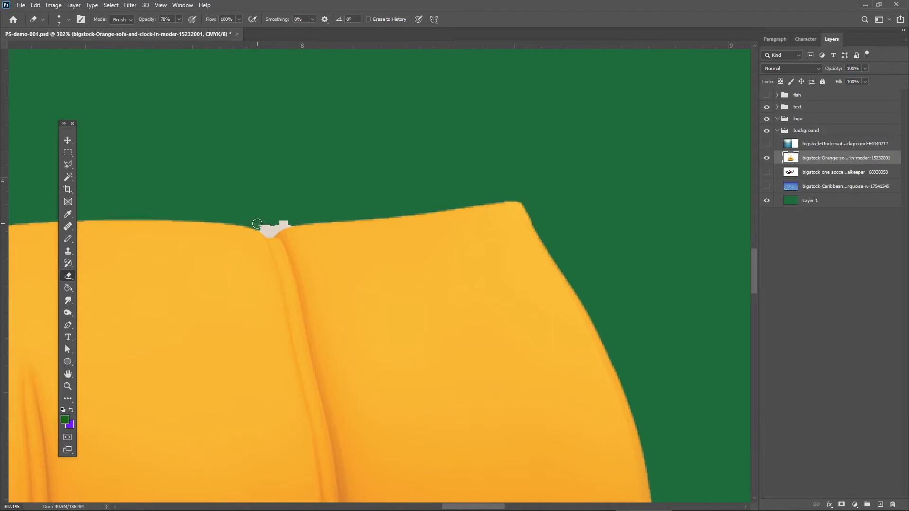
left_click(68, 178)
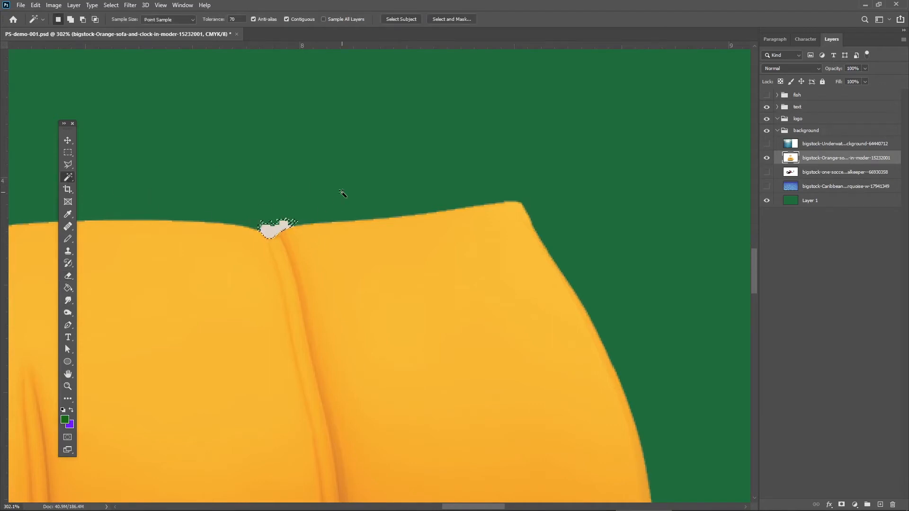
key("Delete")
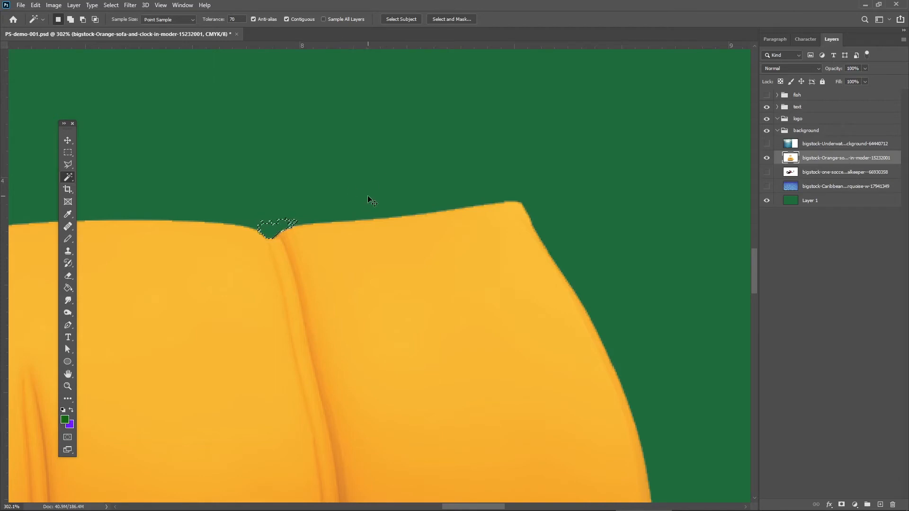
left_click_drag(314, 294, 327, 194)
left_click_drag(355, 241, 167, 118)
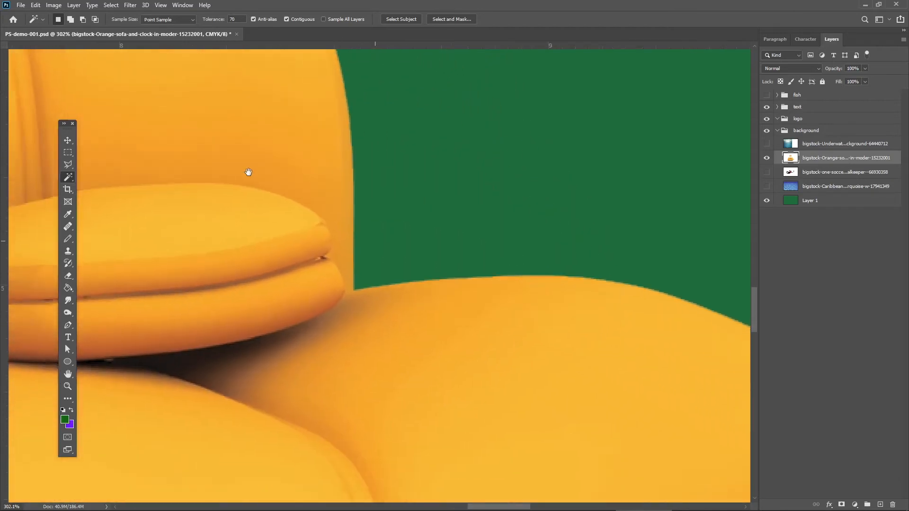
left_click_drag(340, 227, 197, 135)
left_click(342, 215)
mouse_move(330, 276)
left_mouse_down()
mouse_move(247, 199)
mouse_move(269, 232)
left_mouse_up()
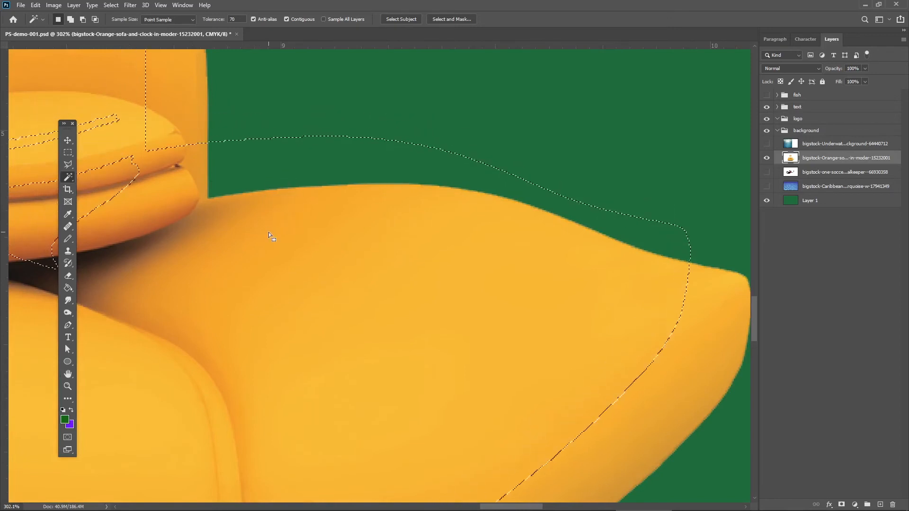
key("ctrl+d")
Remove the white remnant between the sofa's left arm and backrest with the Magic Wand, then deselect.
left_click(68, 374)
left_click_drag(619, 310, 620, 152)
left_click_drag(587, 322, 665, 120)
left_click_drag(357, 393, 717, 157)
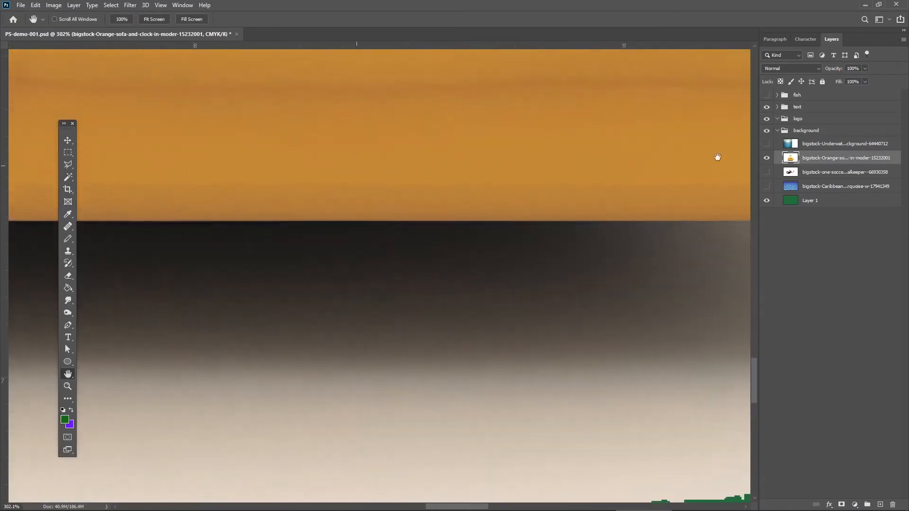
left_click_drag(537, 193, 588, 140)
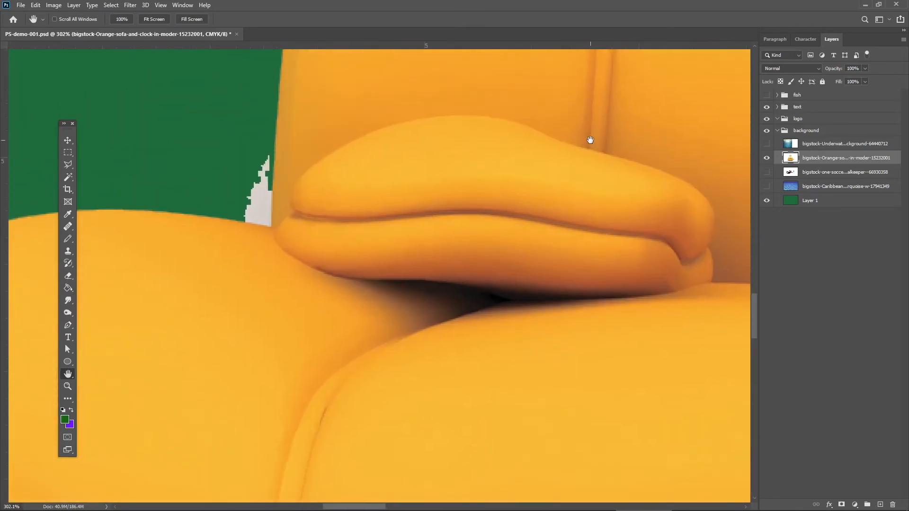
left_click(68, 179)
left_click(262, 210)
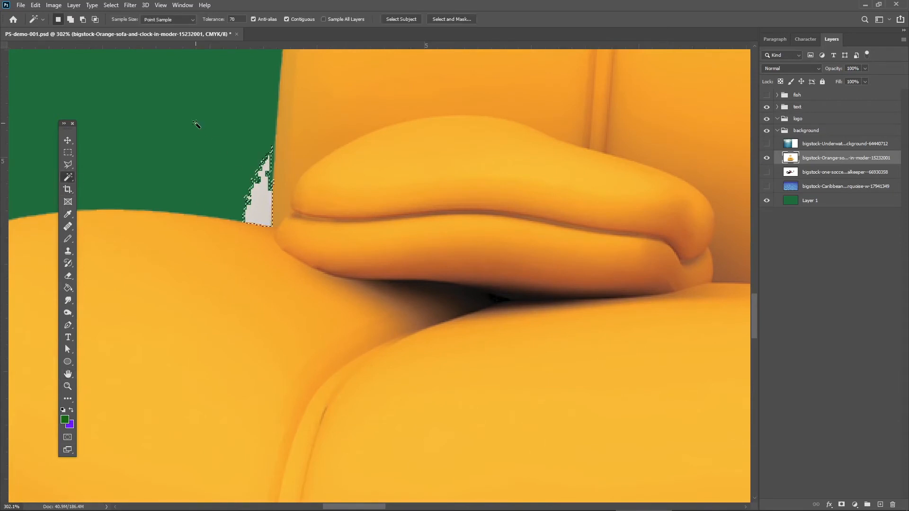
key("alt+BackSpace")
key("ctrl+d")
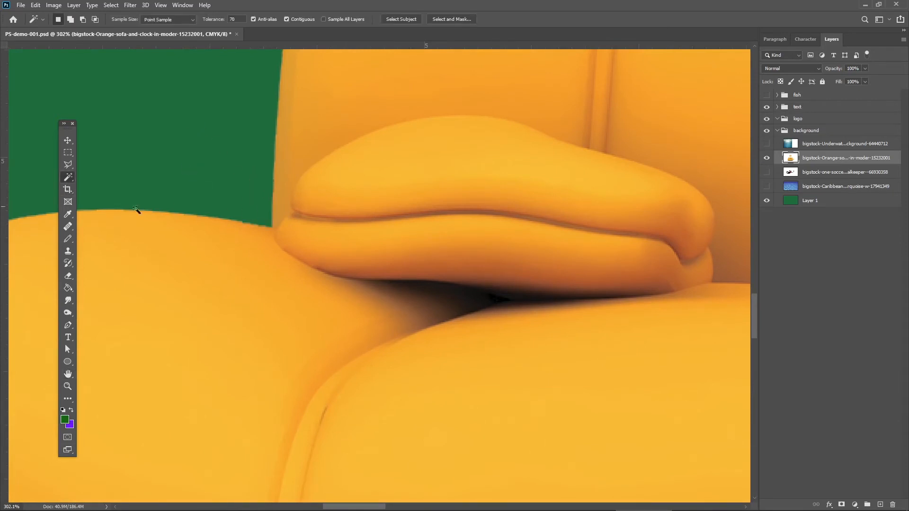
Examine the shadow around the sofa's base and legs, and move the floating toolbox away from the sofa.
left_click(74, 376)
left_click_drag(268, 414, 272, 99)
left_click_drag(118, 276, 189, 197)
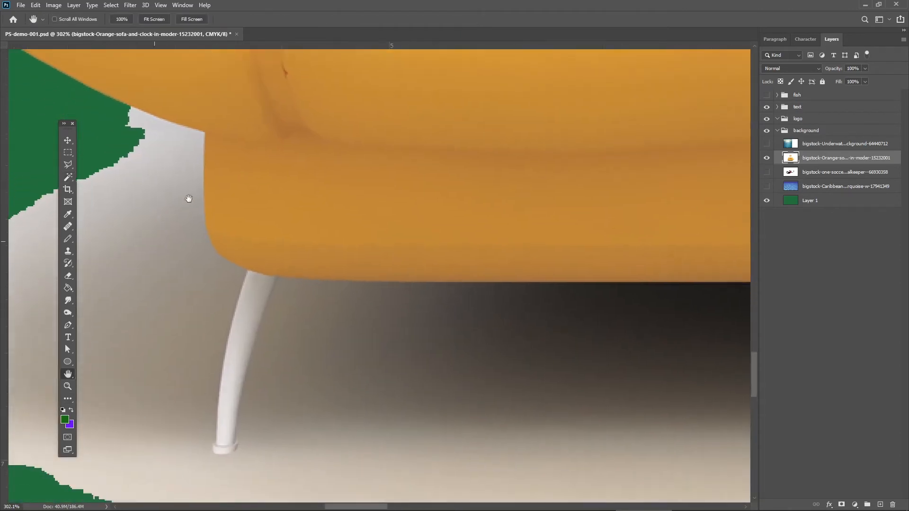
left_click(68, 386)
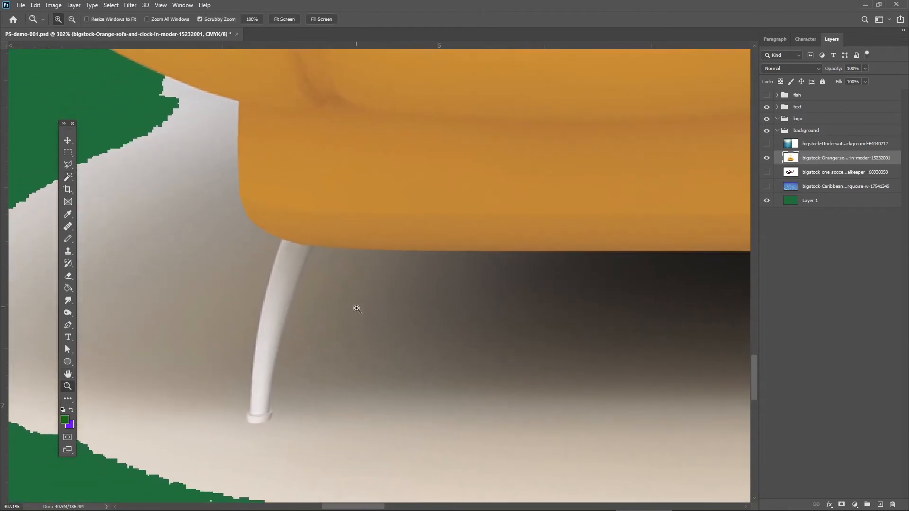
left_click_drag(355, 309, 315, 255)
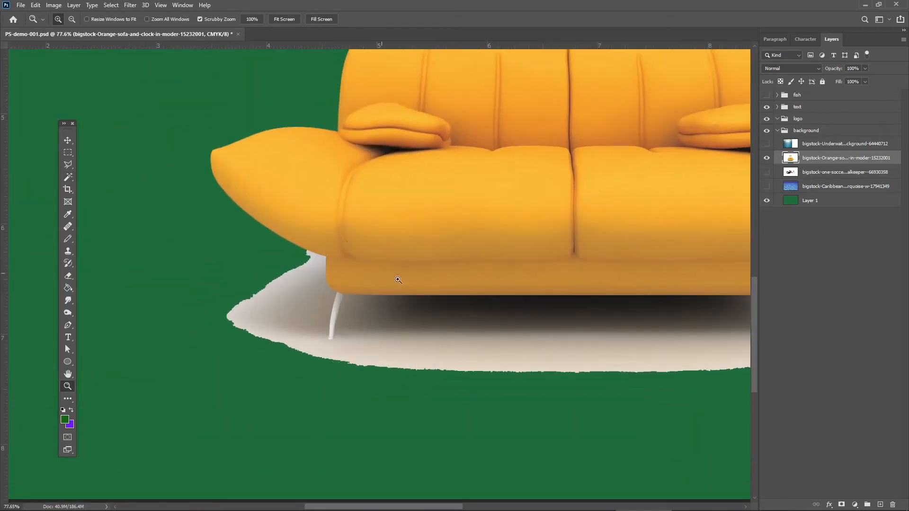
left_click_drag(464, 296, 298, 333)
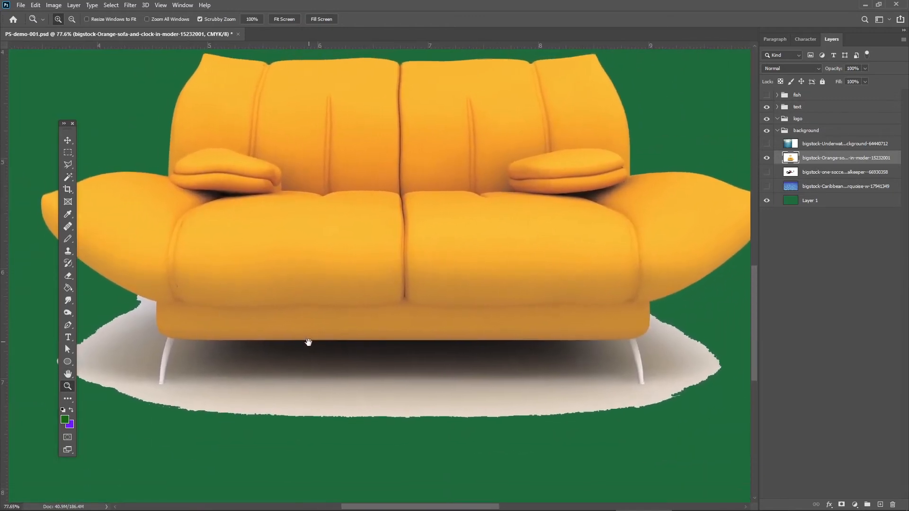
left_click_drag(72, 128, 36, 127)
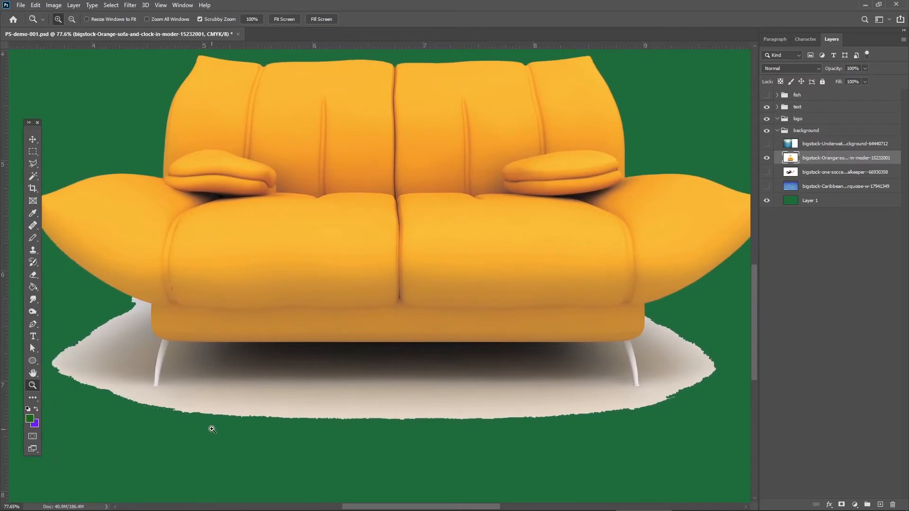
Try selecting the pale floor shadow under the sofa with the Magic Wand at tolerance 70, then deselect.
left_click(33, 177)
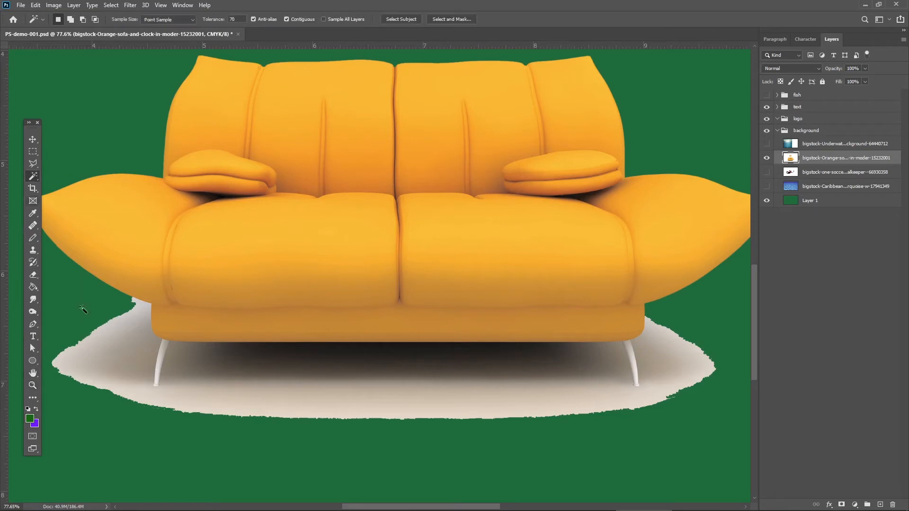
left_click(218, 401)
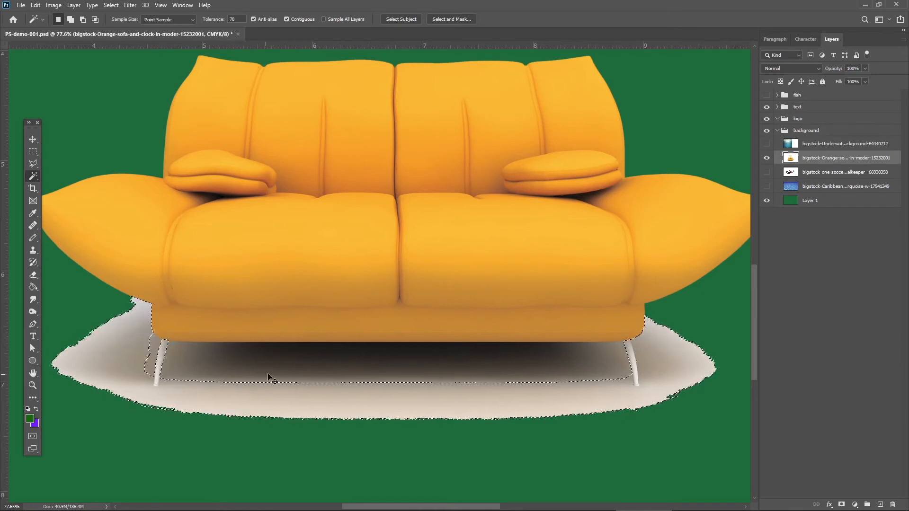
key("ctrl+d")
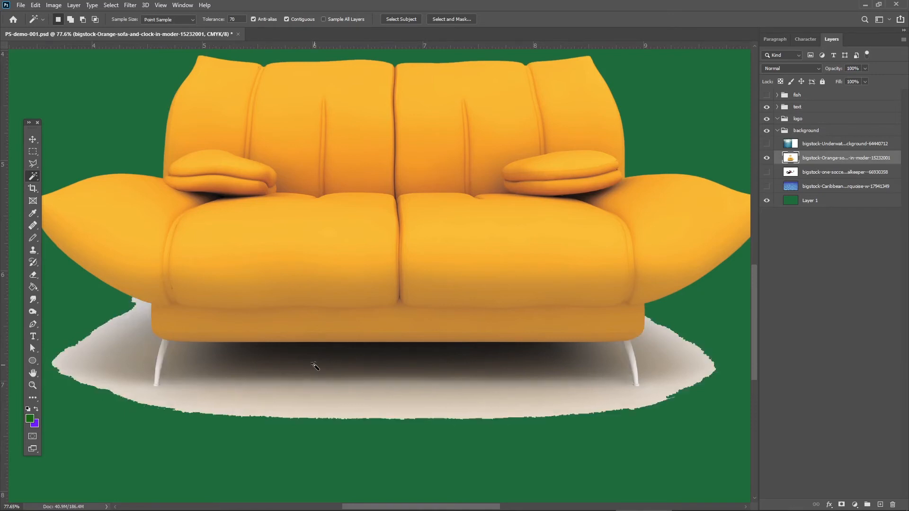
Select only the dark central shadow between the sofa legs with the Magic Wand, delete it and deselect.
left_click(315, 366)
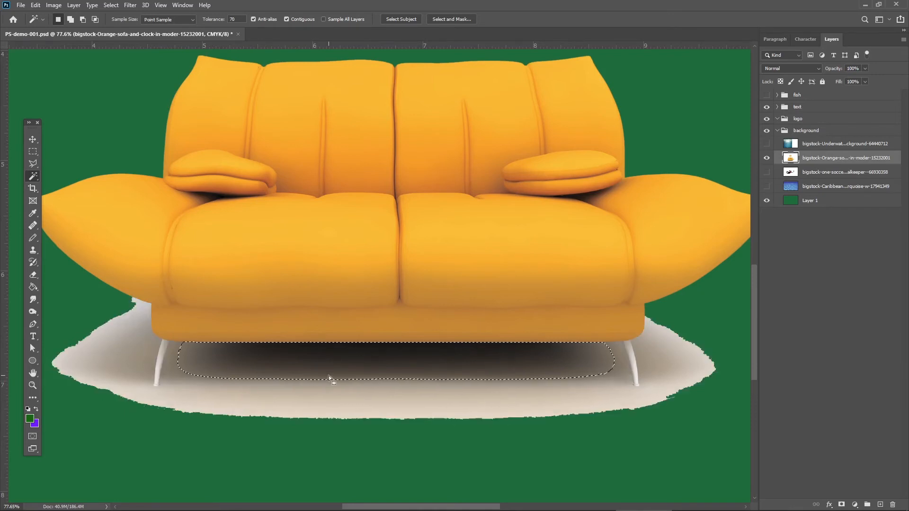
left_click(172, 369, "shift")
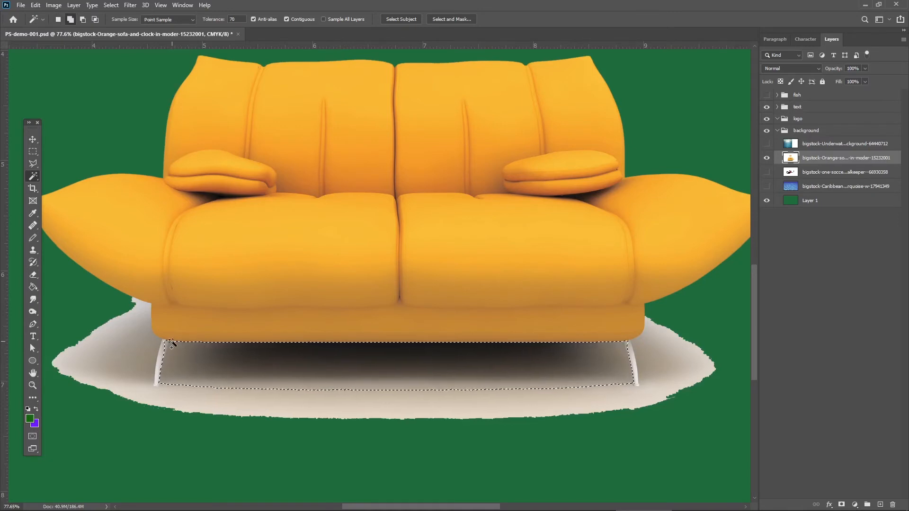
key("ctrl+z")
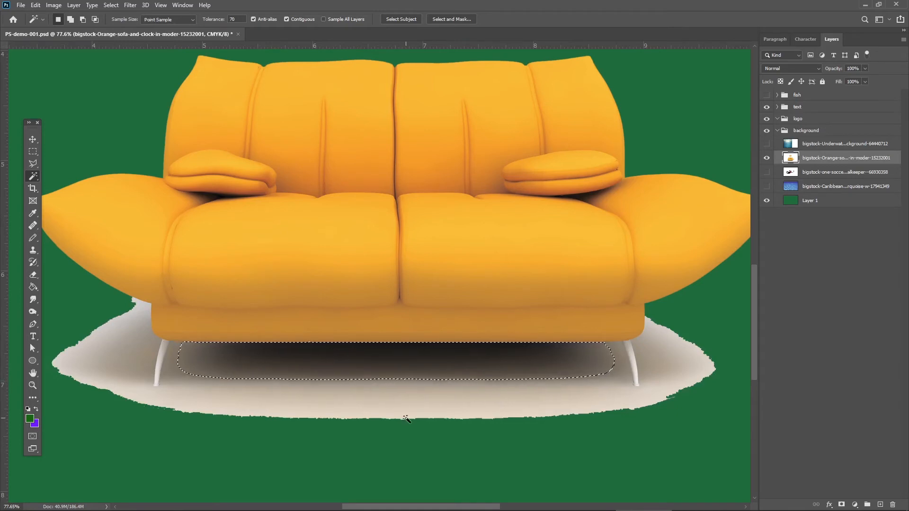
key("Delete")
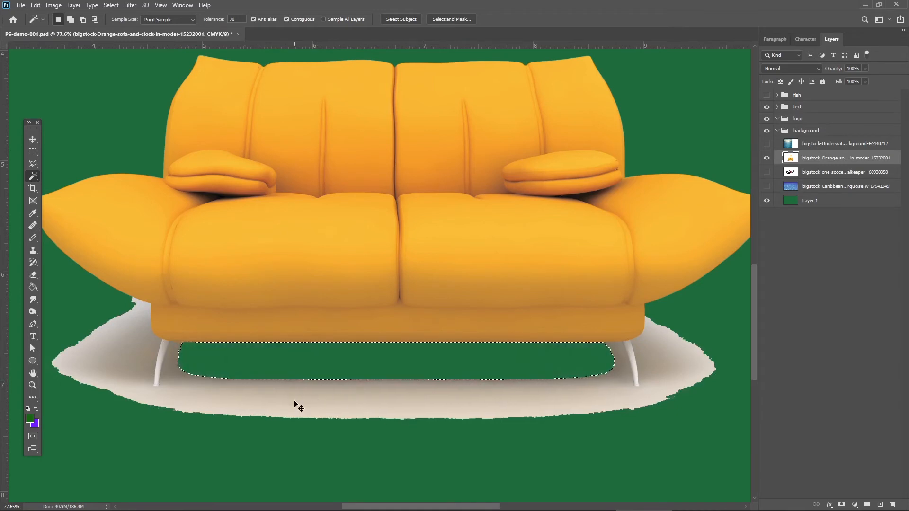
key("ctrl+d")
Try selecting the remaining floor shadow in several added Magic Wand areas at tolerance 20, then deselect.
left_click(141, 318)
left_click(143, 310, "shift")
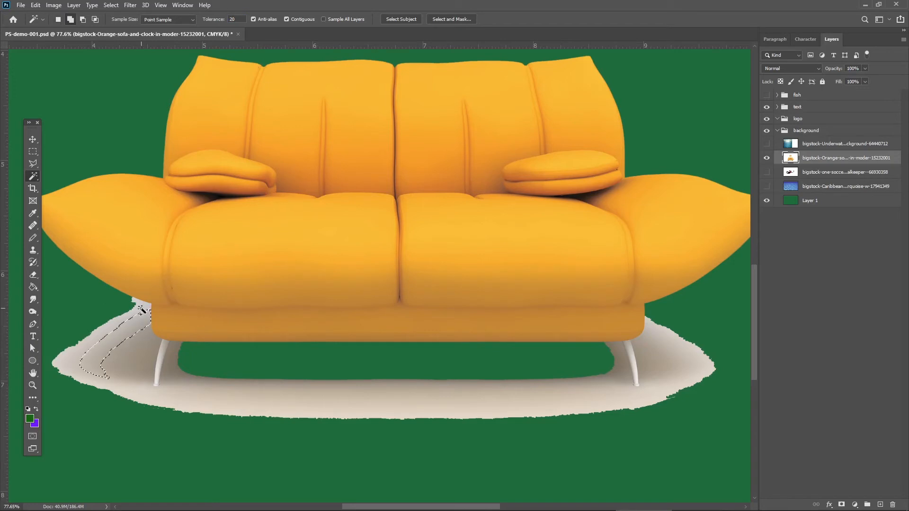
left_click(81, 360, "shift")
left_click(94, 381, "shift")
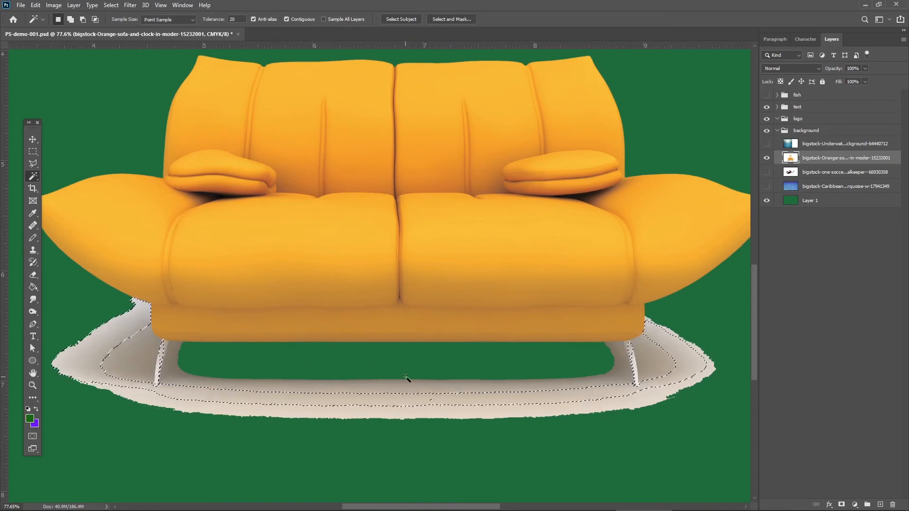
key("ctrl+d")
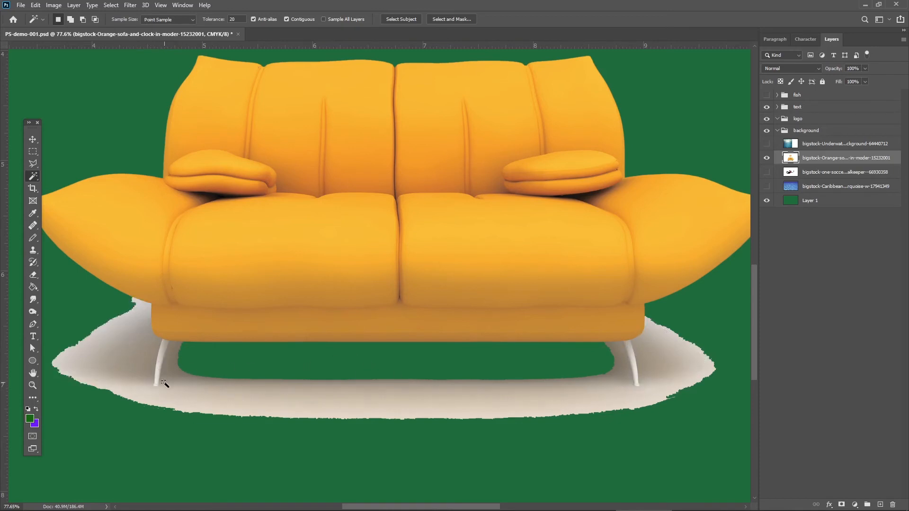
Start isolating the sofa's left leg from the surrounding shadow up close with the Polygonal Lasso tool.
left_click(33, 385)
left_click_drag(152, 345, 229, 247)
left_click(33, 164)
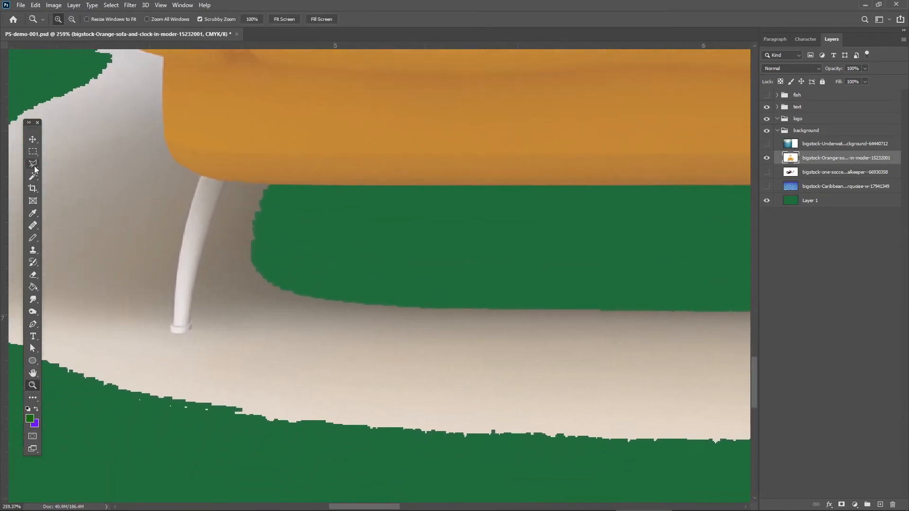
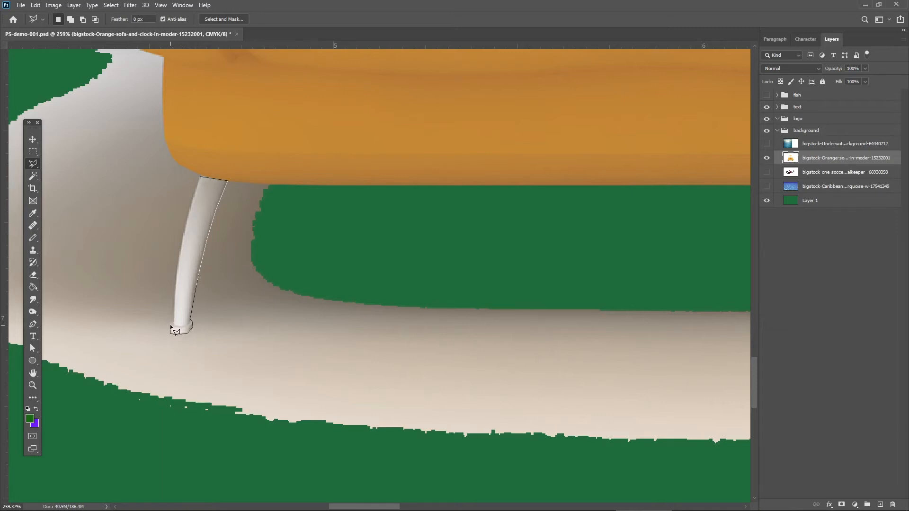
Close the lasso outline around the sofa's left leg, cut the leg out and paste it as a new layer.
left_click(173, 323)
left_click(202, 179)
key("alt+BackSpace")
key("ctrl+d")
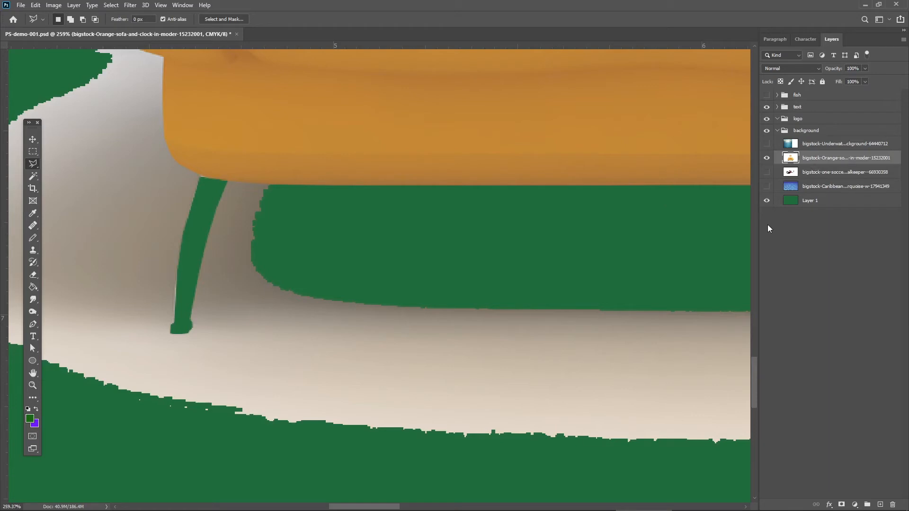
key("ctrl+v")
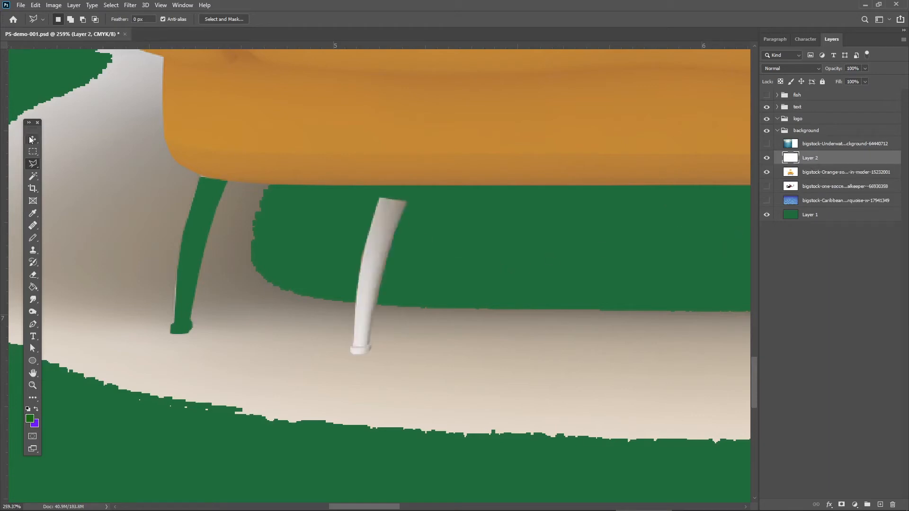
Move the pasted leg back into its gap under the sofa and rename its layer "left foot".
left_click(33, 139)
left_click_drag(387, 245, 206, 219)
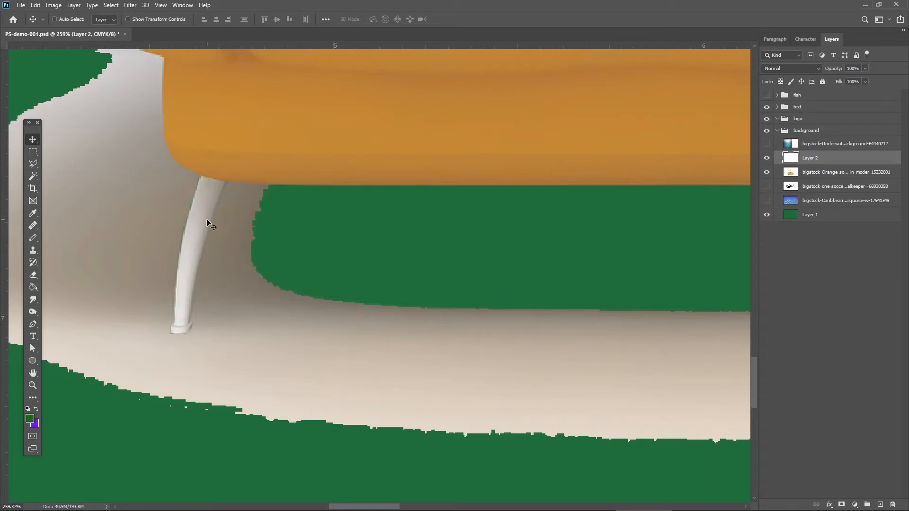
double_click(810, 158)
key("Return")
Rename the orange sofa picture's layer as "Org sofa".
scroll(409, 324, "right", 10)
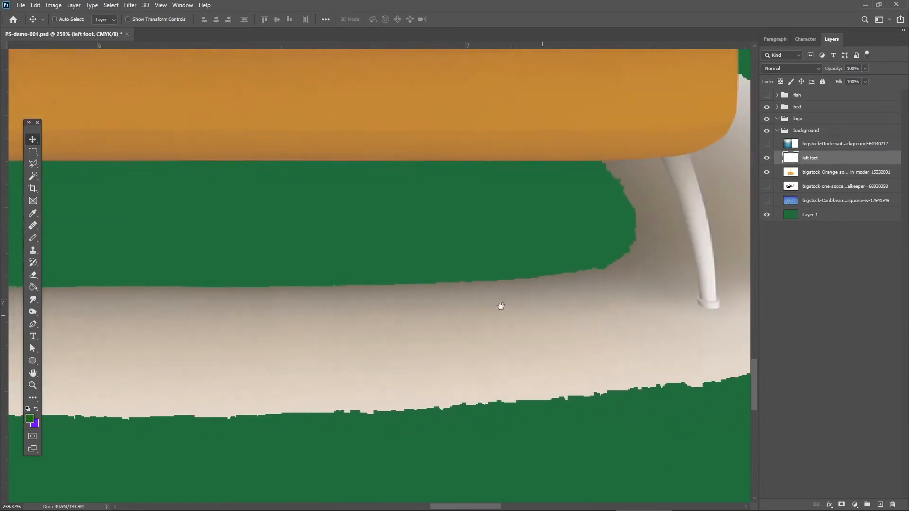
scroll(501, 306, "right", 11)
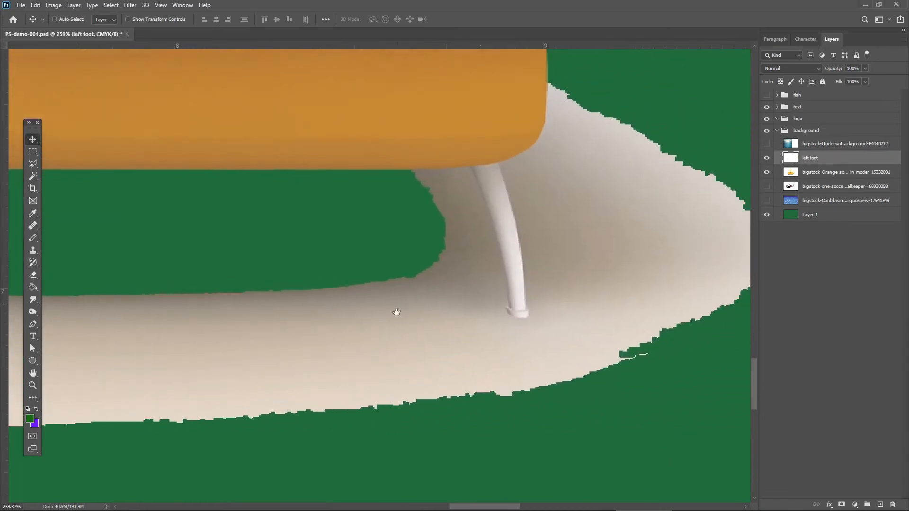
double_click(812, 174)
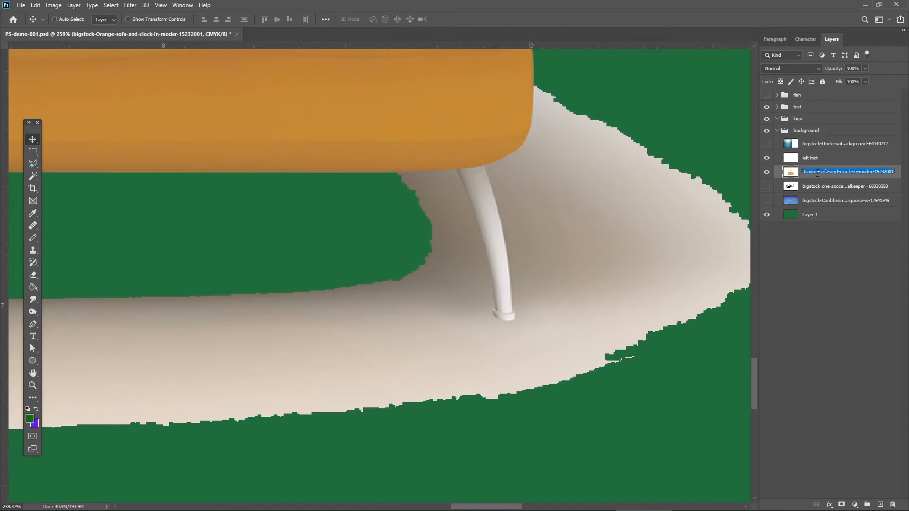
type("Org sofa")
key("Return")
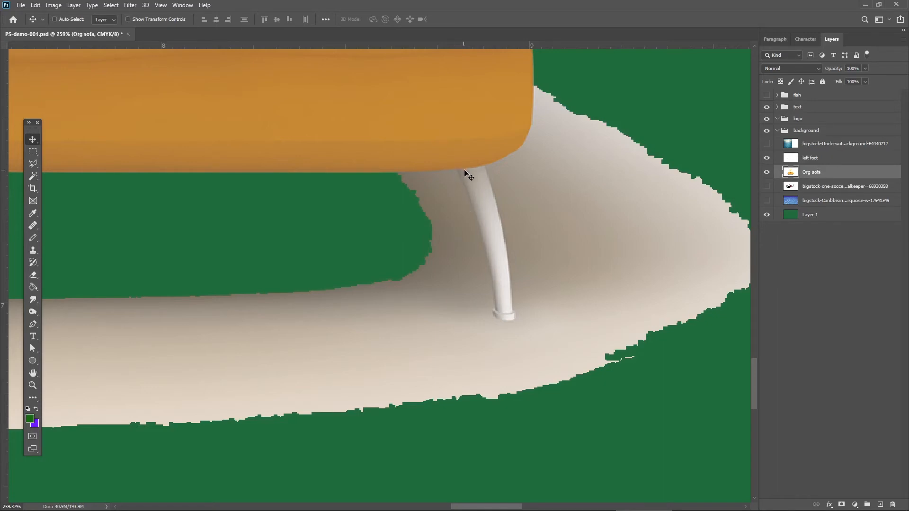
Outline the sofa's right leg with the Polygonal Lasso tool, cut it out and paste it as a new layer.
left_click(33, 163)
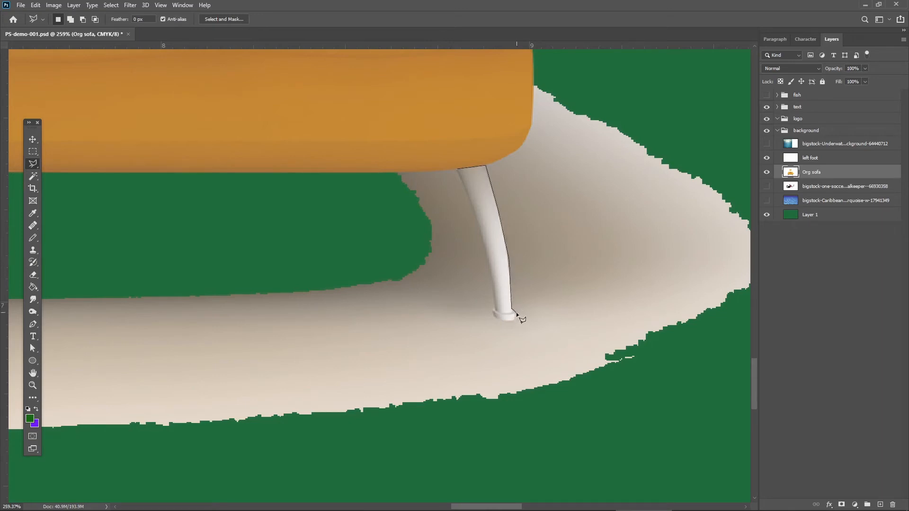
left_click(492, 311)
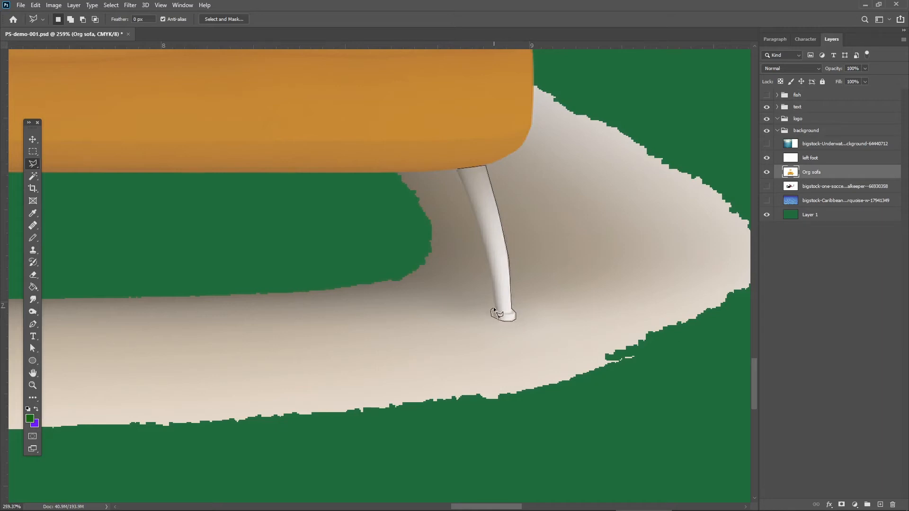
left_click(491, 283)
left_click(455, 168)
key("alt+BackSpace")
key("ctrl+d")
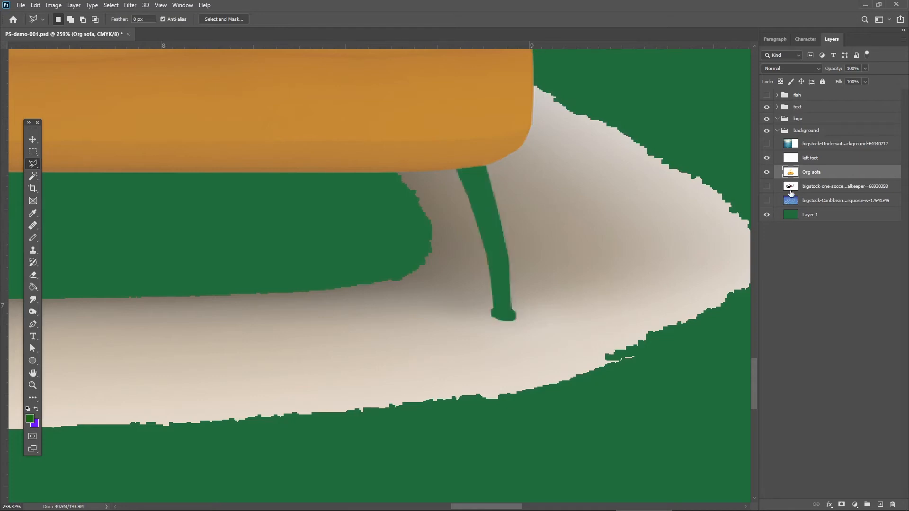
key("ctrl+v")
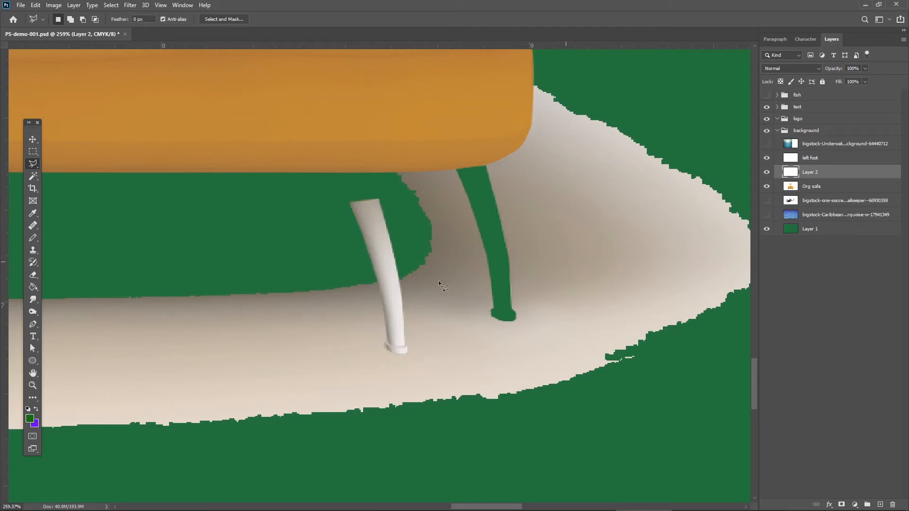
Move the pasted right leg back into its gap under the sofa and rename its layer "right foot".
key("v")
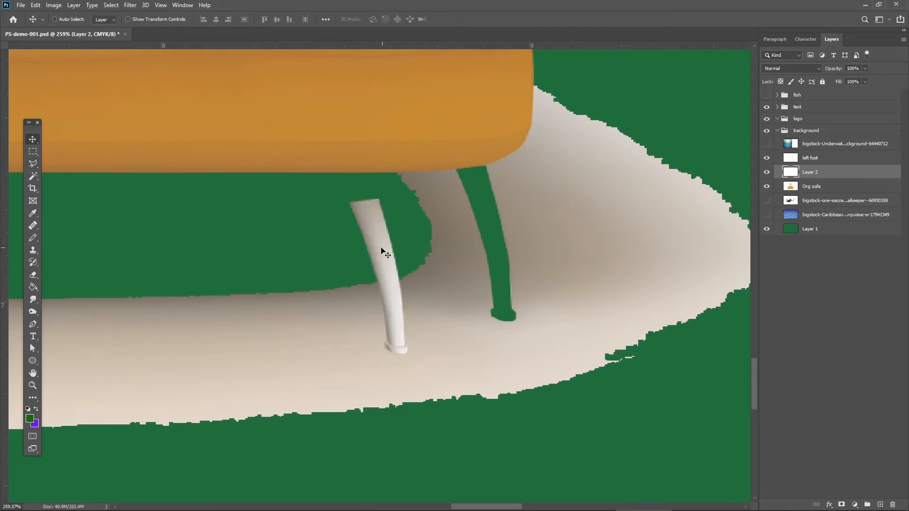
mouse_move(380, 250)
left_mouse_down()
mouse_move(475, 232)
mouse_move(486, 217)
left_mouse_up()
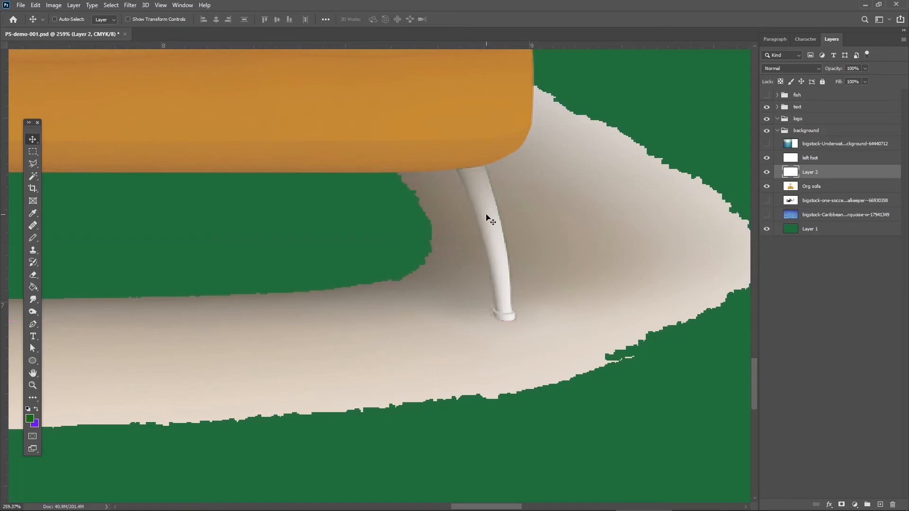
double_click(813, 172)
type("right foot")
key("Return")
Group the left foot, right foot and Org sofa layers, placing the group above the logo group with the name "sofa".
left_click(828, 160)
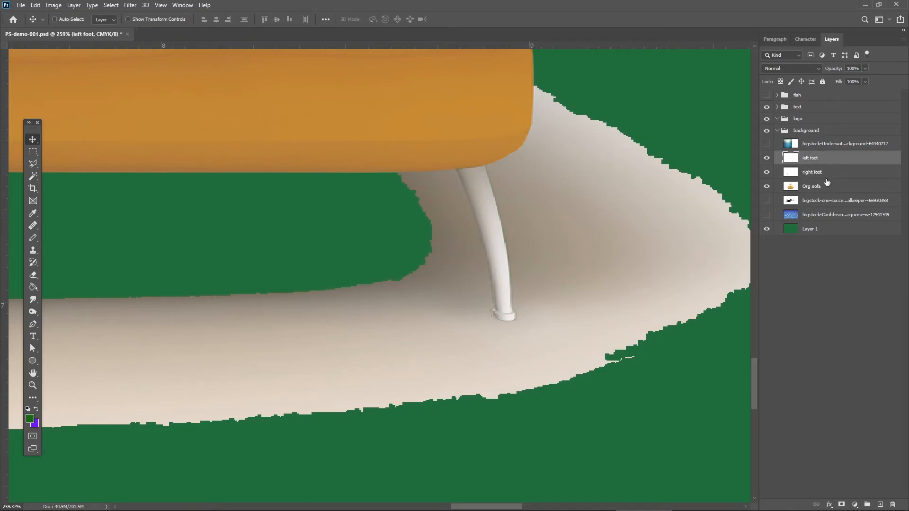
left_click(828, 186, "shift")
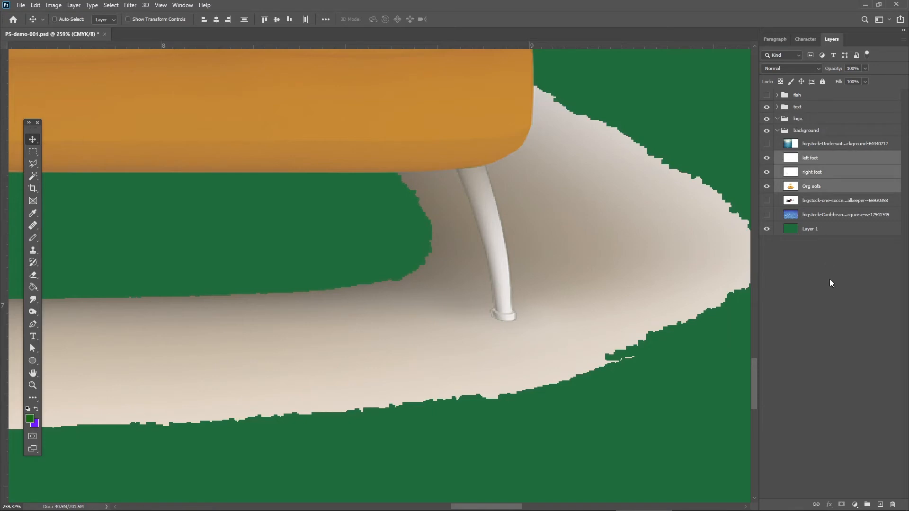
left_click(866, 504)
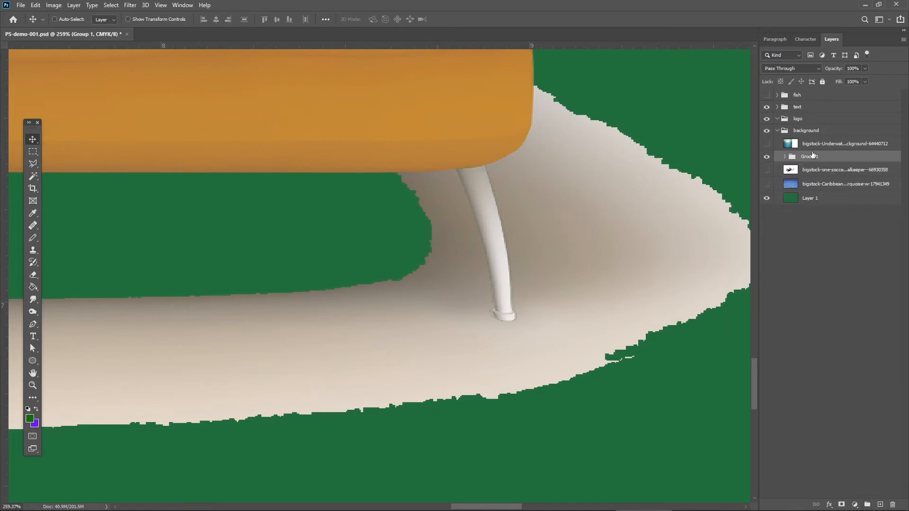
left_click_drag(812, 154, 801, 118)
double_click(802, 118)
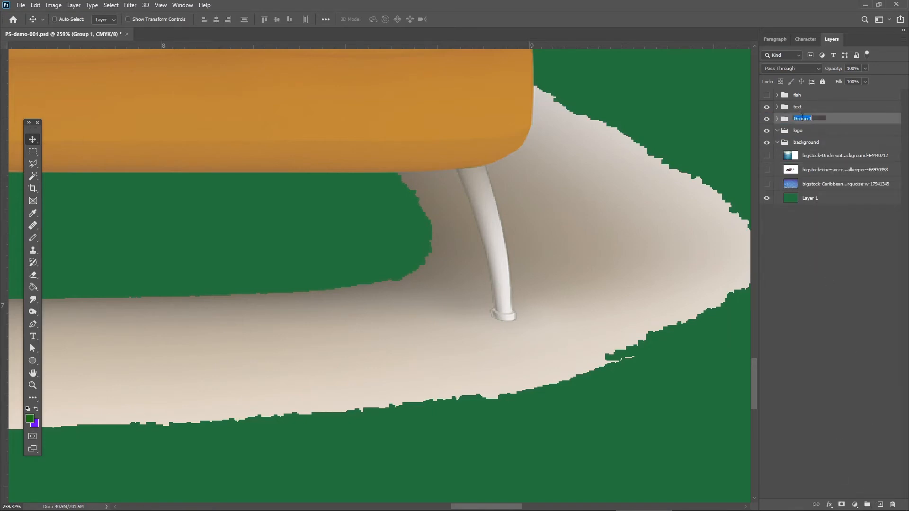
type("sofa")
key("Return")
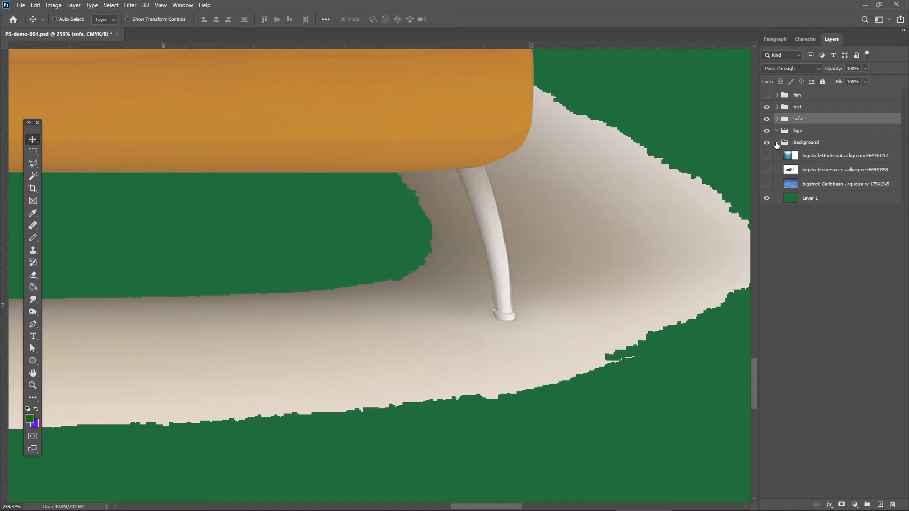
Expand the sofa group, collapse the background group, and hide the logo and text groups.
left_click(776, 142)
left_click(776, 142)
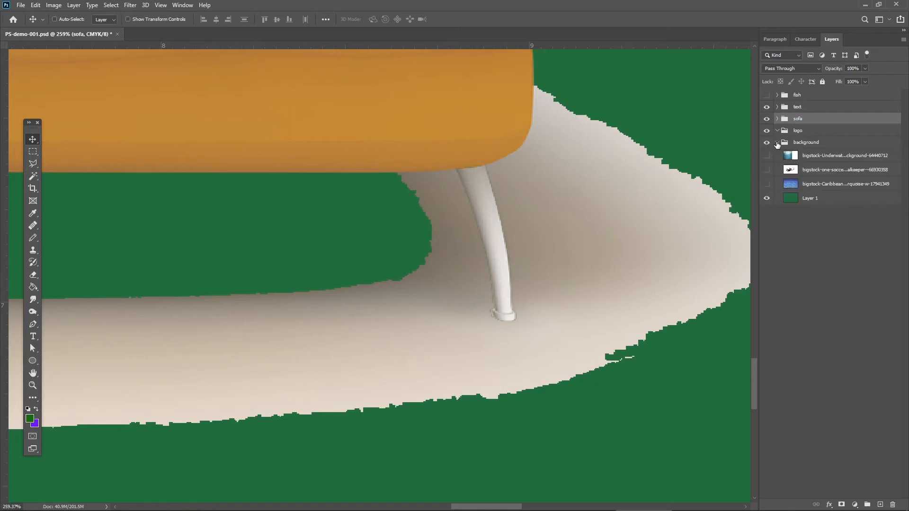
left_click(777, 119)
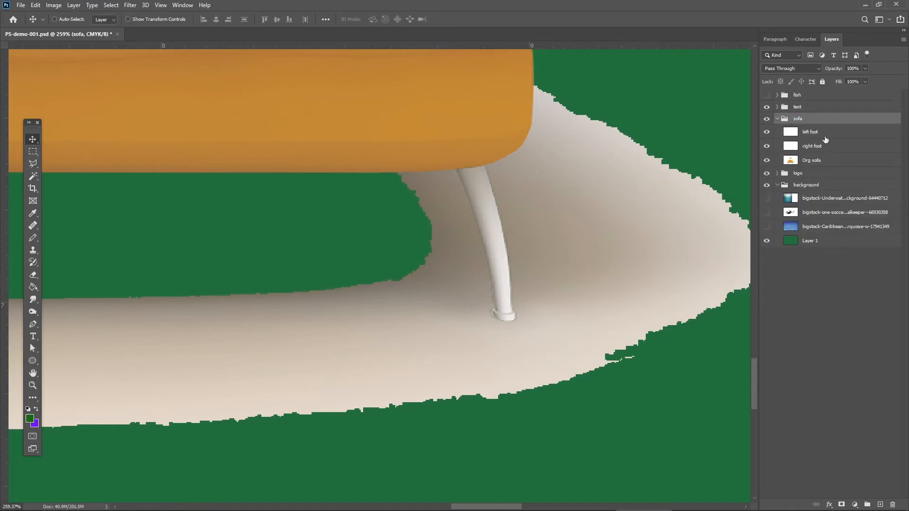
left_click(777, 185)
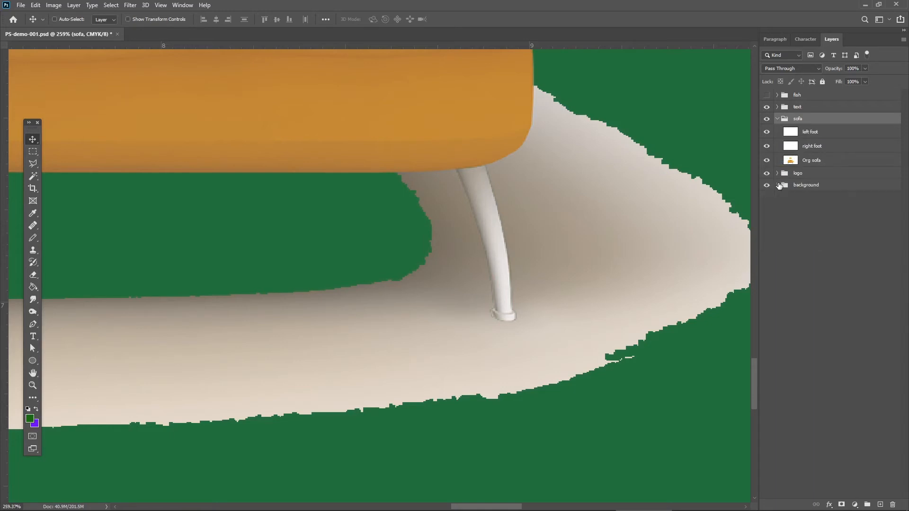
left_click(766, 173)
left_click(766, 107)
Delete the remaining floor shadow from the Org sofa layer with the Magic Wand at tolerance 80, checking with the foot layers hidden and shown.
left_click(835, 163)
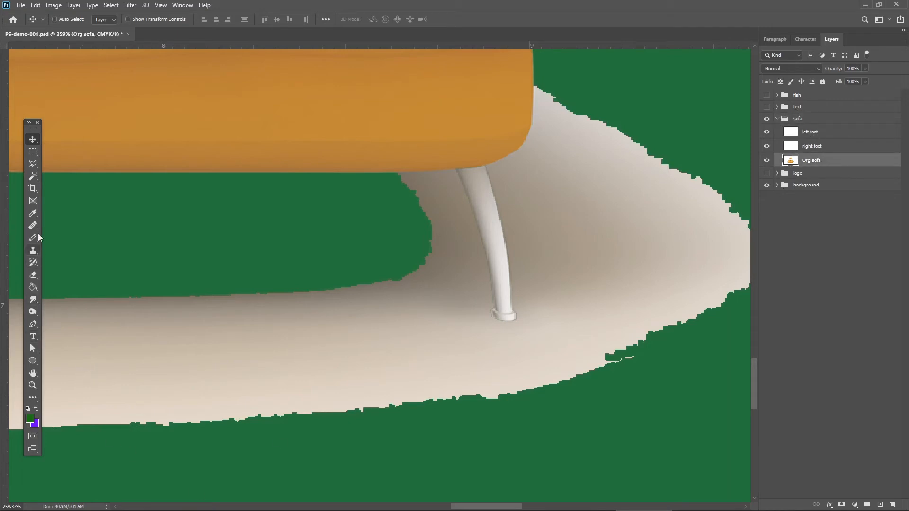
left_click_drag(89, 300, 440, 251)
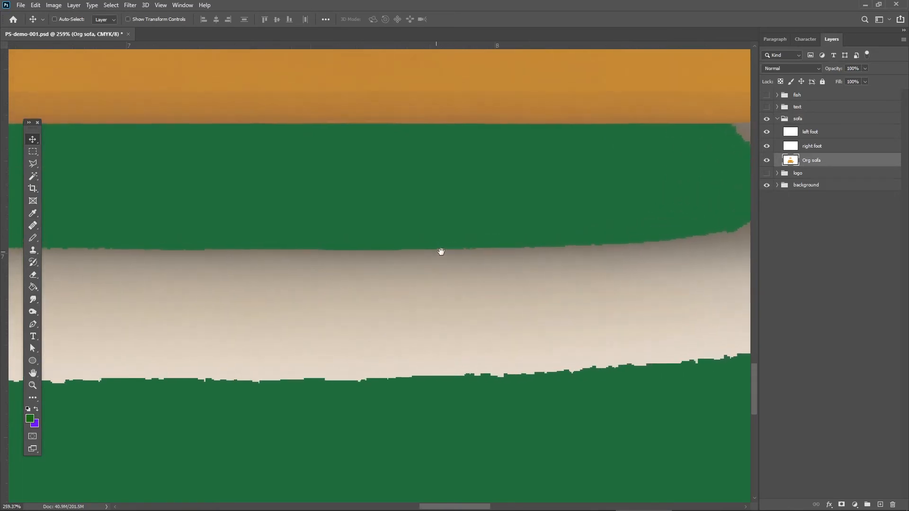
key("z")
left_click_drag(282, 339, 269, 284)
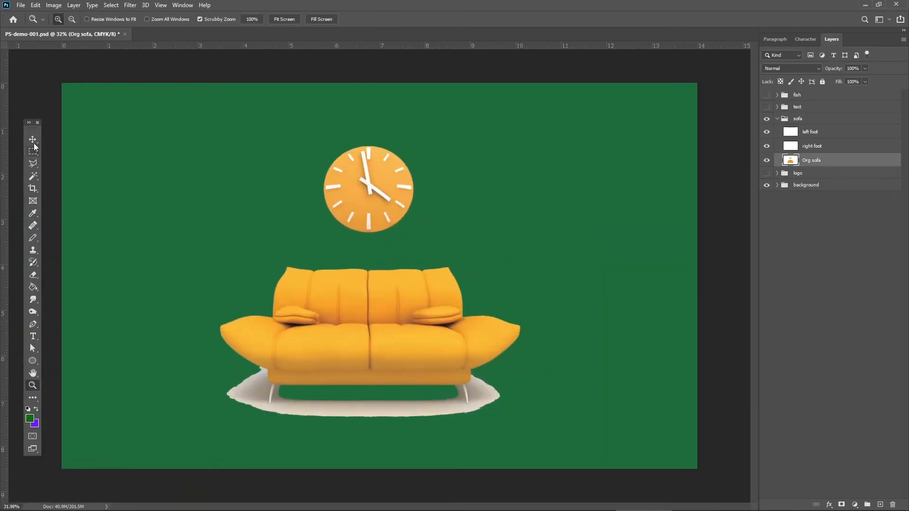
left_click(34, 175)
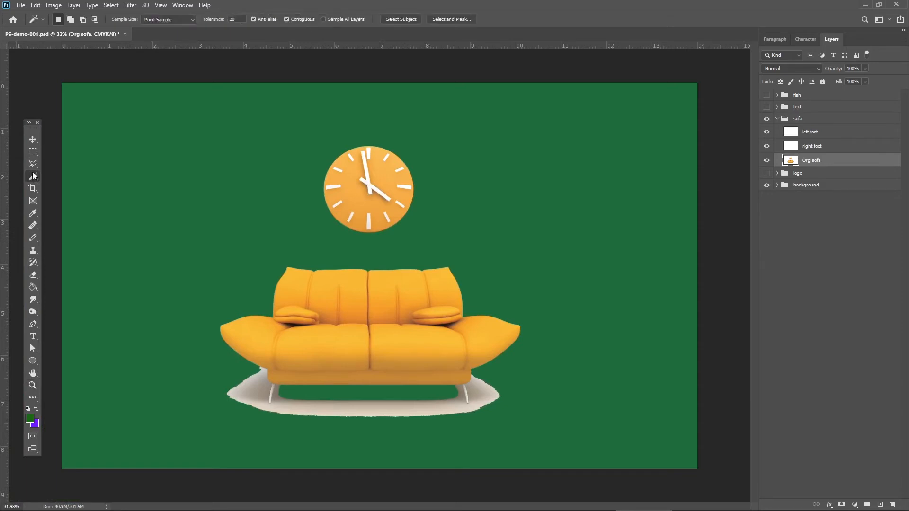
left_click(373, 409)
key("ctrl+d")
left_click(314, 414)
left_click(269, 395)
left_click(266, 395, "shift")
left_click(766, 145)
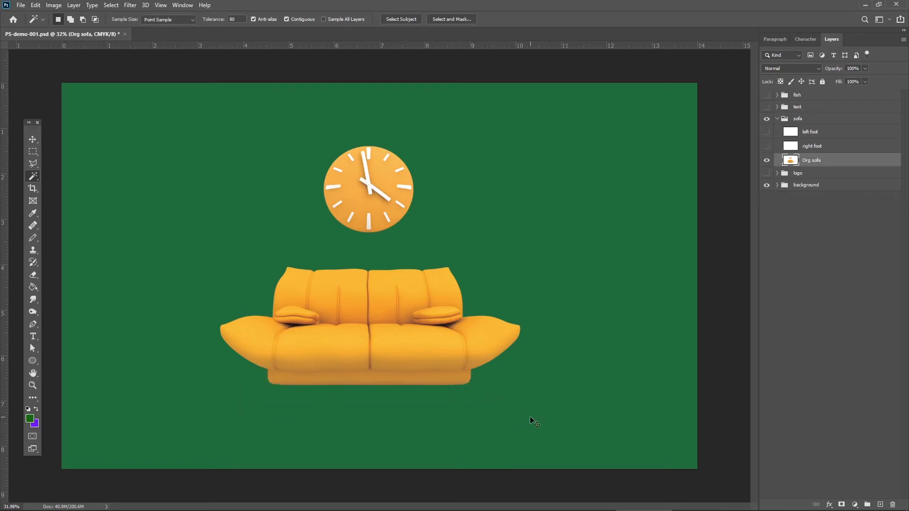
left_click(766, 145)
Select the clock with the Rectangular Marquee tool, cut it from the Org sofa layer and paste it as a new layer.
left_click(36, 154)
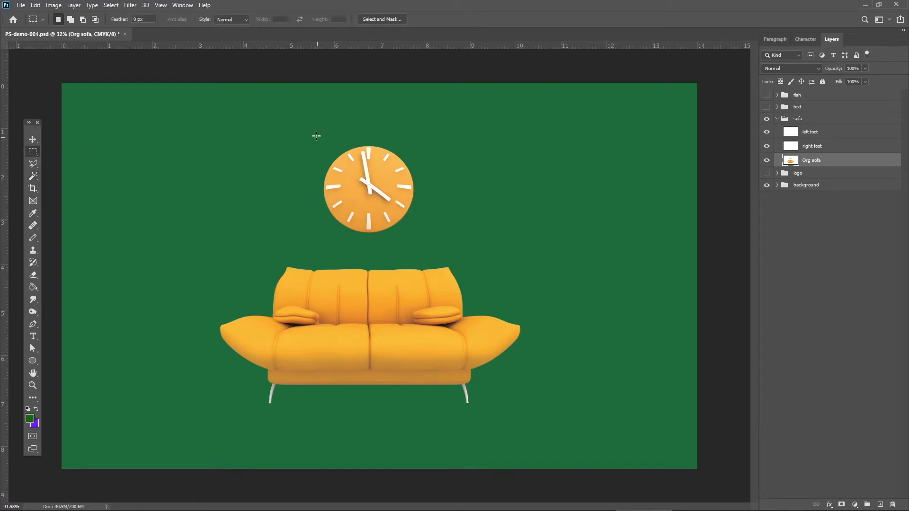
right_click(33, 154)
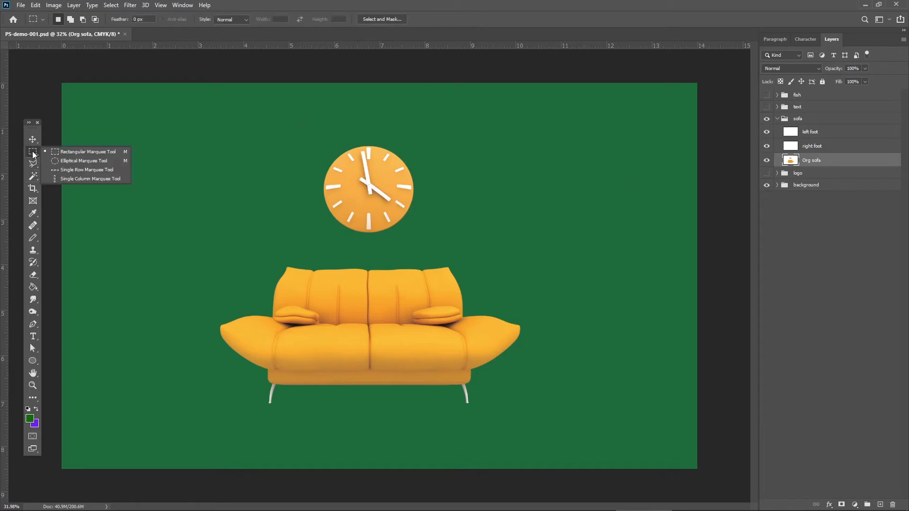
left_click(89, 151)
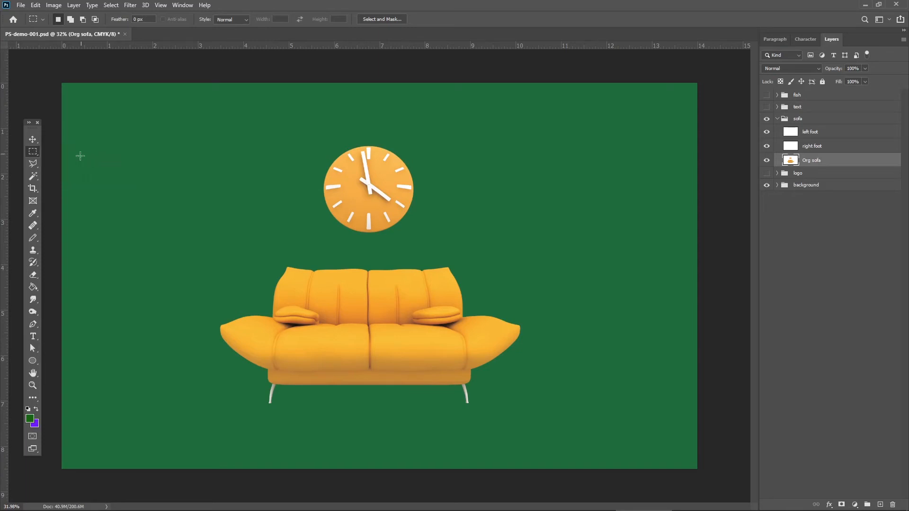
left_click_drag(289, 129, 451, 249)
key("ctrl+x")
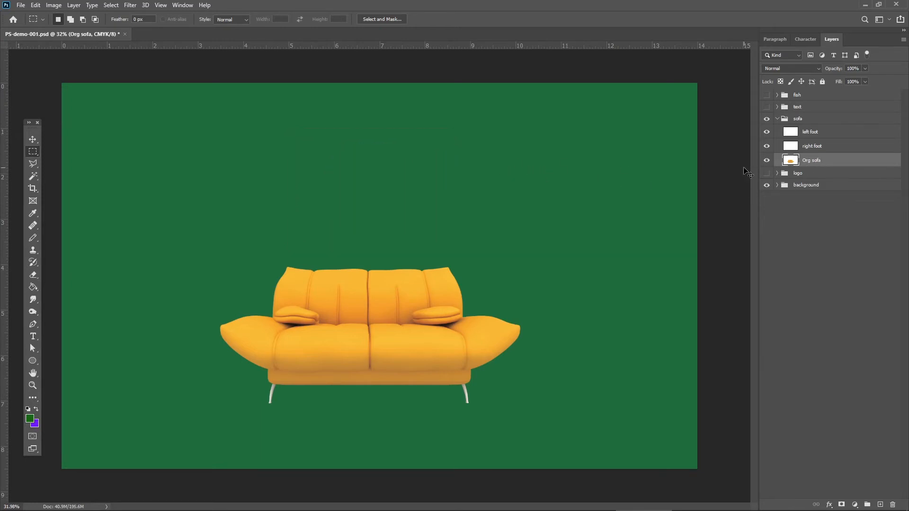
key("ctrl+v")
Move the pasted clock back above the sofa and rename its layer "CLOCK".
left_click(35, 140)
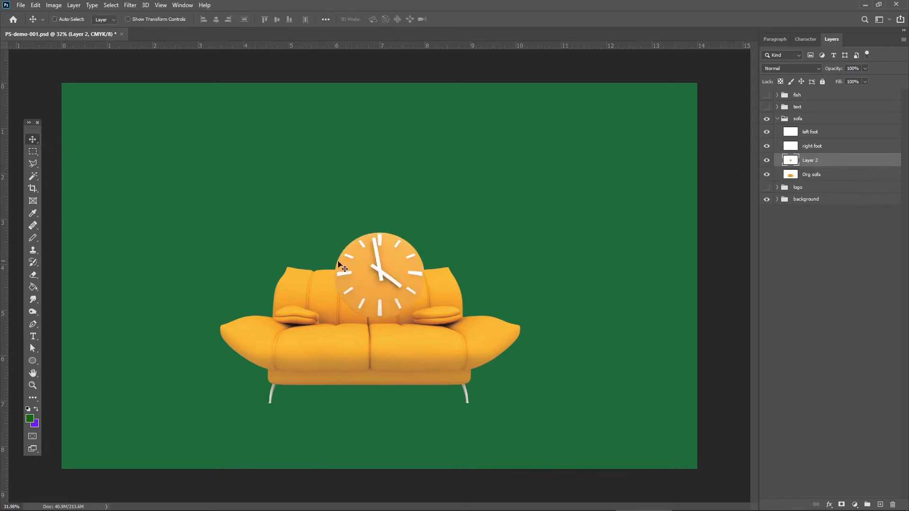
left_click_drag(360, 264, 346, 162)
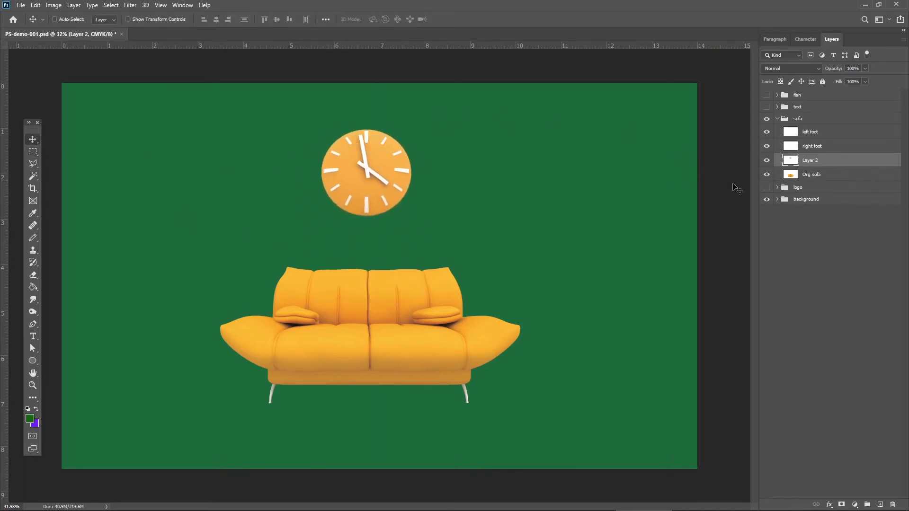
double_click(810, 161)
type("CLOCK")
key("Return")
Place the Org sofa layer above the CLOCK layer and hide the clock.
left_click_drag(822, 175, 827, 156)
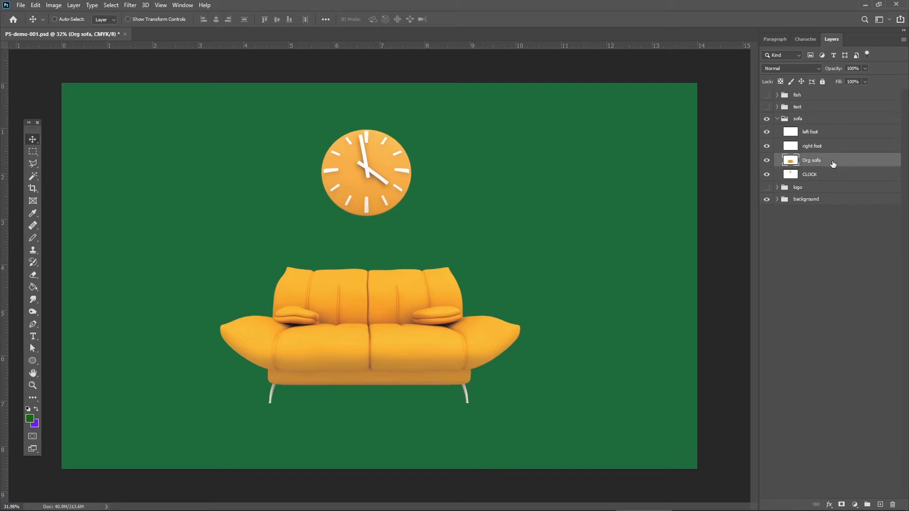
left_click(766, 174)
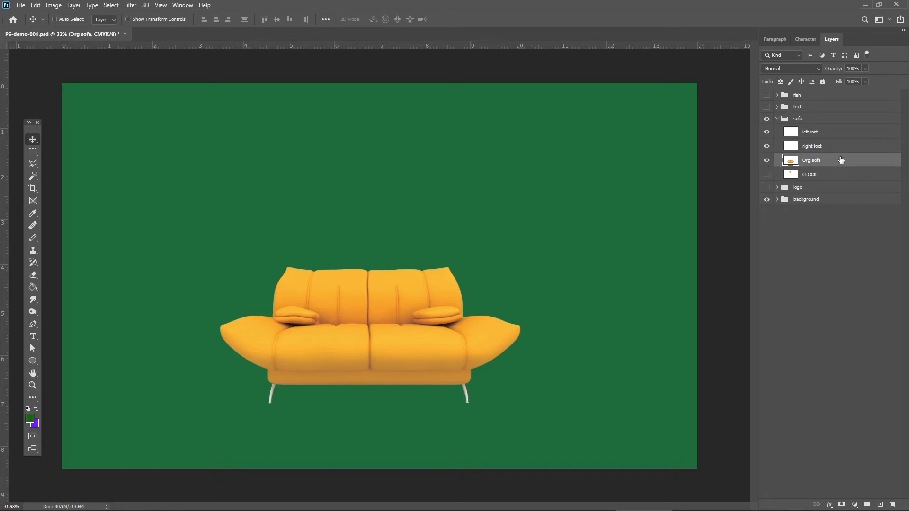
Link the left foot, right foot and Org sofa layers together.
left_click(830, 137, "shift")
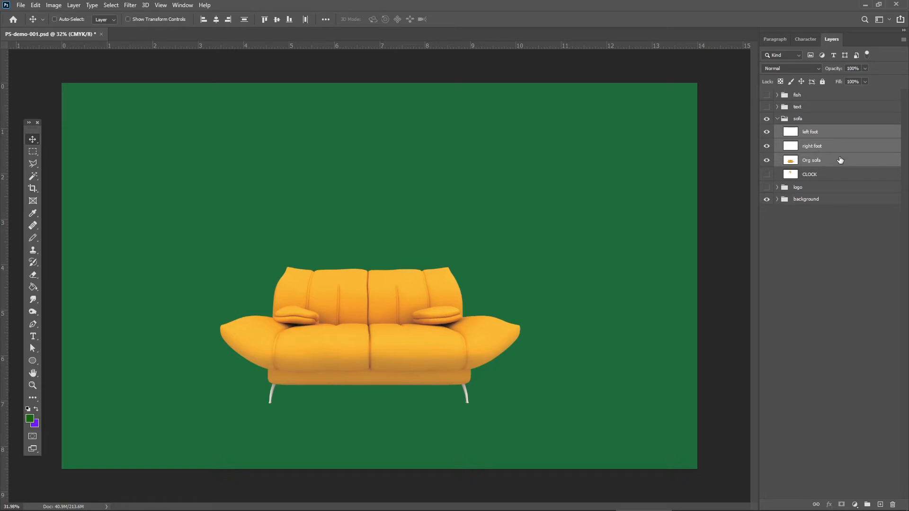
left_click(847, 161)
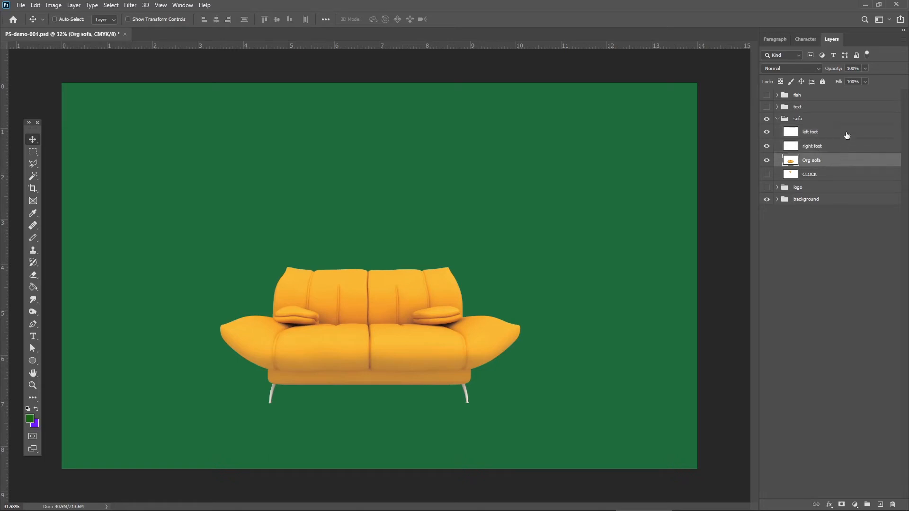
left_click(846, 136, "shift")
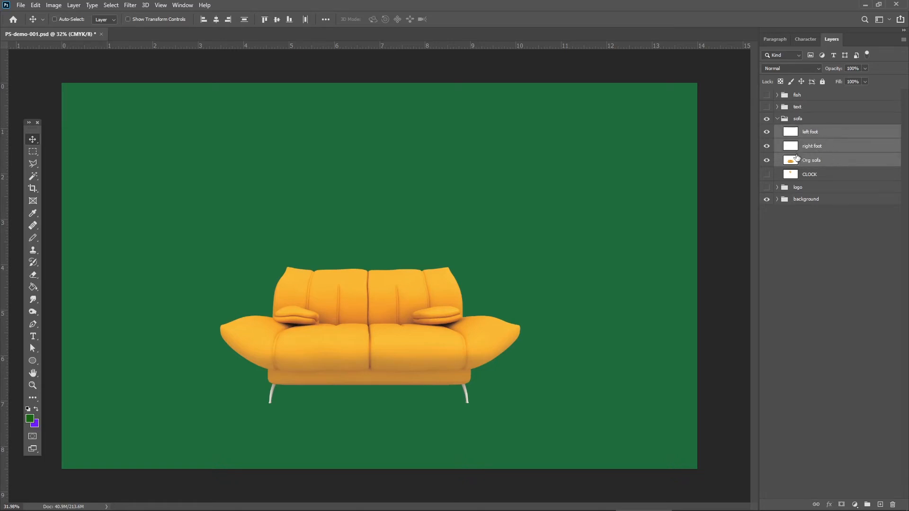
left_click(816, 505)
Try moving the linked sofa layers together up the canvas, and undo the move.
left_click_drag(33, 130, 51, 126)
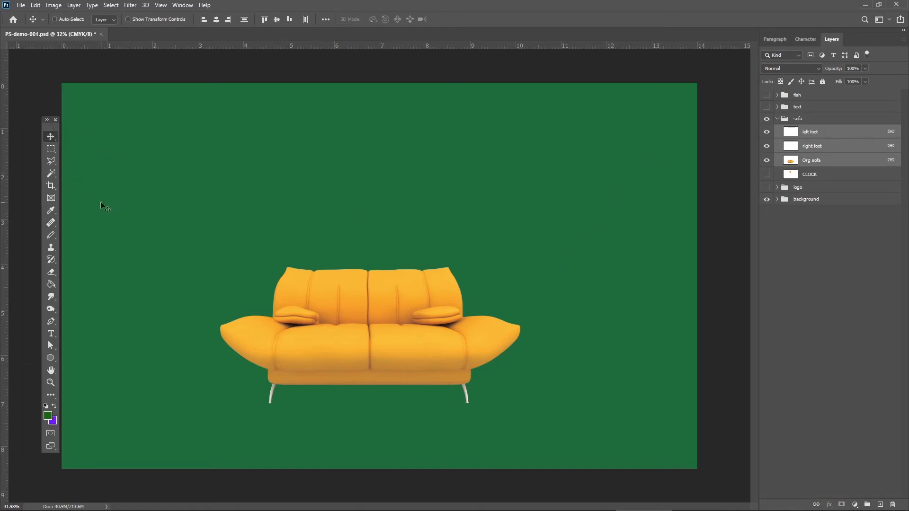
left_click_drag(247, 260, 280, 216)
key("ctrl")
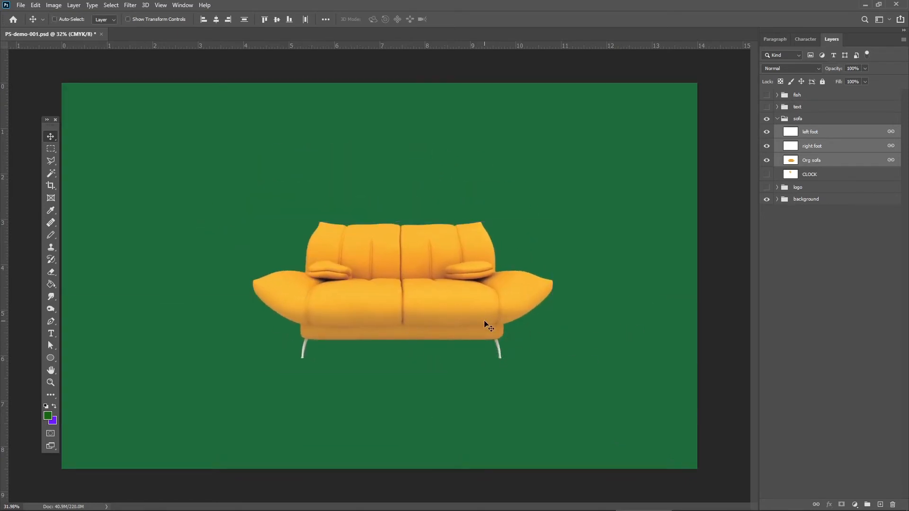
key("ctrl")
key("ctrl+z")
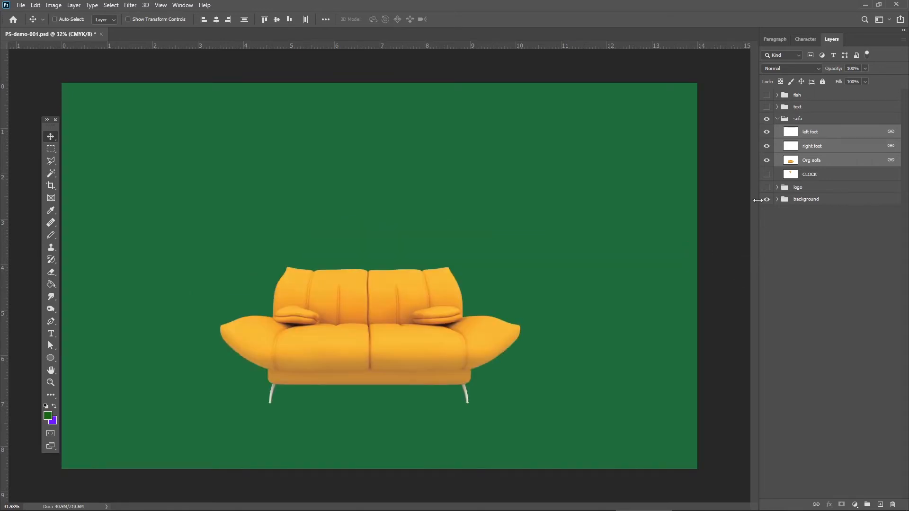
Make the CLOCK layer visible again, then collapse and hide the sofa group.
left_click(766, 174)
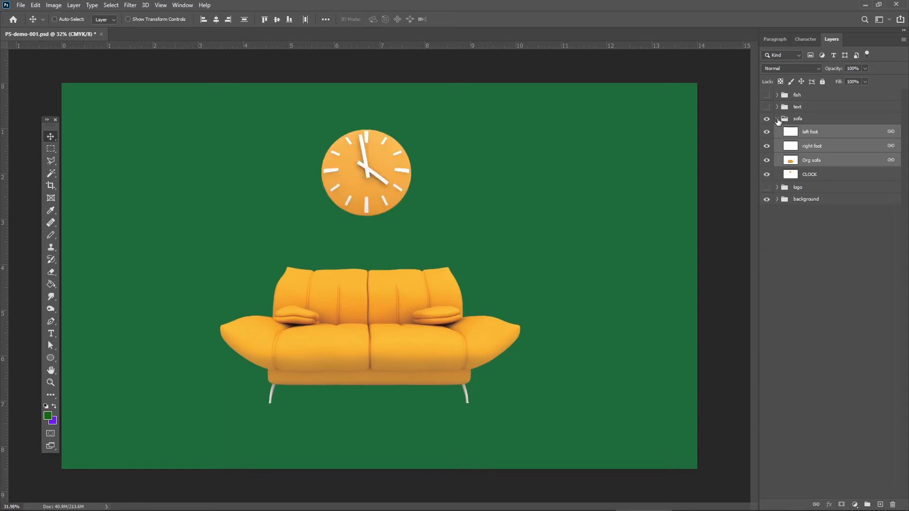
left_click(777, 119)
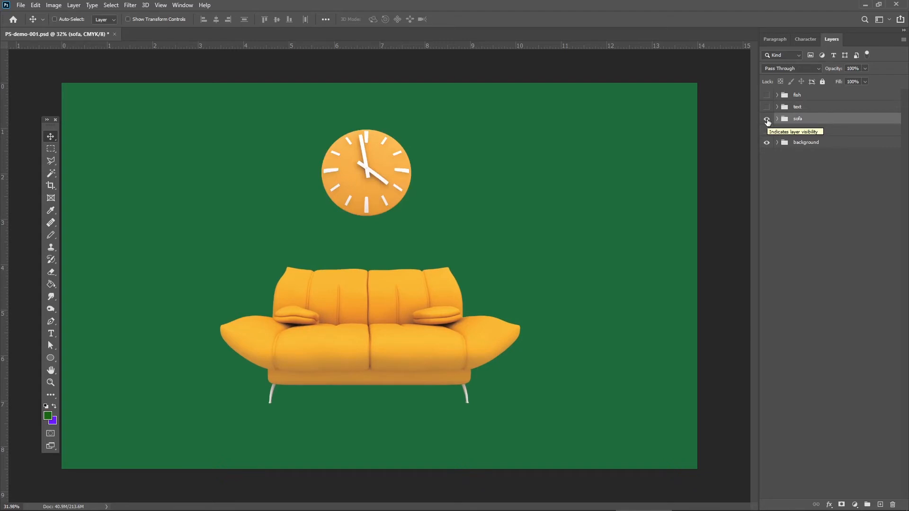
left_click(767, 119)
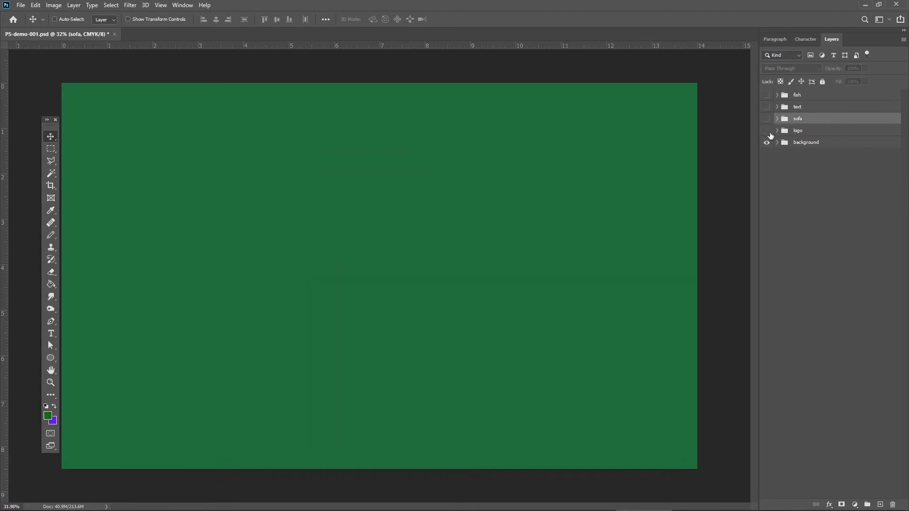
Expand the logo and background groups, preview the stock images, and leave the soccer goalkeeper layer shown and selected.
left_click(776, 131)
left_click(781, 144)
left_click(776, 142)
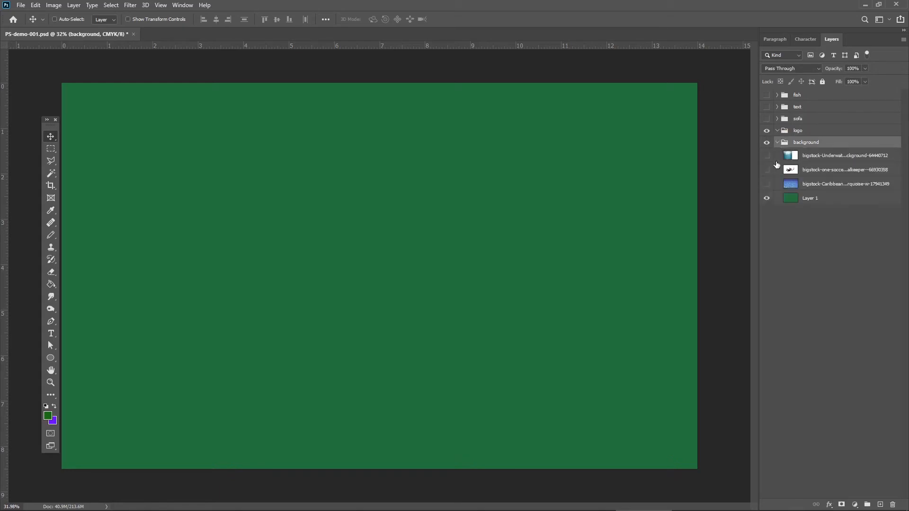
left_click(766, 156)
left_click(766, 156)
left_click(766, 184)
left_click(766, 183)
left_click(766, 169)
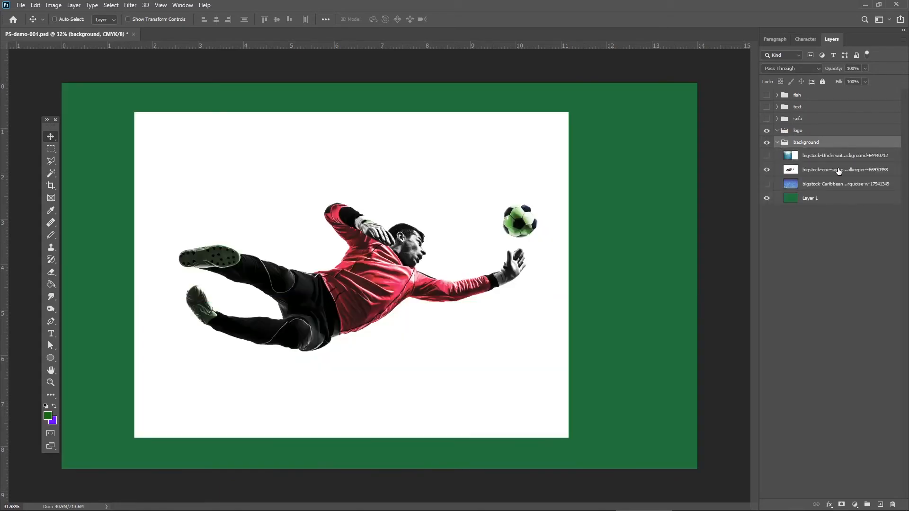
left_click(837, 170)
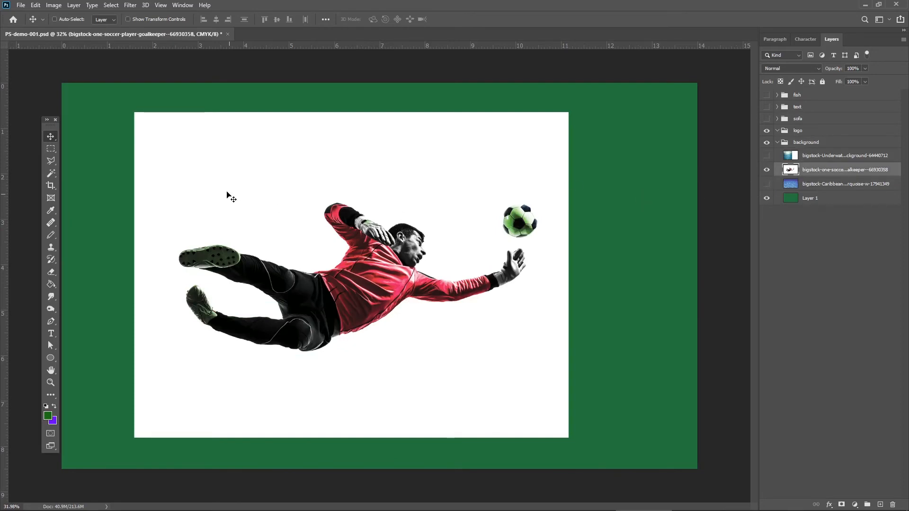
Delete the white background around the goalkeeper and ball with the Magic Wand at tolerance 1, after trying a selection at tolerance 80.
left_click(51, 173)
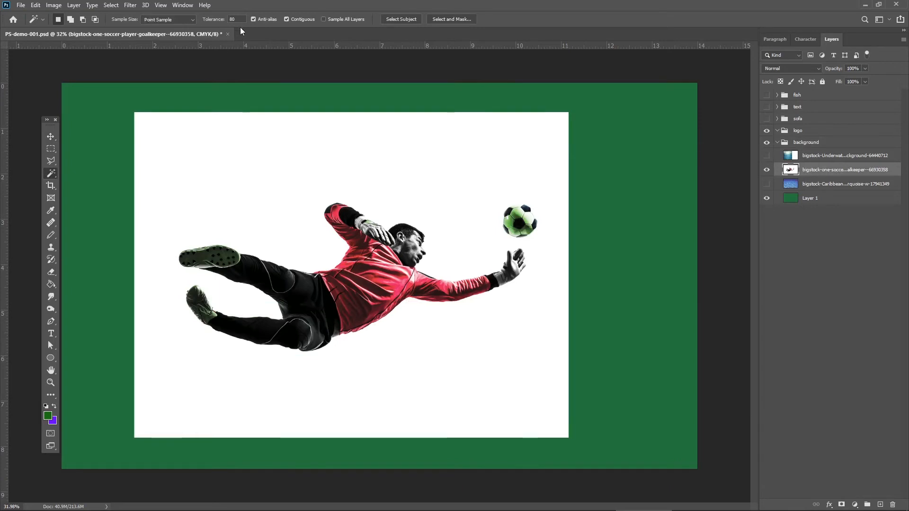
left_click(279, 169)
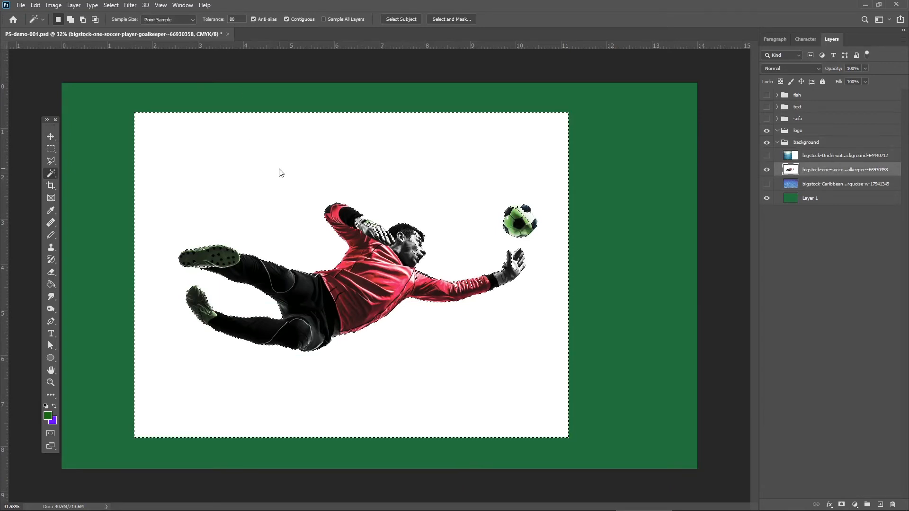
key("ctrl+d")
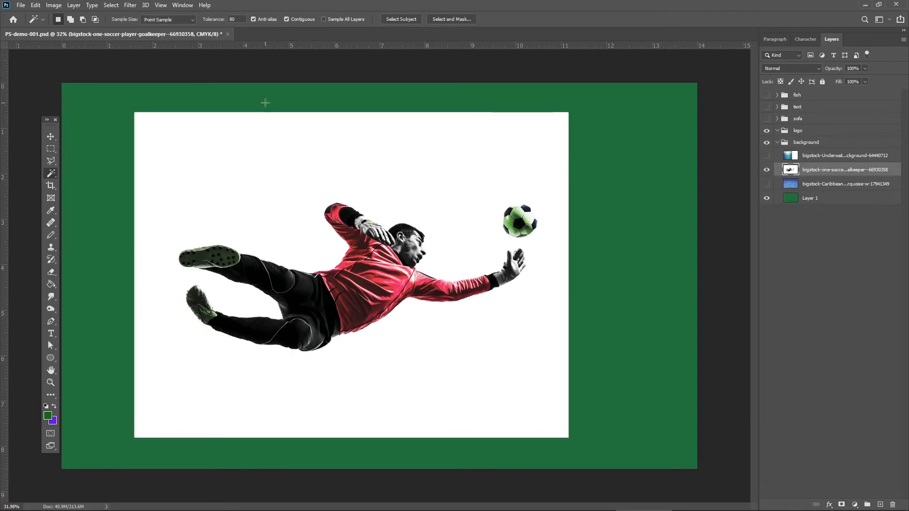
left_click_drag(236, 20, 216, 23)
type("10")
left_click(232, 148)
left_click(234, 186)
left_click(255, 150)
key("Delete")
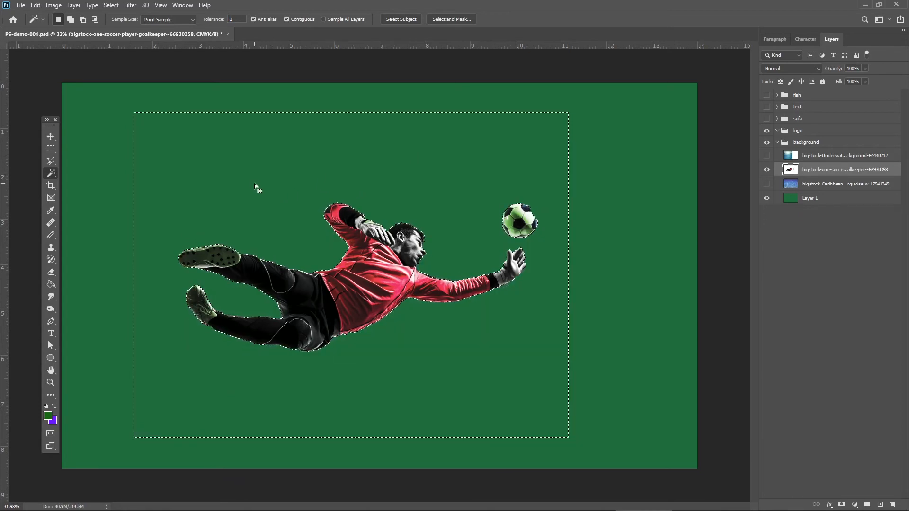
key("ctrl+d")
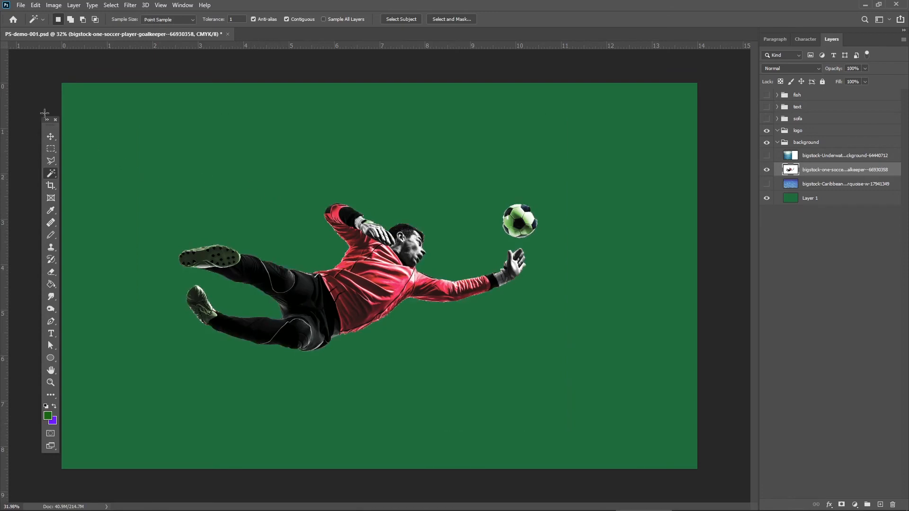
Move the cut-out goalkeeper slightly up and to the left, and examine the lower edge of the red jersey close up.
left_click(51, 132)
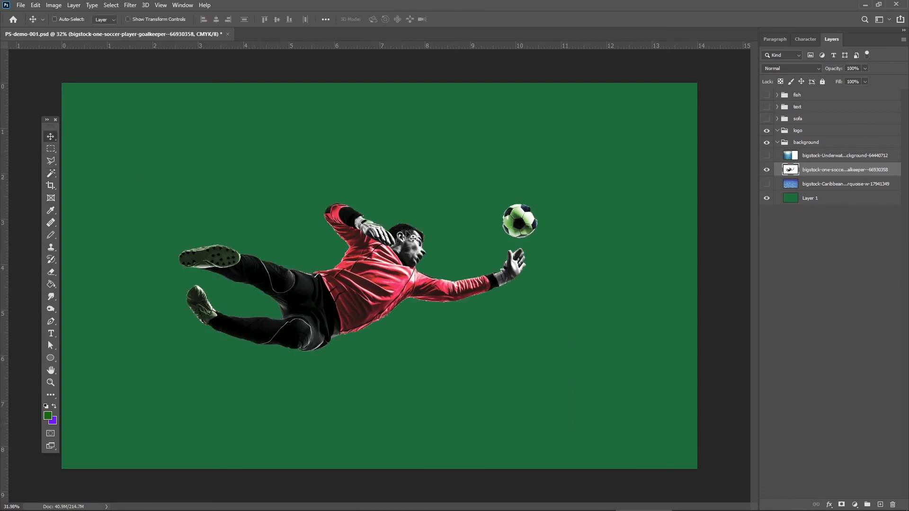
mouse_move(406, 274)
left_mouse_down()
mouse_move(405, 249)
mouse_move(394, 264)
left_mouse_up()
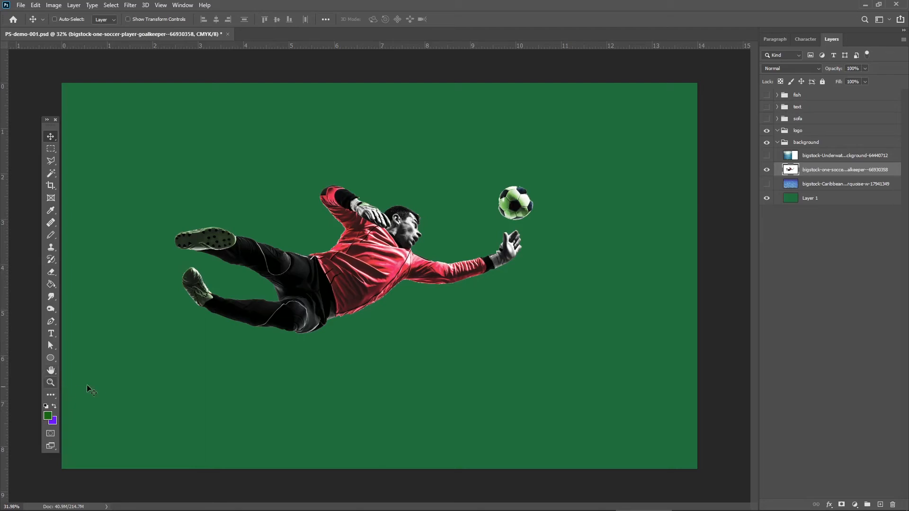
left_click(50, 383)
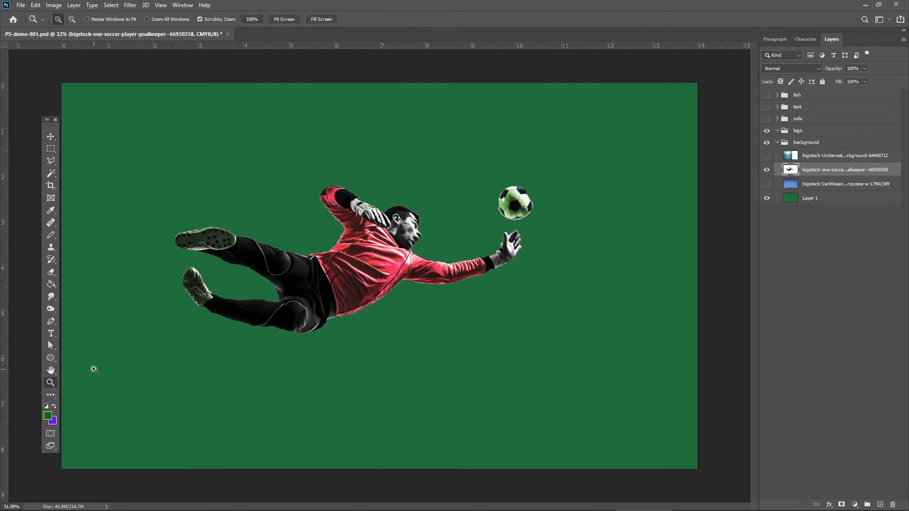
left_click_drag(342, 292, 438, 321)
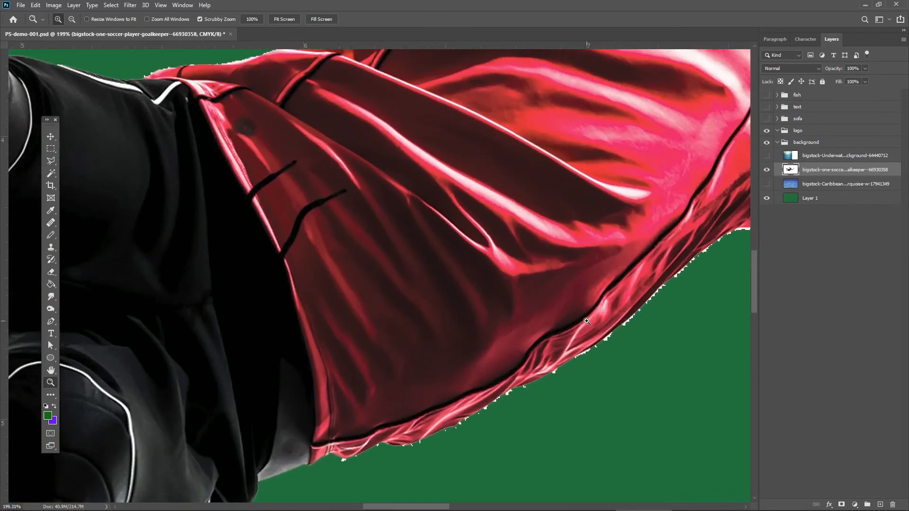
left_click(50, 370)
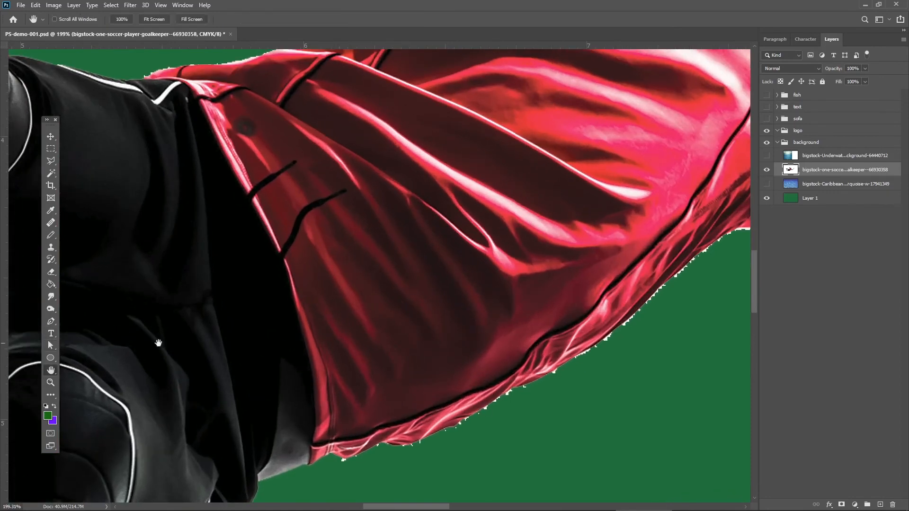
left_click_drag(290, 308, 202, 285)
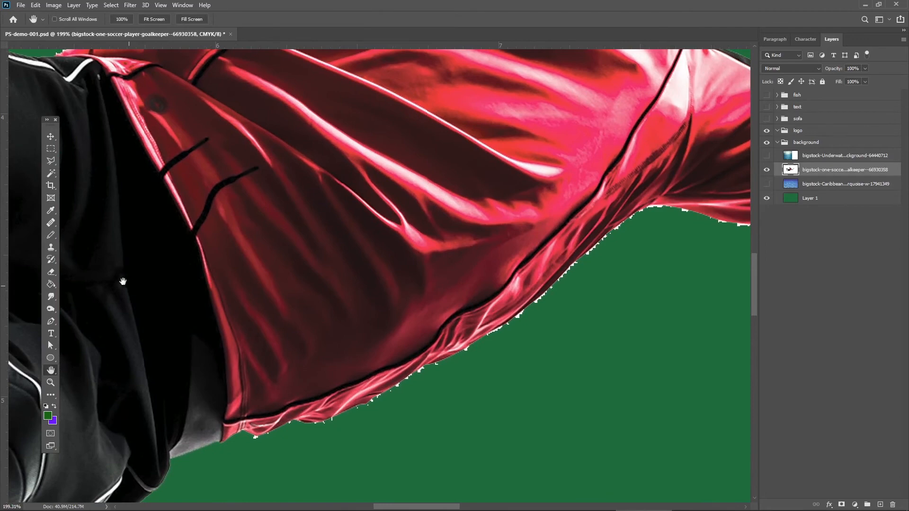
Switch to the Smudge tool for retouching the jersey's jagged white edge.
left_click(55, 165)
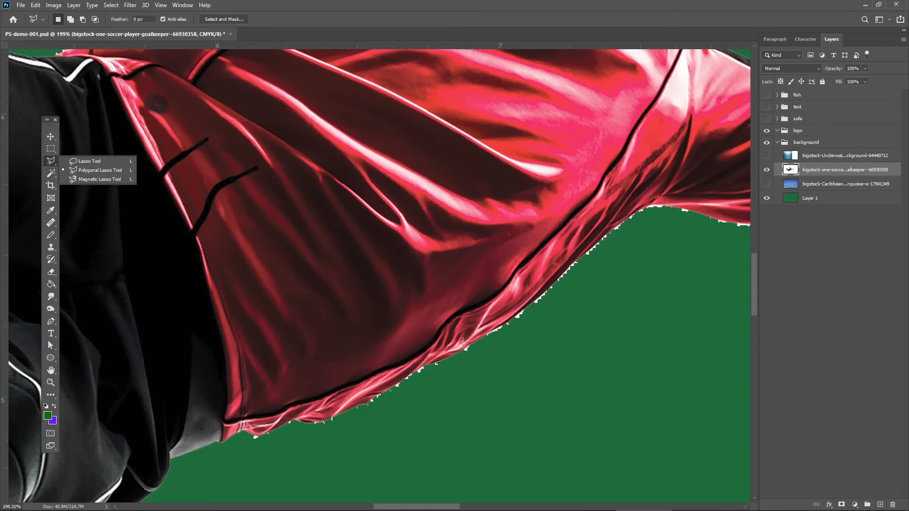
left_click(52, 297)
left_click(52, 298)
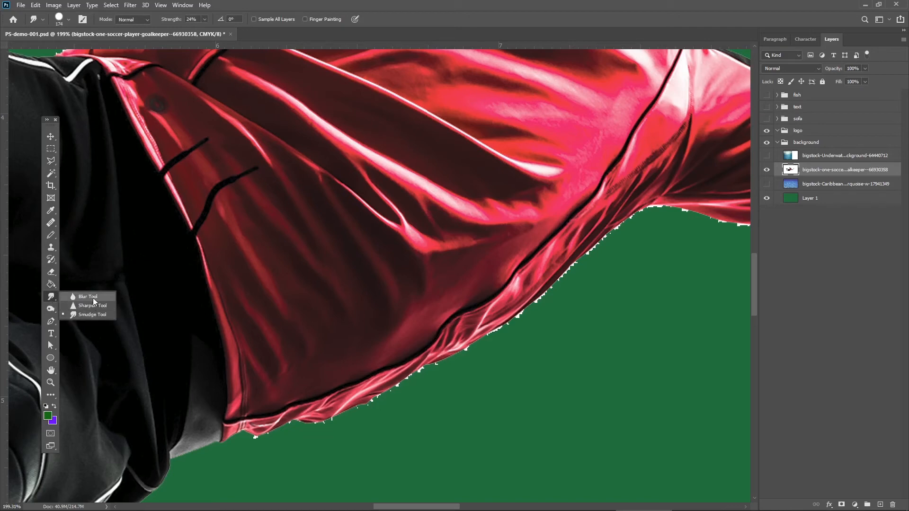
left_click(52, 297)
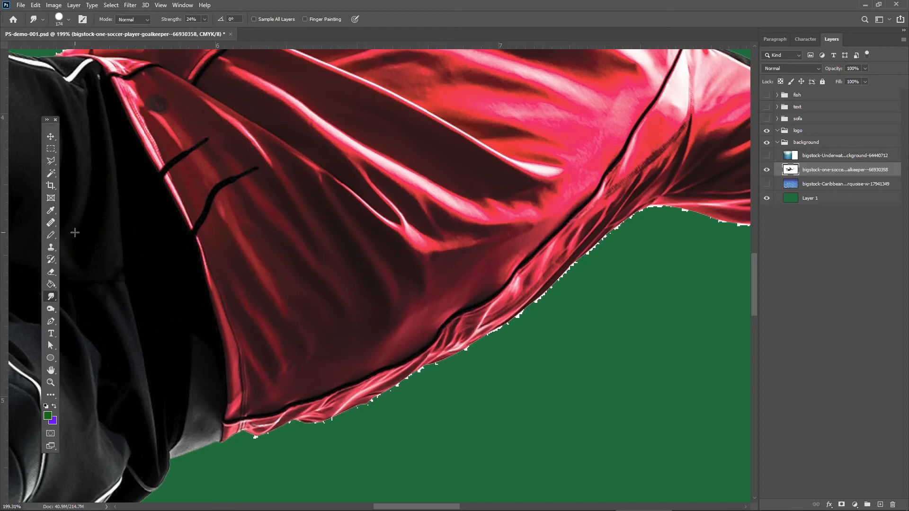
left_click(55, 297)
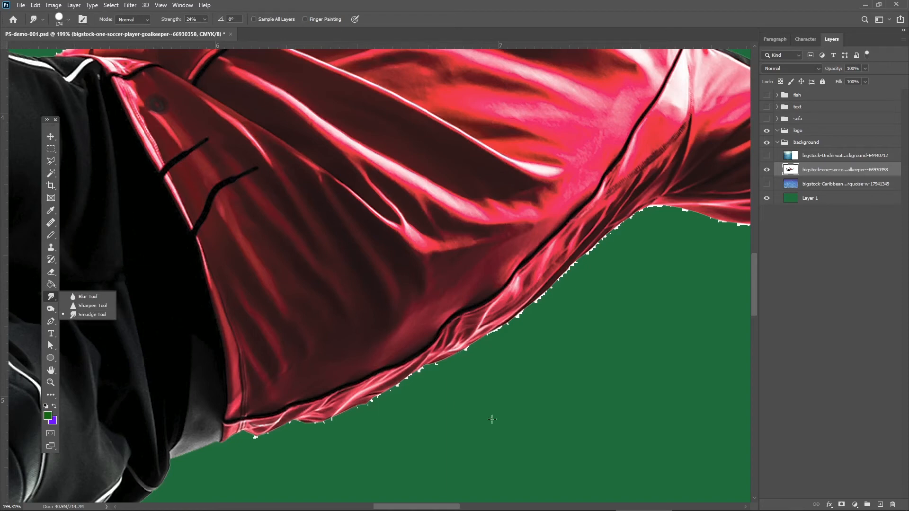
left_click(397, 391)
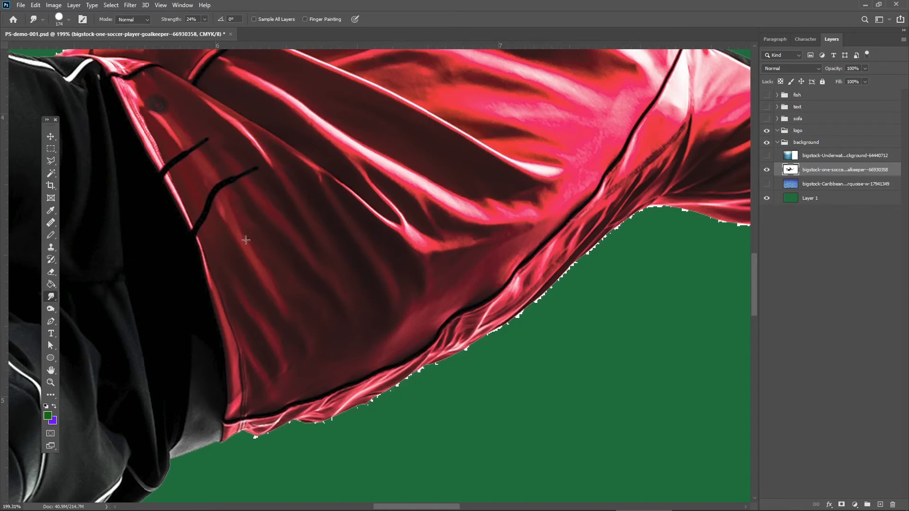
Try smudging the jersey's lower edge with a 59 px brush, and undo the stroke.
left_click(68, 20)
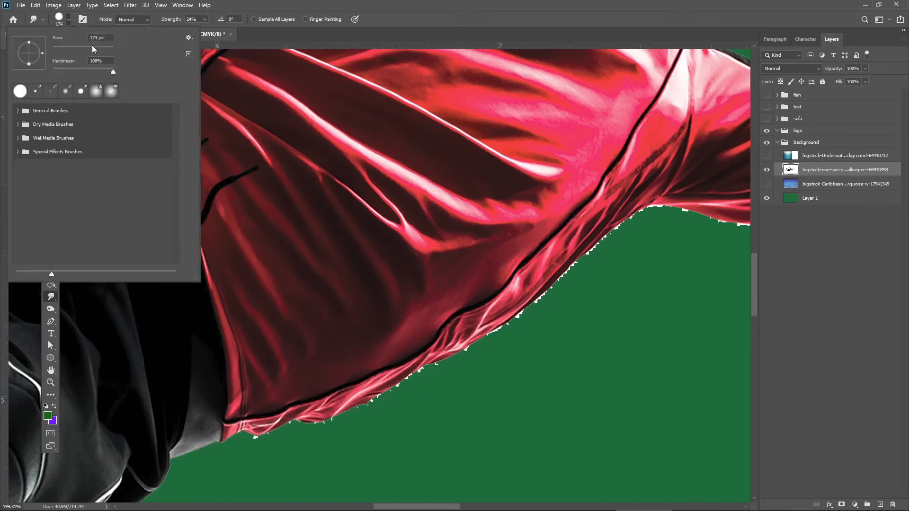
left_click_drag(72, 47, 69, 47)
left_click(388, 394)
left_click_drag(397, 383, 398, 389)
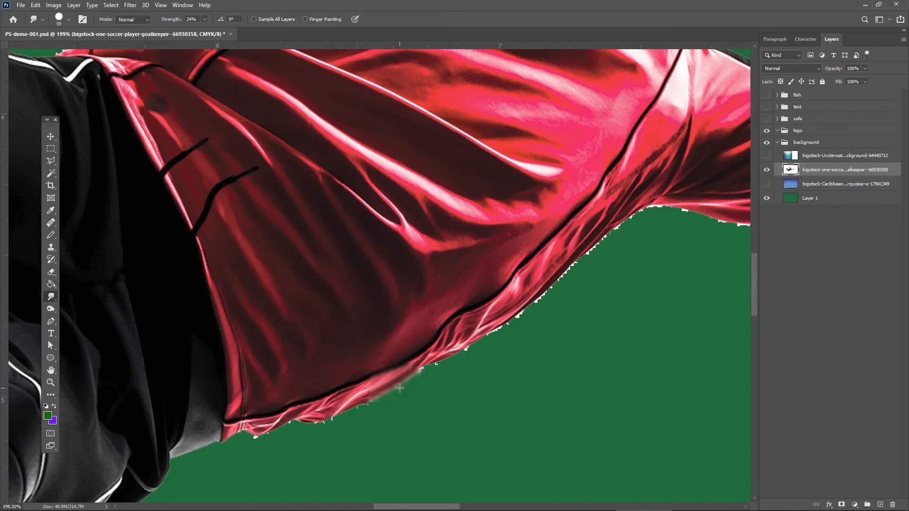
key("ctrl+z")
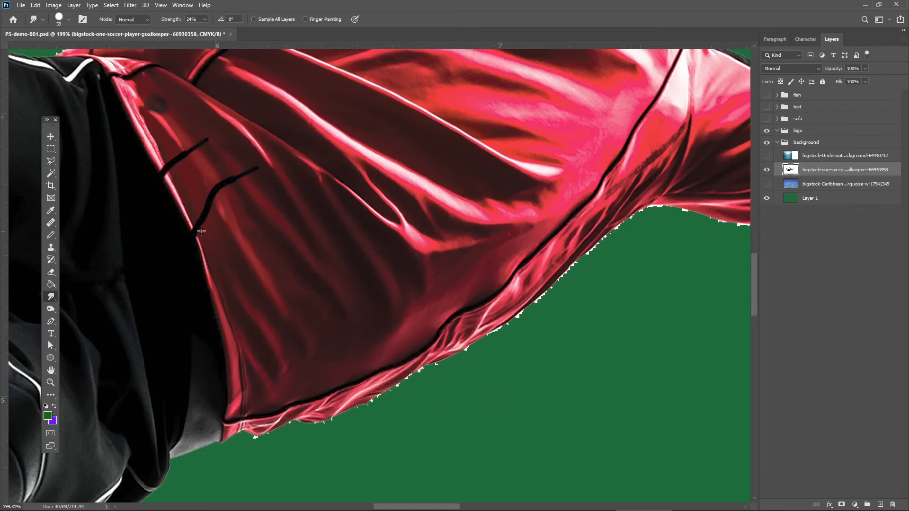
Smudge the white fringe along the jersey's lower edge with a 20 px brush at 24% strength.
left_click(66, 20)
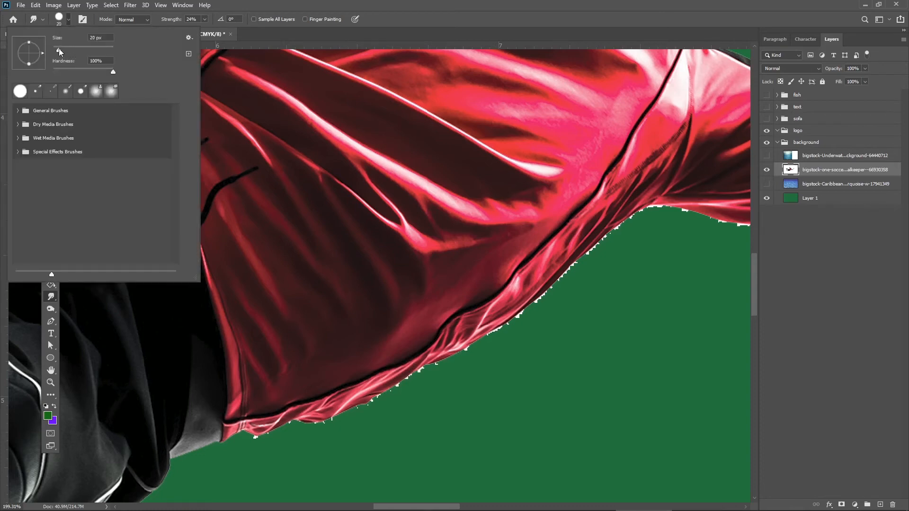
left_click_drag(59, 48, 58, 48)
key("Return")
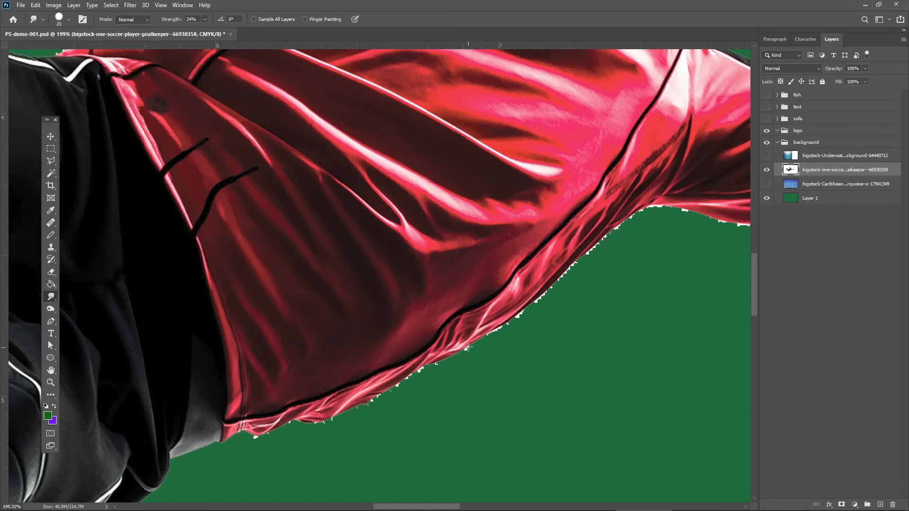
mouse_move(436, 366)
left_mouse_down()
mouse_move(333, 421)
mouse_move(279, 422)
mouse_move(254, 430)
left_mouse_up()
left_click_drag(498, 325, 534, 300)
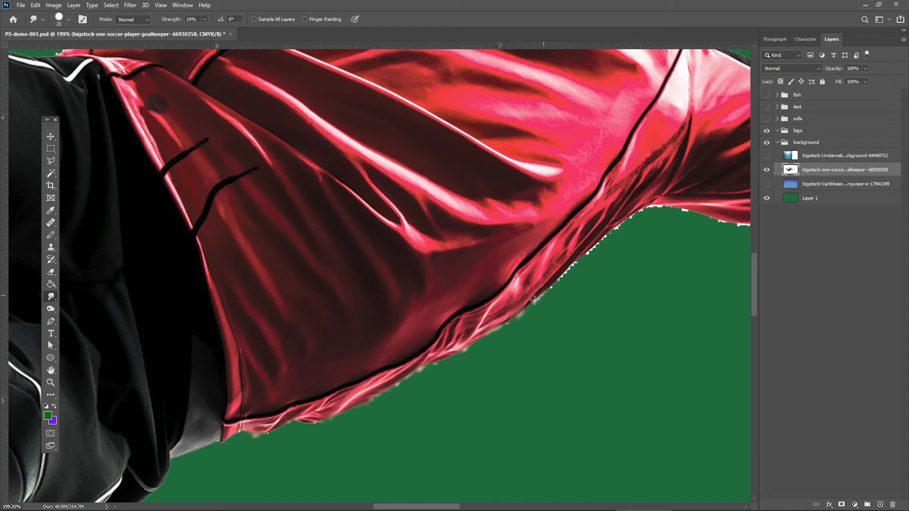
Blur the jagged white fringe along the red jersey's lower edge up to the armpit, using the Blur tool with a 21 px brush.
right_click(52, 297)
left_click(90, 297)
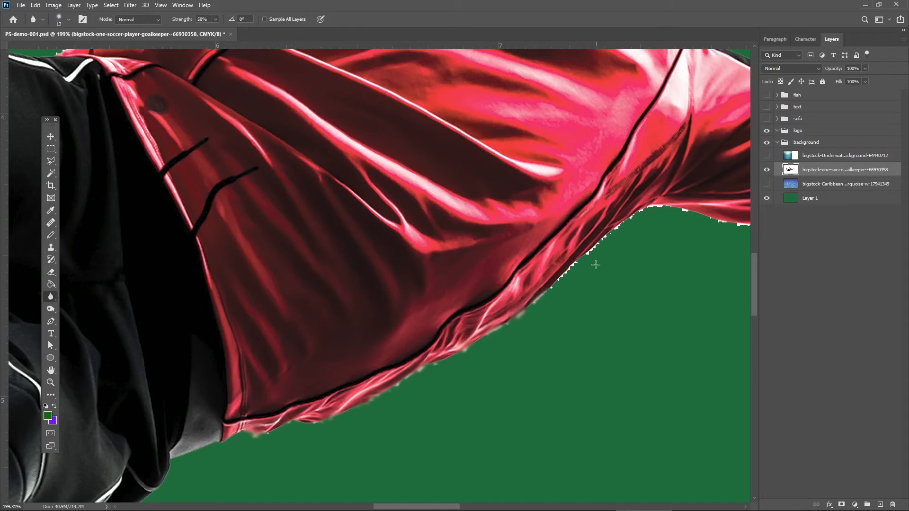
left_click(69, 19)
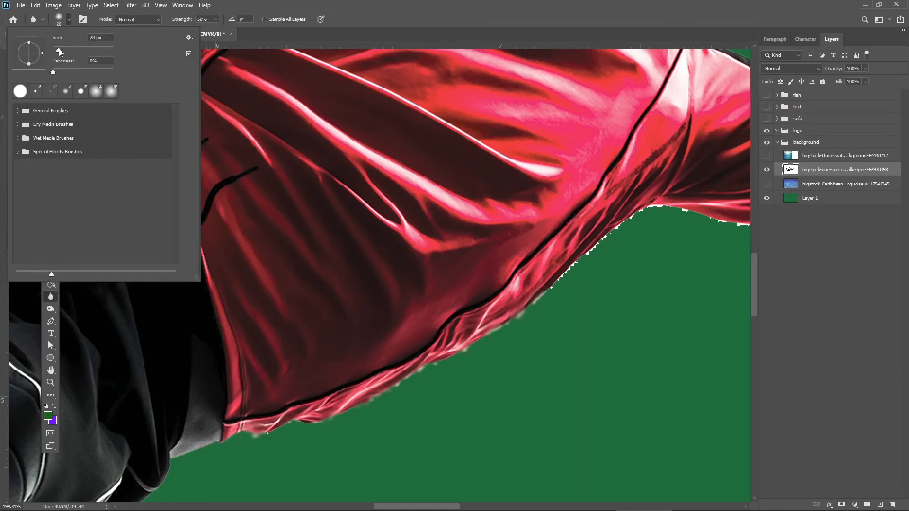
mouse_move(59, 49)
left_mouse_down()
mouse_move(66, 70)
mouse_move(92, 74)
mouse_move(57, 72)
mouse_move(59, 49)
left_mouse_up()
left_click(553, 287)
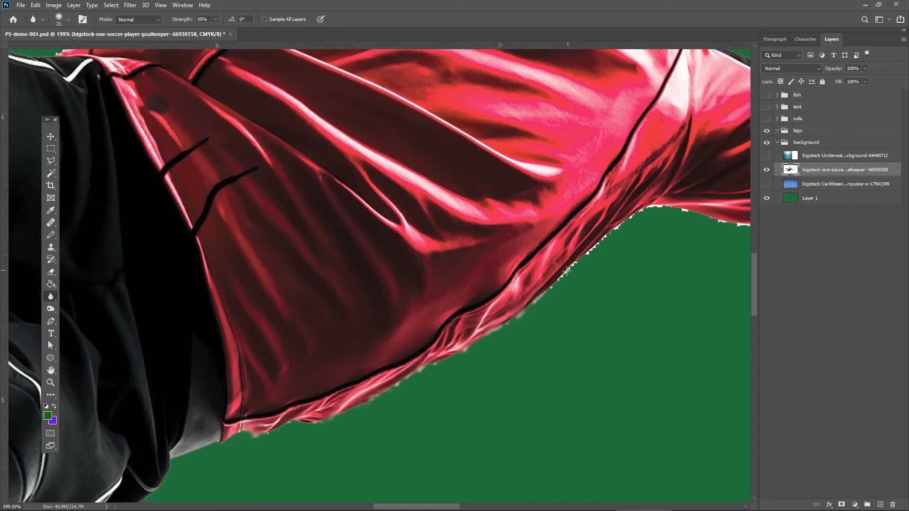
mouse_move(558, 279)
left_mouse_down()
mouse_move(553, 281)
mouse_move(633, 210)
mouse_move(606, 229)
mouse_move(648, 206)
mouse_move(667, 207)
mouse_move(642, 206)
mouse_move(696, 211)
mouse_move(683, 207)
mouse_move(742, 227)
mouse_move(714, 219)
left_mouse_up()
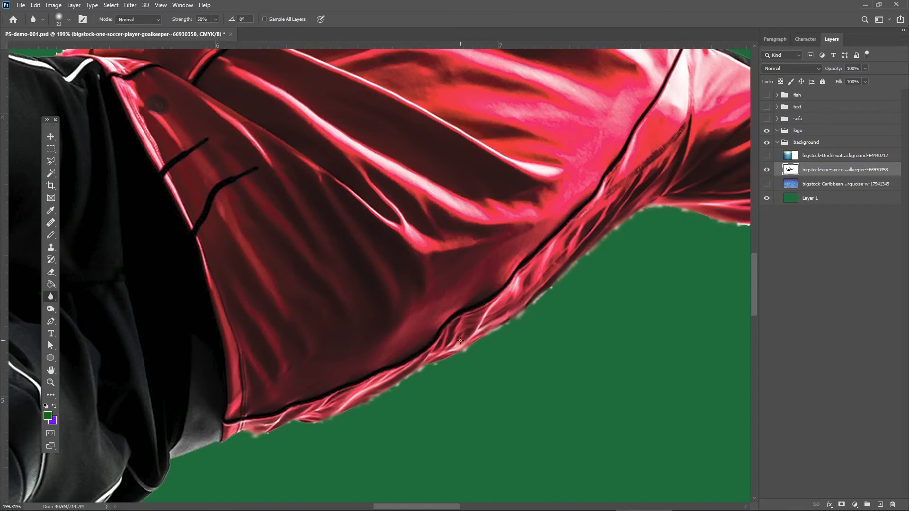
Blur the jagged white fringe along the lower and upper edges of the goalkeeper's outstretched sleeve.
left_click_drag(609, 282, 440, 299)
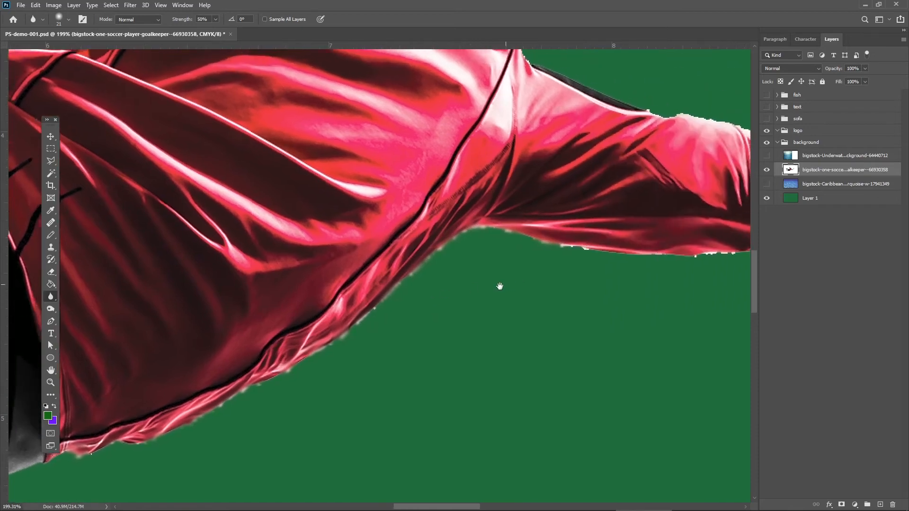
left_click_drag(633, 237, 369, 263)
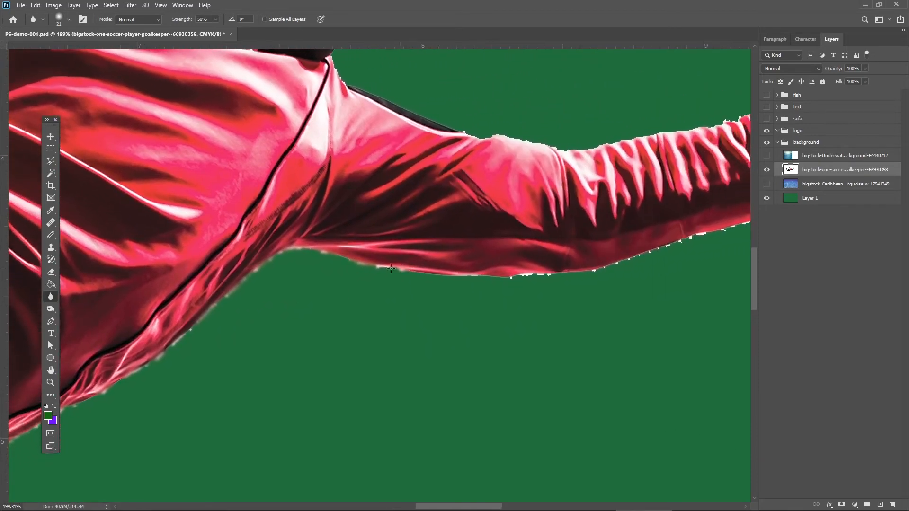
mouse_move(533, 276)
left_mouse_down()
mouse_move(508, 274)
mouse_move(634, 256)
mouse_move(604, 268)
mouse_move(591, 269)
mouse_move(694, 238)
mouse_move(603, 267)
mouse_move(466, 272)
left_mouse_up()
mouse_move(462, 130)
left_mouse_down()
mouse_move(582, 155)
mouse_move(736, 117)
left_mouse_up()
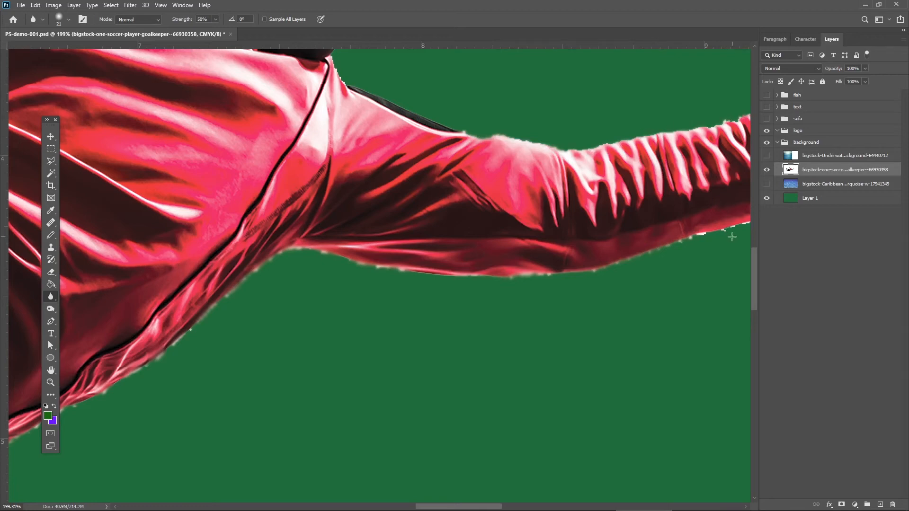
left_click_drag(699, 236, 701, 235)
Create a layer group named SOCCER above the goalkeeper layer.
left_click(51, 382)
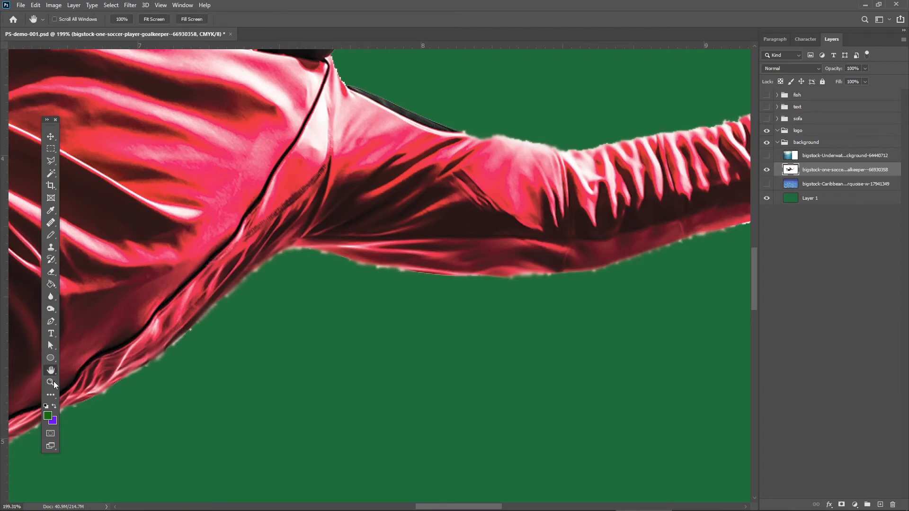
left_click_drag(247, 318, 239, 240)
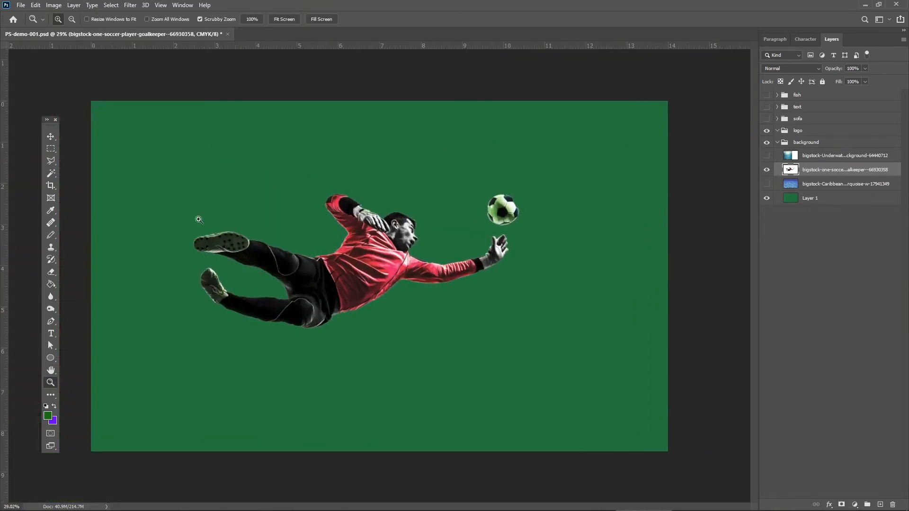
left_click_drag(294, 228, 291, 206)
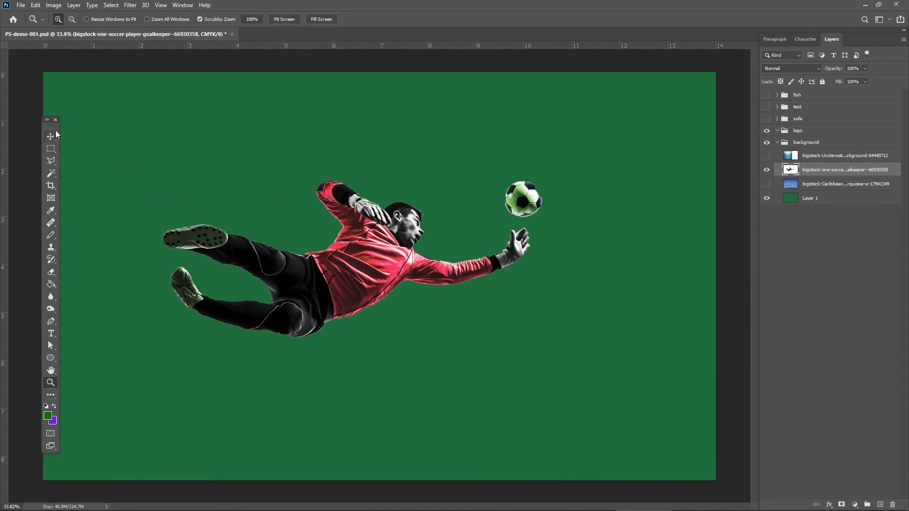
left_click_drag(54, 127, 46, 124)
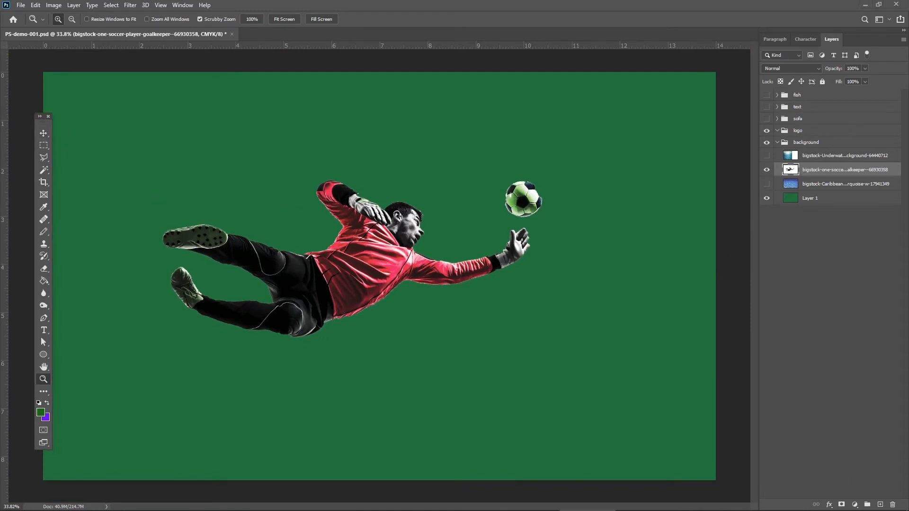
left_click(868, 504)
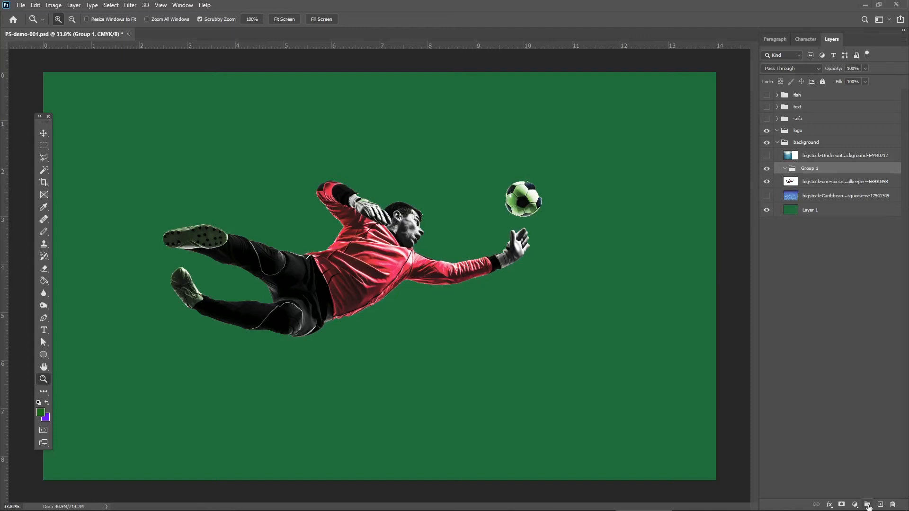
double_click(808, 168)
type("so")
key("Return")
Move the SOCCER group with the goalkeeper layer above the logo group, and collapse and hide it.
left_click_drag(818, 172, 806, 133)
left_click(776, 130)
left_click(766, 130)
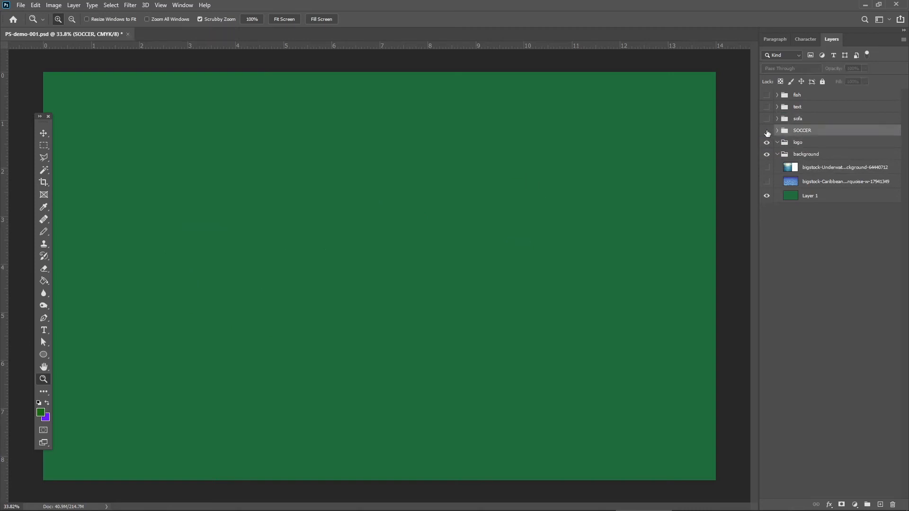
Place Triggerfish-orange.png as an embedded image above the logo group and position it in the upper part of the canvas.
left_click(807, 144)
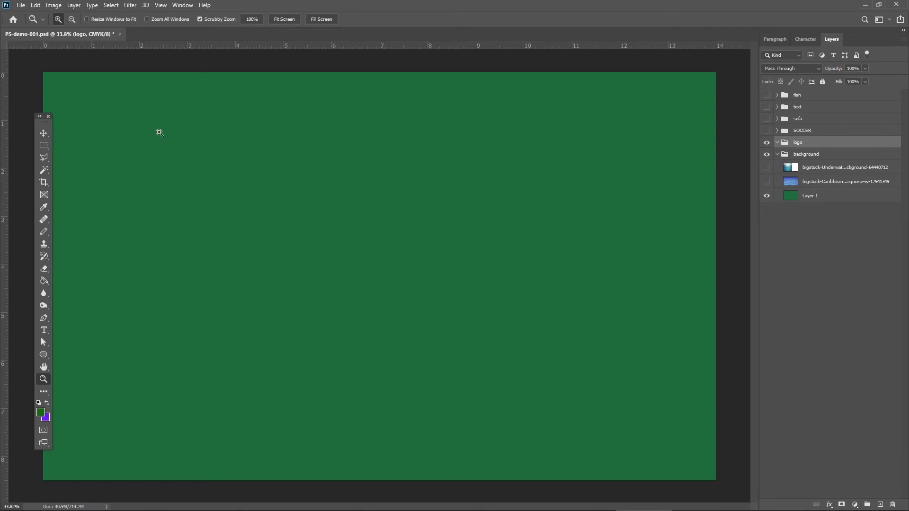
left_click_drag(47, 126, 41, 119)
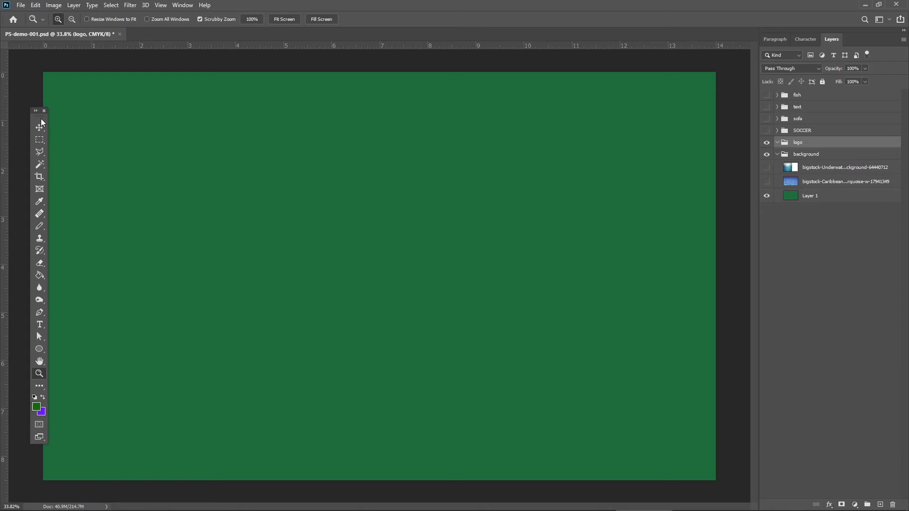
left_click(20, 5)
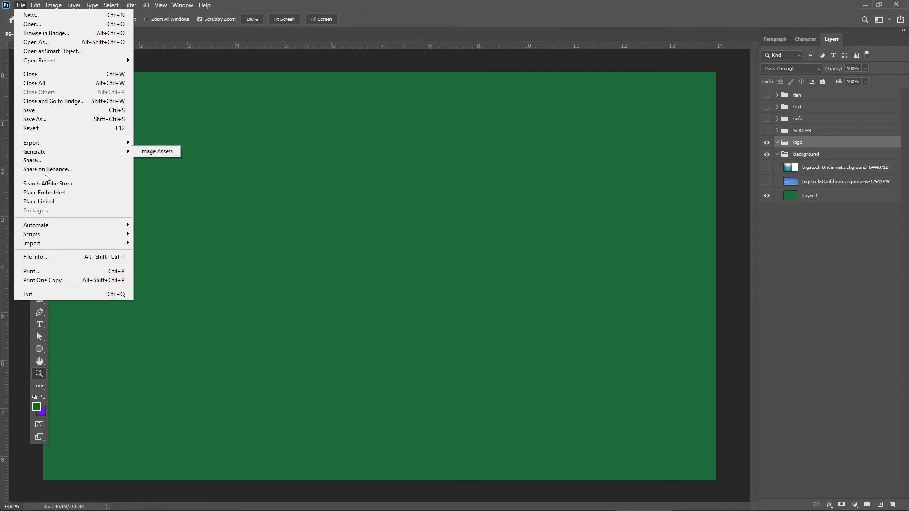
left_click(50, 192)
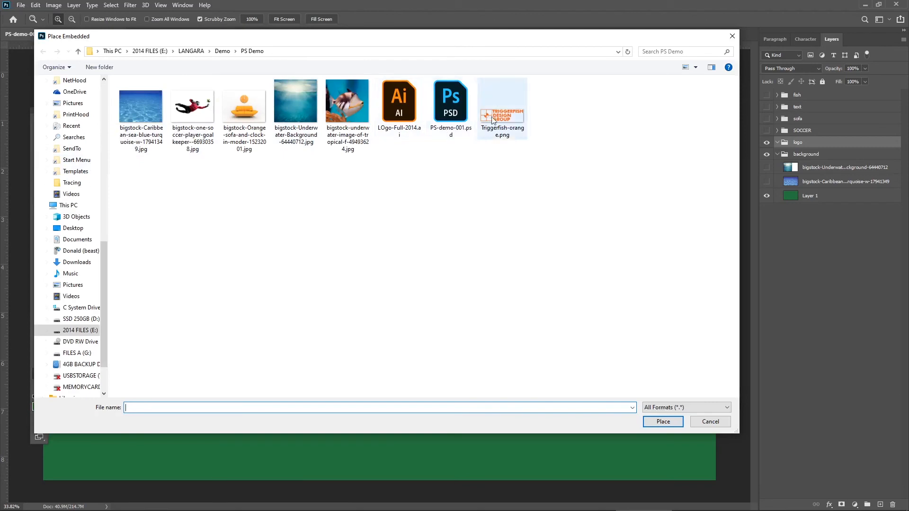
left_click(498, 118)
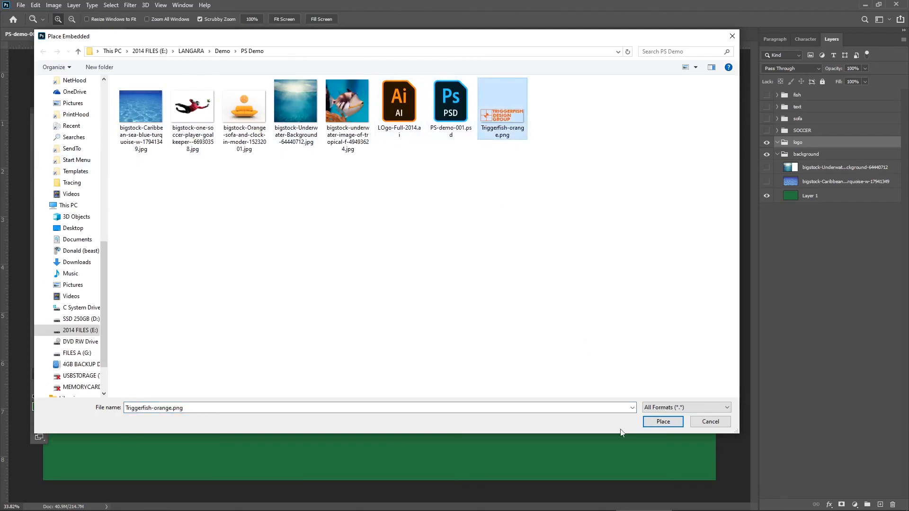
left_click(654, 421)
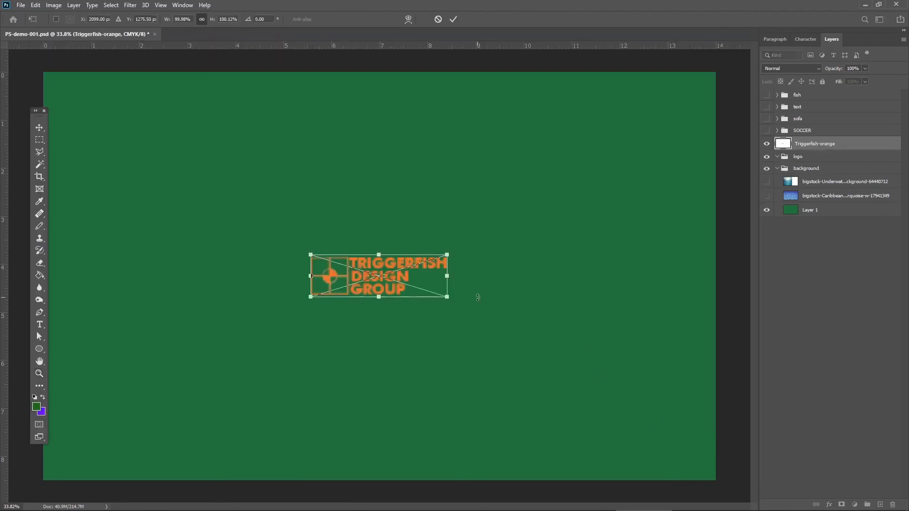
left_click_drag(392, 266, 347, 145)
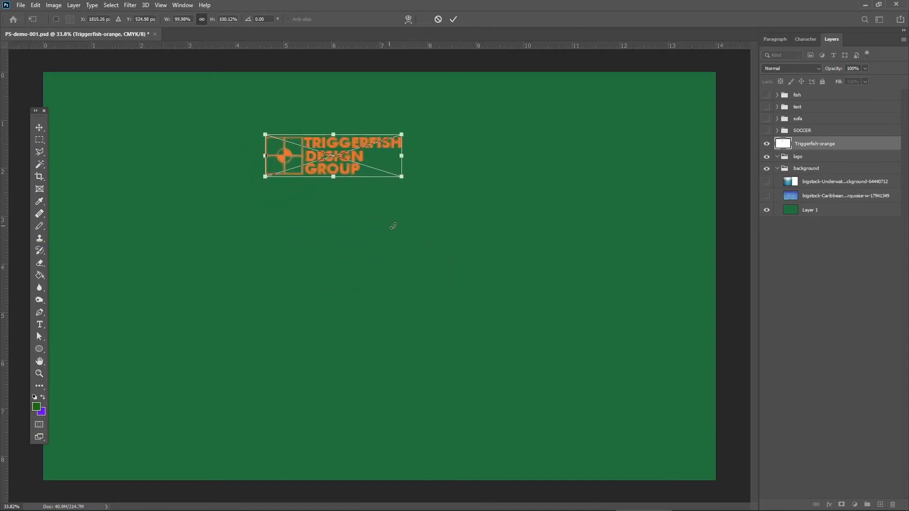
key("Return")
Place LOgo-Full-2014.ai as an embedded smart object, using page 1 cropped to its bounding box.
key("z")
left_click(39, 127)
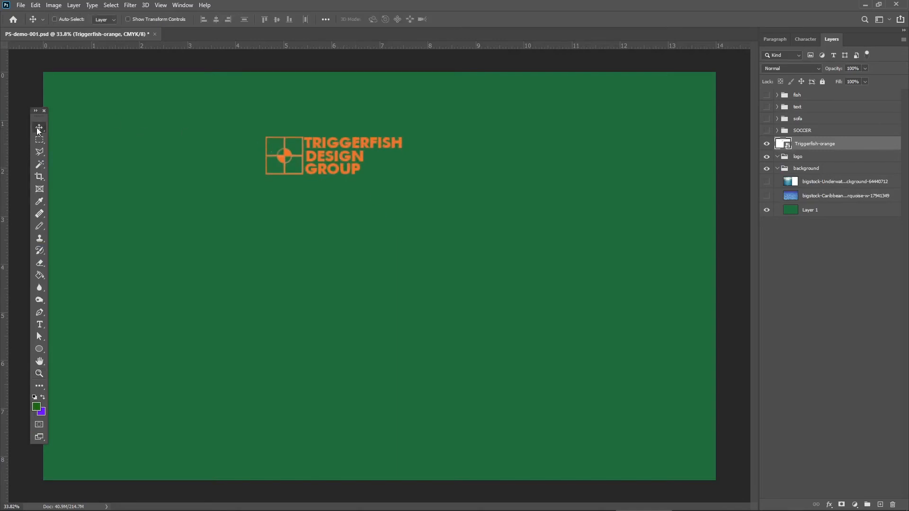
left_click(21, 5)
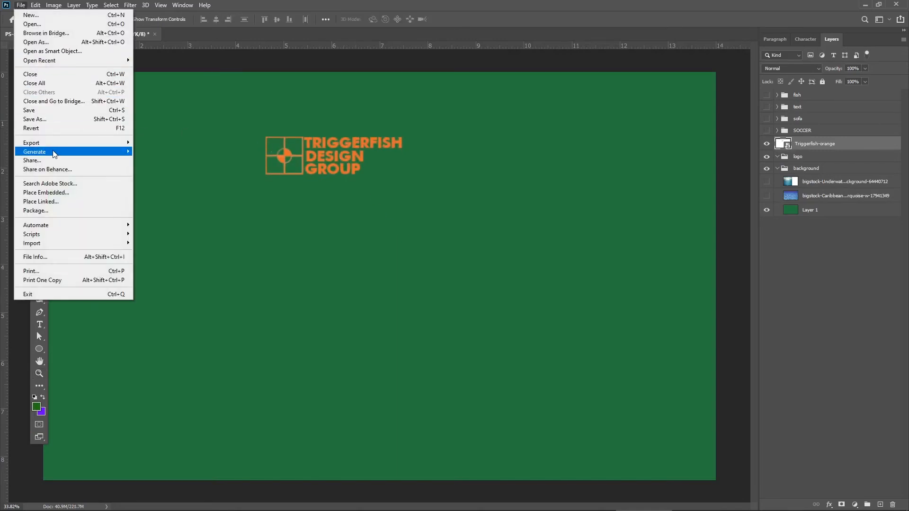
mouse_move(57, 154)
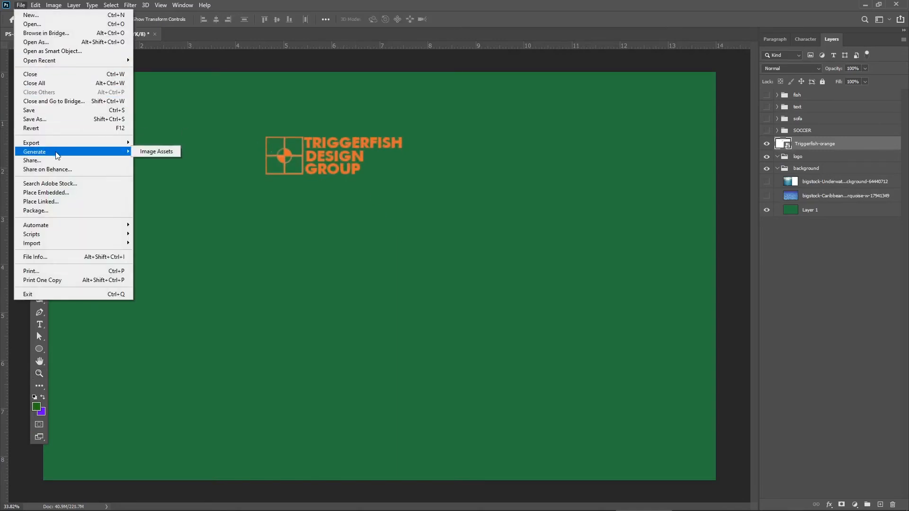
left_click(60, 193)
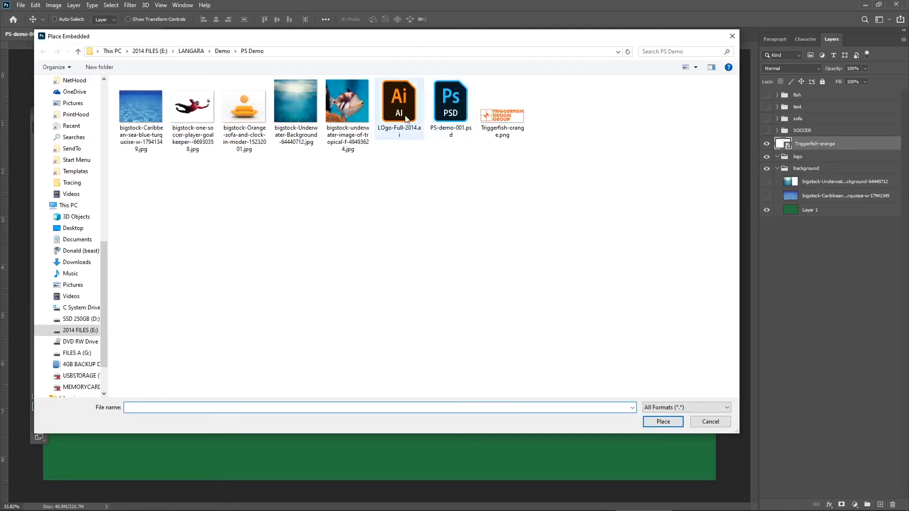
left_click(398, 107)
left_click(662, 421)
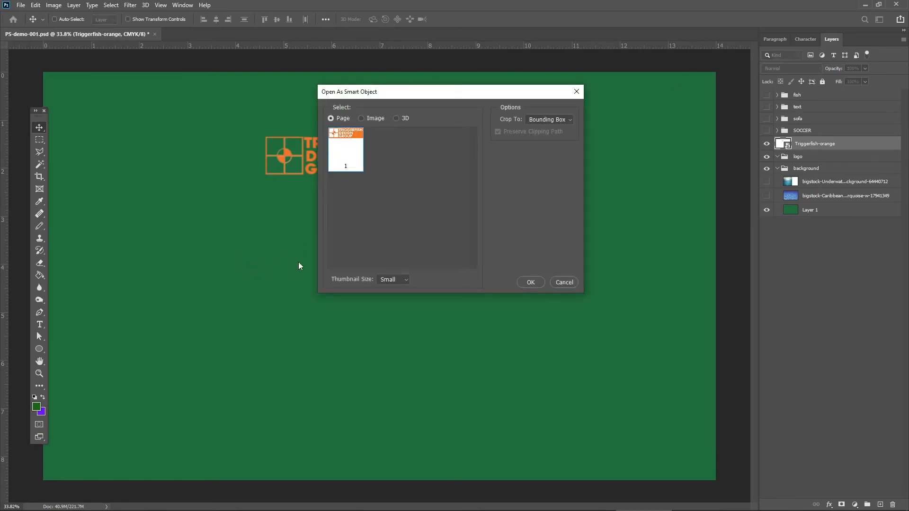
left_click_drag(406, 94, 449, 153)
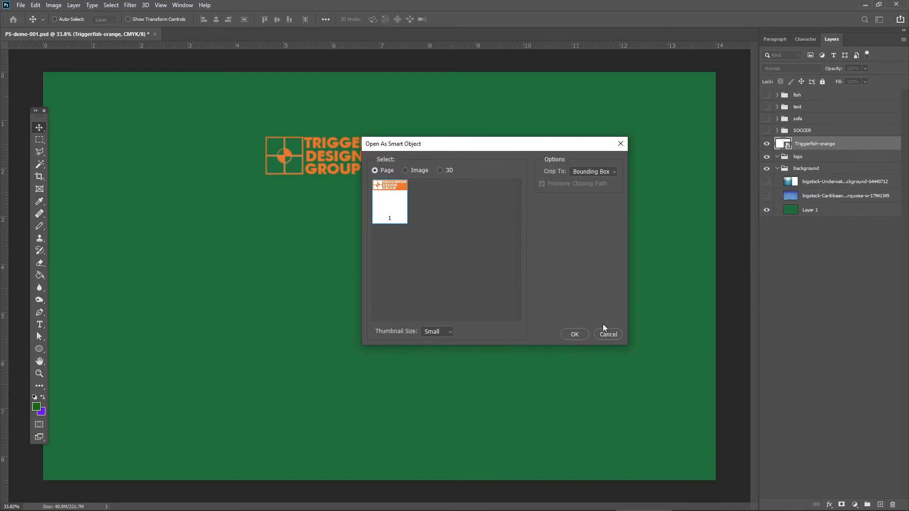
left_click(575, 334)
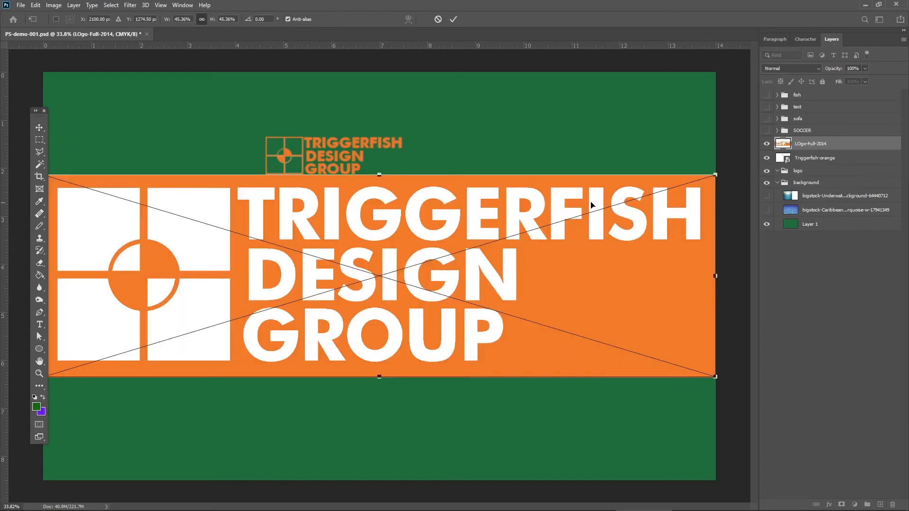
Scale the placed white-on-orange logo down to about 16.4% and position it just below the smaller orange logo.
left_click_drag(716, 174, 298, 311)
left_click_drag(257, 349, 396, 253)
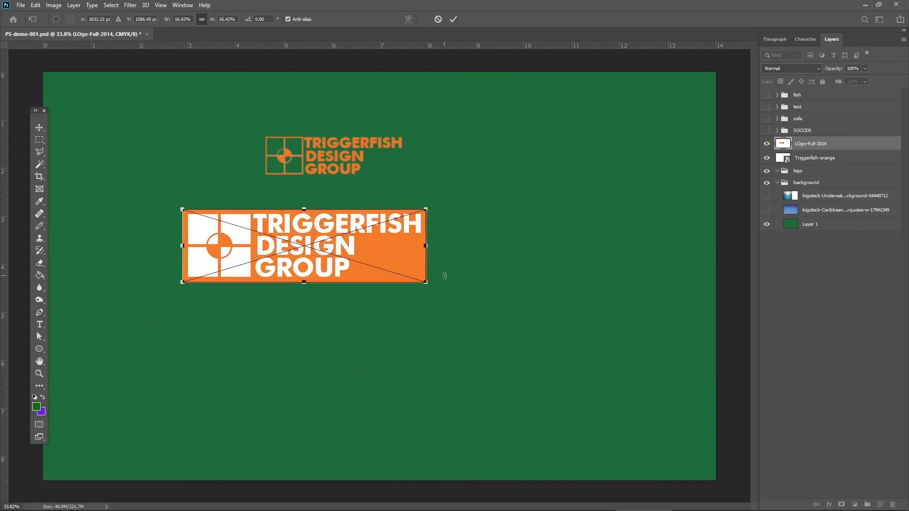
key("Return")
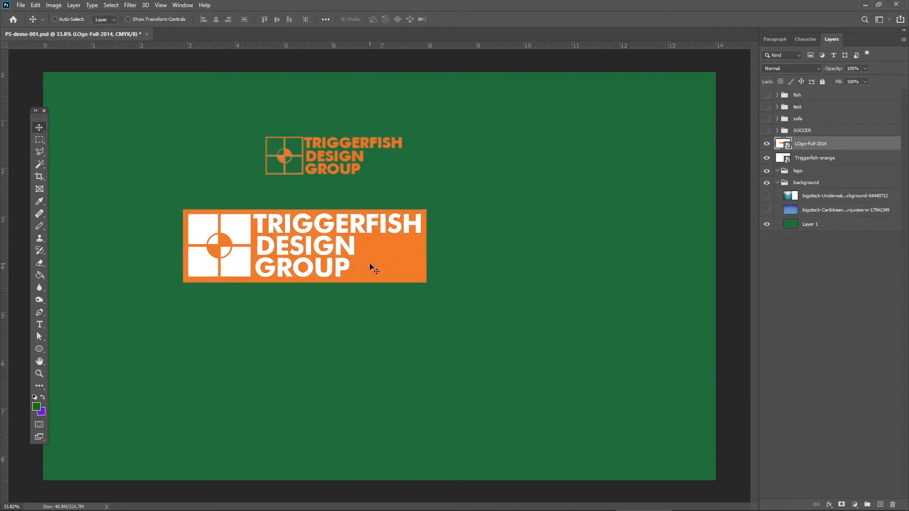
left_click_drag(369, 263, 474, 239)
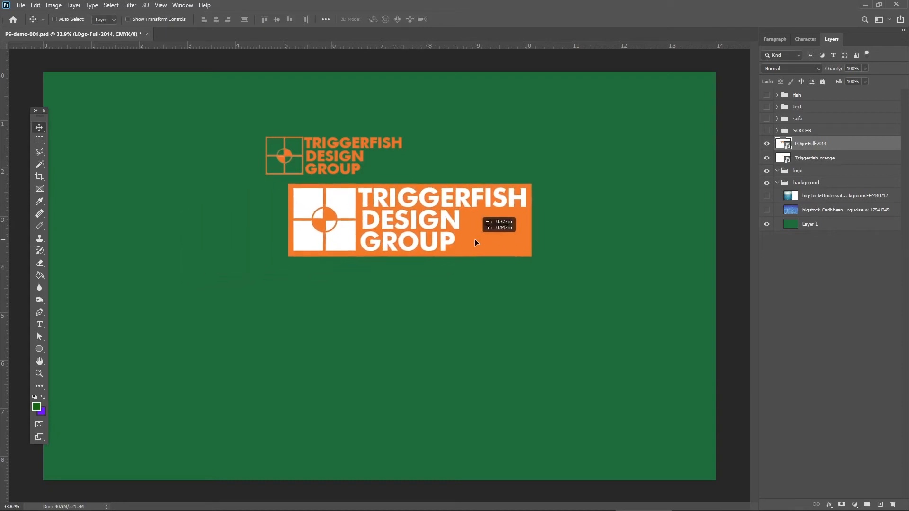
Move both Triggerfish logo layers into the logo group, and collapse and hide the group.
left_click(821, 159, "shift")
left_click_drag(814, 162, 807, 169)
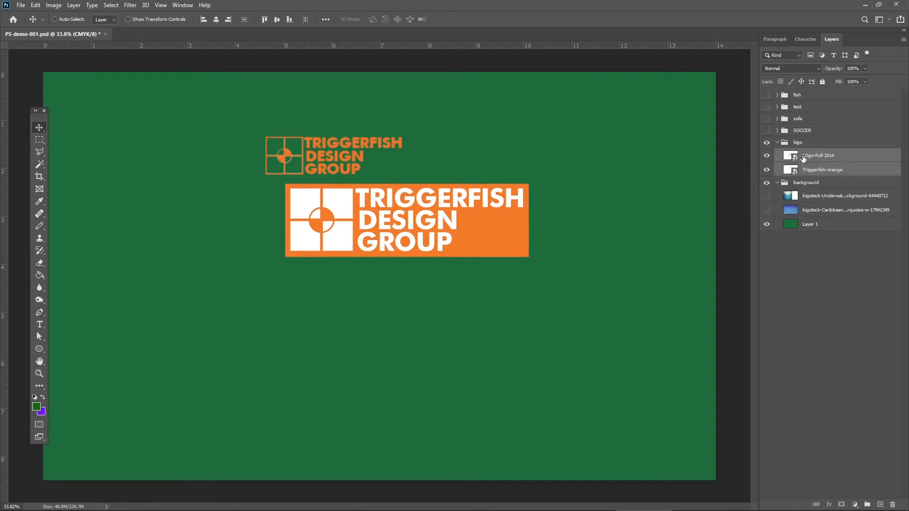
left_click(776, 143)
left_click(766, 142)
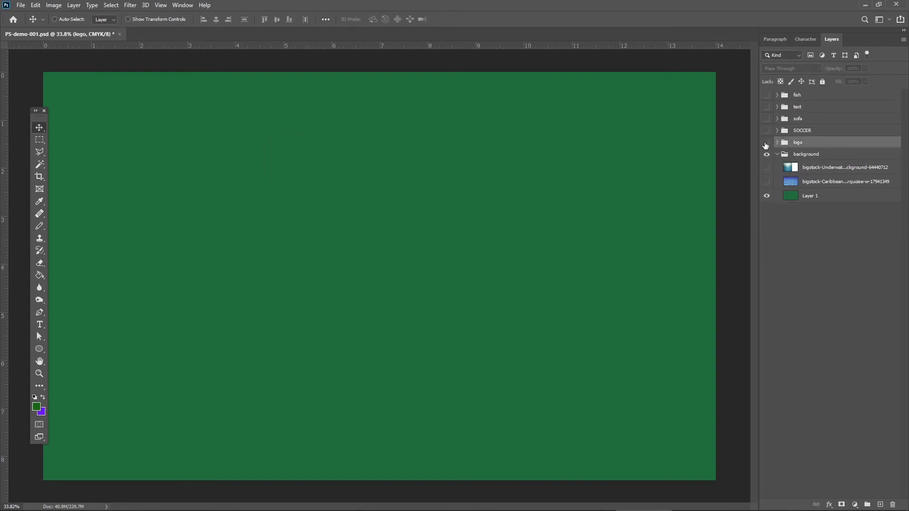
Show the text group and add a point text reading "rOCK sTAR" in it, in the canvas's upper-left area.
left_click(804, 108)
left_click(766, 107)
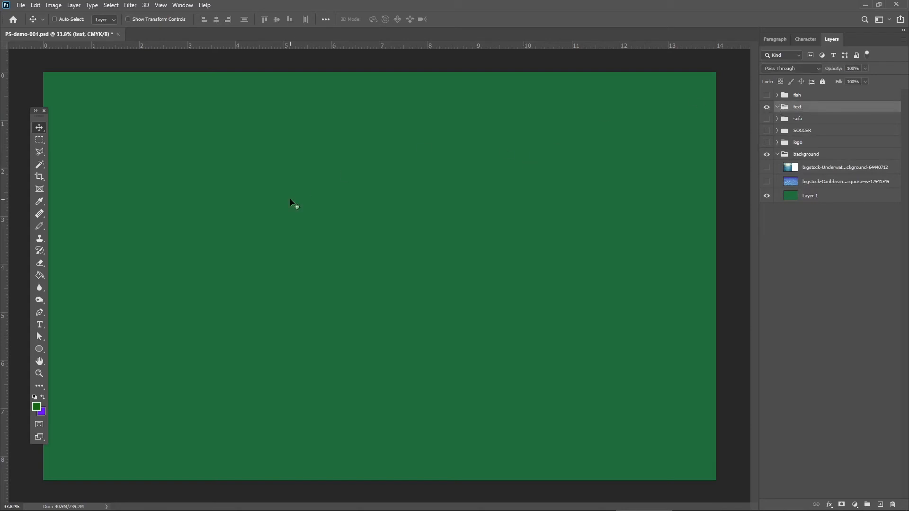
left_click(39, 326)
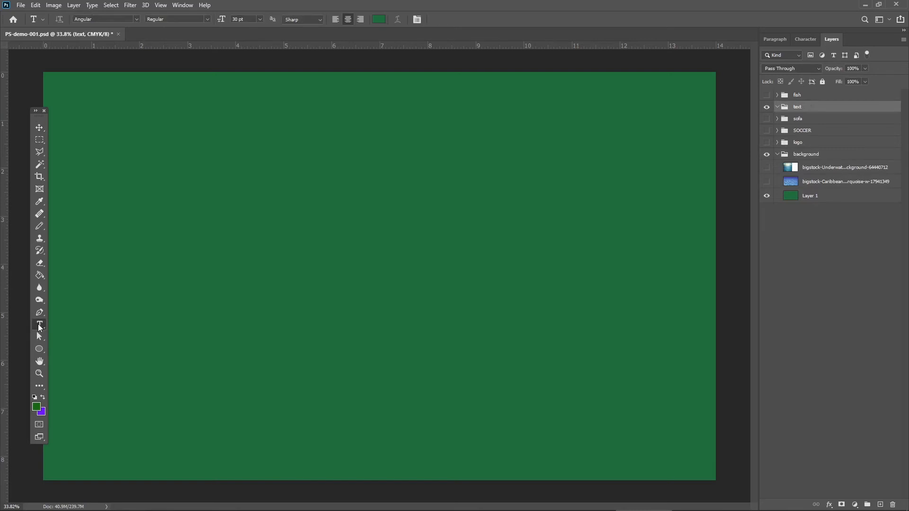
left_click(127, 223)
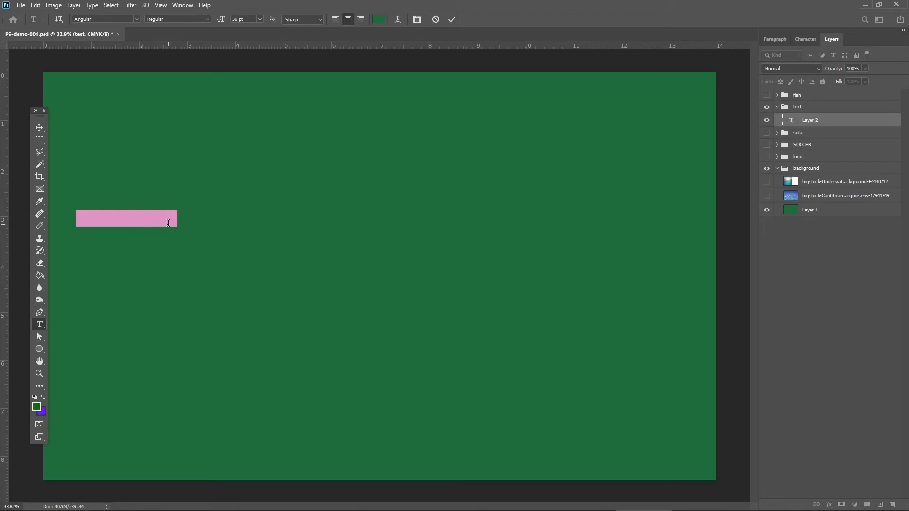
key("BackSpace")
type("Hell")
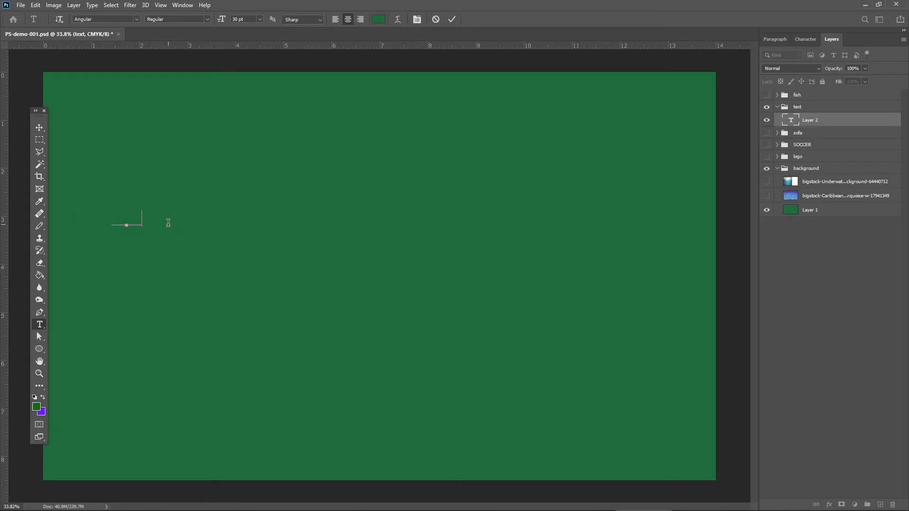
type("o world")
Color the whole text white and move it right and slightly up on the canvas.
left_click_drag(166, 219, 68, 212)
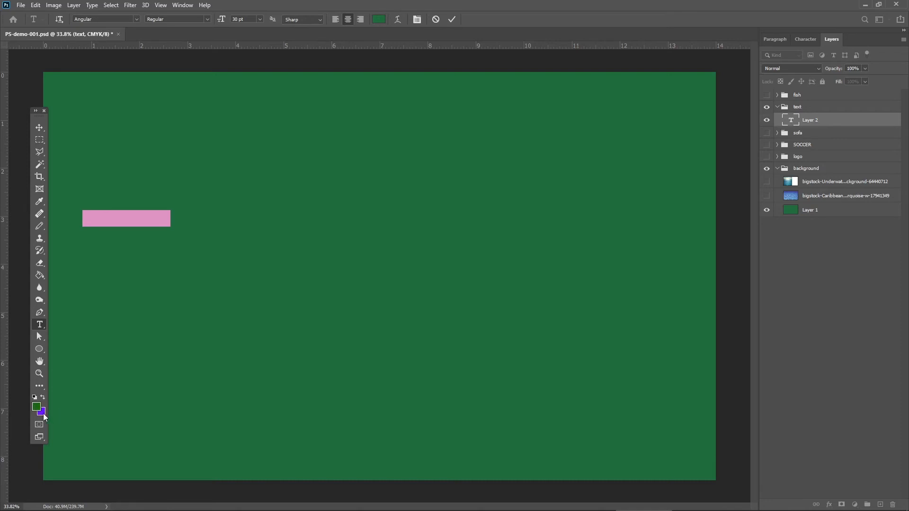
left_click(378, 21)
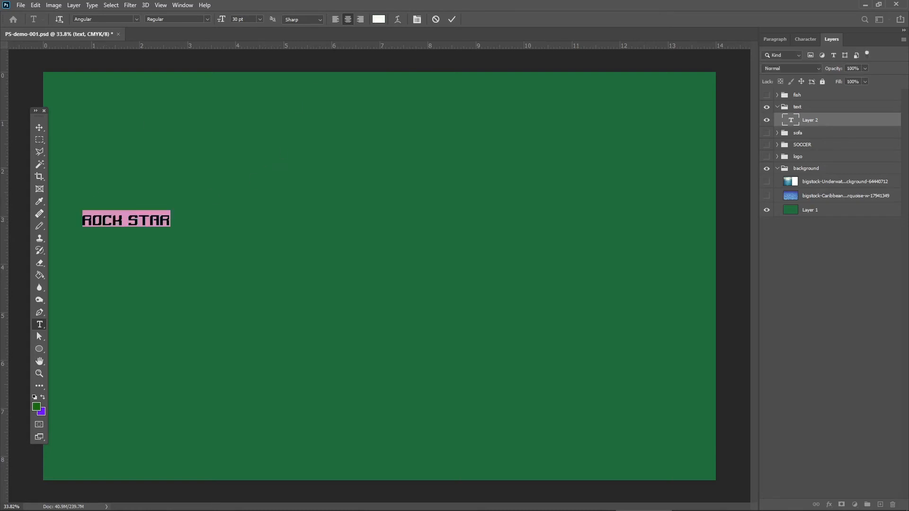
left_click(39, 127)
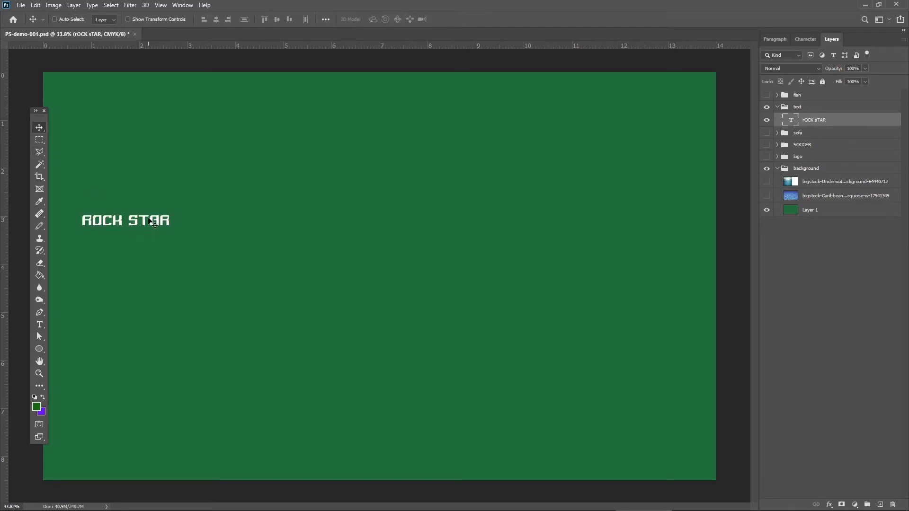
left_click_drag(149, 218, 219, 210)
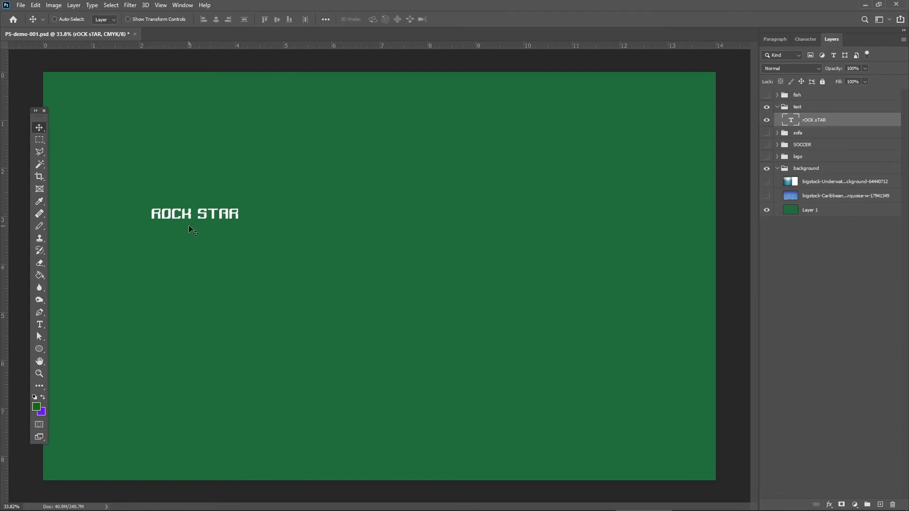
left_click_drag(189, 229, 233, 224)
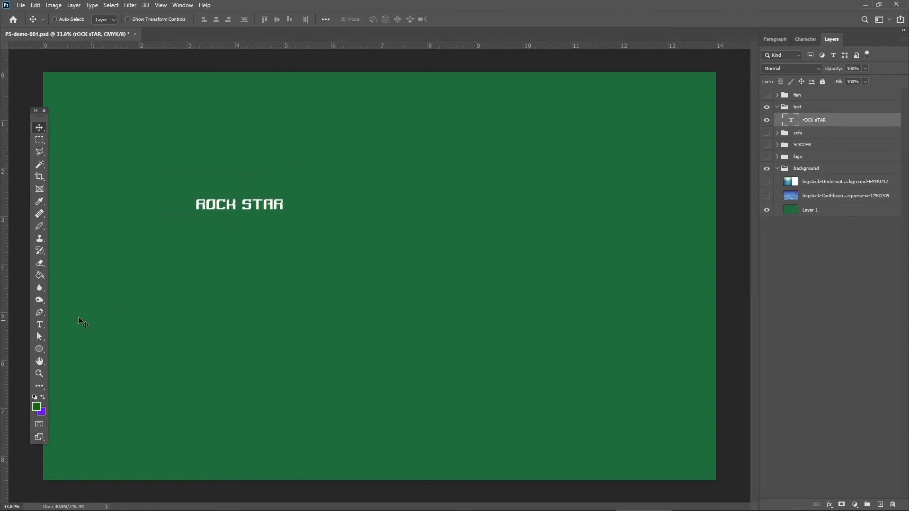
Format the whole text in yellow at 72 pt with the Amerigo BT font.
left_click(41, 325)
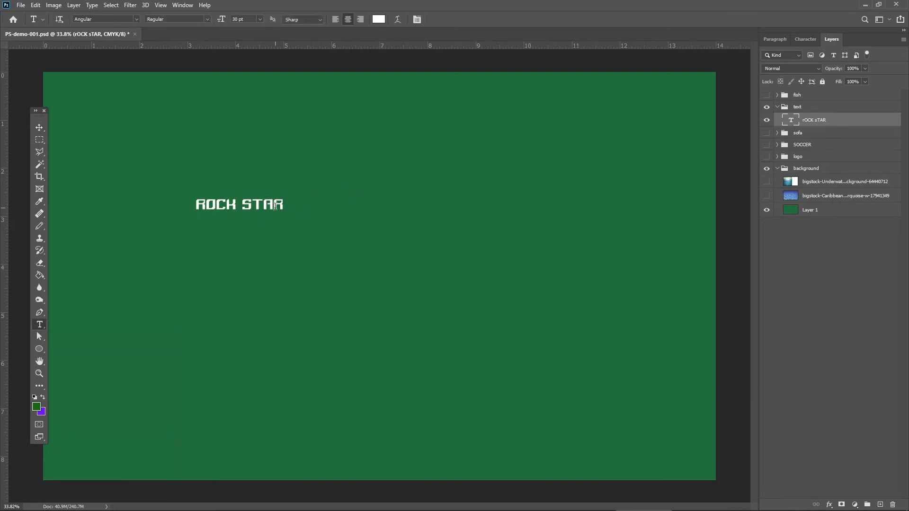
left_click_drag(283, 204, 196, 204)
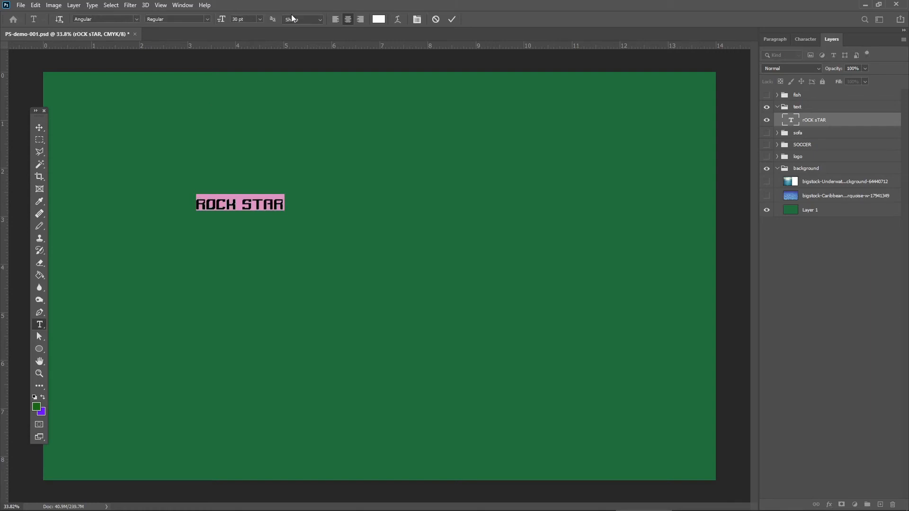
left_click(375, 21)
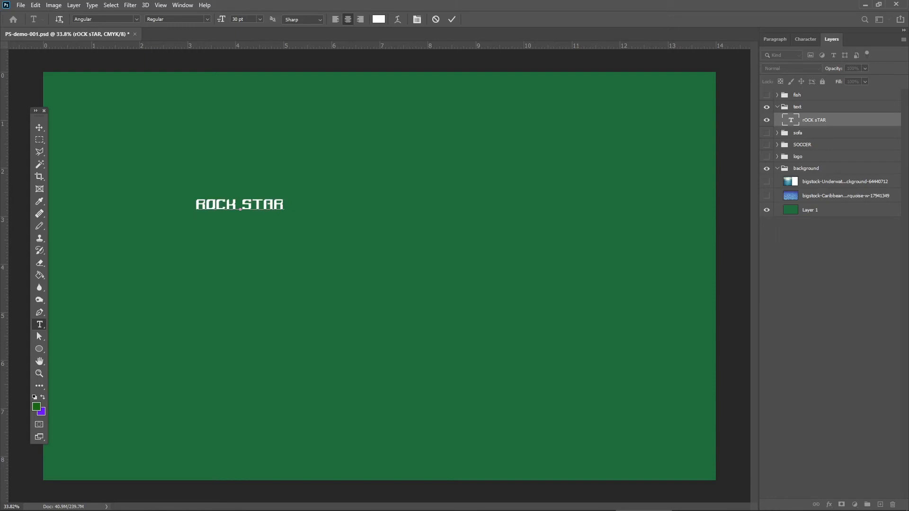
key("Return")
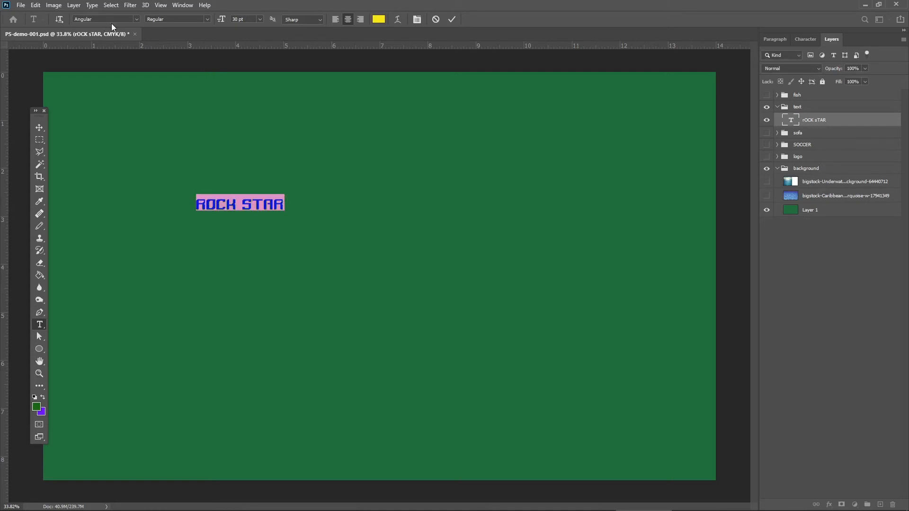
left_click(259, 19)
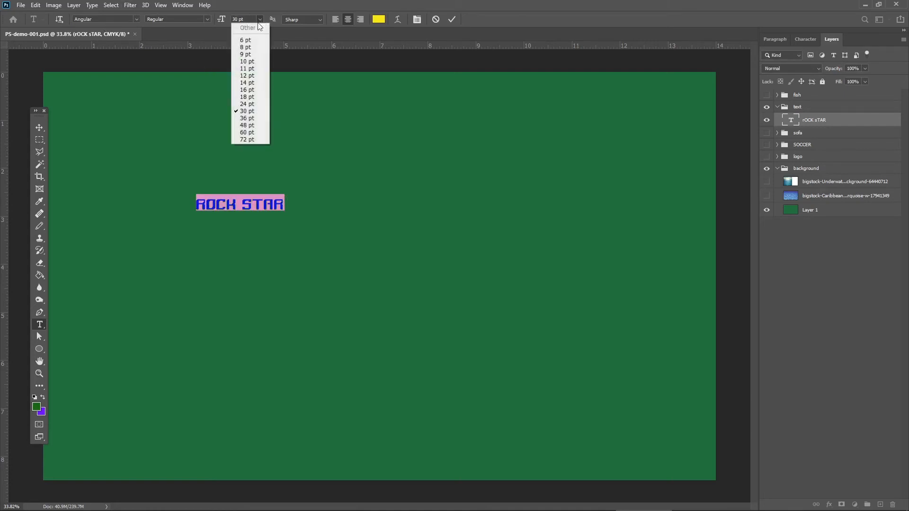
left_click(252, 140)
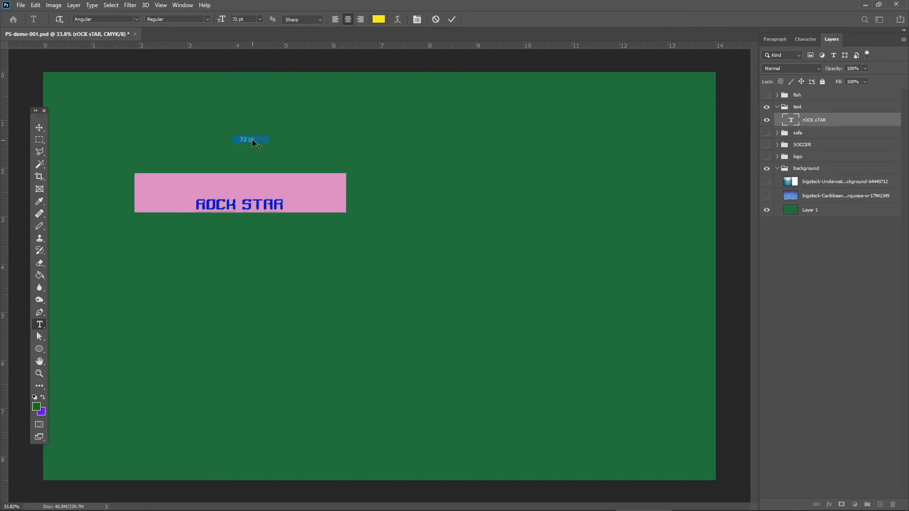
left_click(136, 19)
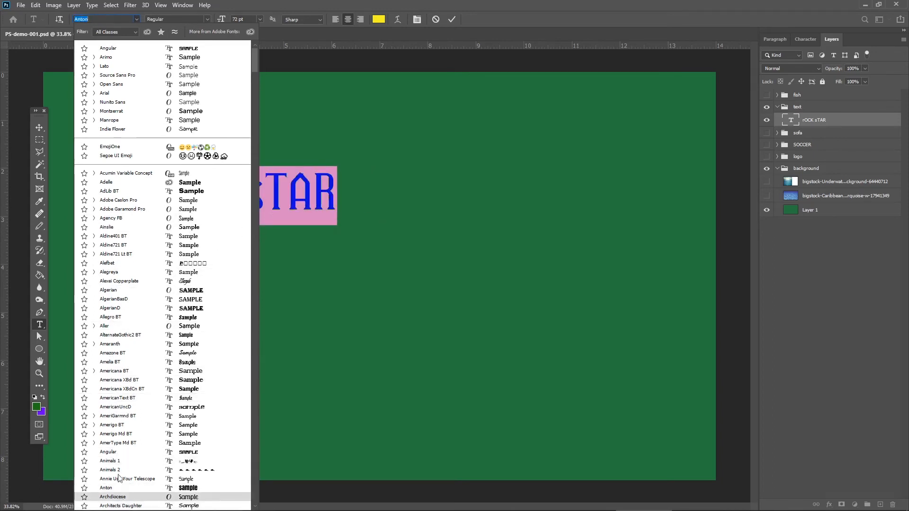
left_click(124, 425)
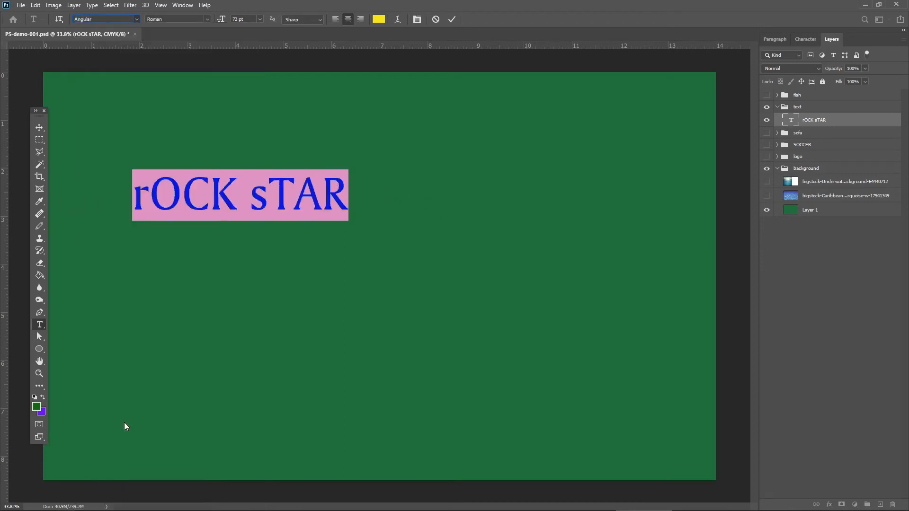
Replace the lowercase r and s with capitals so the text reads "ROCK STAR", and move it slightly right.
left_click(141, 194)
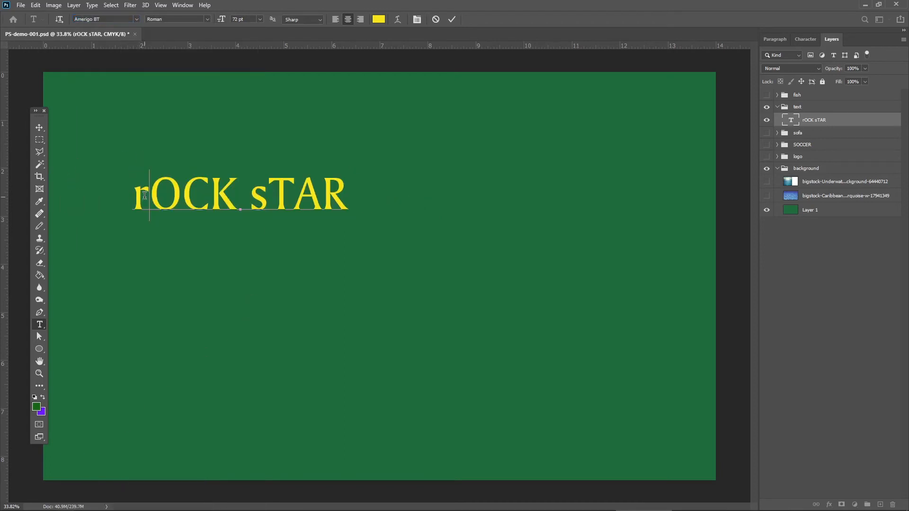
left_click_drag(148, 194, 123, 194)
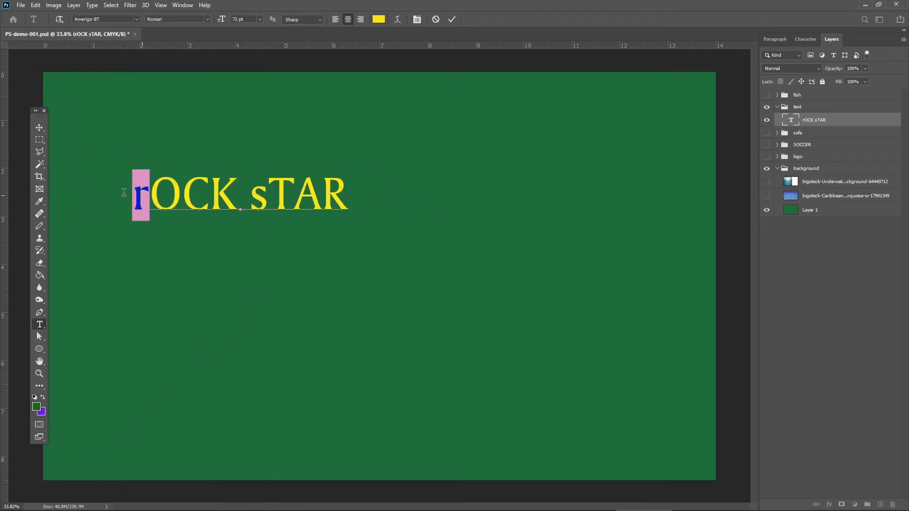
left_click(154, 198)
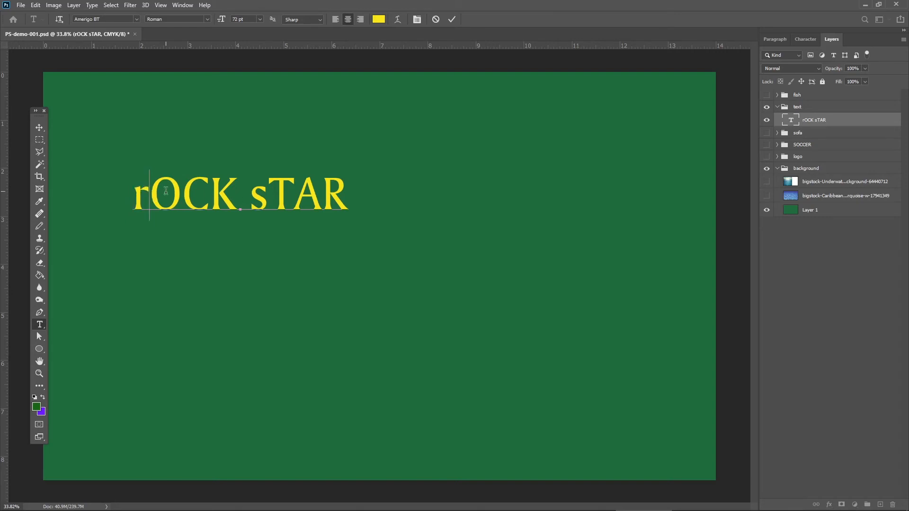
key("BackSpace")
type("R")
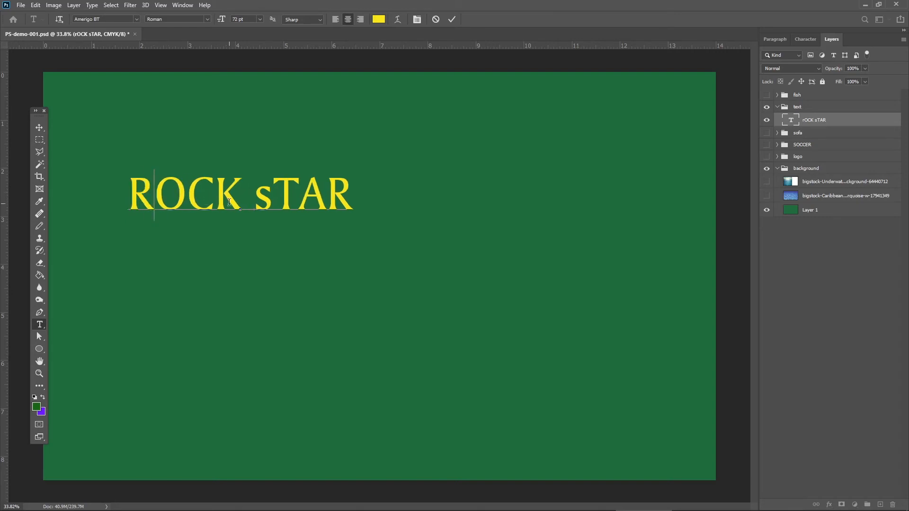
left_click_drag(263, 197, 259, 196)
type("S")
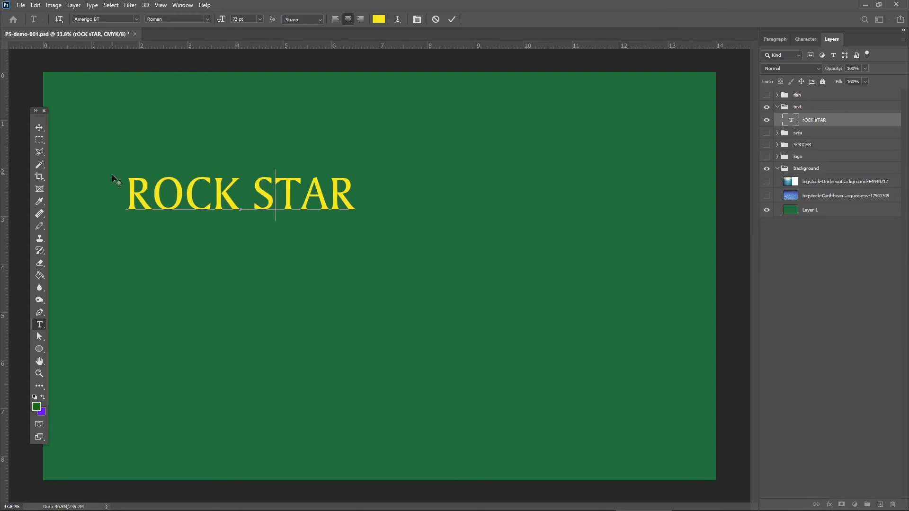
left_click(39, 128)
left_click_drag(209, 212, 249, 209)
Try the Allegro BT font on the ROCK STAR text and check which styles it offers.
left_click(41, 326)
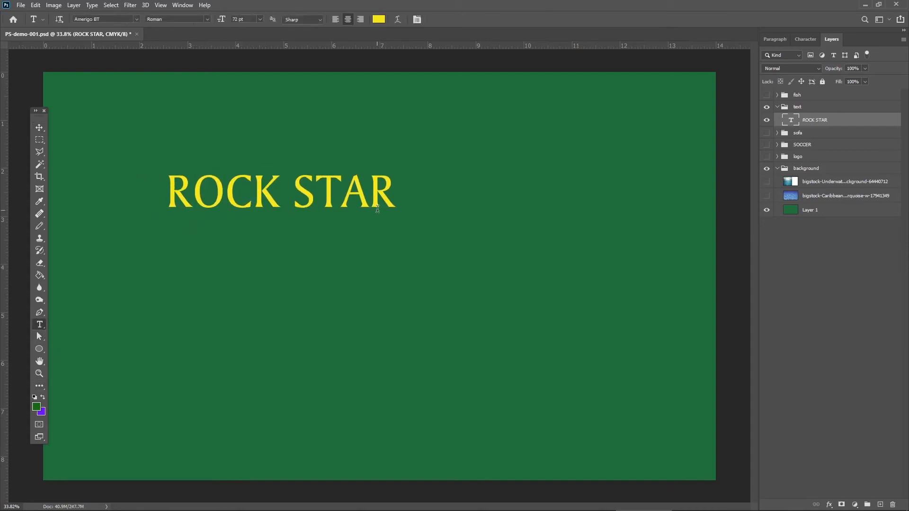
left_click_drag(386, 187, 114, 149)
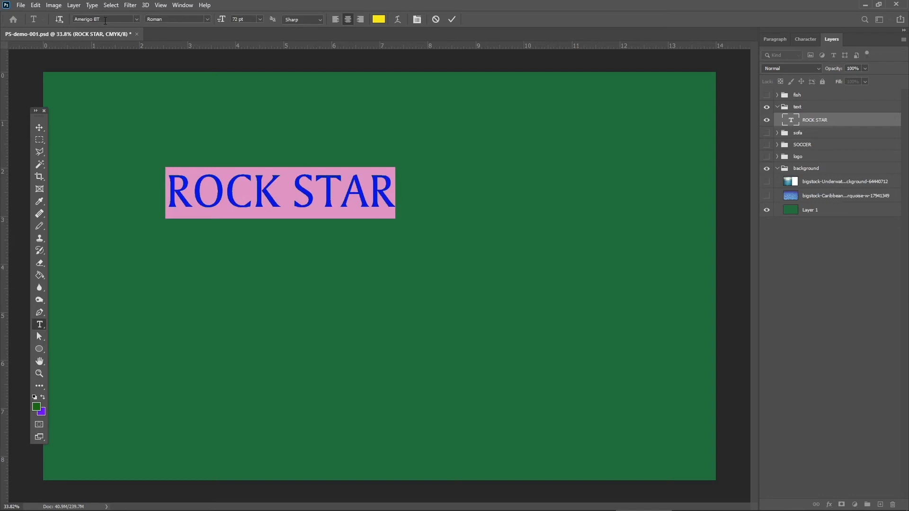
left_click(136, 19)
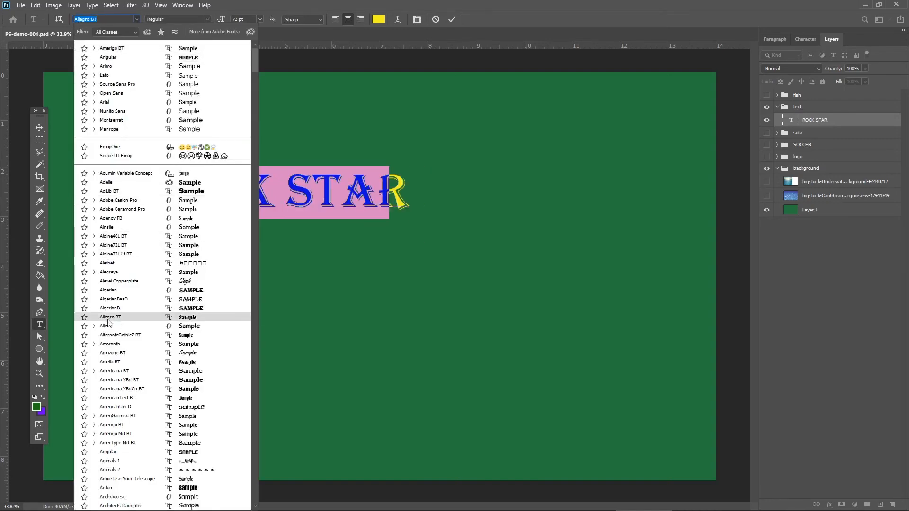
left_click(110, 317)
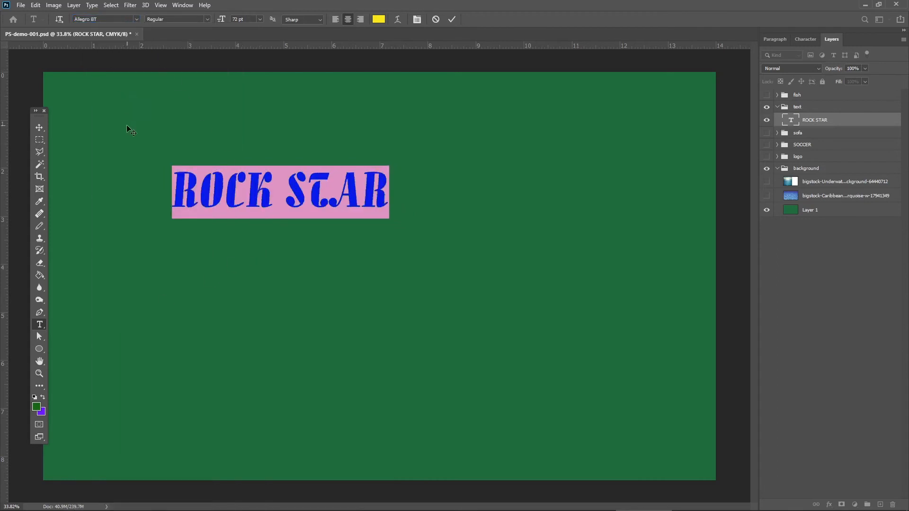
left_click(207, 20)
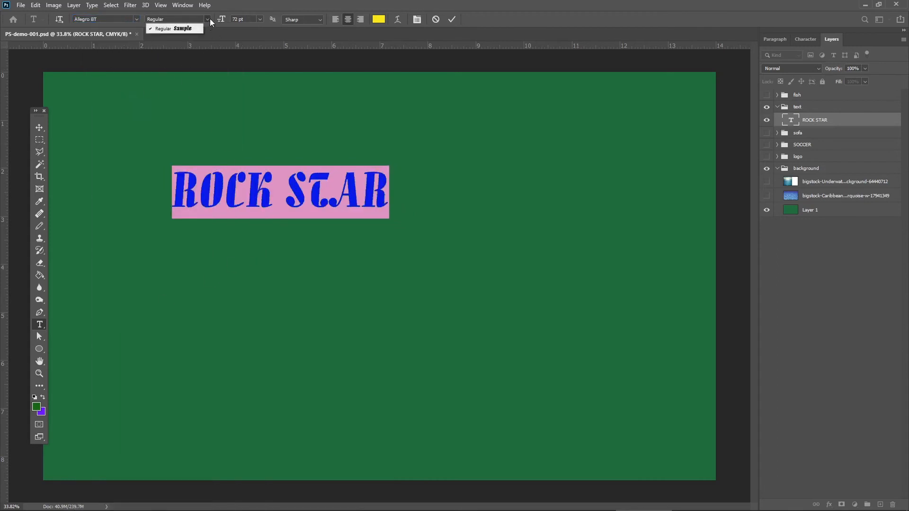
Set the ROCK STAR text in Arial Bold Italic and nudge it slightly to the right.
left_click(137, 19)
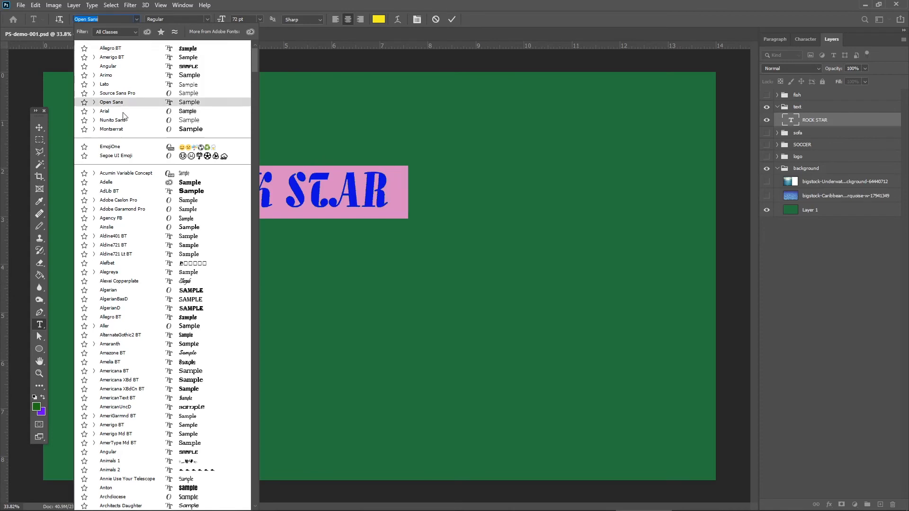
left_click(115, 112)
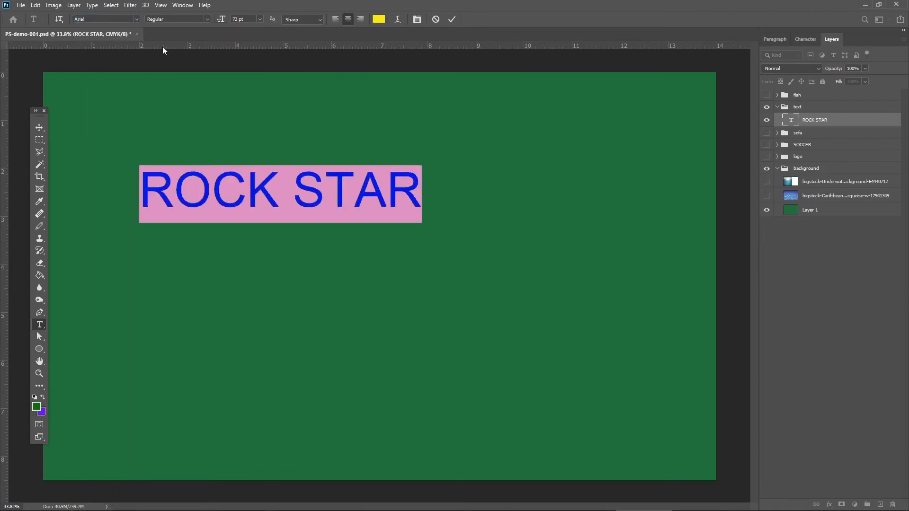
left_click(207, 20)
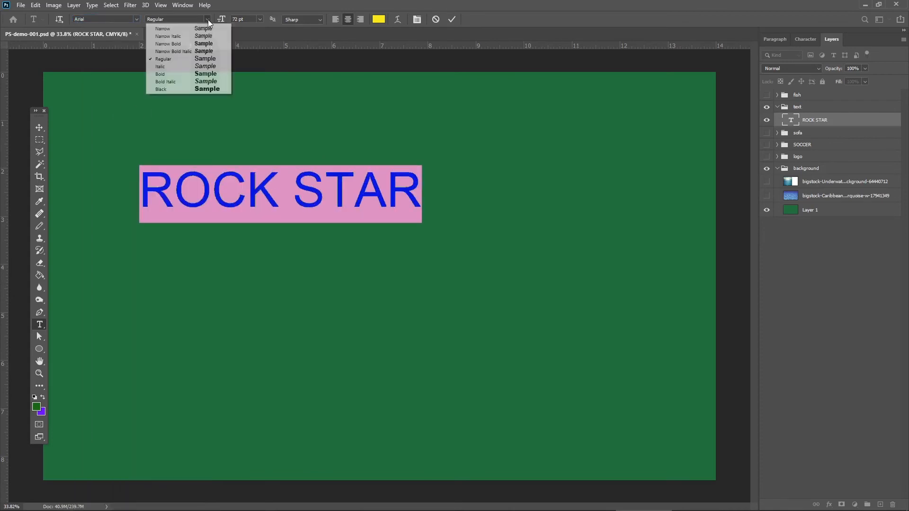
left_click(179, 82)
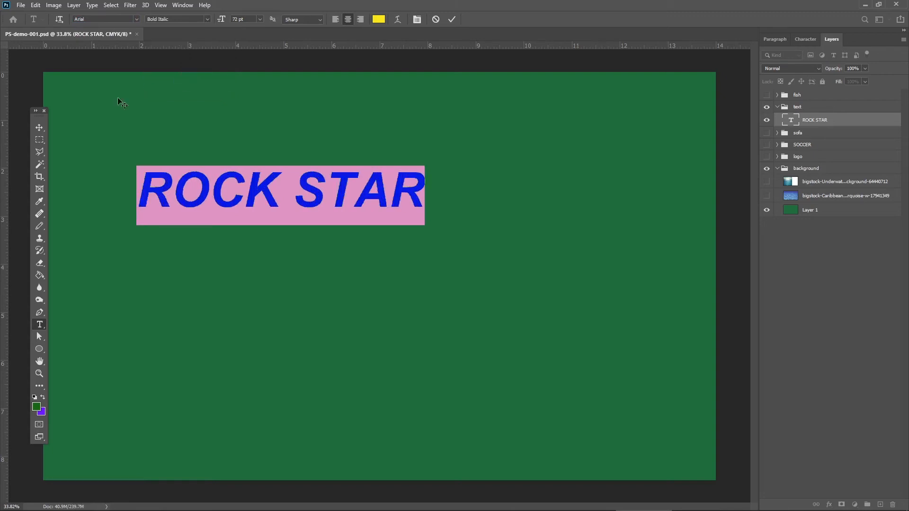
left_click(38, 127)
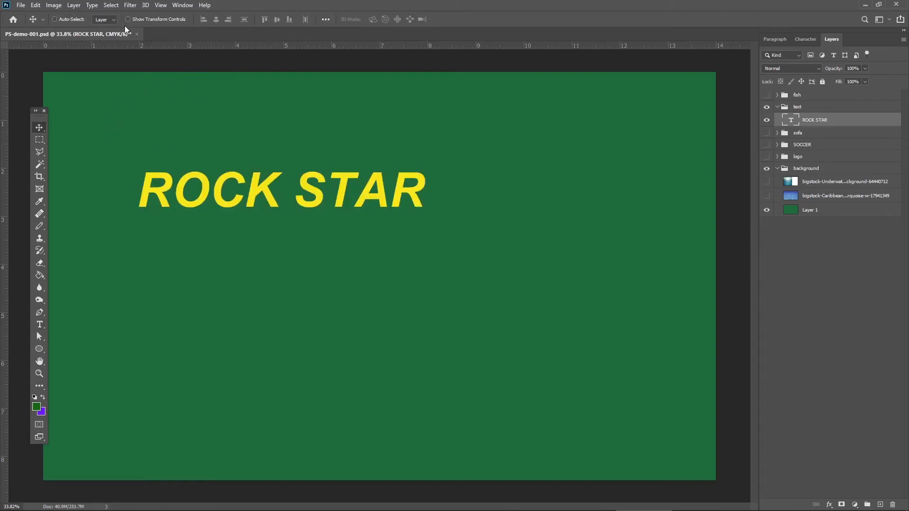
left_click_drag(155, 194, 157, 194)
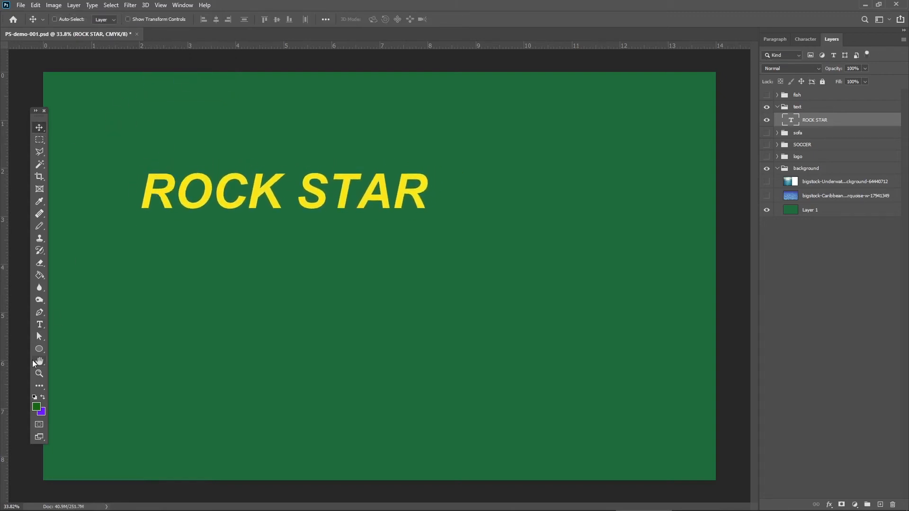
Recolor only the word STAR orange and commit the text edit.
left_click(38, 328)
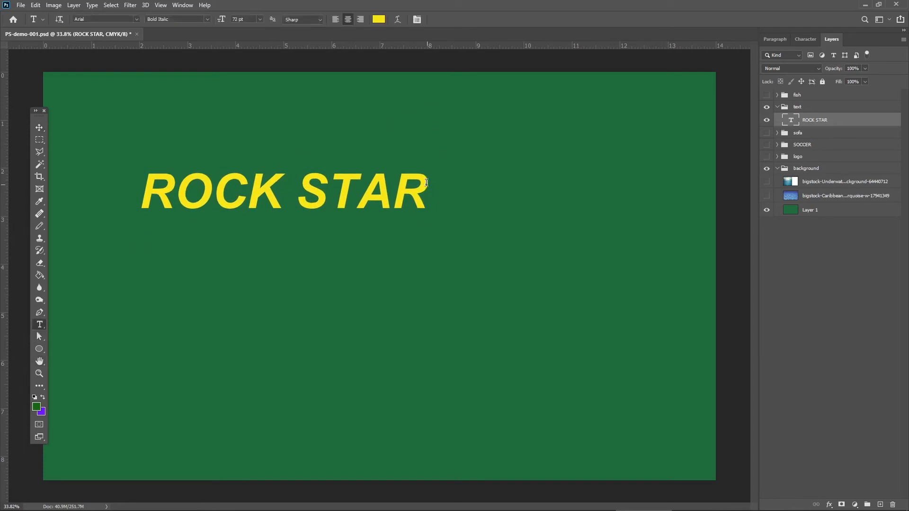
left_click_drag(426, 182, 116, 155)
left_click_drag(428, 182, 301, 172)
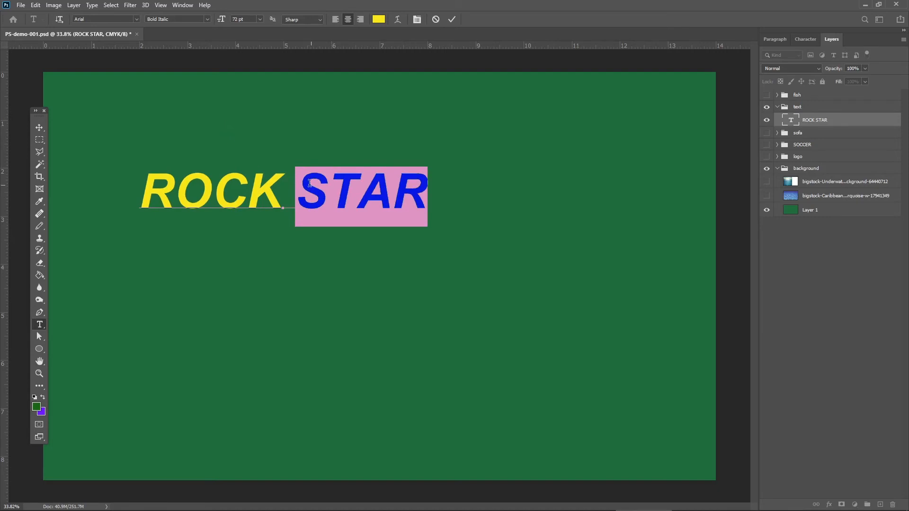
left_click(379, 20)
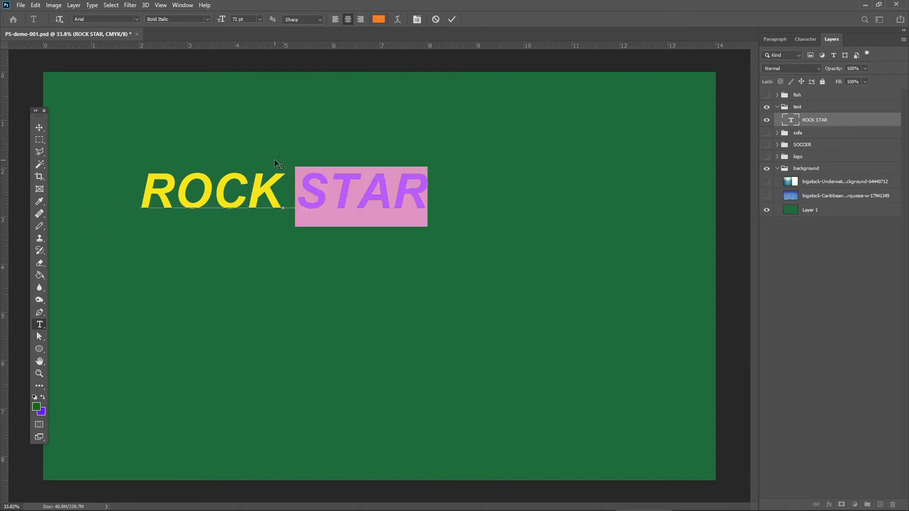
left_click(312, 191)
left_click_drag(312, 191, 439, 194)
left_click(40, 127)
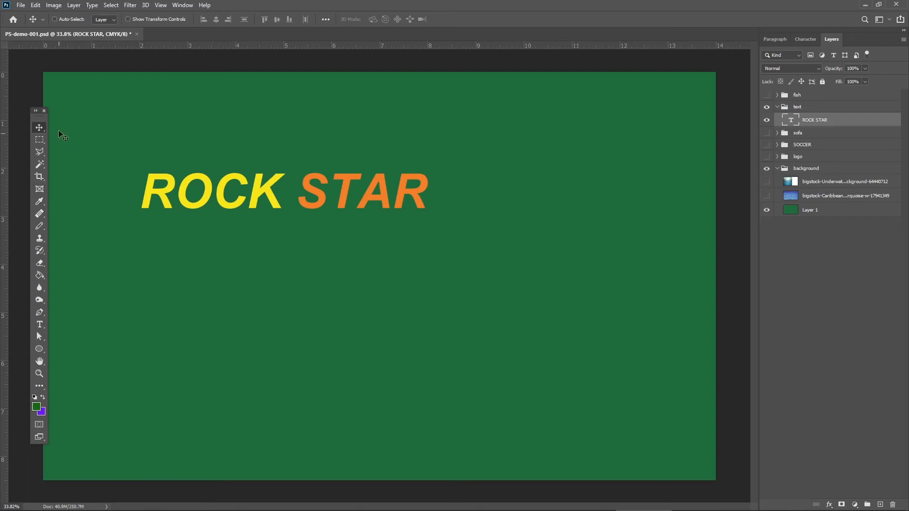
Move the ROCK STAR text slightly down and to the right, and check its layer commands for Rasterize Type without applying it.
left_click(40, 324)
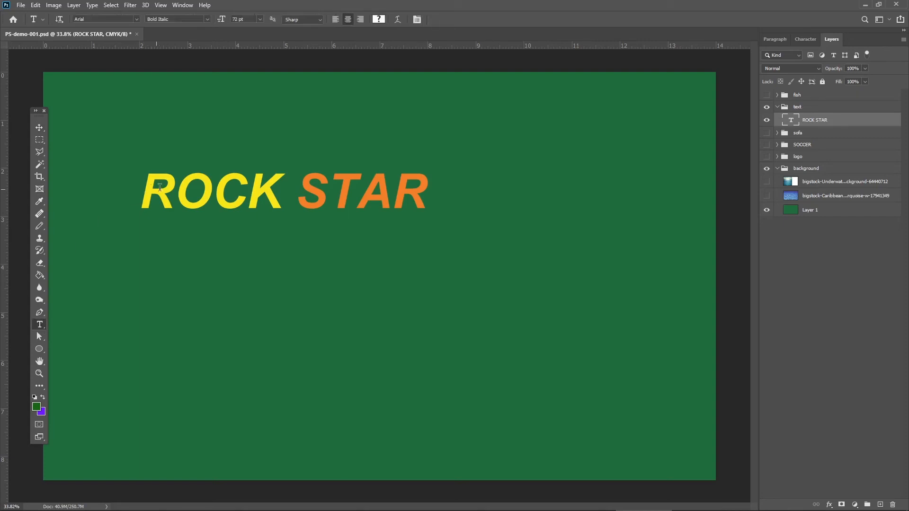
left_click_drag(141, 197, 493, 207)
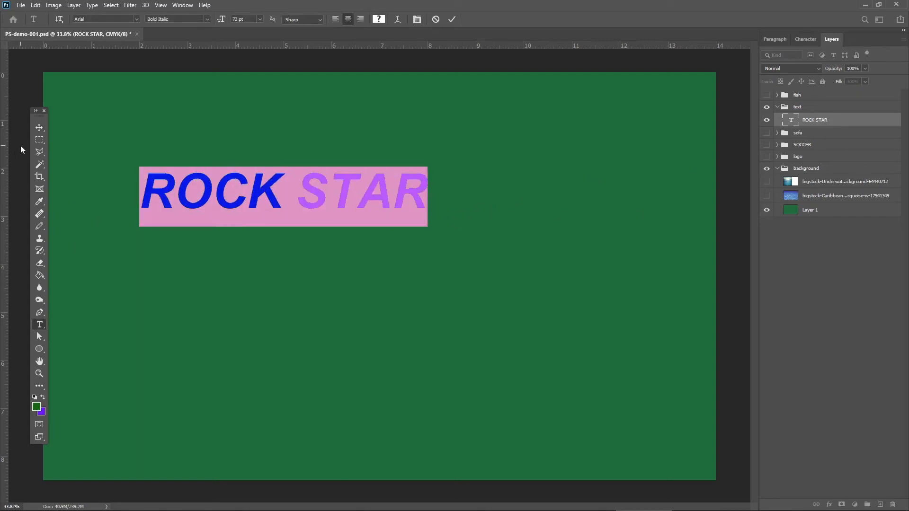
left_click(39, 127)
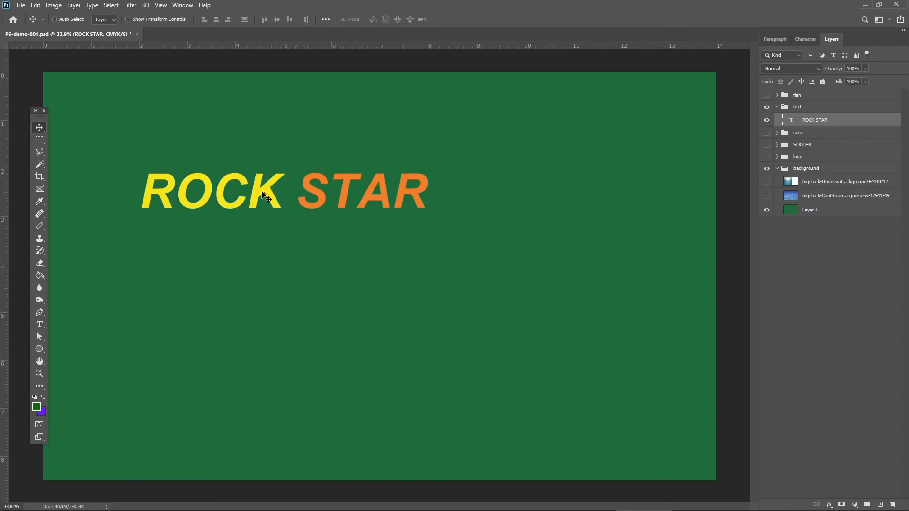
left_click_drag(265, 194, 273, 208)
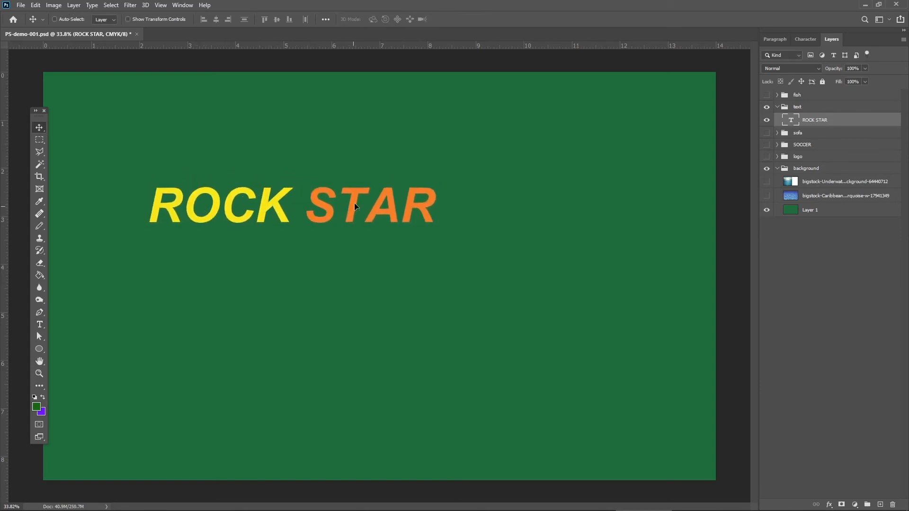
left_click_drag(354, 202, 357, 198)
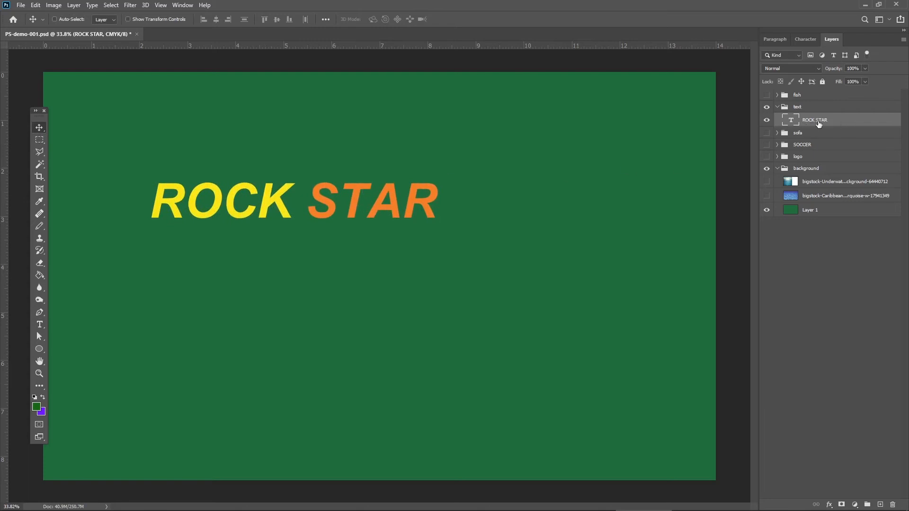
right_click(818, 124)
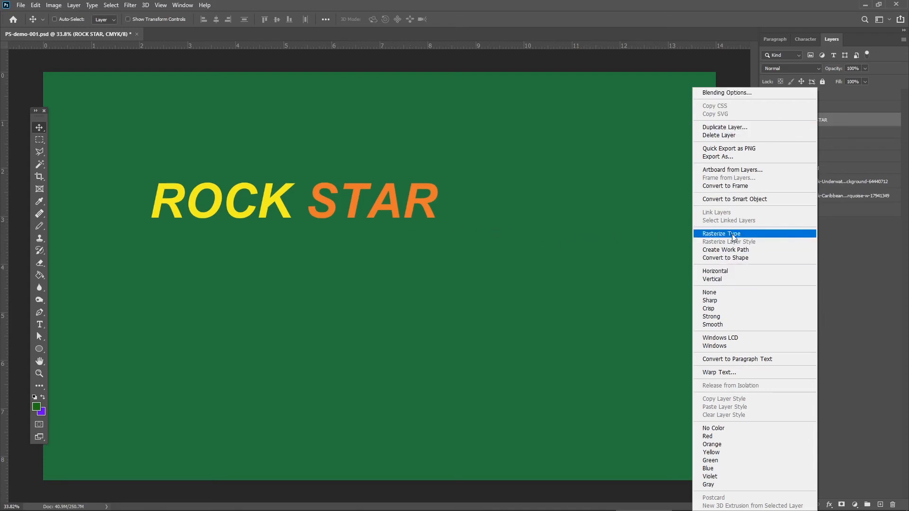
left_click(634, 239)
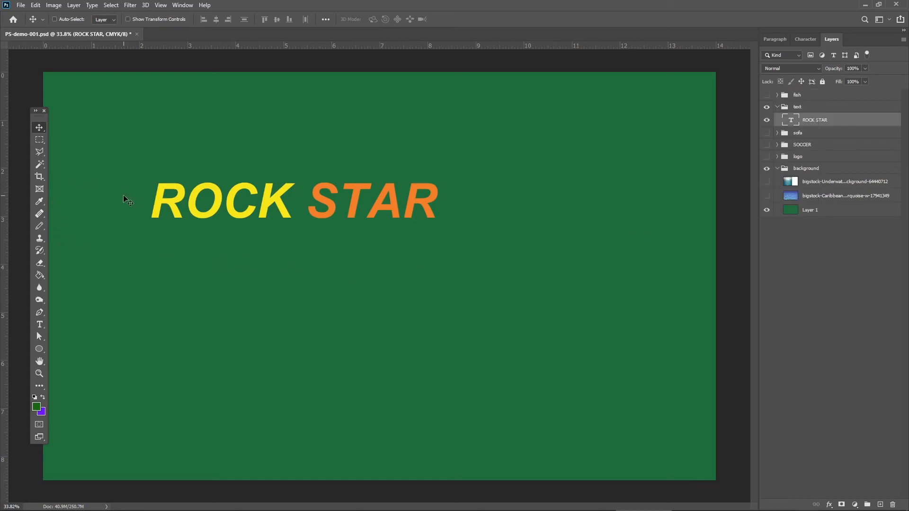
Collapse and hide the text group, and show the underwater image layer in the background group.
left_click_drag(39, 115, 54, 115)
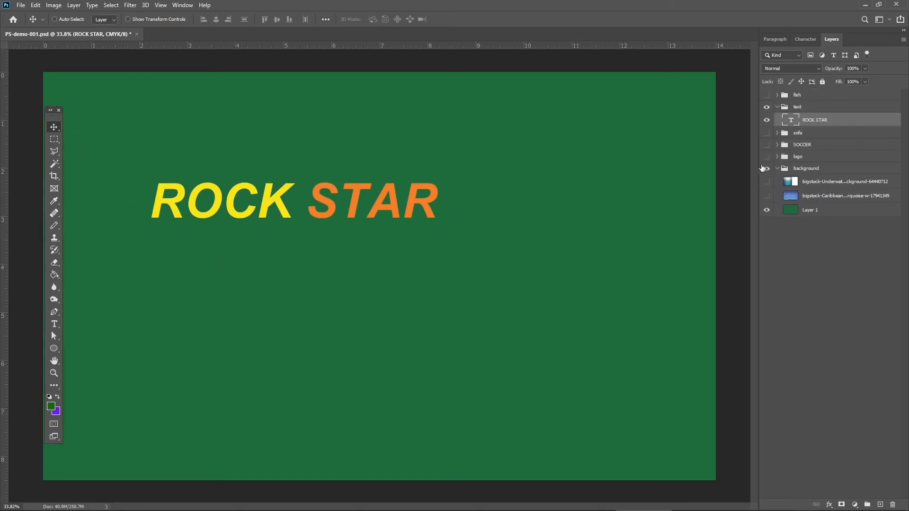
left_click(777, 107)
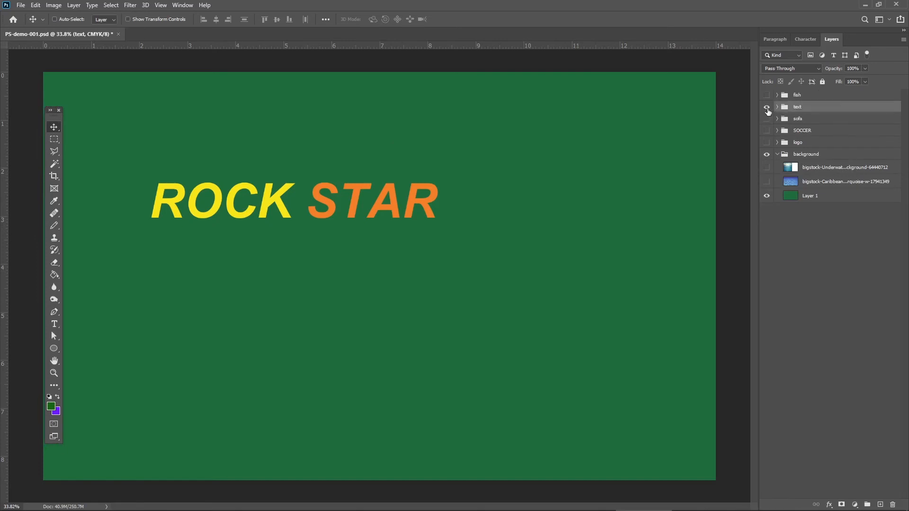
left_click(766, 108)
left_click(766, 168)
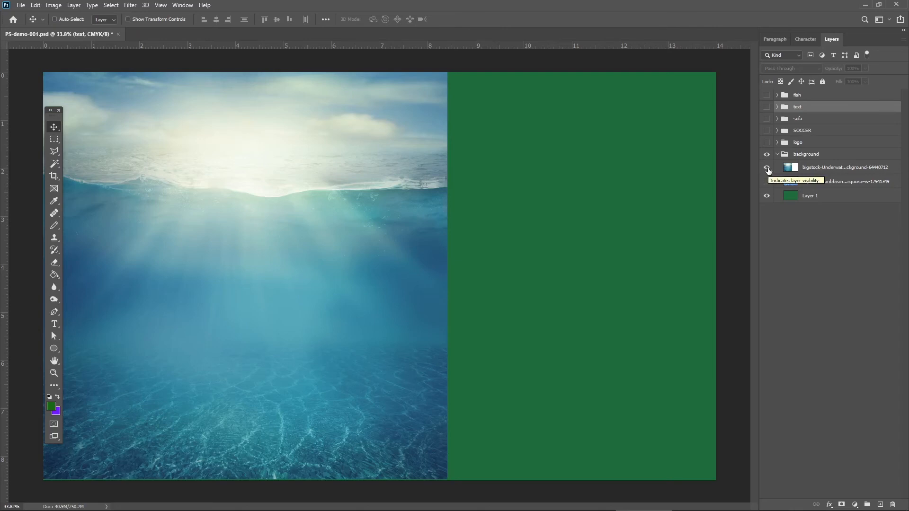
Stretch the underwater image horizontally to about 166.5% so it spans the full canvas width.
left_click(807, 168)
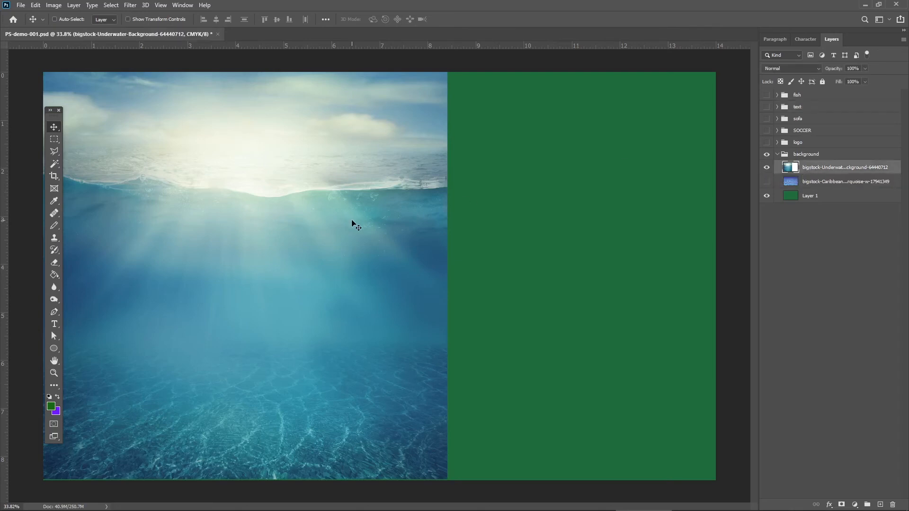
key("ctrl")
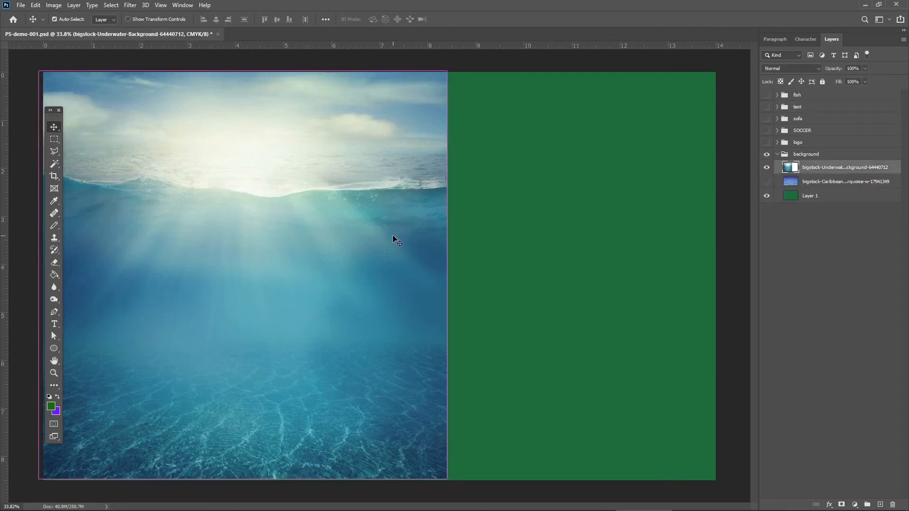
key("t")
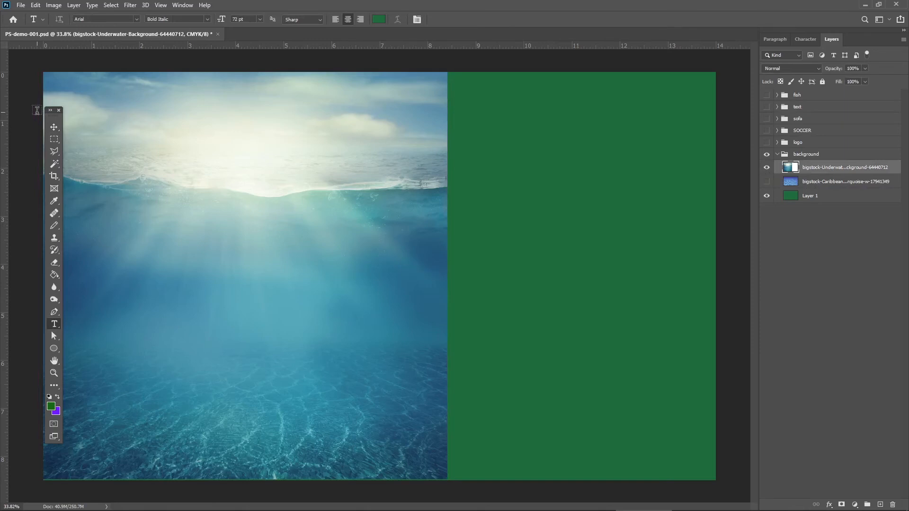
left_click(54, 127)
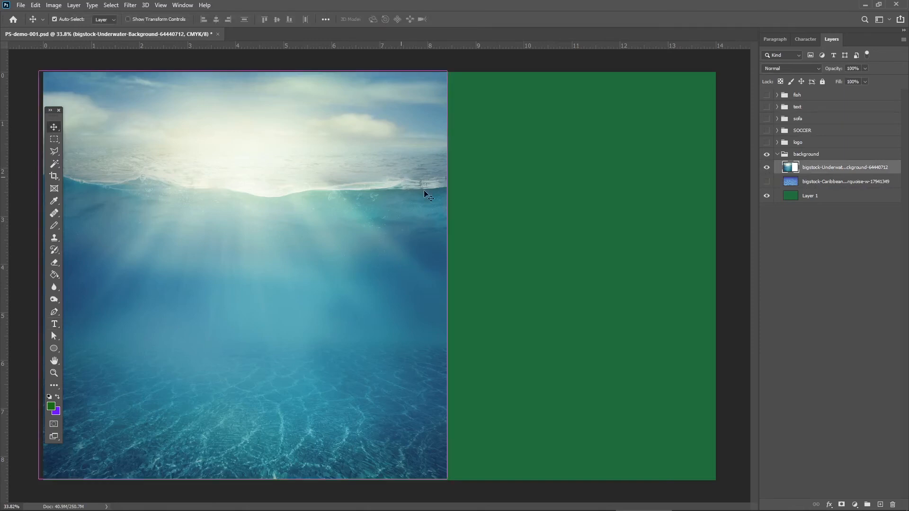
key("ctrl+t")
left_click_drag(448, 275, 720, 289)
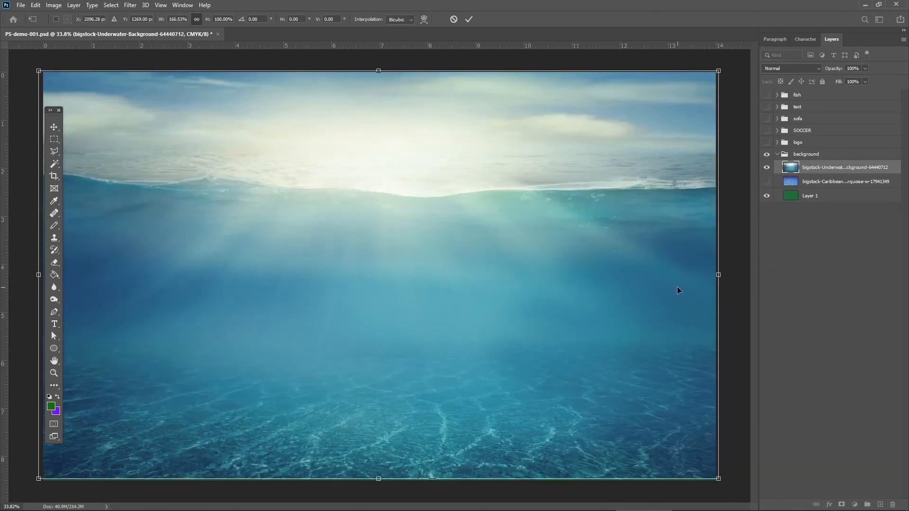
key("Return")
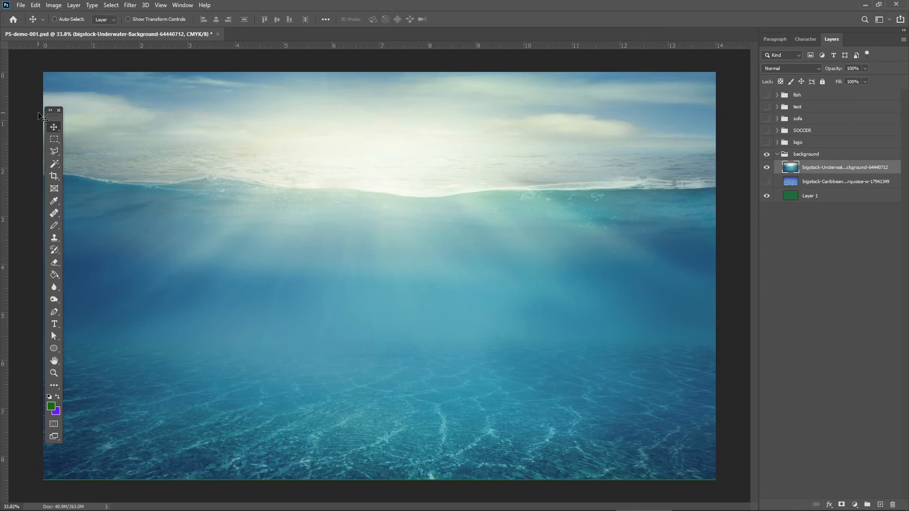
Hide the green Layer 1 and stretch the underwater image to about 101.5% height to cover the canvas's lower edge.
left_click_drag(42, 115, 14, 107)
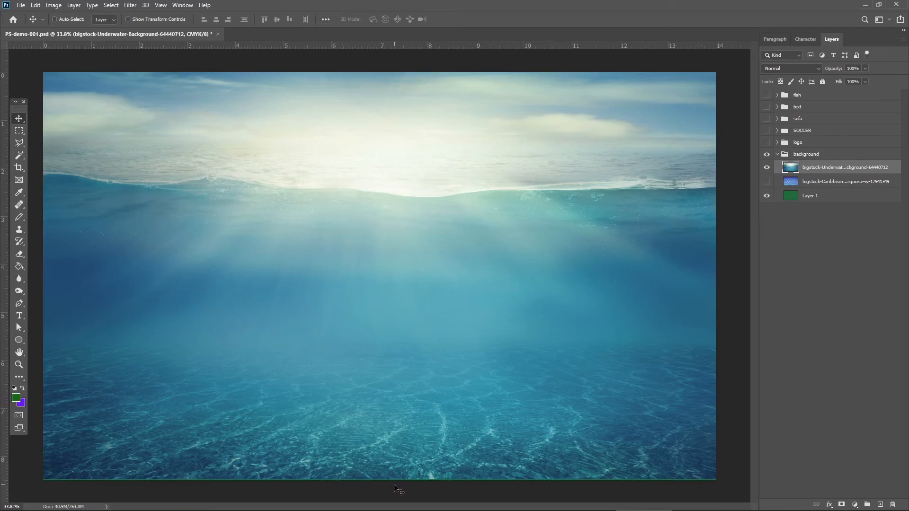
left_click(766, 195)
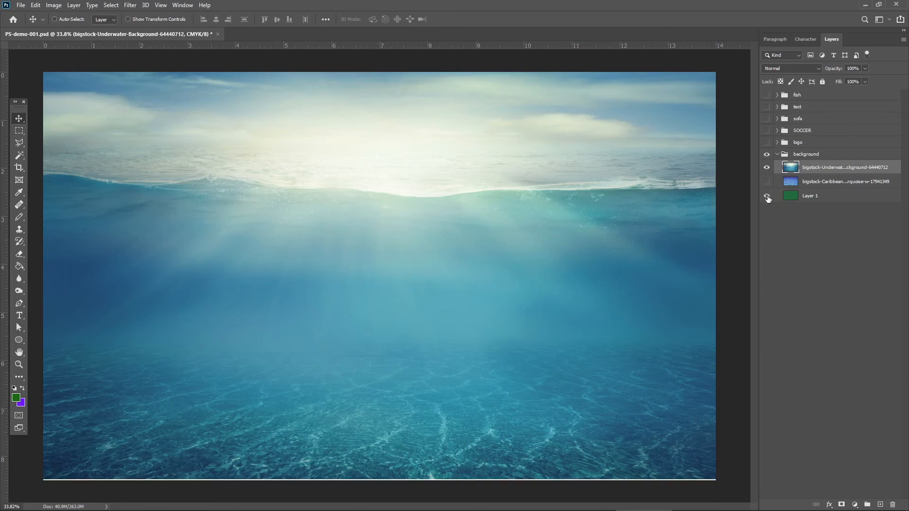
left_click(766, 196)
left_click(766, 197)
key("ctrl+t")
left_click_drag(381, 480, 378, 484)
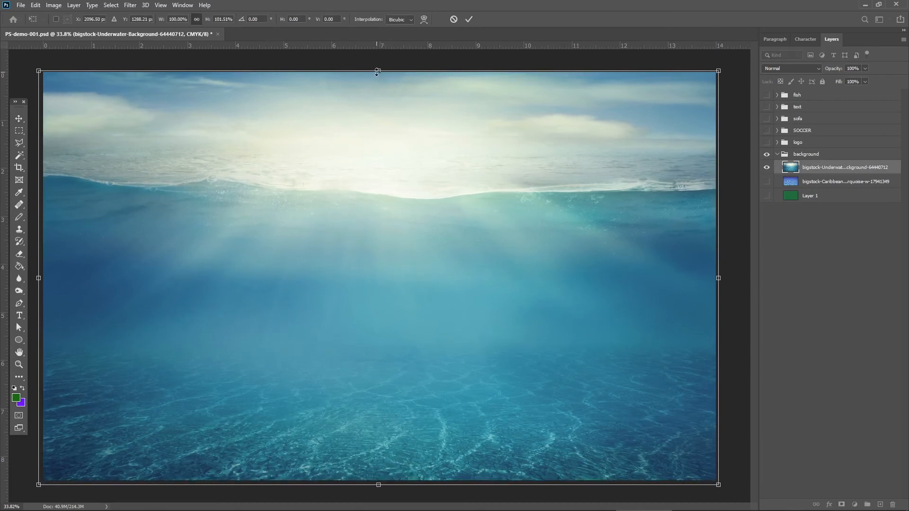
left_click_drag(377, 73, 376, 71)
key("Return")
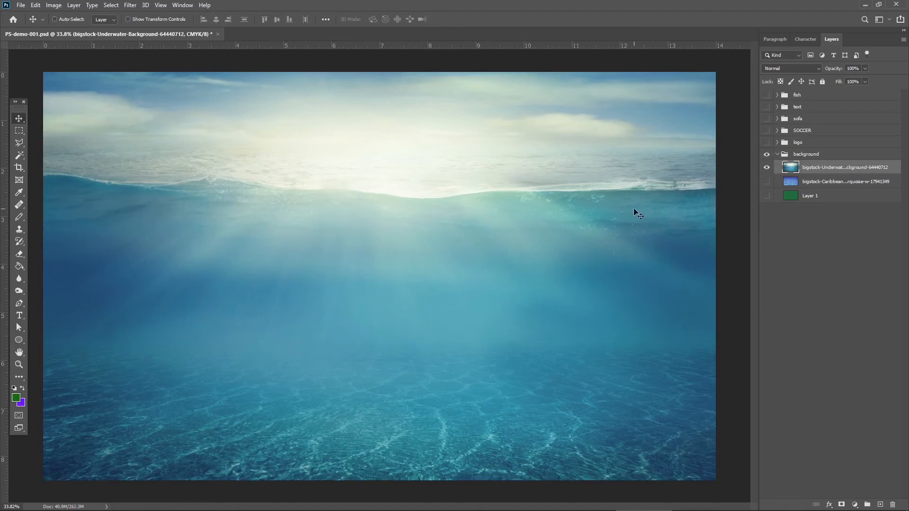
Lock the whole background group and collapse it.
left_click(777, 154)
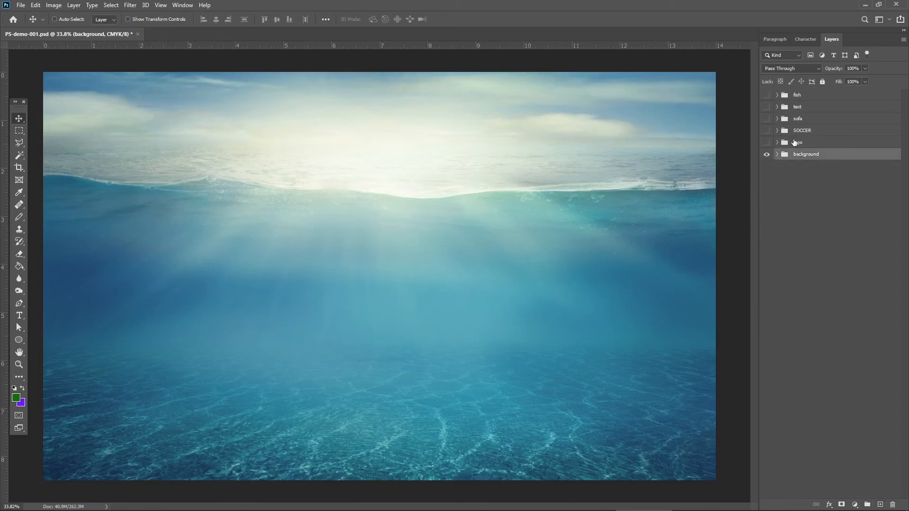
left_click(777, 155)
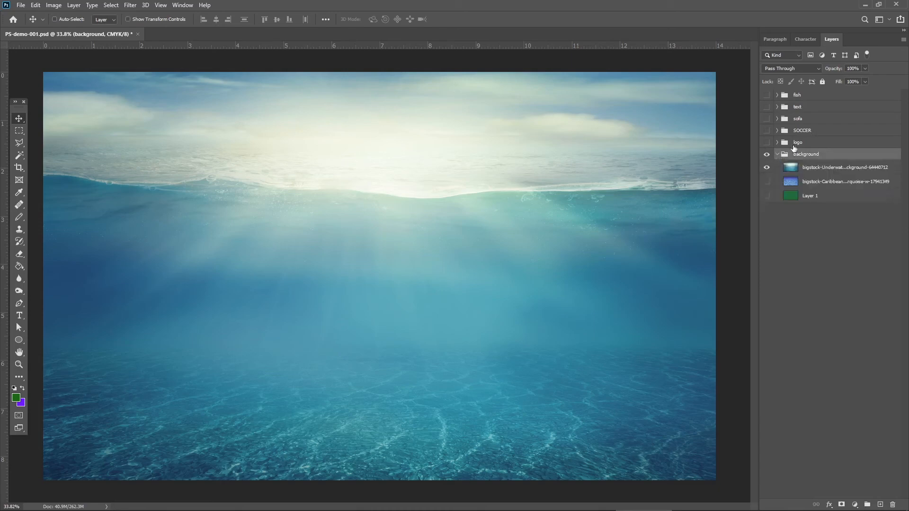
left_click(822, 81)
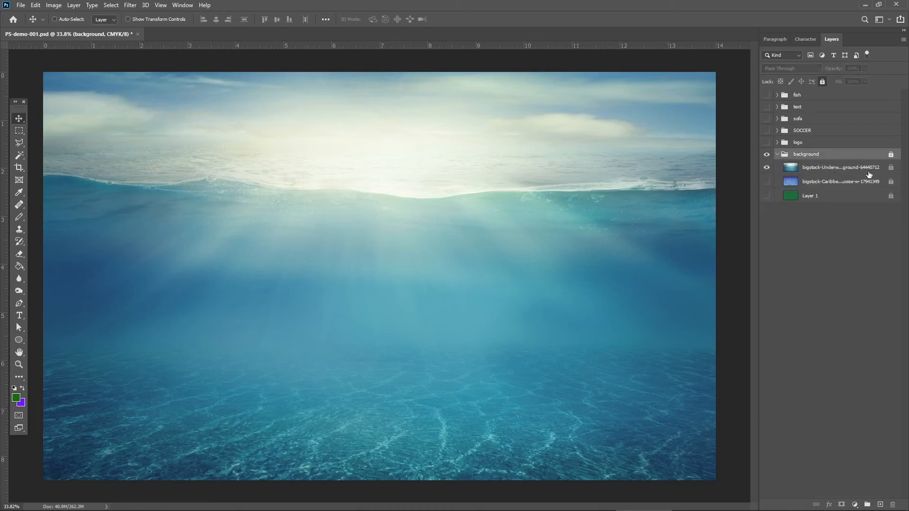
left_click(777, 155)
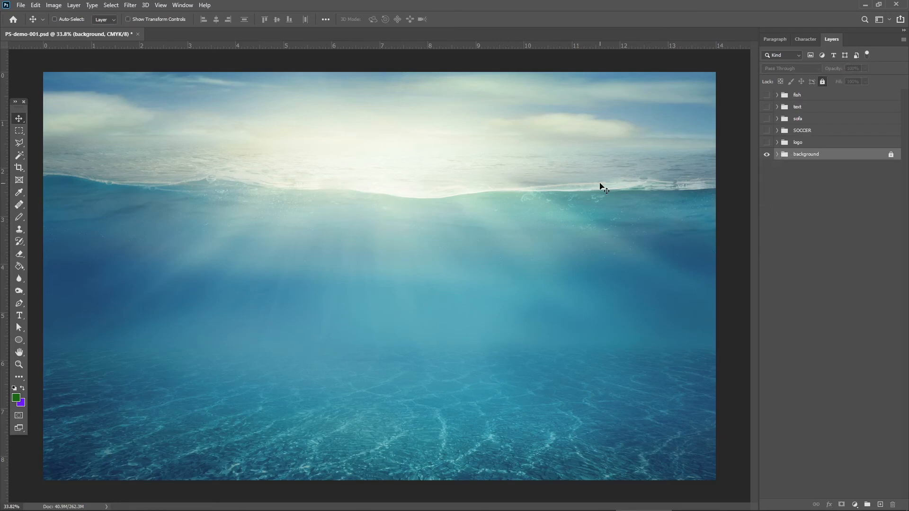
Show and expand the logo group, and hide its LOgo-Full-2014 layer.
left_click(767, 143)
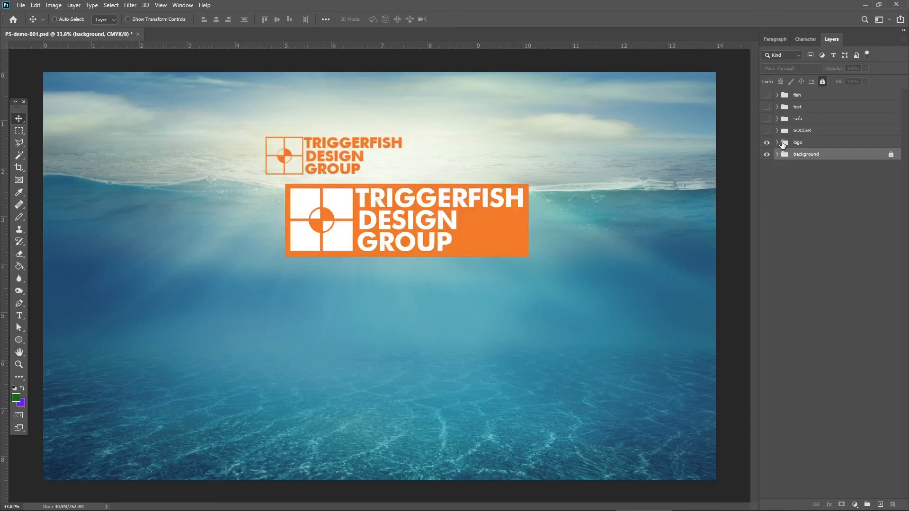
left_click(777, 142)
left_click(823, 159)
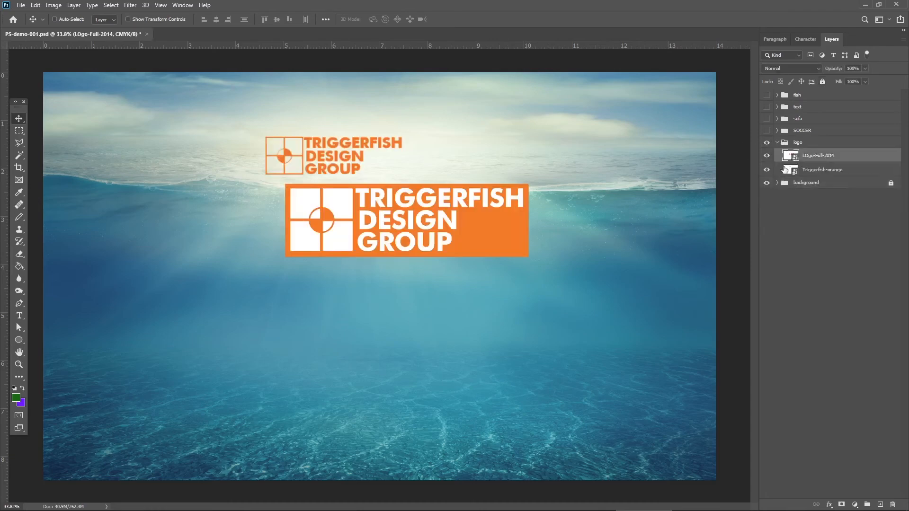
left_click(766, 156)
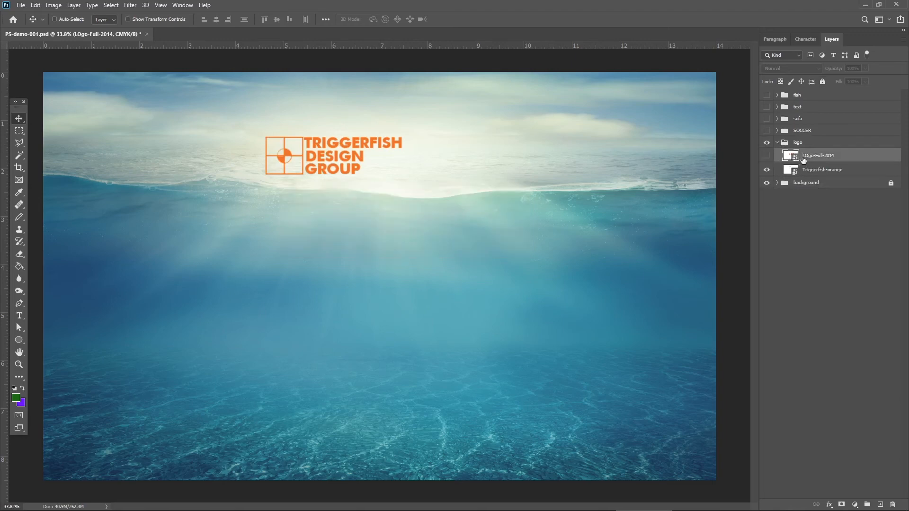
Move the Triggerfish-orange logo up and to the right into the bright sky area, and collapse the logo group.
left_click(823, 171)
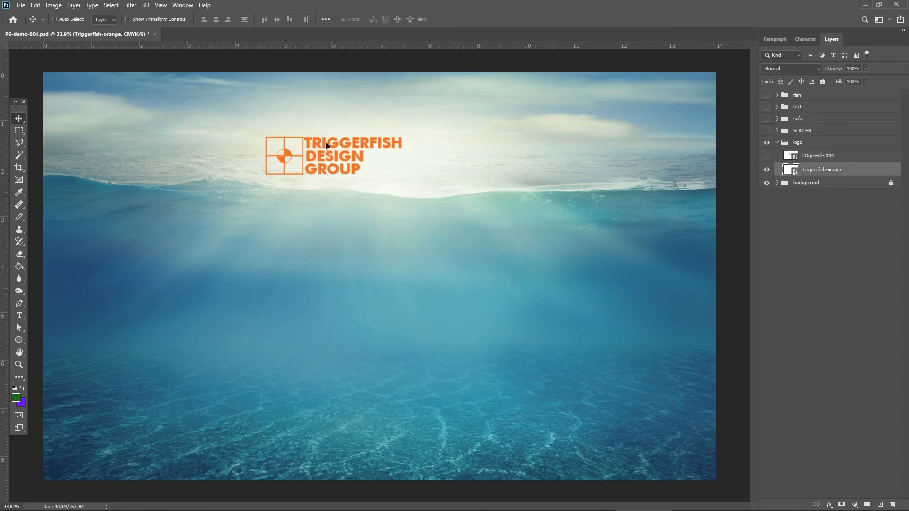
left_click_drag(325, 146, 398, 126)
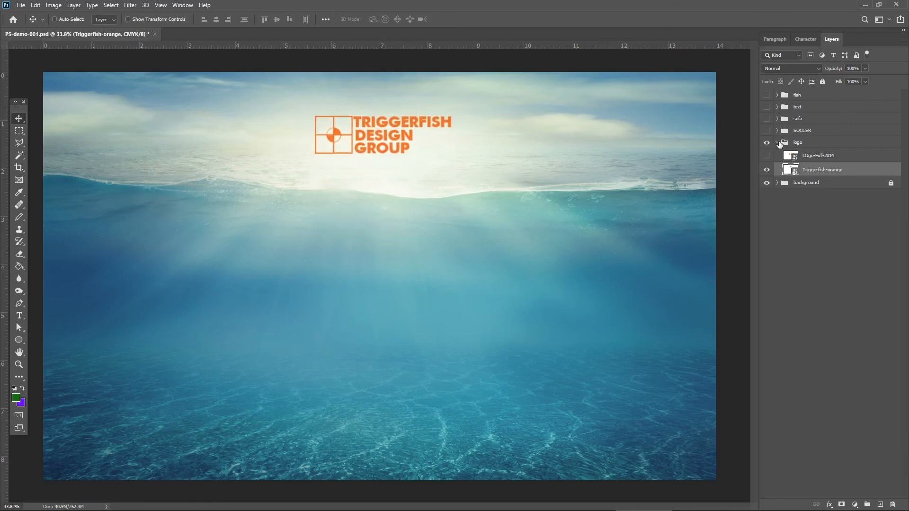
left_click(777, 142)
Show the SOCCER group and move the whole group to the right, with the goalkeeper below the water line.
left_click(766, 131)
left_click(776, 131)
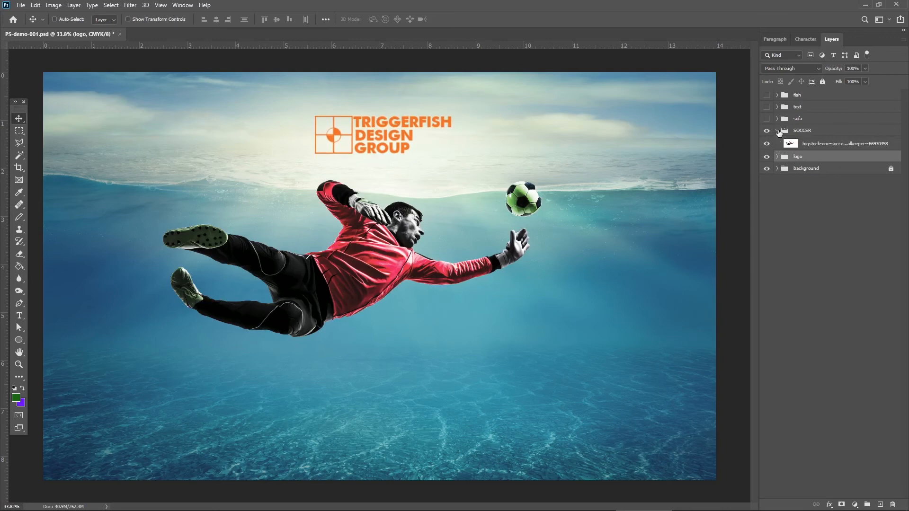
left_click(831, 130)
left_click_drag(403, 265, 480, 273)
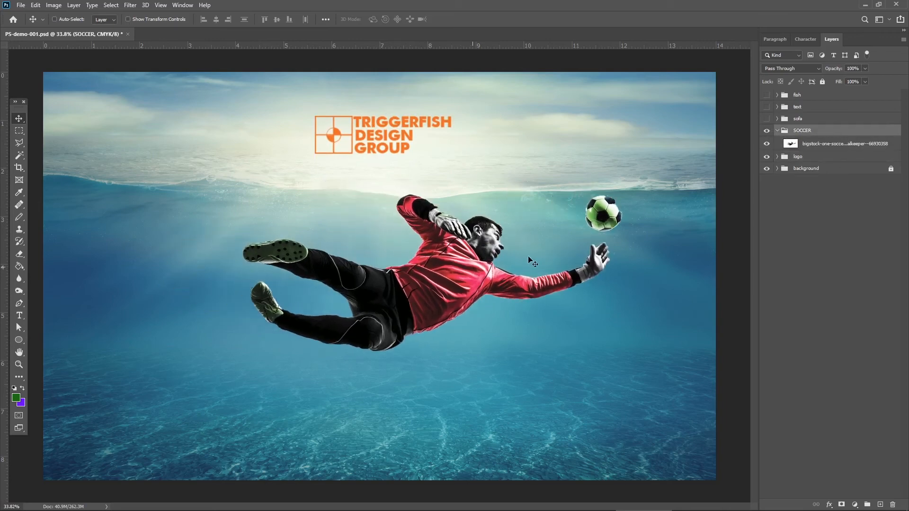
Scale the SOCCER group to about 62.65%, rotate it about 20° counterclockwise, and place it in the canvas's upper right.
key("ctrl")
key("ctrl+t")
left_click_drag(622, 193, 456, 246)
left_click_drag(409, 298, 555, 235)
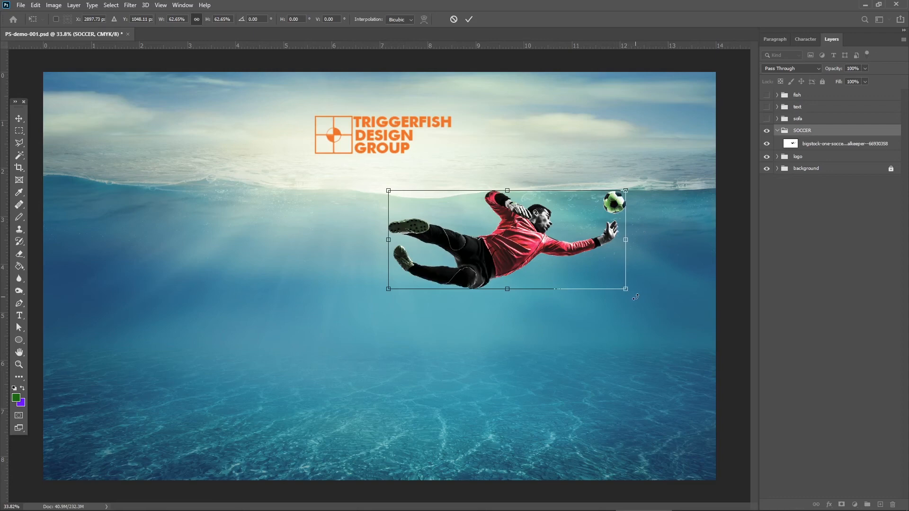
left_click_drag(635, 296, 646, 249)
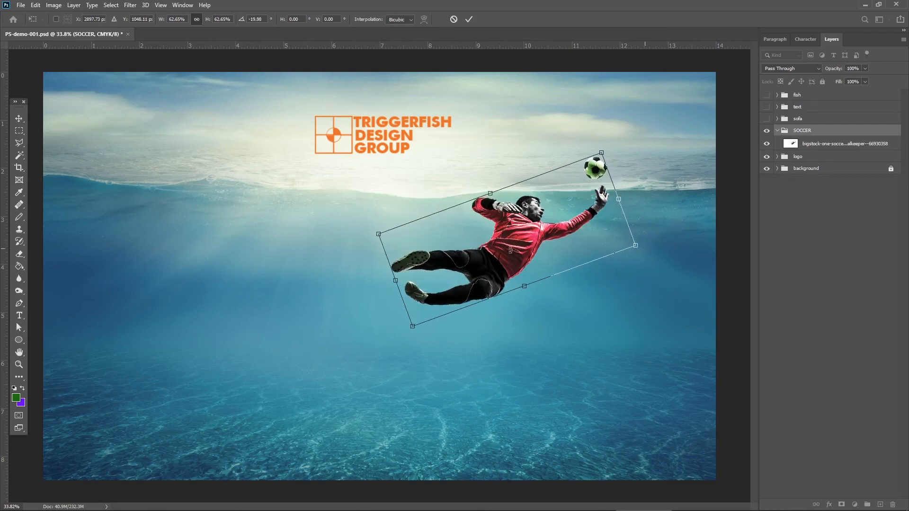
left_click_drag(509, 250, 575, 210)
key("Return")
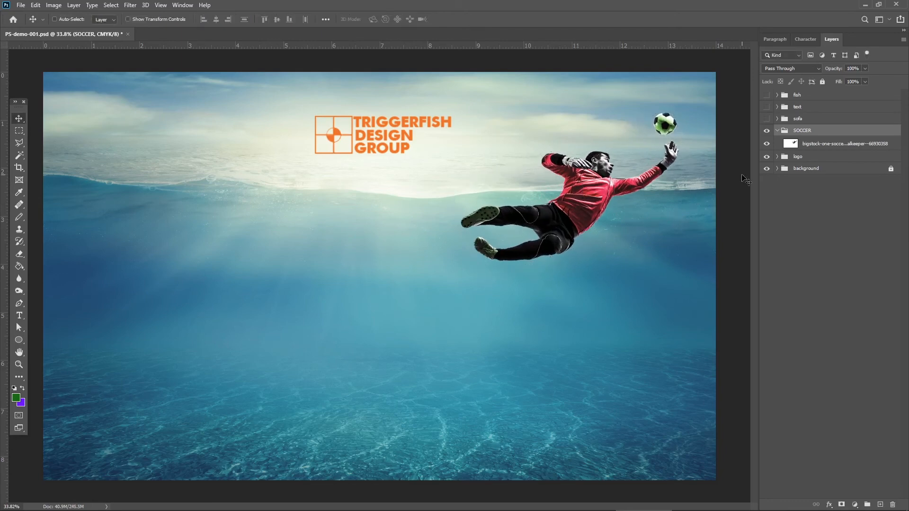
left_click(777, 130)
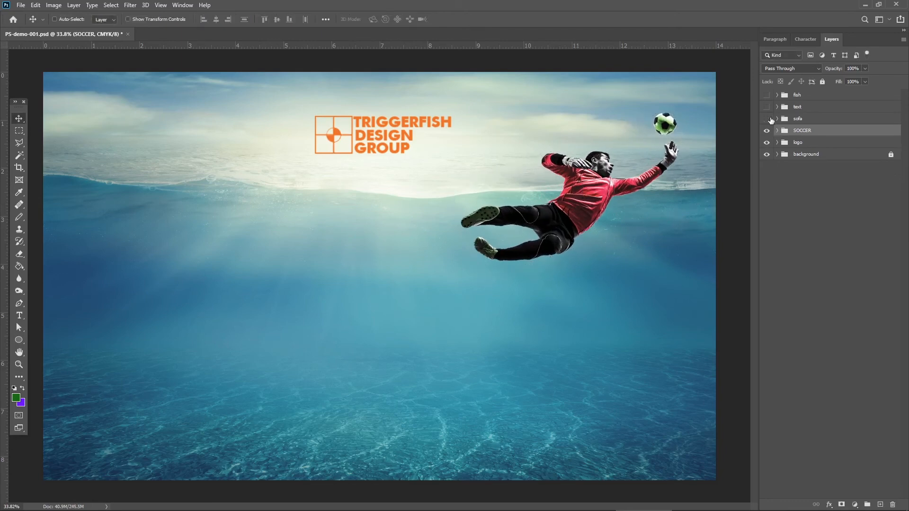
Show and expand the sofa group, and hide its CLOCK layer.
left_click(767, 118)
left_click(777, 118)
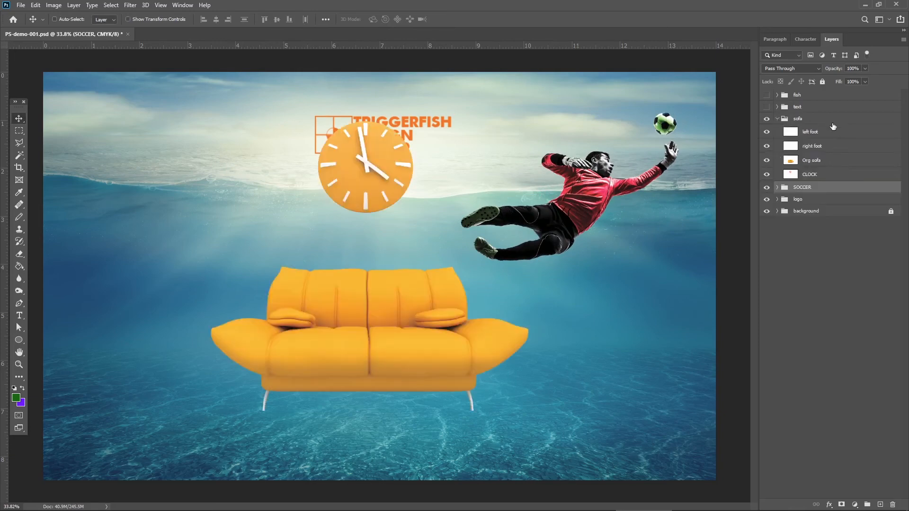
left_click(766, 174)
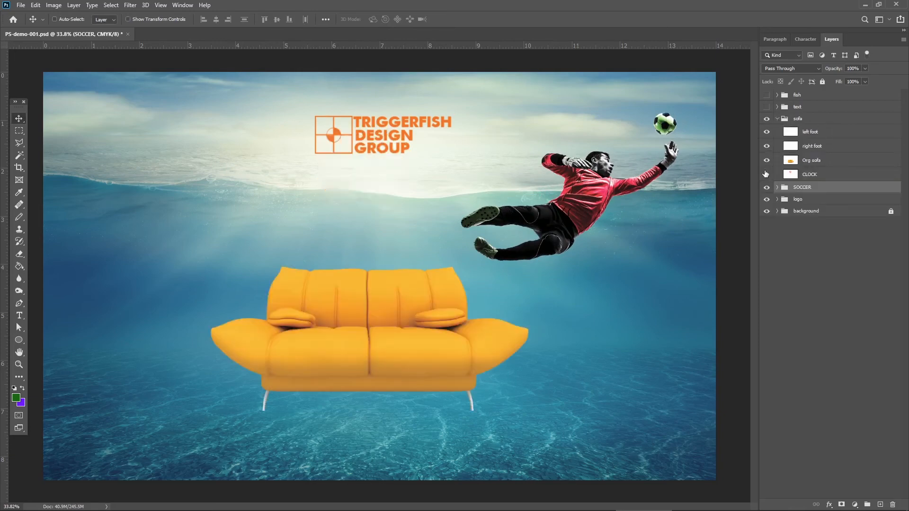
Link the left foot, right foot and Org sofa layers, move the sofa right and slightly up under the goalkeeper, and collapse the group.
left_click(824, 133)
left_click_drag(389, 314, 600, 276)
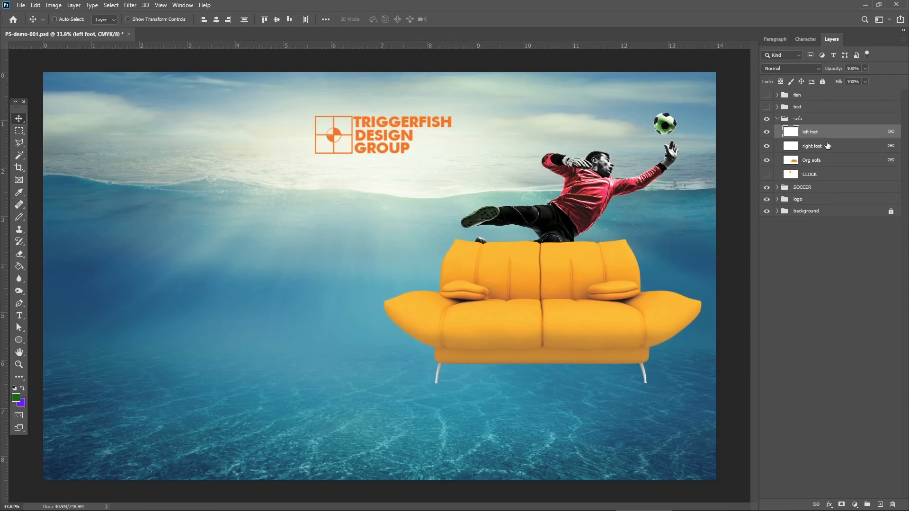
left_click(777, 120)
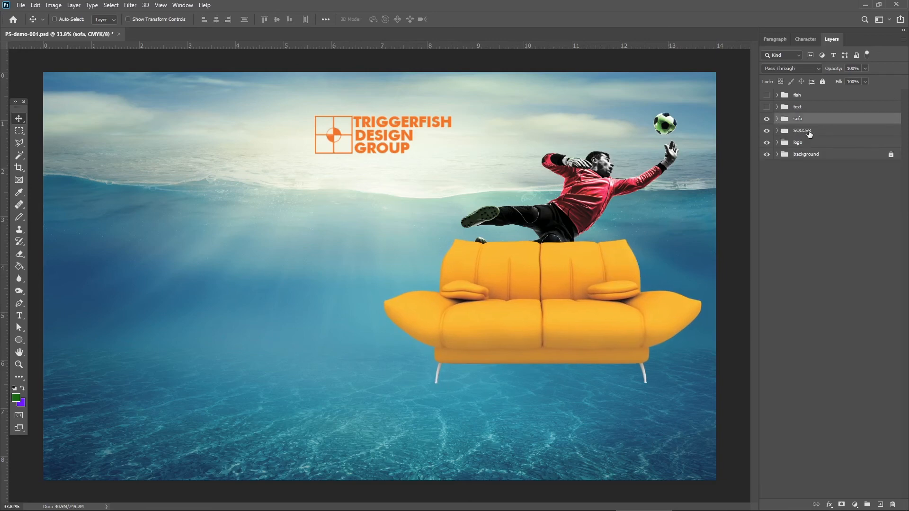
Place the SOCCER group above the sofa group in the layer order, and nudge the sofa group slightly left and down.
left_click_drag(808, 134, 816, 116)
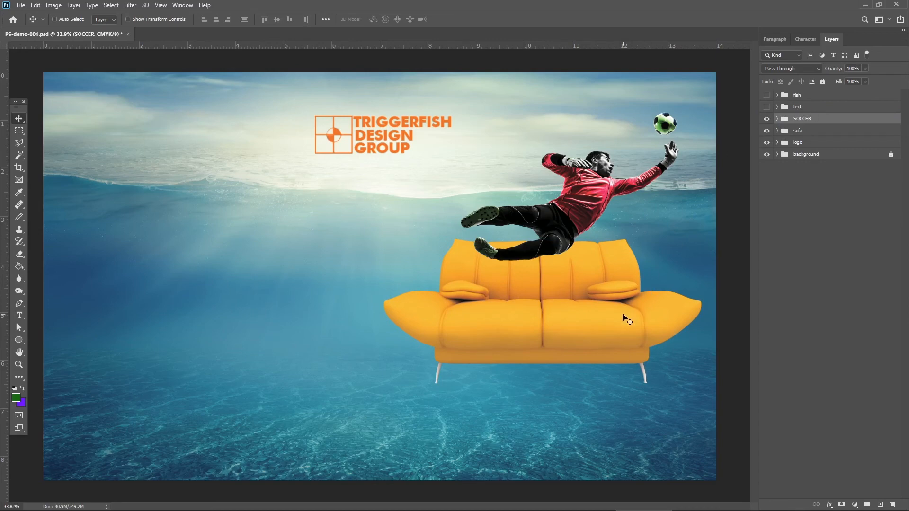
left_click(802, 133)
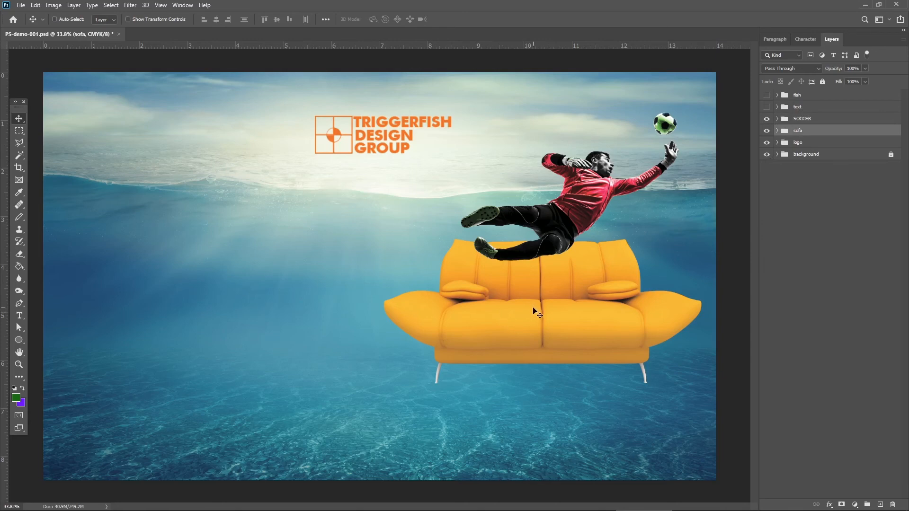
left_click_drag(535, 310, 529, 312)
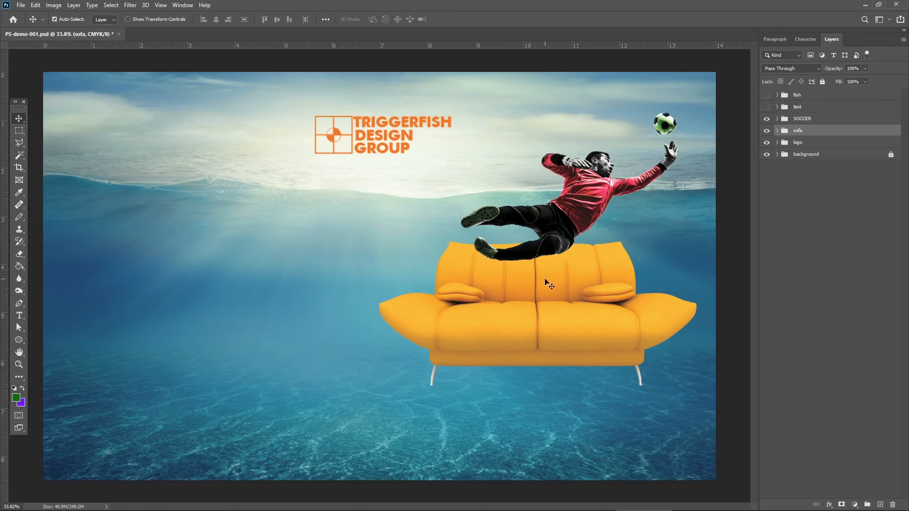
With auto-select on, reposition the sofa and the goalkeeper directly on the canvas, keeping the sofa just beneath the goalkeeper's feet.
left_click(521, 327)
left_click_drag(521, 327, 460, 338)
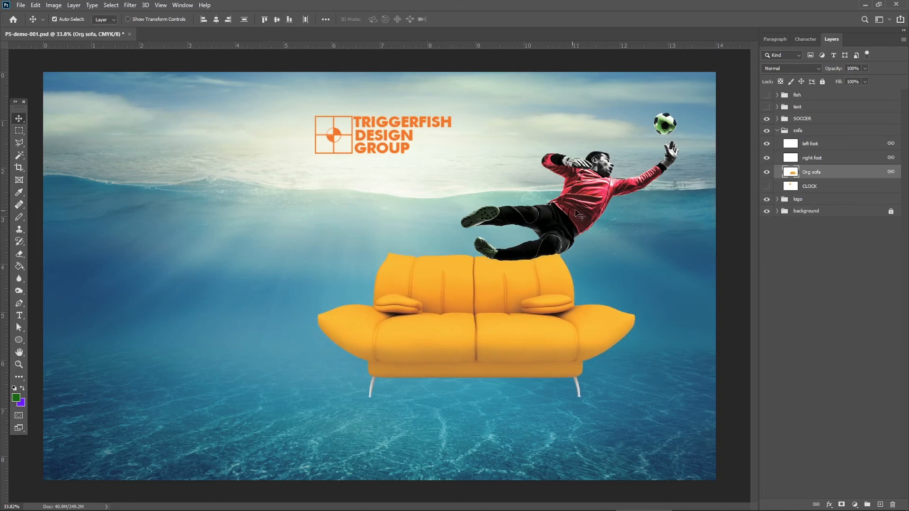
mouse_move(580, 213)
left_mouse_down()
mouse_move(555, 216)
mouse_move(577, 210)
left_mouse_up()
left_click_drag(533, 307, 595, 284)
key("ctrl")
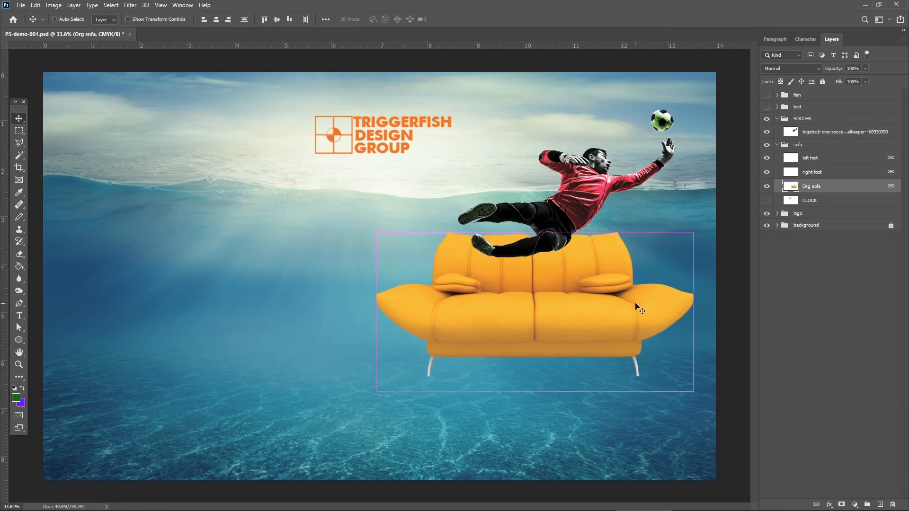
Scale the linked sofa down proportionally and place it under the goalkeeper near the canvas's right edge.
key("ctrl+t")
left_click_drag(691, 231, 646, 253)
left_click_drag(570, 303, 610, 293)
key("Return")
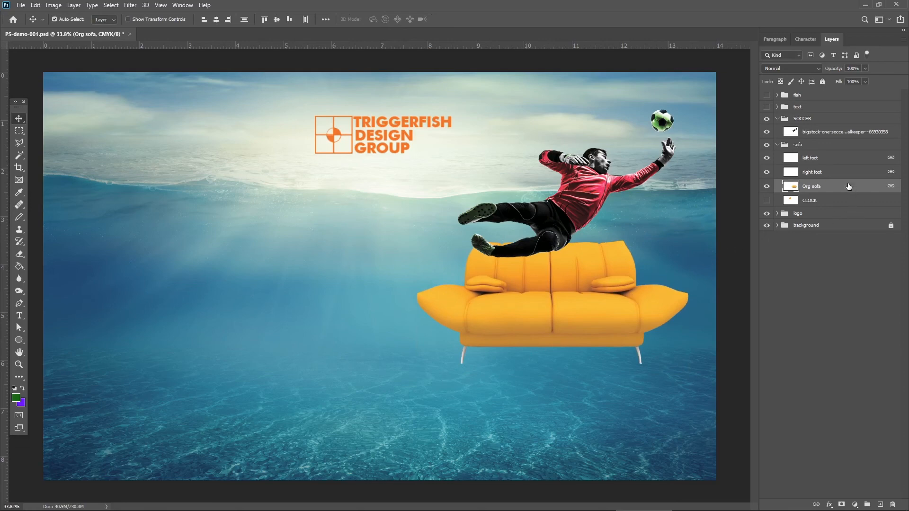
Select the left foot, right foot and Org sofa layers and merge them into one layer.
key("h")
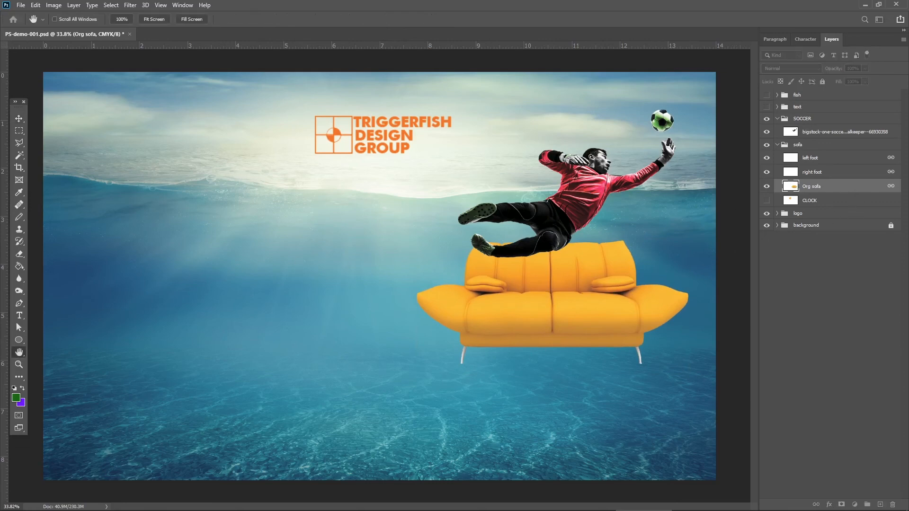
key("v")
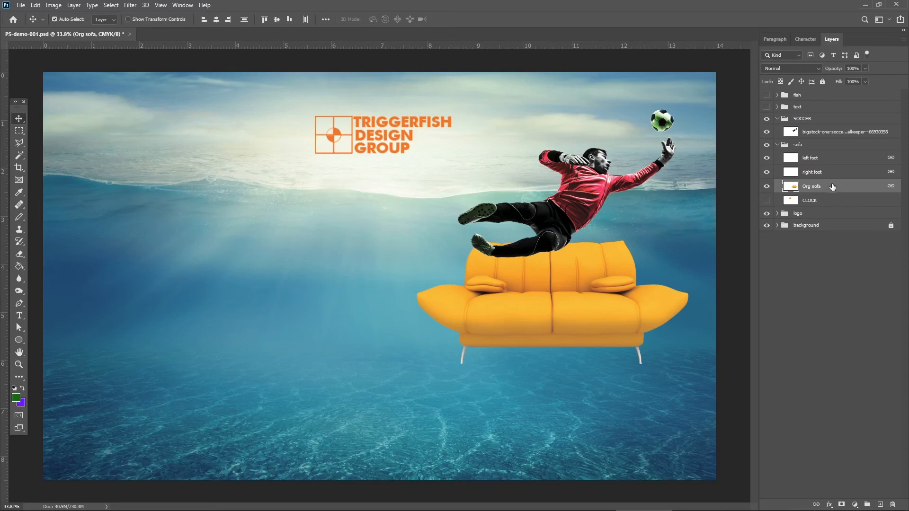
left_click(837, 162, "shift")
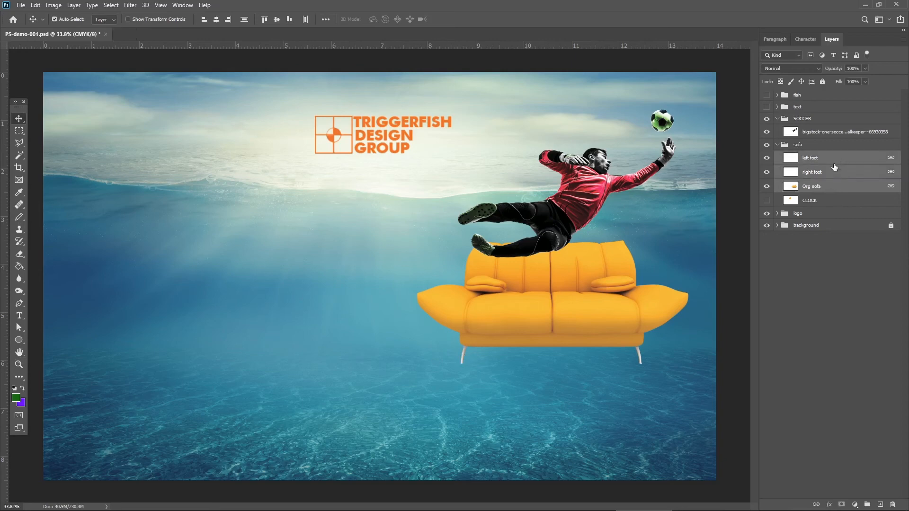
right_click(834, 170)
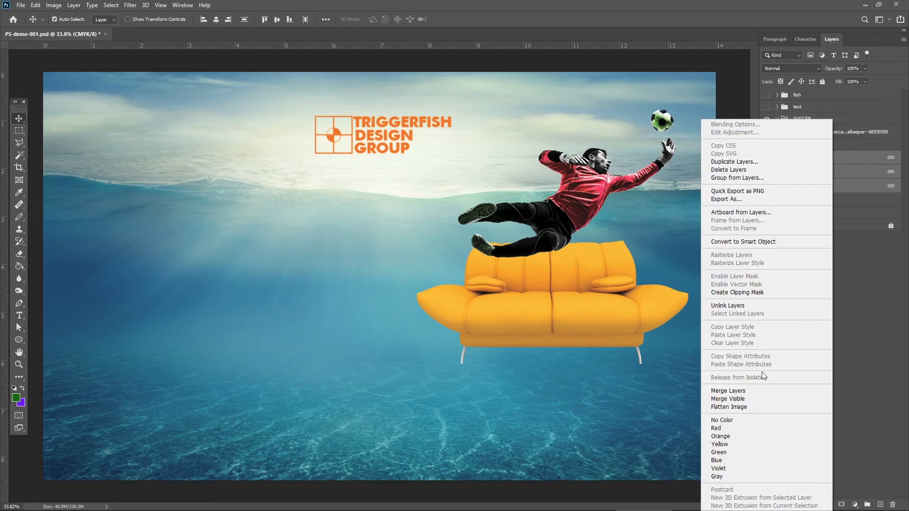
left_click(757, 392)
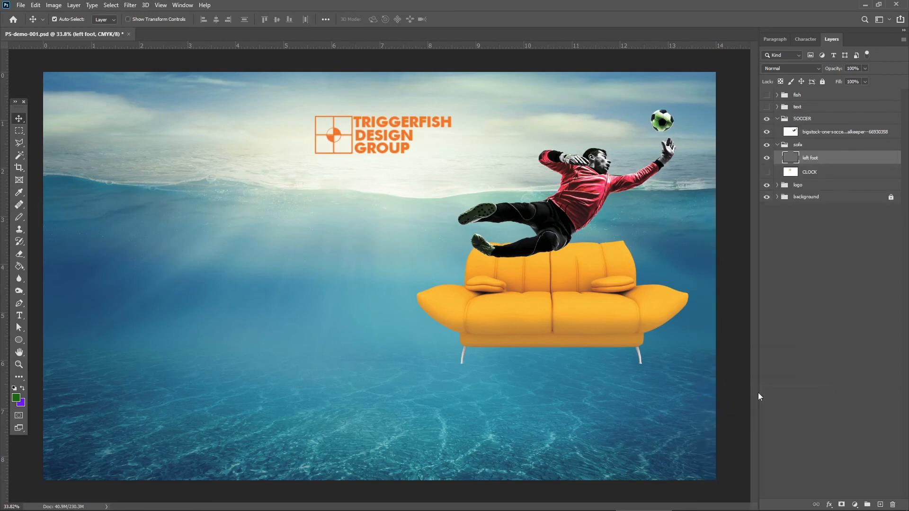
Rename the merged layer to SOFA, and toggle its visibility to check what it contains, leaving it shown.
double_click(811, 158)
type("SOFA")
key("Return")
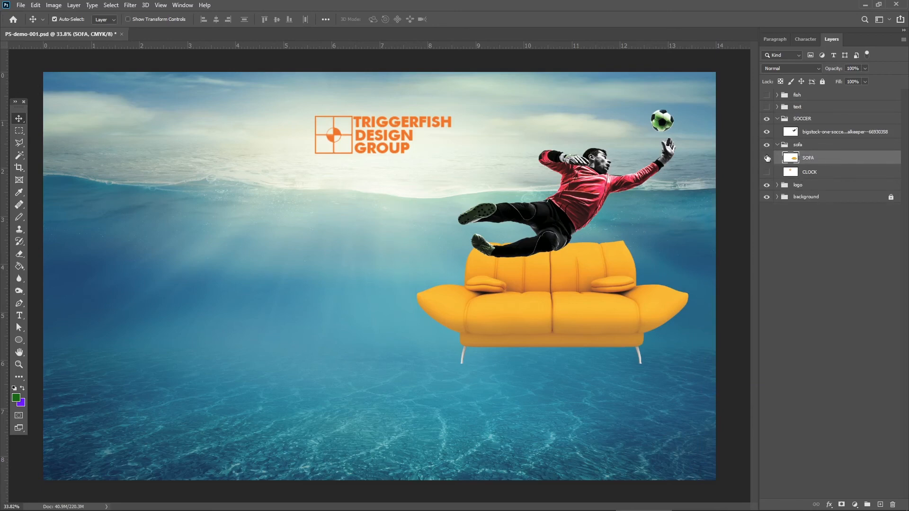
left_click(766, 159)
left_click(766, 159)
left_click(767, 159)
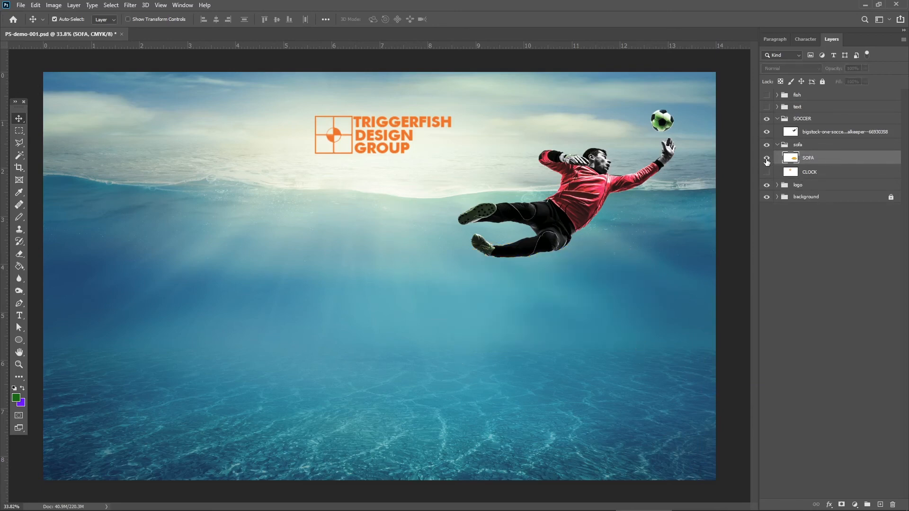
left_click(766, 159)
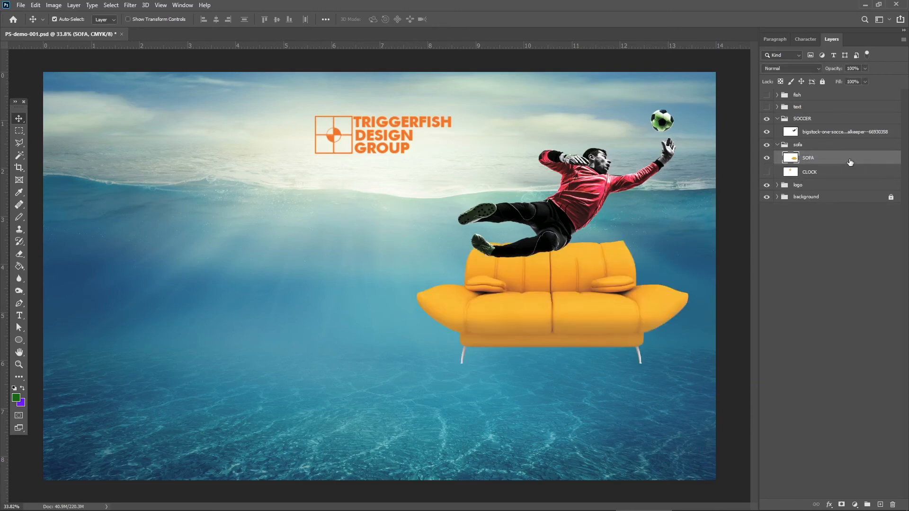
Try a drop shadow on the SOFA layer with 100% opacity, a 113° angle and a 32 px distance, and discard it.
key("h")
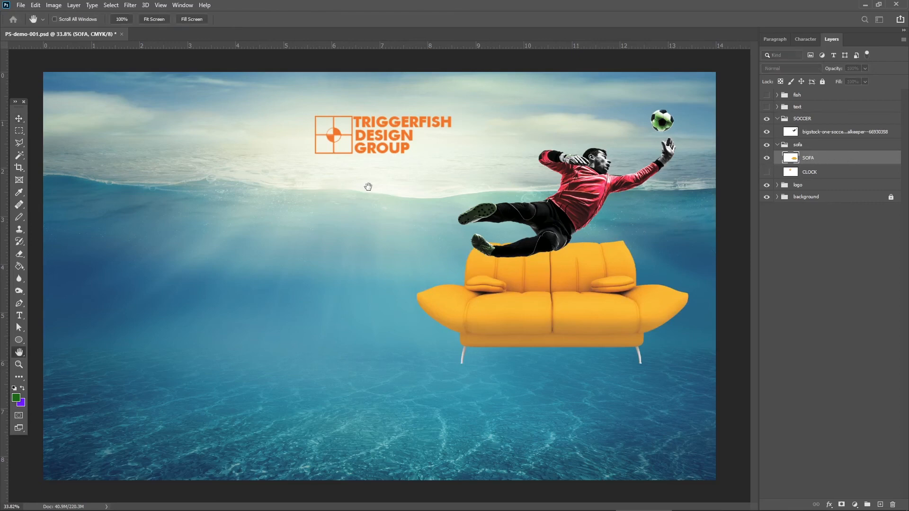
left_click_drag(0, 164, 204, 148)
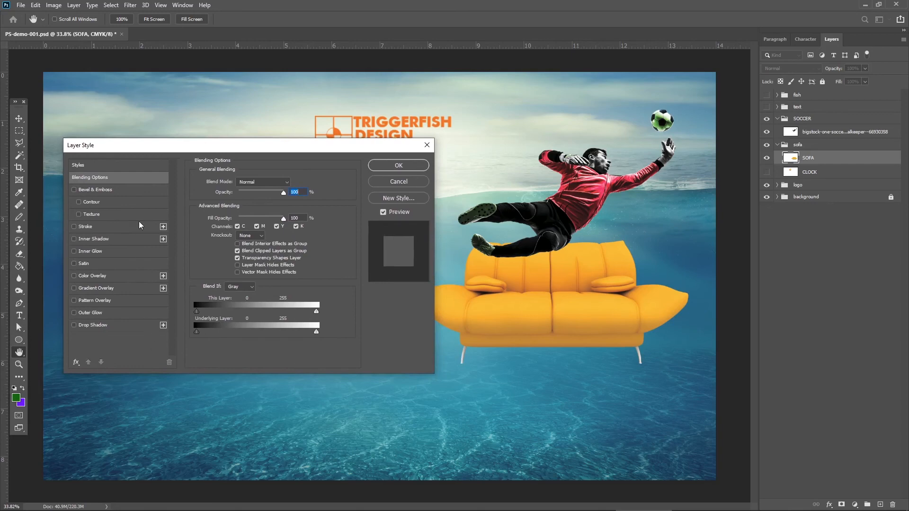
left_click_drag(189, 148, 182, 89)
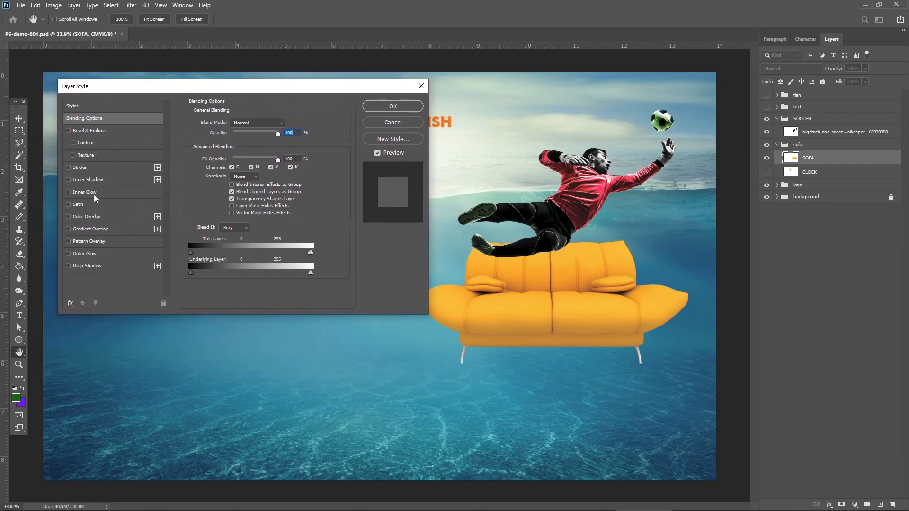
left_click(87, 265)
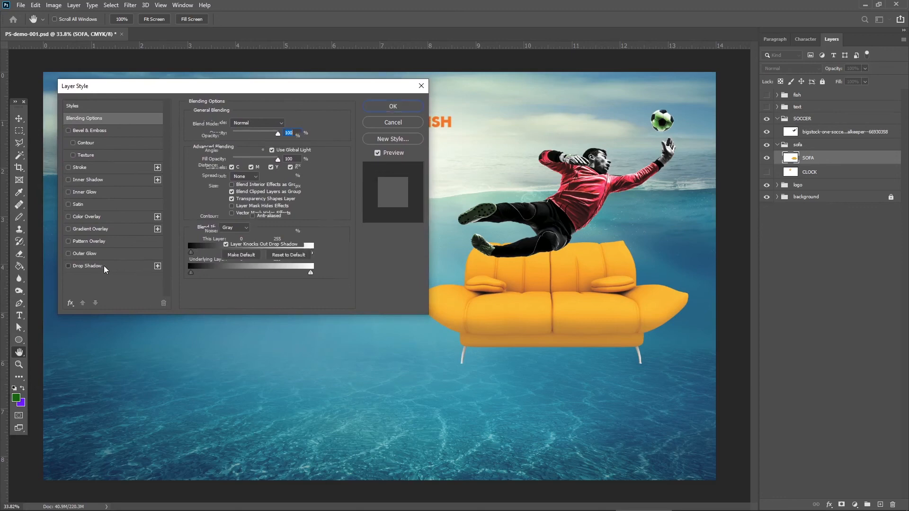
left_click_drag(276, 87, 235, 80)
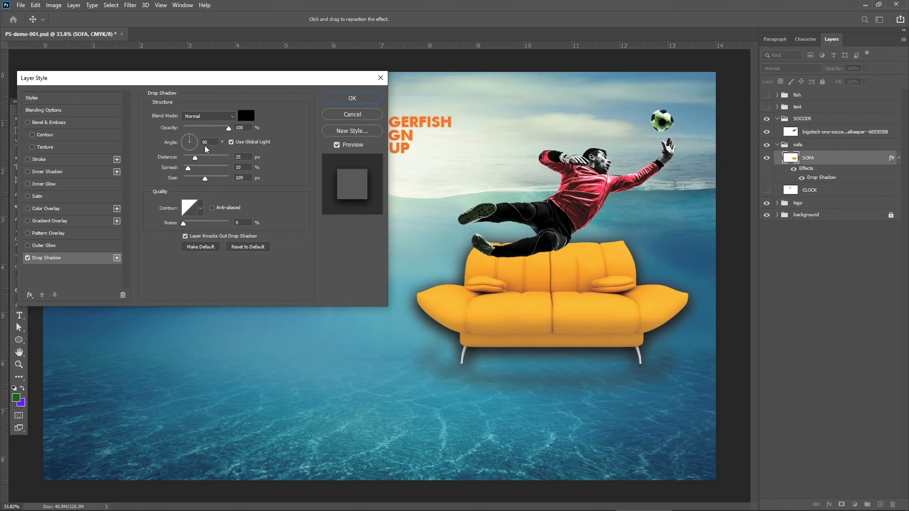
mouse_move(227, 127)
left_mouse_down()
mouse_move(205, 128)
mouse_move(233, 127)
left_mouse_up()
left_click_drag(189, 158, 189, 140)
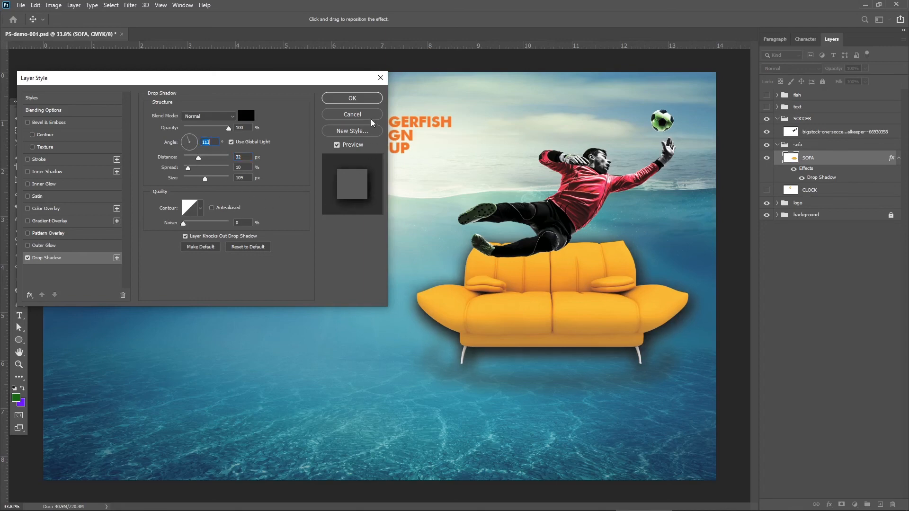
left_click(351, 114)
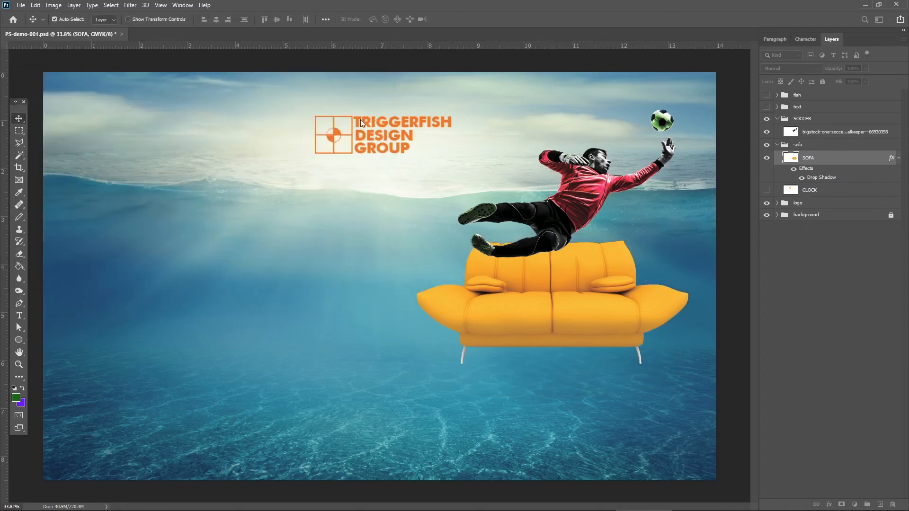
Duplicate the SOFA layer within the same document, and hide the original.
right_click(816, 160)
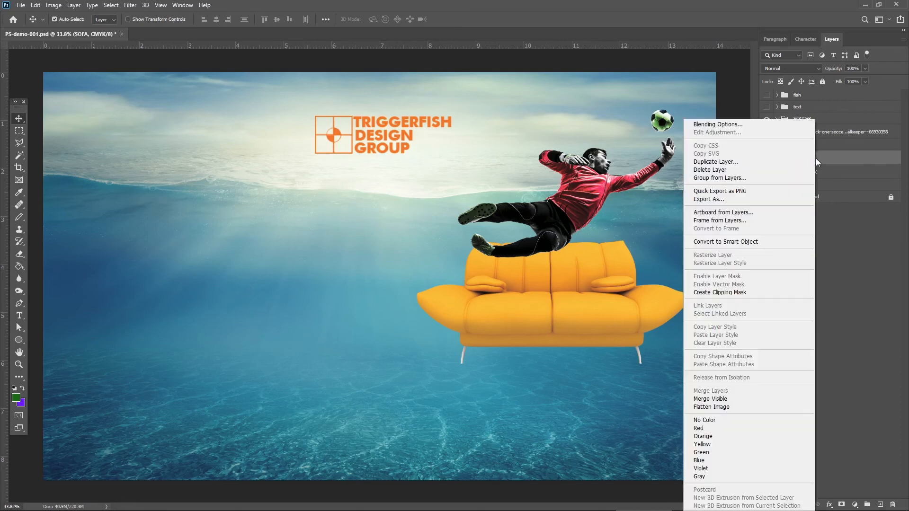
left_click(731, 163)
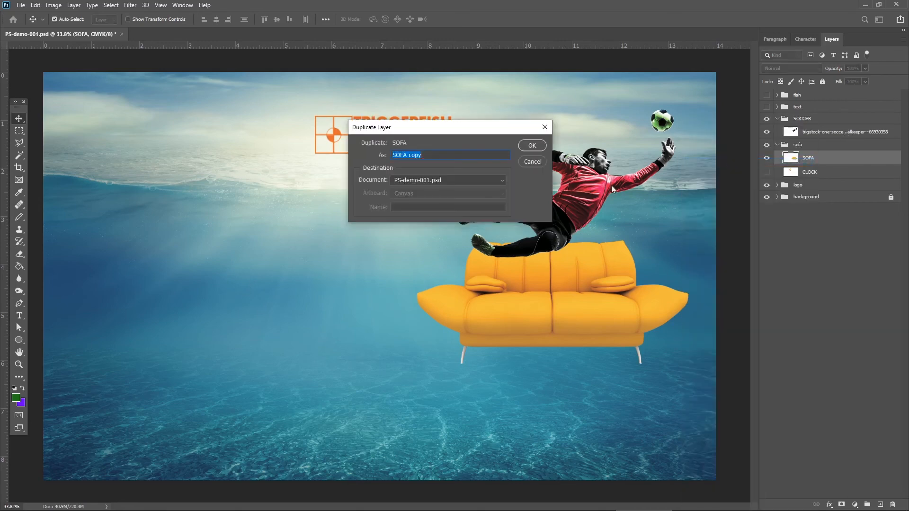
left_click(536, 146)
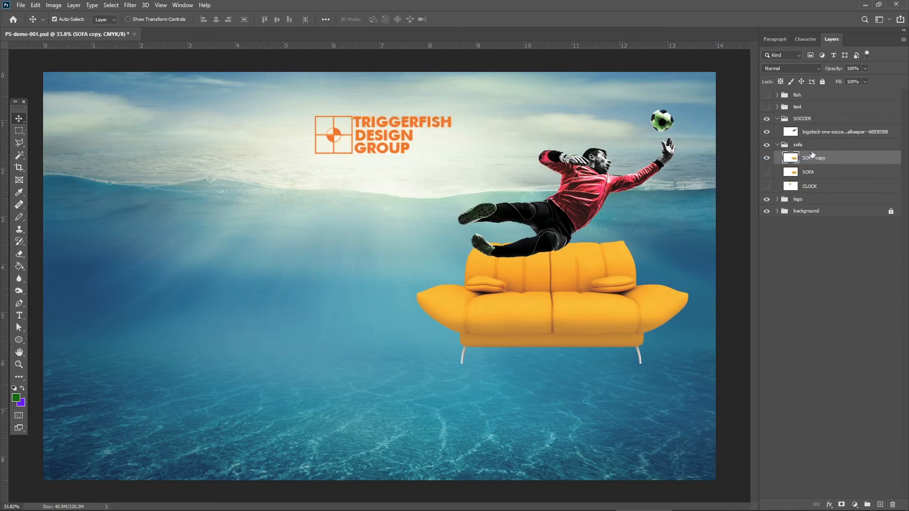
Lock the transparent pixels of the duplicated sofa layer, and set the foreground color to black.
left_click(779, 82)
key("i")
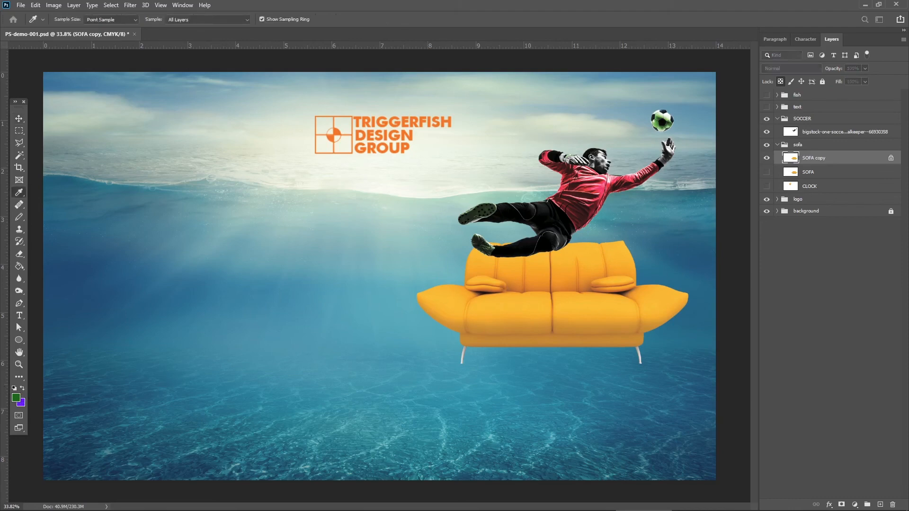
key("v")
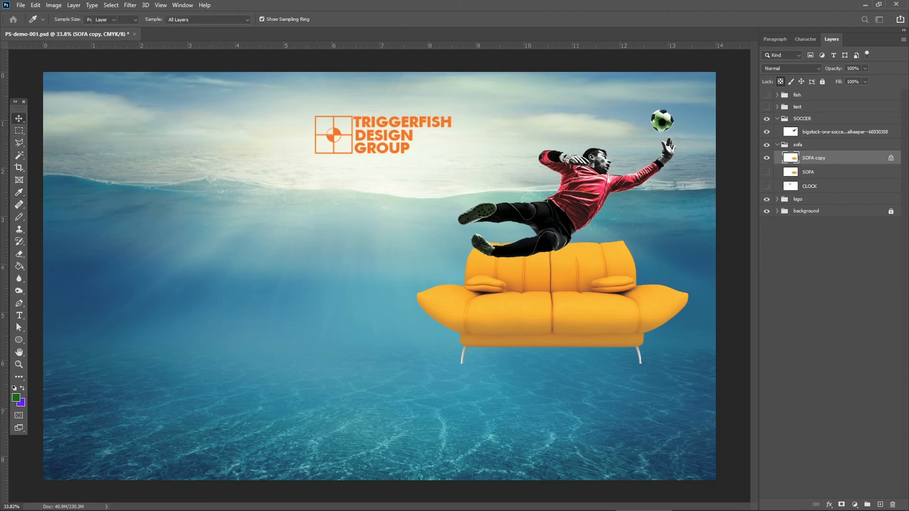
Try filling the duplicated sofa's seat with black using the Paint Bucket, and undo the fill.
left_click(19, 266)
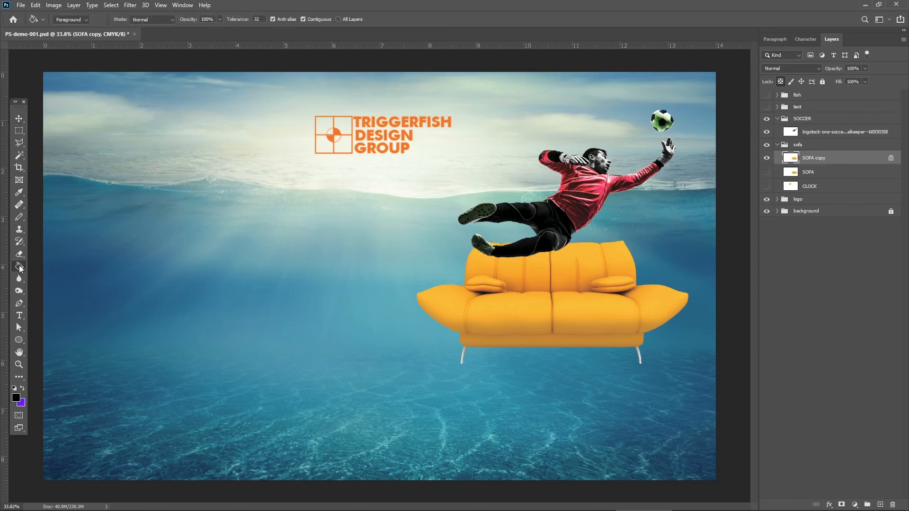
left_click(499, 315)
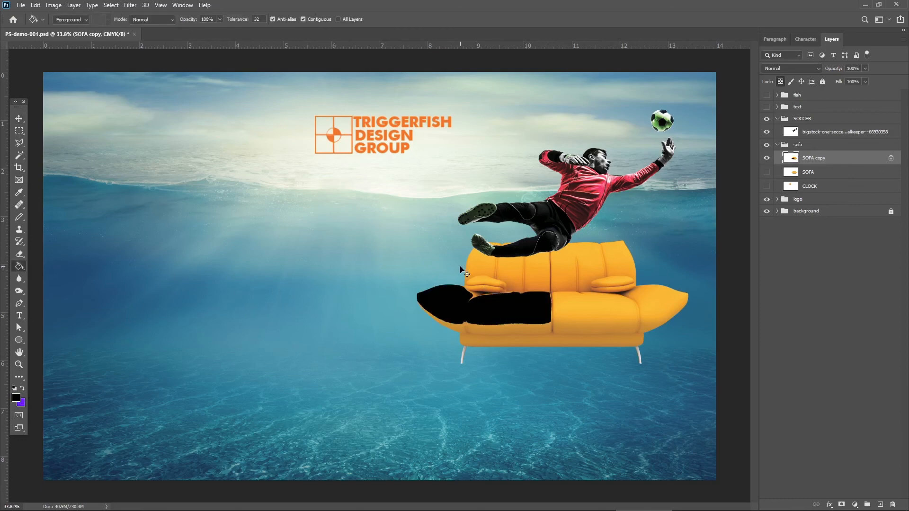
key("ctrl+z")
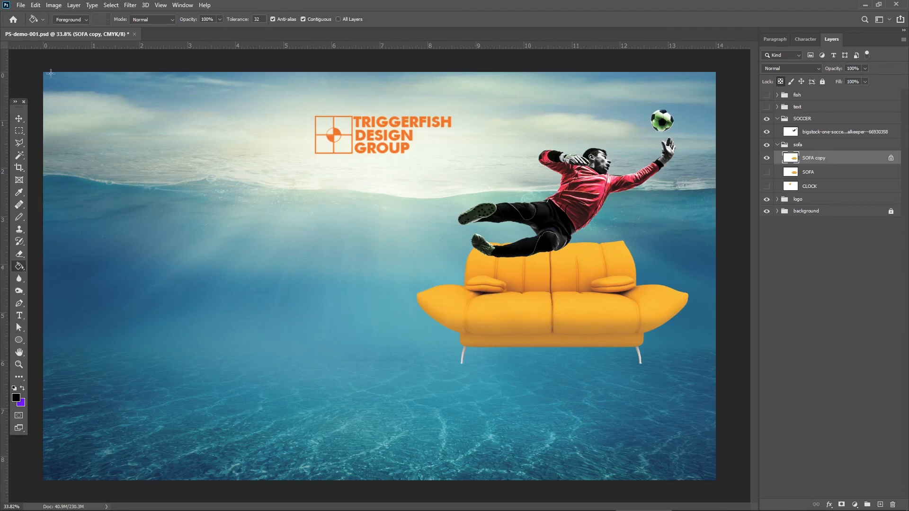
Fill the duplicated sofa with the black foreground color at 100% opacity in Normal mode, and unlock its transparent pixels.
left_click(21, 5)
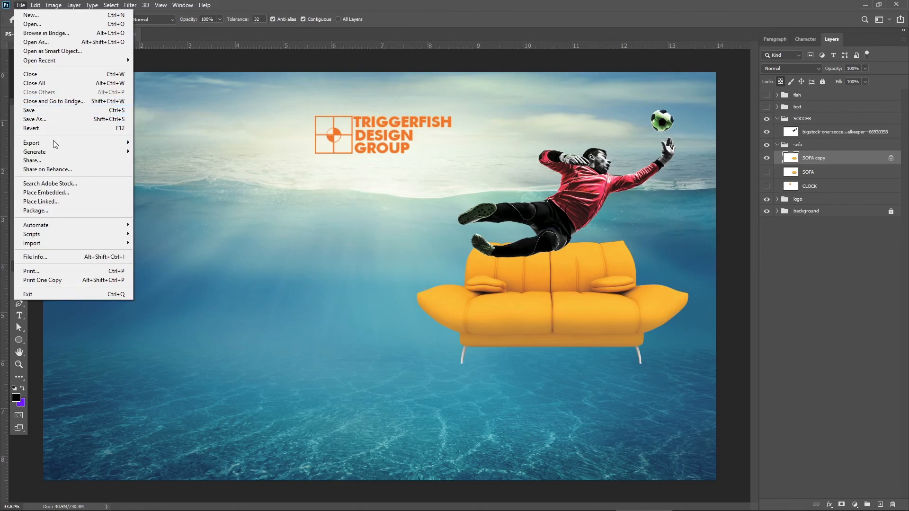
mouse_move(35, 5)
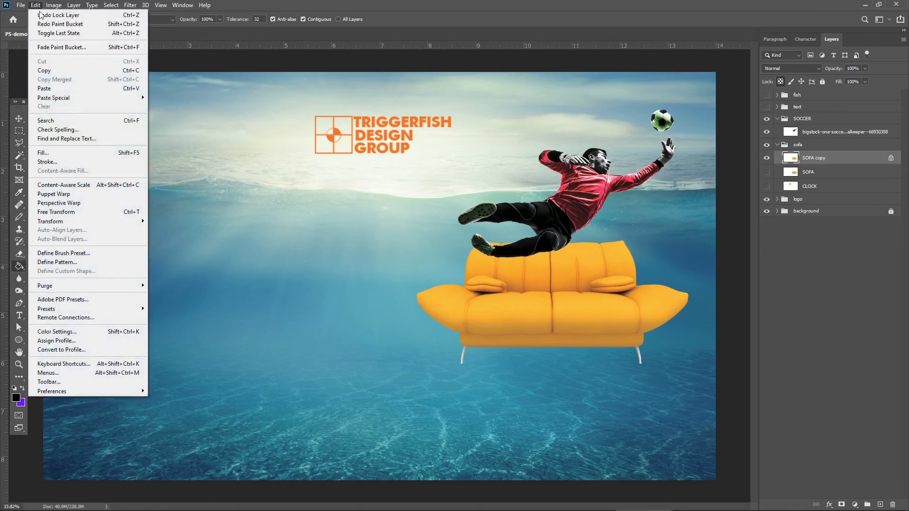
left_click(58, 151)
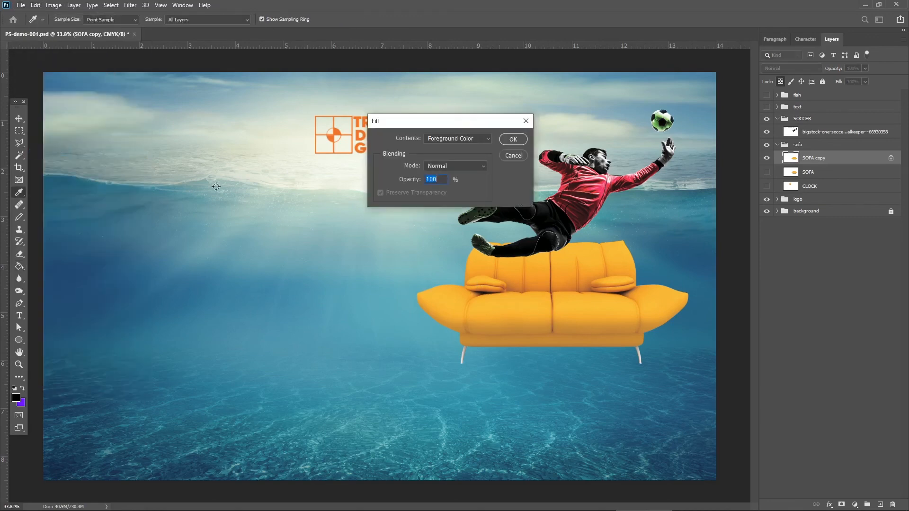
left_click(503, 138)
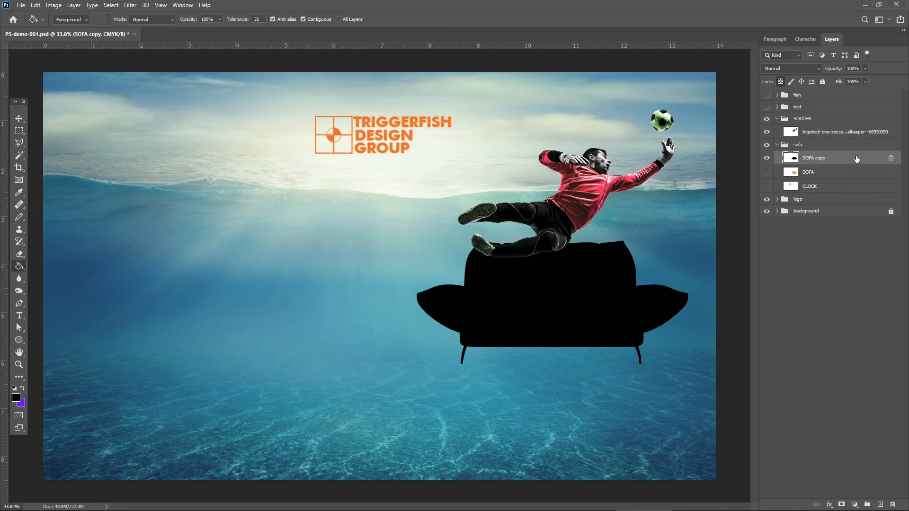
left_click(780, 81)
Show the original SOFA layer and move it above the black SOFA copy layer in the sofa group.
left_click(810, 176)
left_click(766, 171)
left_click_drag(821, 176, 830, 156)
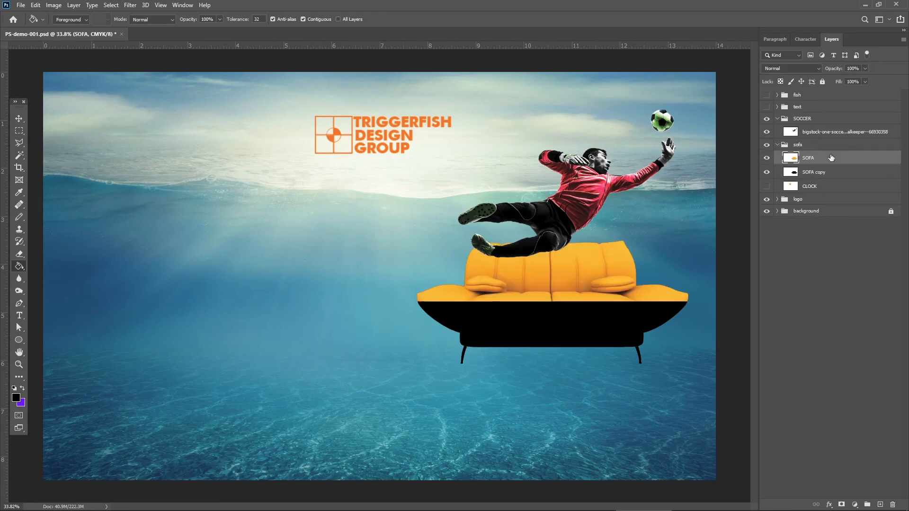
Select the black SOFA copy layer and turn off Auto-Select for the Move tool.
left_click(821, 174)
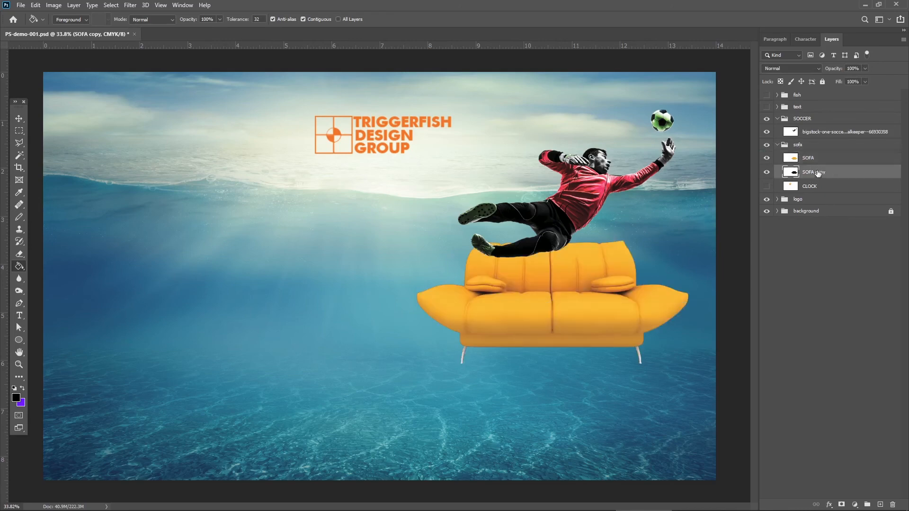
left_click_drag(15, 102, 13, 106)
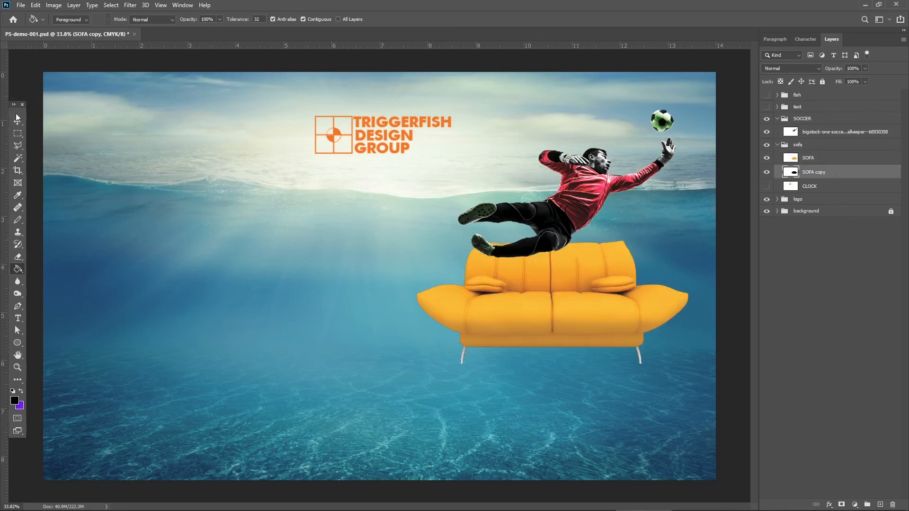
left_click(19, 119)
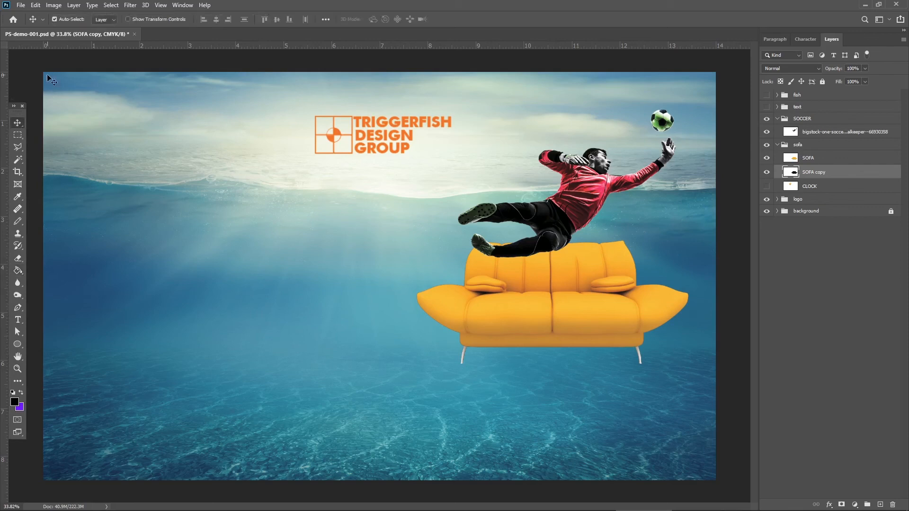
left_click(55, 20)
Rename the black sofa copy layer as SOFA cSHADPW.
double_click(817, 174)
double_click(819, 172)
type("cSHADPW")
key("Return")
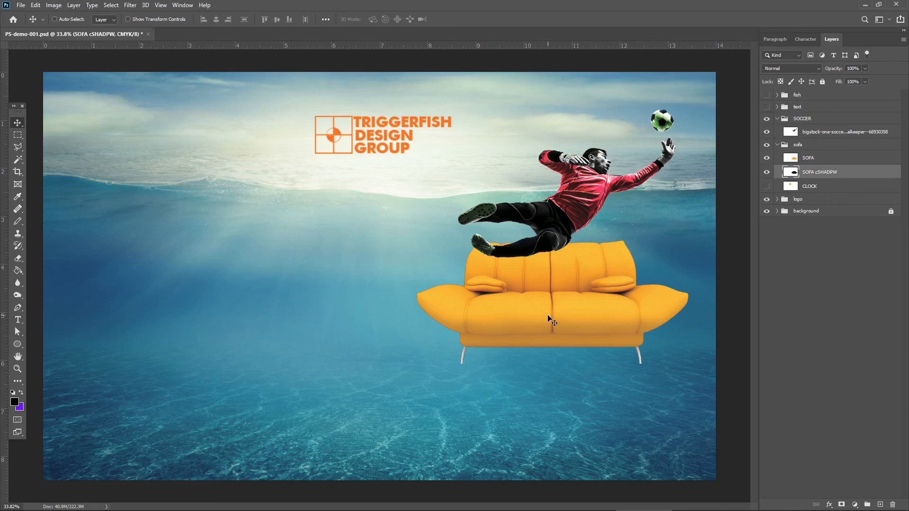
Offset the black sofa shadow slightly up and to the right behind the yellow sofa, and set its layer opacity to 41%.
mouse_move(548, 315)
left_mouse_down()
mouse_move(547, 328)
mouse_move(551, 319)
left_mouse_up()
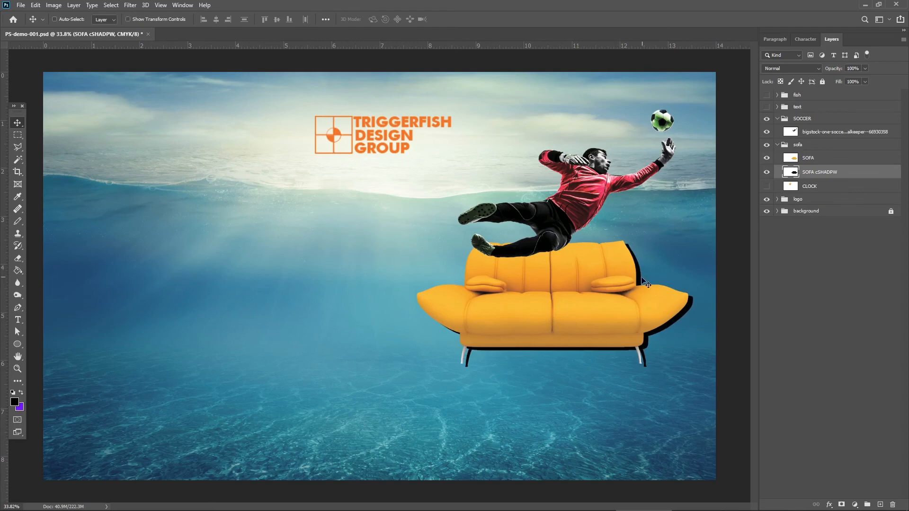
left_click_drag(641, 281, 642, 276)
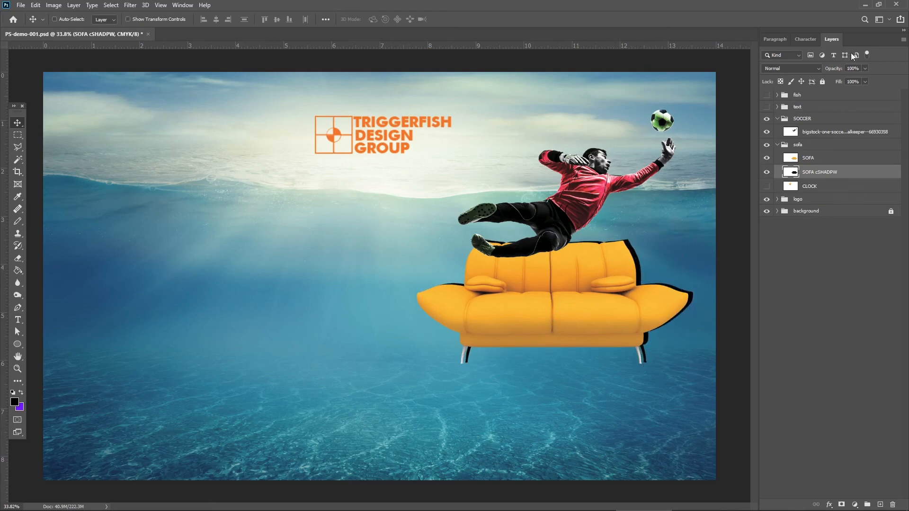
left_click(864, 69)
left_click_drag(864, 81, 839, 81)
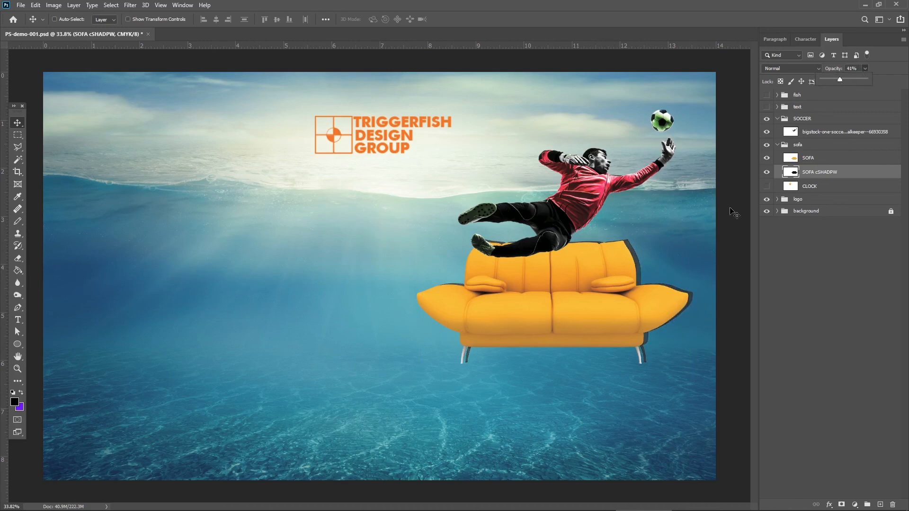
left_click(888, 85)
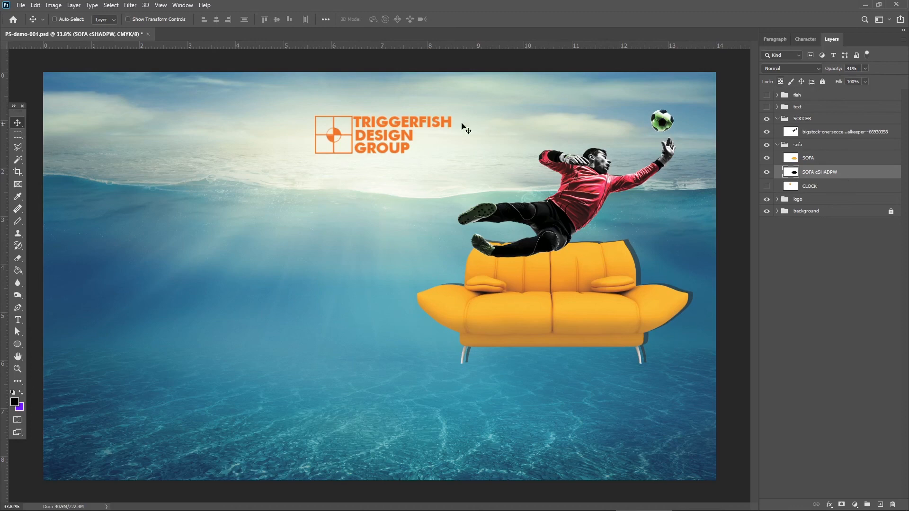
Apply an 18-pixel Gaussian Blur to the sofa shadow layer and raise its opacity to 92%.
left_click(128, 5)
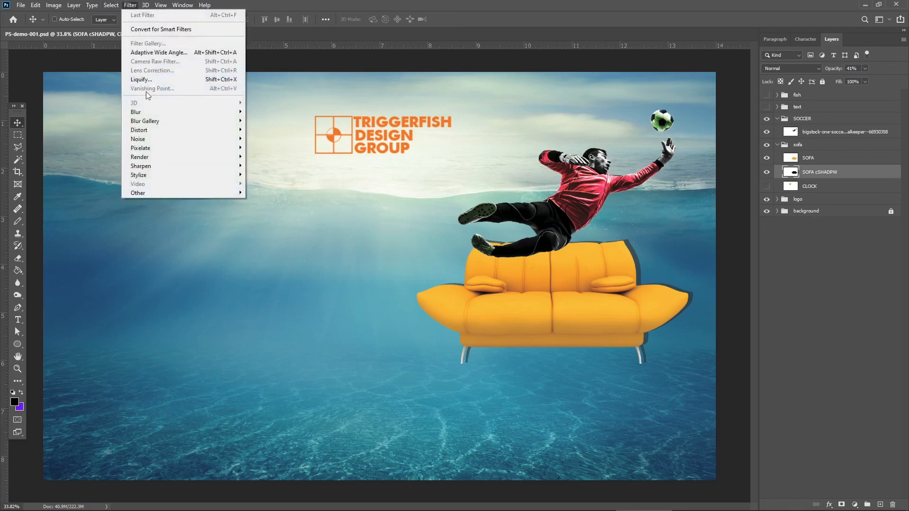
mouse_move(154, 114)
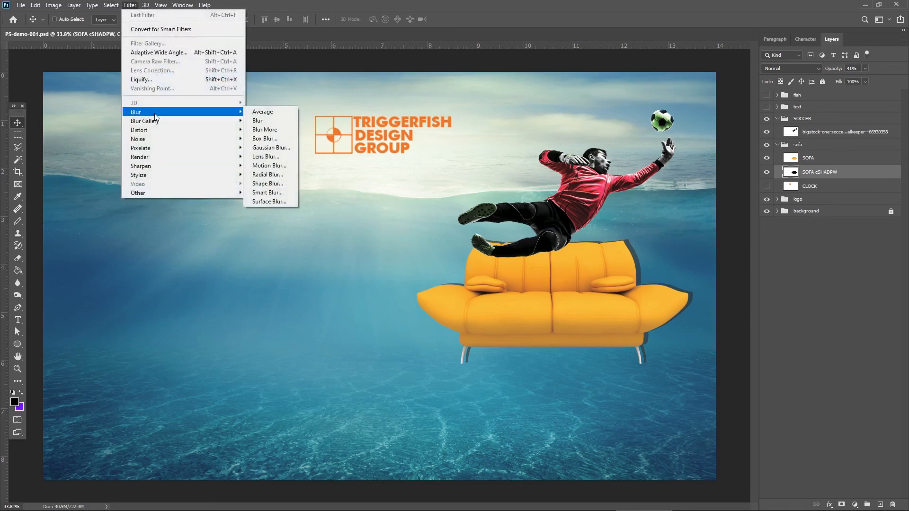
left_click(276, 151)
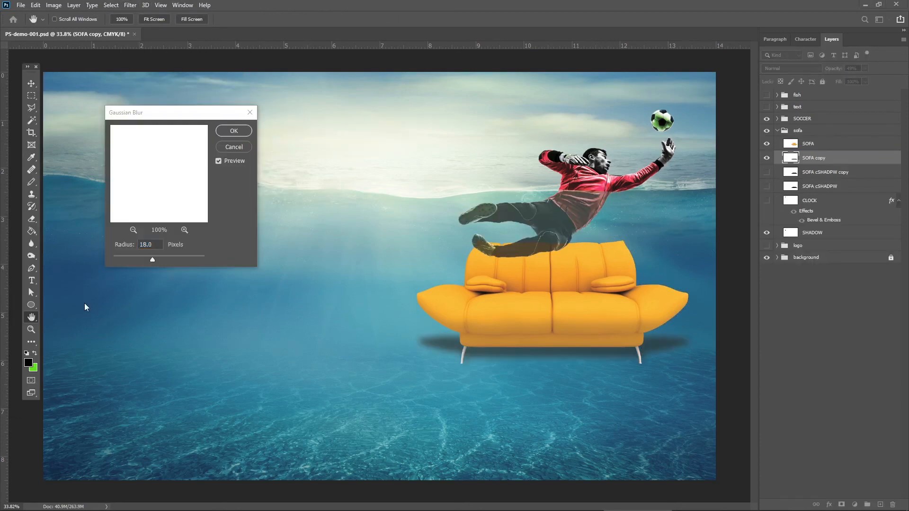
left_click(236, 130)
left_click(236, 132)
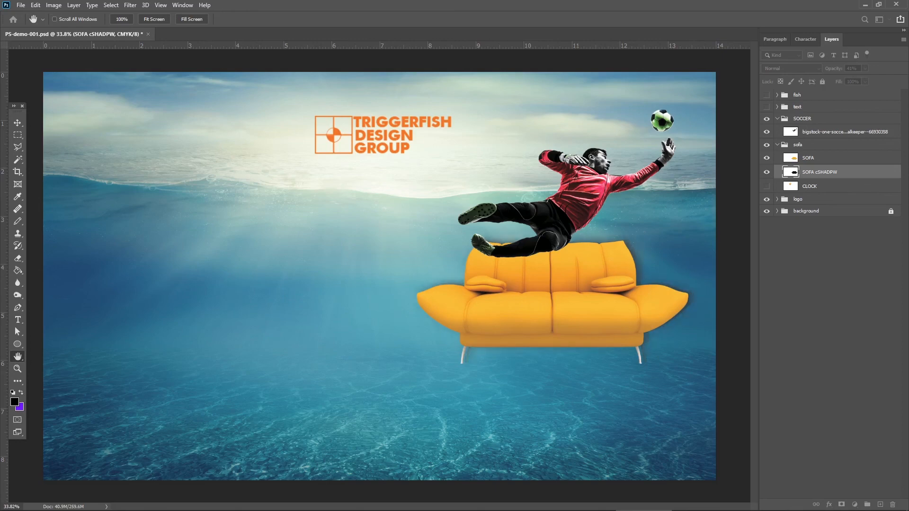
key("v")
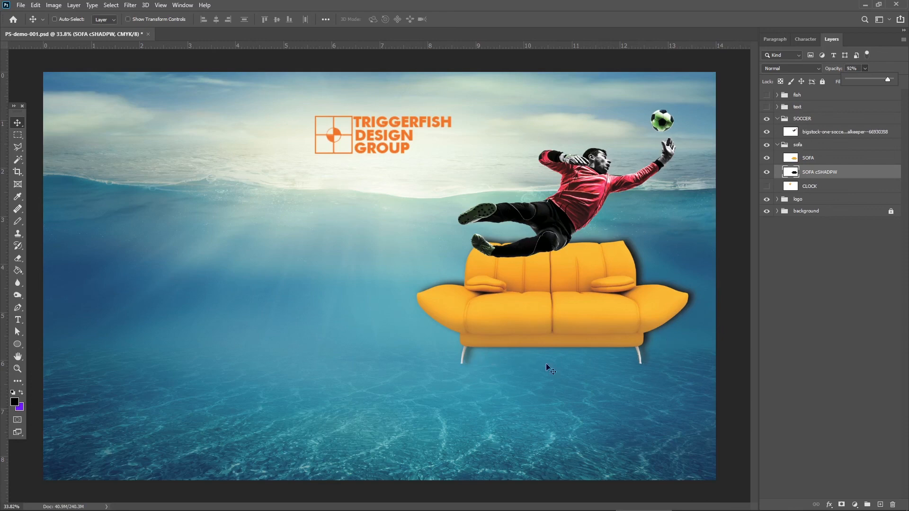
Flatten the sofa shadow vertically with Free Transform so it lies as a low ellipse beneath the sofa.
left_click(834, 173)
key("ctrl+t")
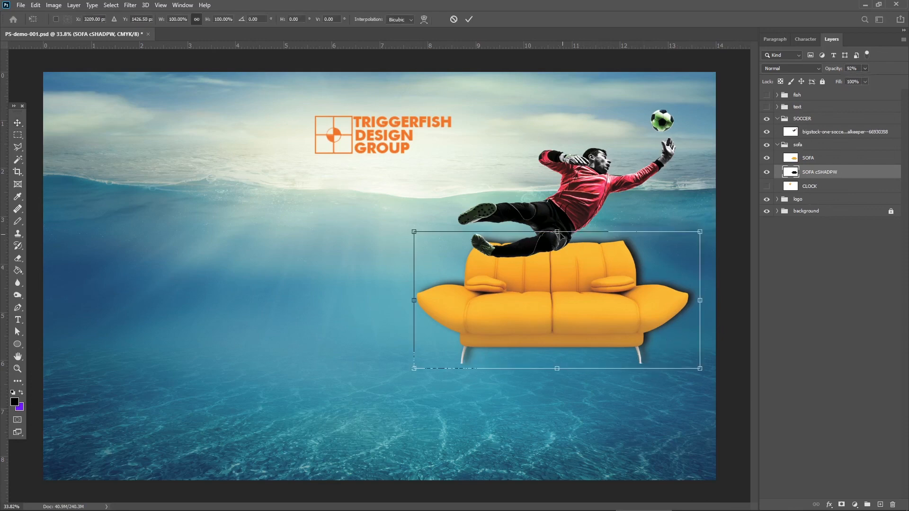
left_click_drag(557, 230, 509, 310)
key("Return")
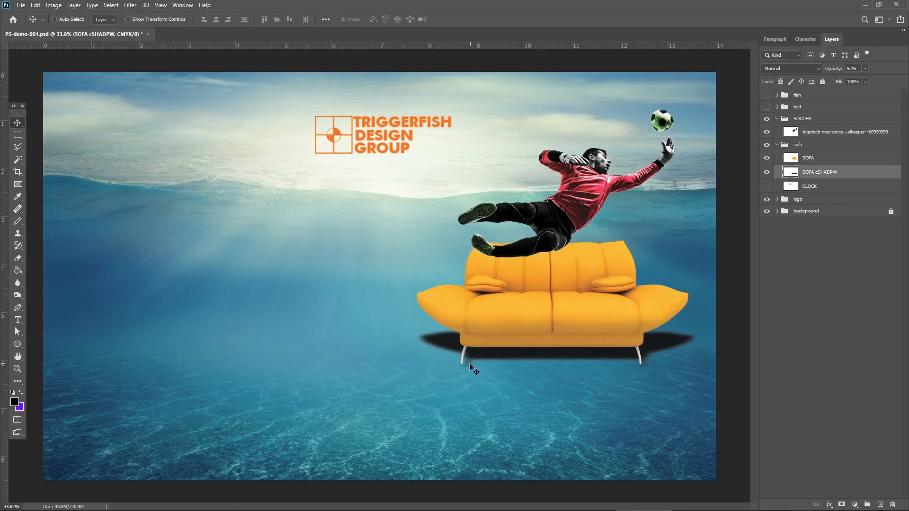
Nudge the flattened shadow slightly to center it under the sofa and set its layer opacity to 32%.
left_click_drag(652, 345, 653, 346)
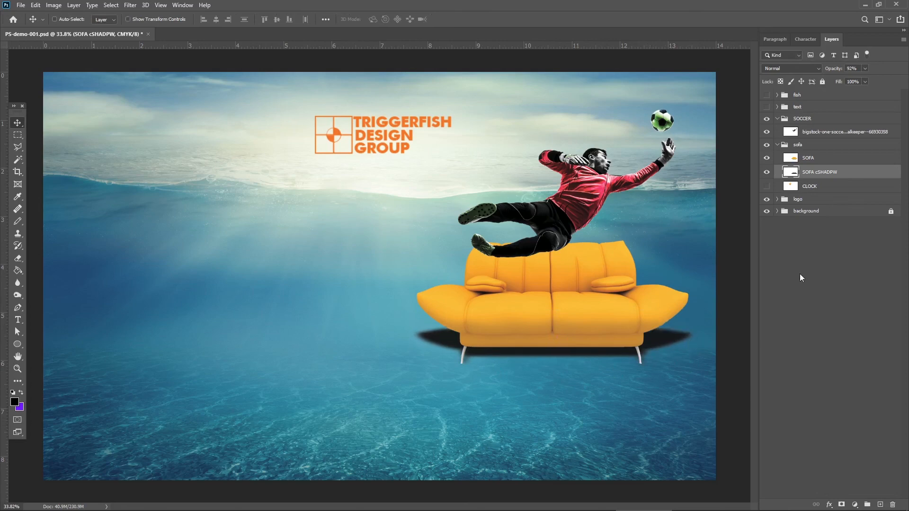
left_click(864, 68)
left_click_drag(864, 78, 838, 81)
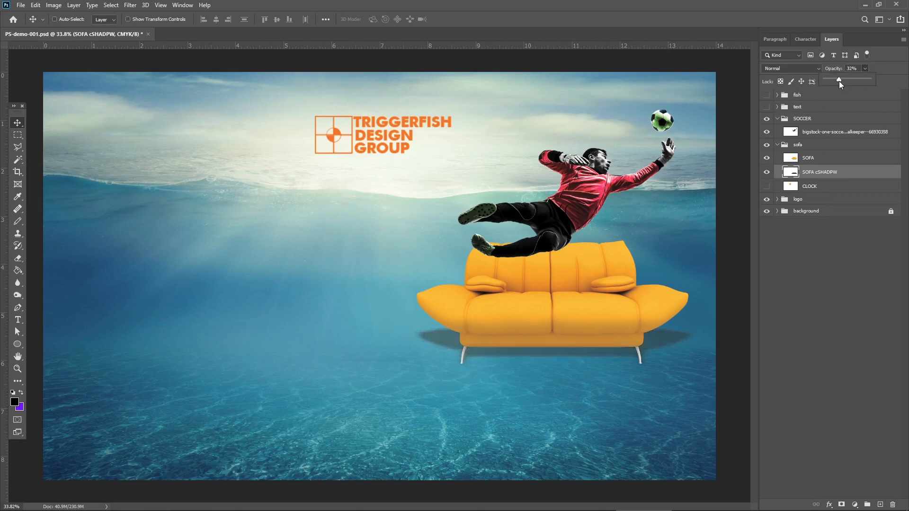
Select the SOFA layer and lower its opacity to 65%.
left_click(866, 160)
left_click(864, 160)
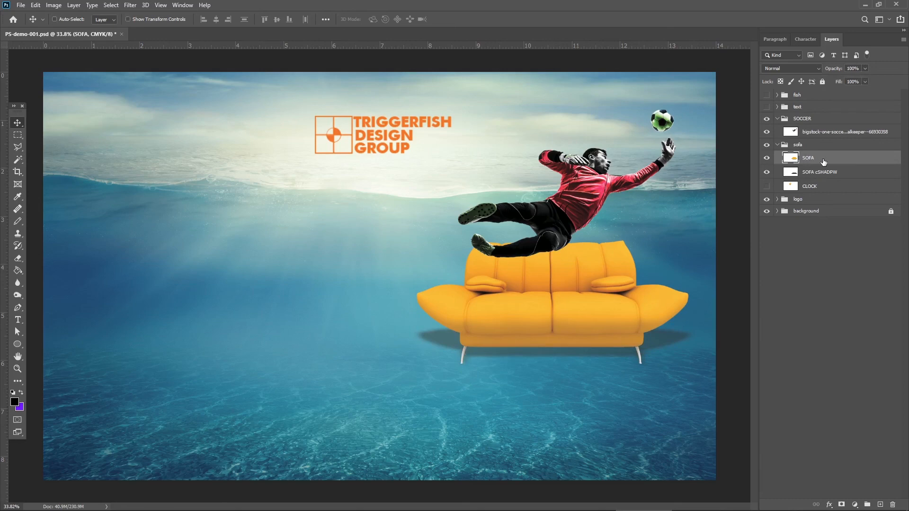
left_click(864, 69)
left_click_drag(857, 78, 853, 77)
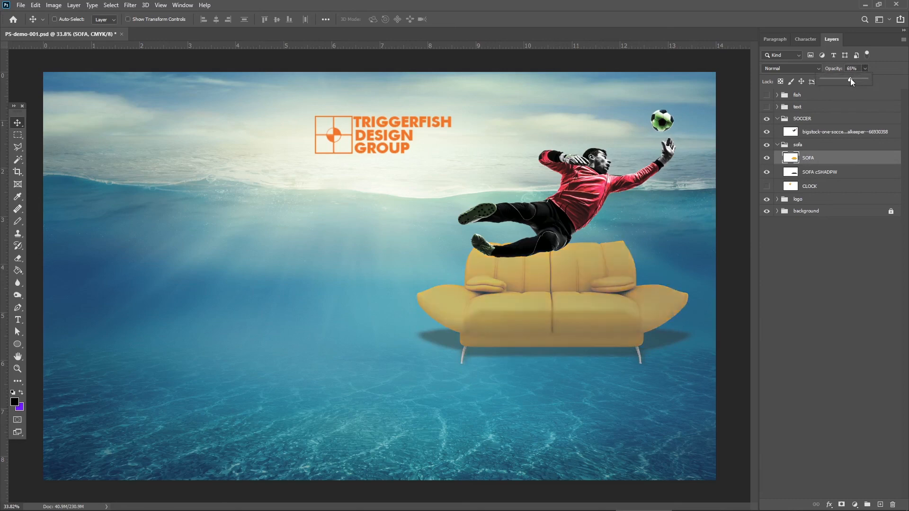
left_click(887, 77)
Select the goalkeeper layer and outline the part of his body below the waterline with the Polygonal Lasso tool.
left_click(799, 132)
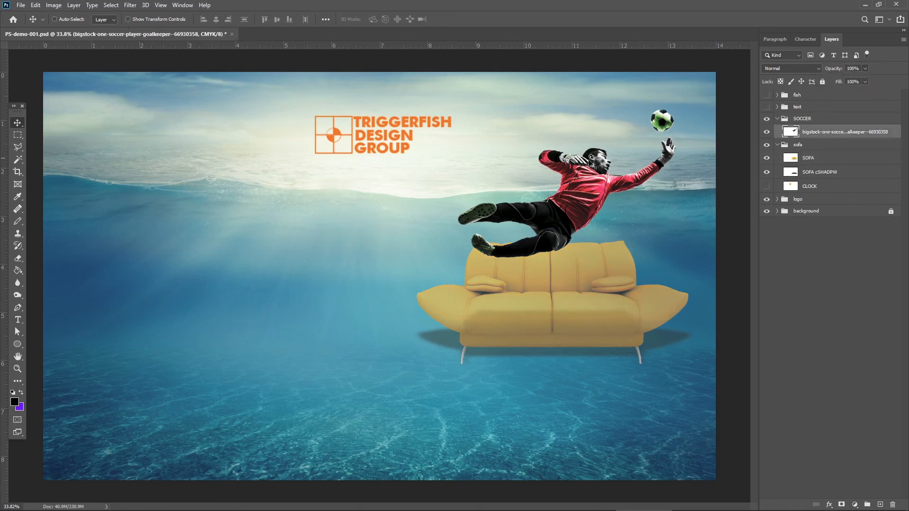
left_click(18, 148)
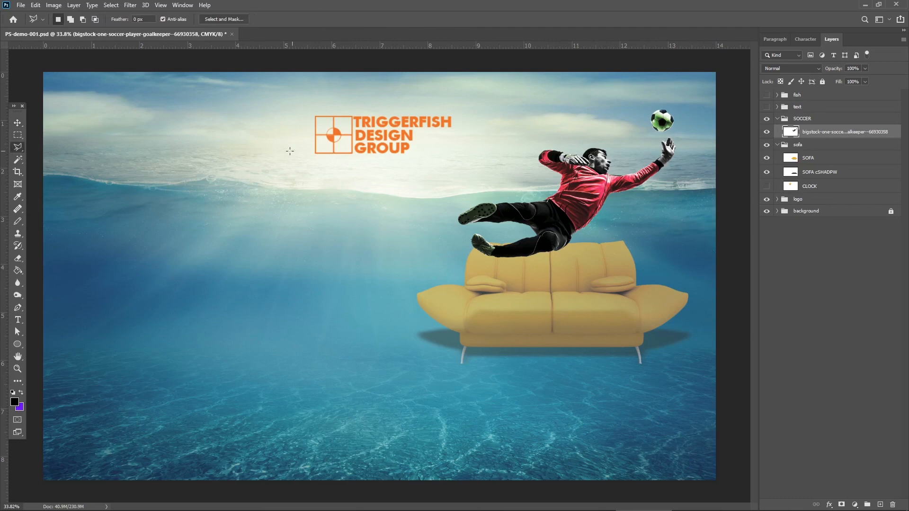
right_click(21, 149)
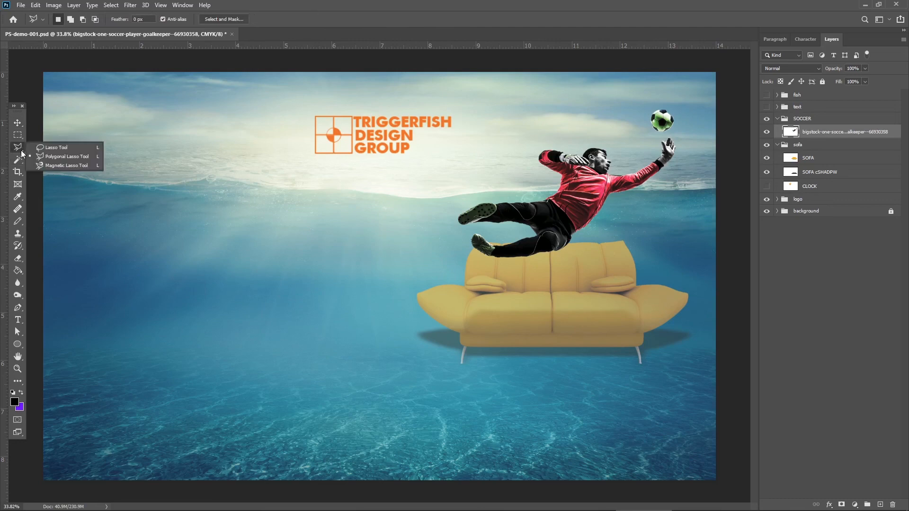
left_click(555, 190)
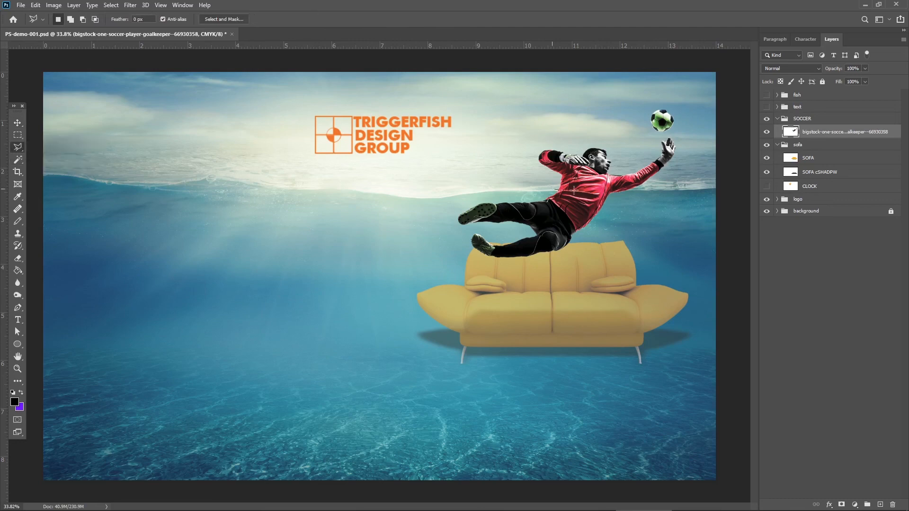
left_click(644, 189)
left_click(635, 292)
left_click(442, 290)
left_click(407, 204)
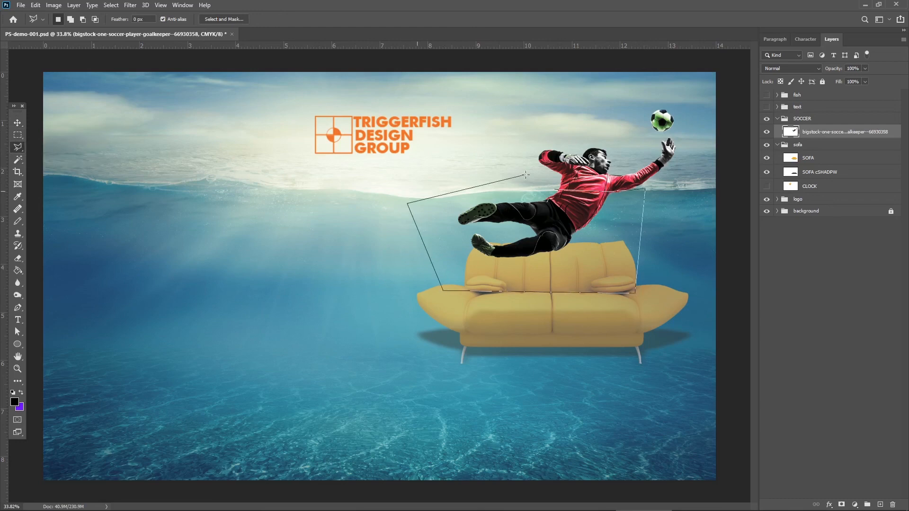
left_click(529, 179)
left_click(555, 189)
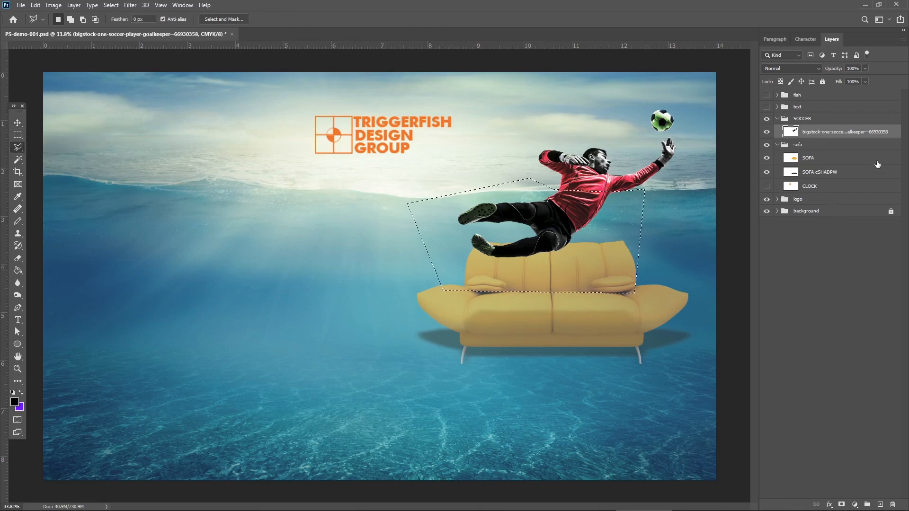
Cut the goalkeeper's lower body onto its own layer and move it back into alignment with the upper body.
key("ctrl+x")
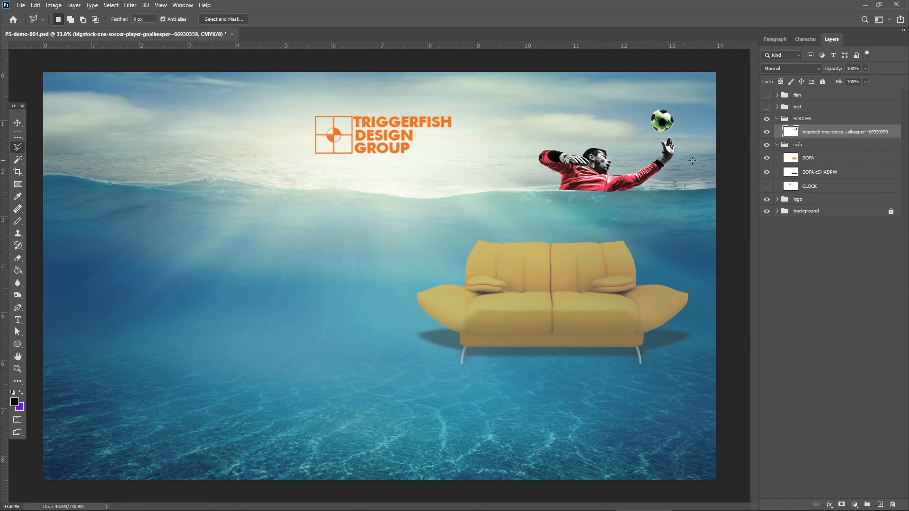
key("ctrl+v")
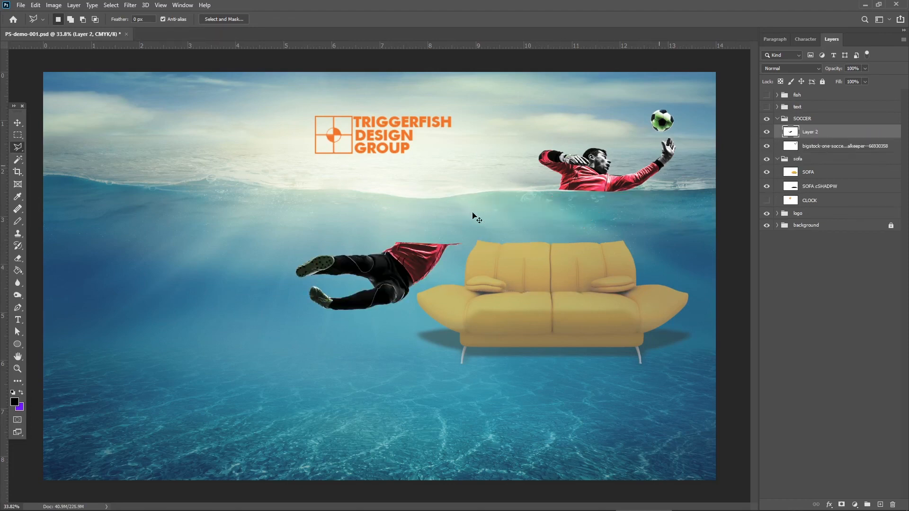
key("v")
left_click_drag(400, 260, 562, 208)
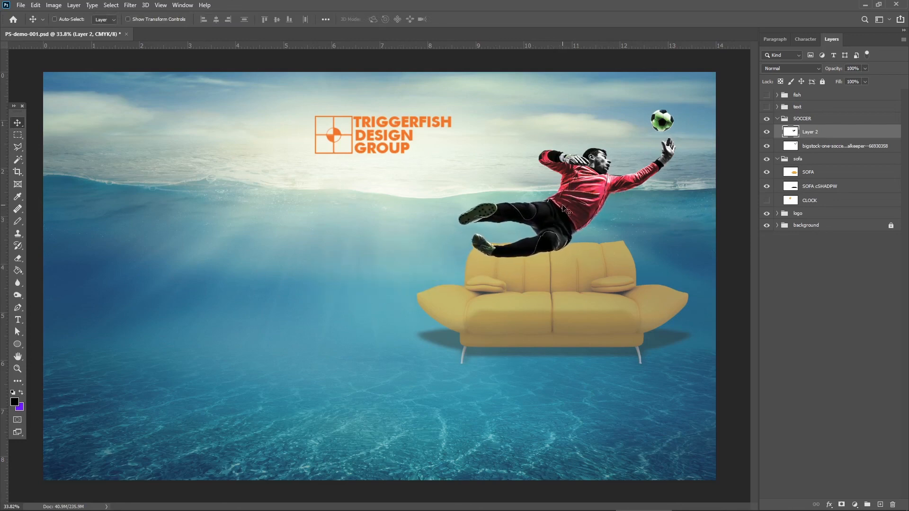
Rename the goalkeeper's lower-body layer as BOT and the upper-body layer as TOP.
double_click(809, 134)
type("BOT")
key("Return")
double_click(825, 147)
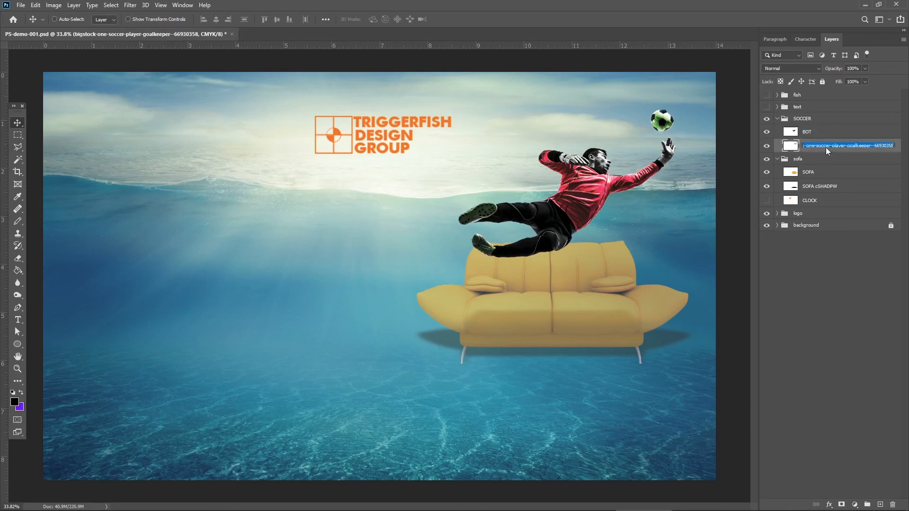
type("TOP")
key("Return")
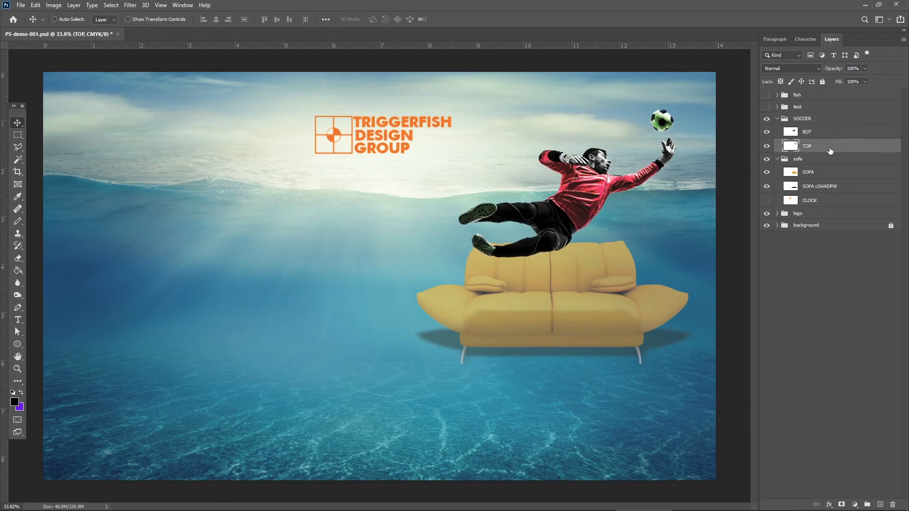
Move the TOP layer above BOT in the SOCCER group and set the BOT layer's opacity to 61%.
left_click_drag(826, 146, 839, 131)
left_click(820, 146)
left_click(865, 69)
left_click_drag(864, 81, 849, 80)
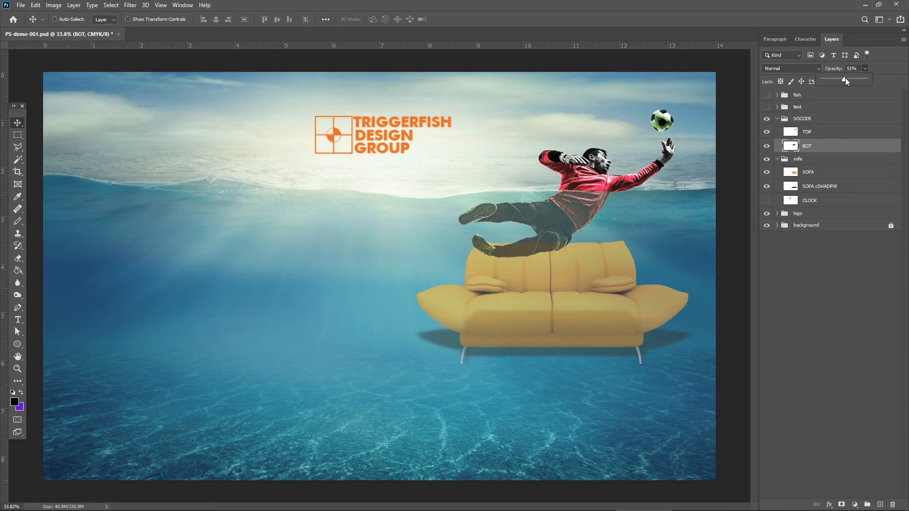
left_click_drag(846, 80, 848, 80)
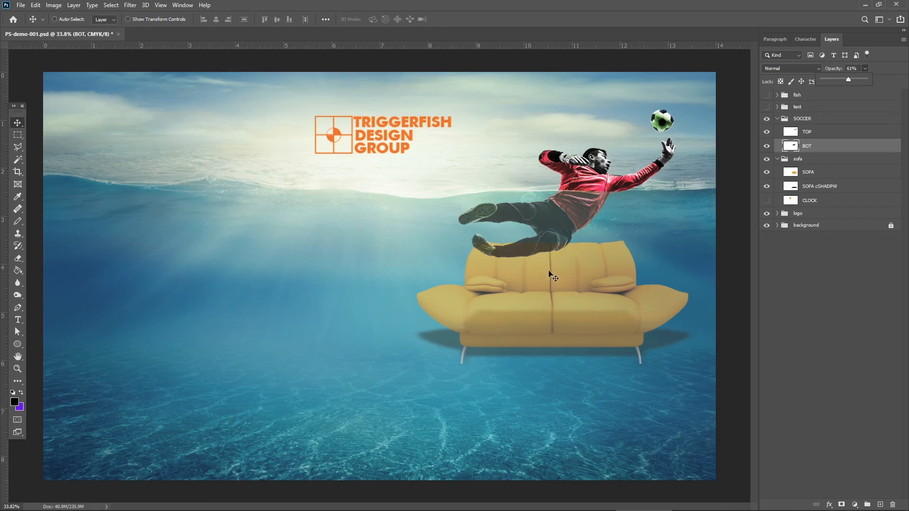
left_click(568, 278)
Set the SOFA layer's opacity to 49% and collapse the SOCCER and sofa groups.
left_click(812, 174)
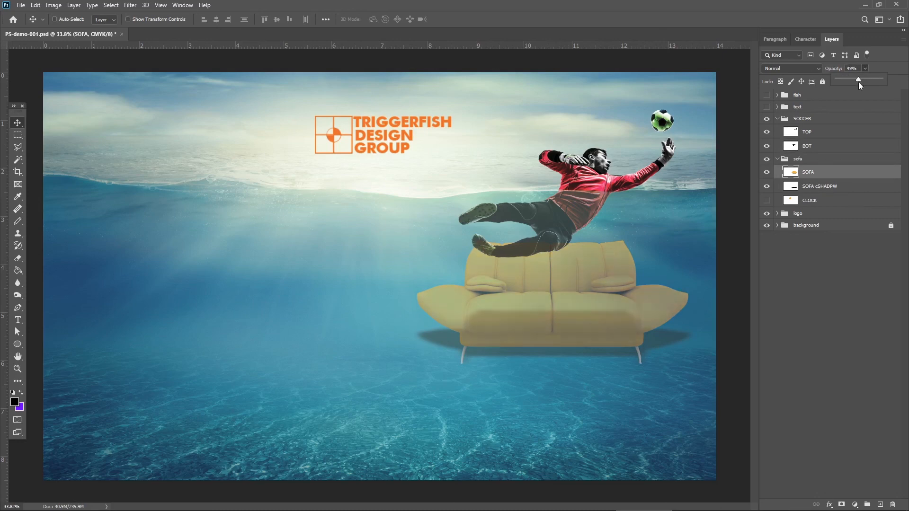
left_click(890, 66)
left_click(777, 118)
left_click(777, 130)
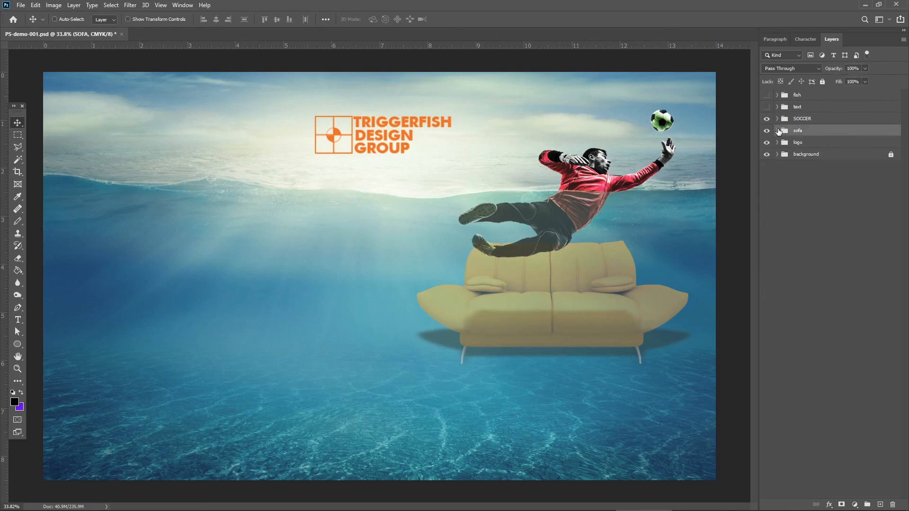
Show and expand the text group, and select its ROCK STAR text layer.
left_click(766, 107)
left_click(776, 108)
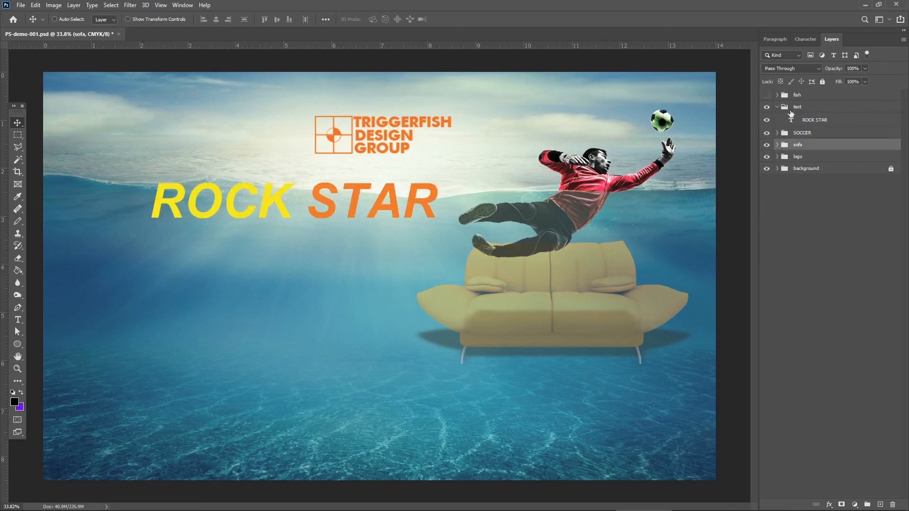
left_click(819, 110)
left_click(828, 122)
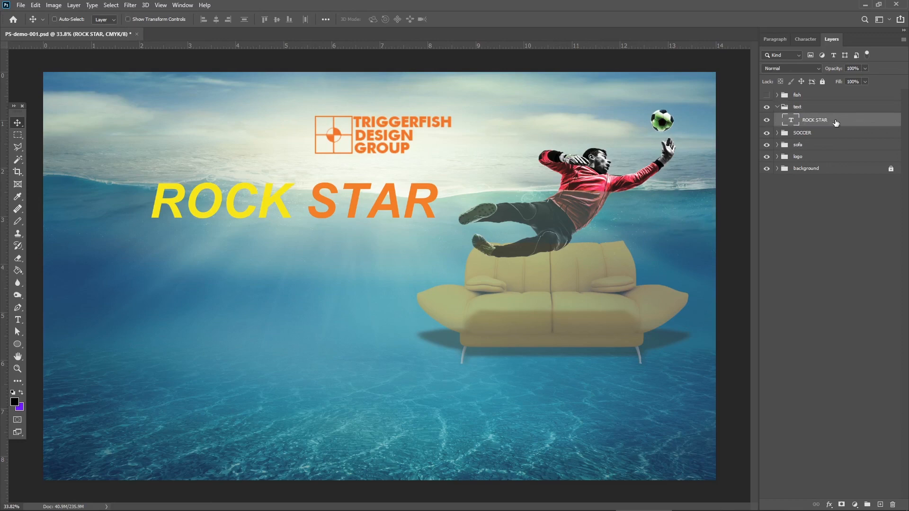
Add a Bevel & Emboss effect to the ROCK STAR layer, keeping the layer style dialog clear of the text.
double_click(835, 121)
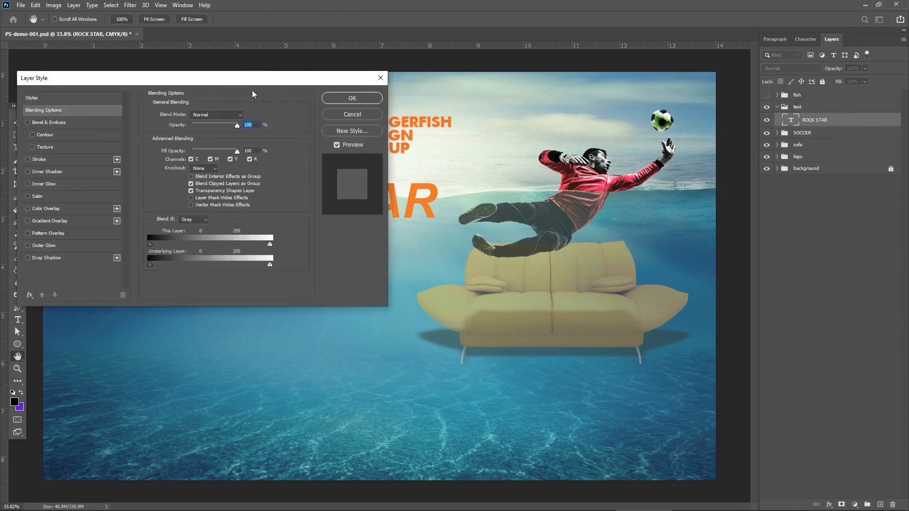
left_click_drag(255, 79, 671, 185)
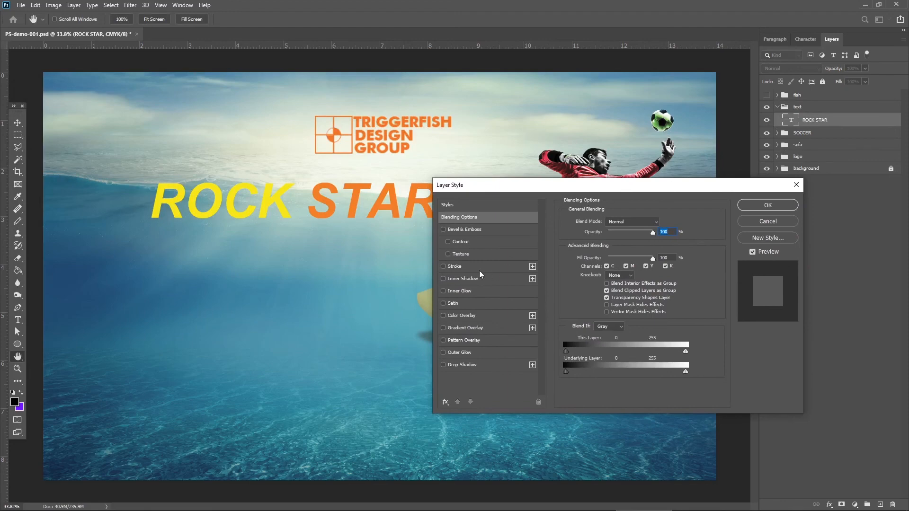
left_click(463, 230)
left_click_drag(501, 189, 567, 156)
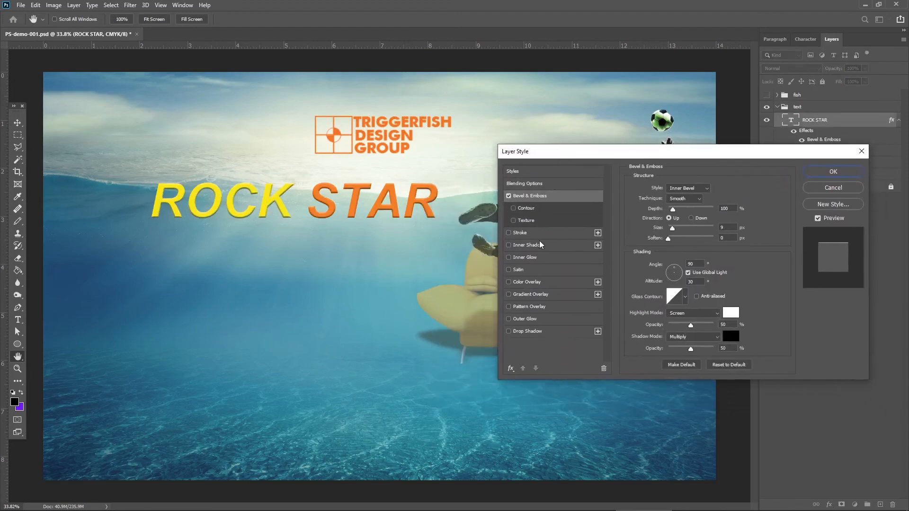
Add a Drop Shadow to the ROCK STAR text with 52% opacity, 129° angle, 24 px distance, 4% spread and 7 px size.
left_click(562, 334)
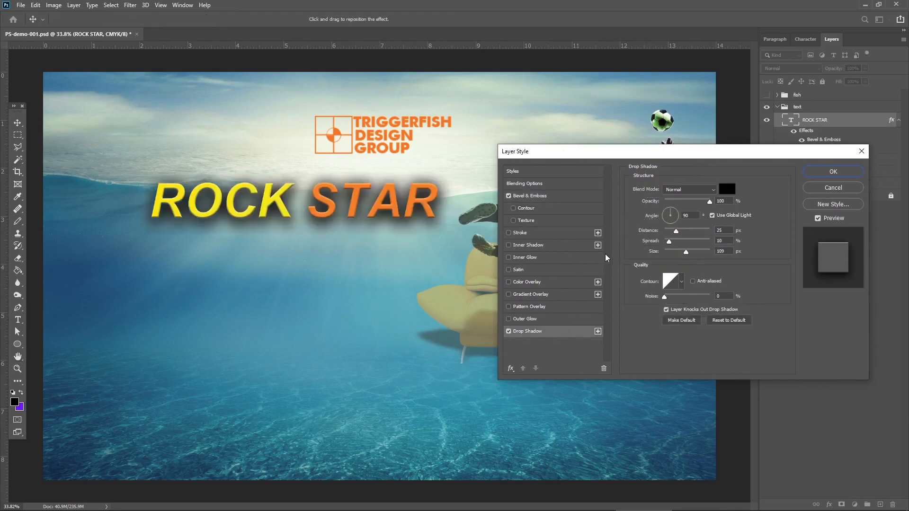
left_click_drag(673, 213, 678, 232)
left_click(668, 252)
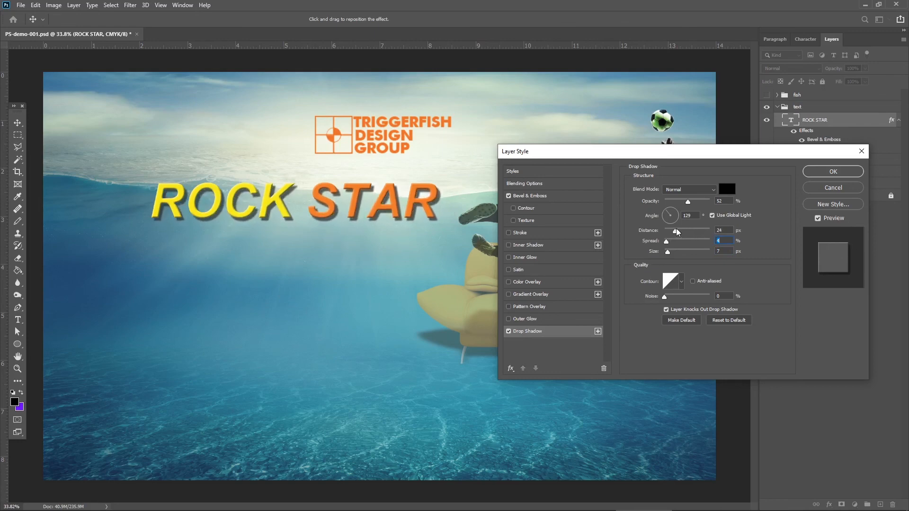
Add a green #06ff00 Color Overlay to the ROCK STAR text, keeping the layer style dialog clear of the artwork.
left_click(547, 281)
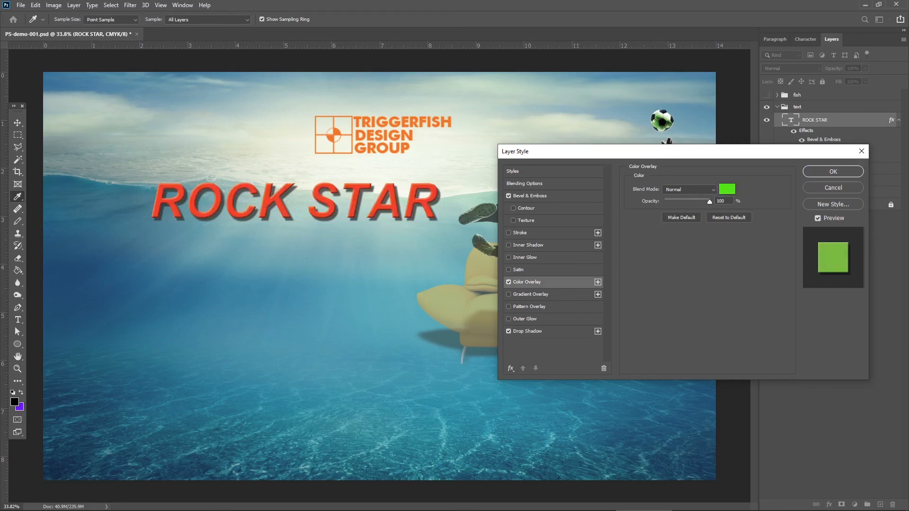
left_click_drag(0, 235, 278, 256)
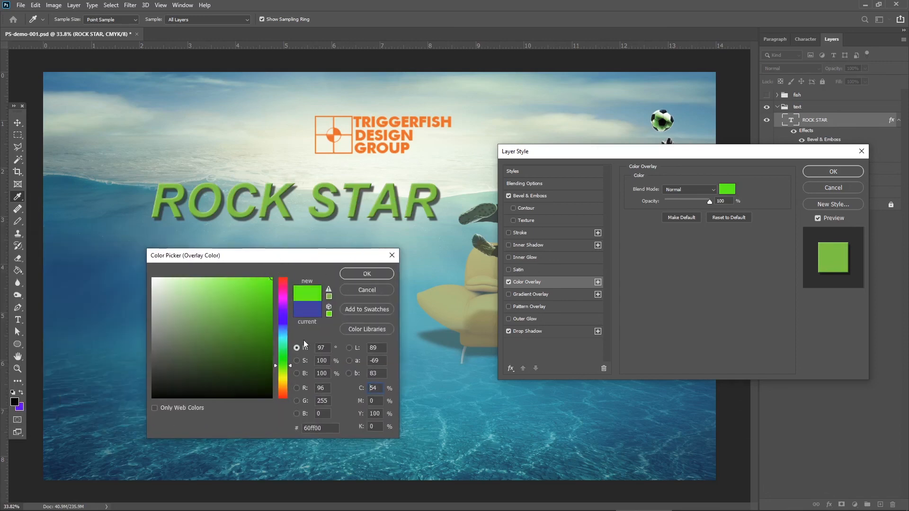
left_click_drag(288, 362, 288, 357)
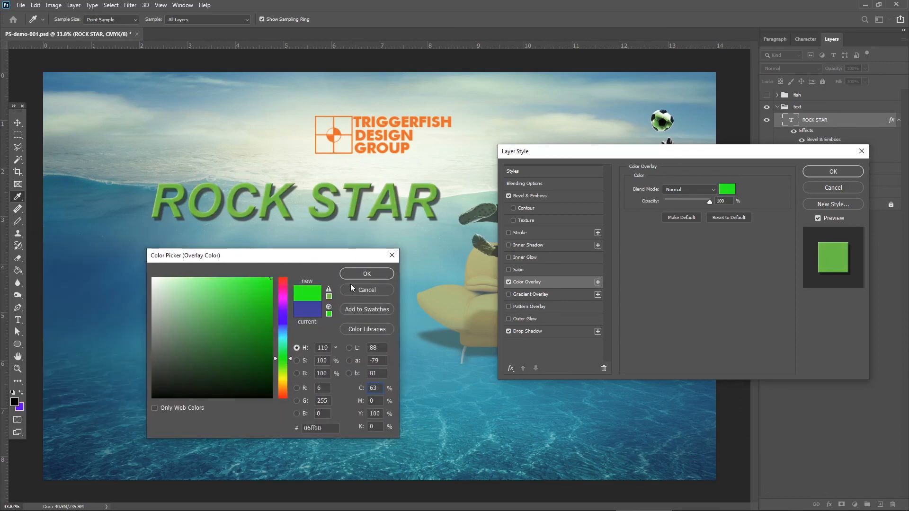
left_click(356, 274)
left_click_drag(625, 157, 570, 198)
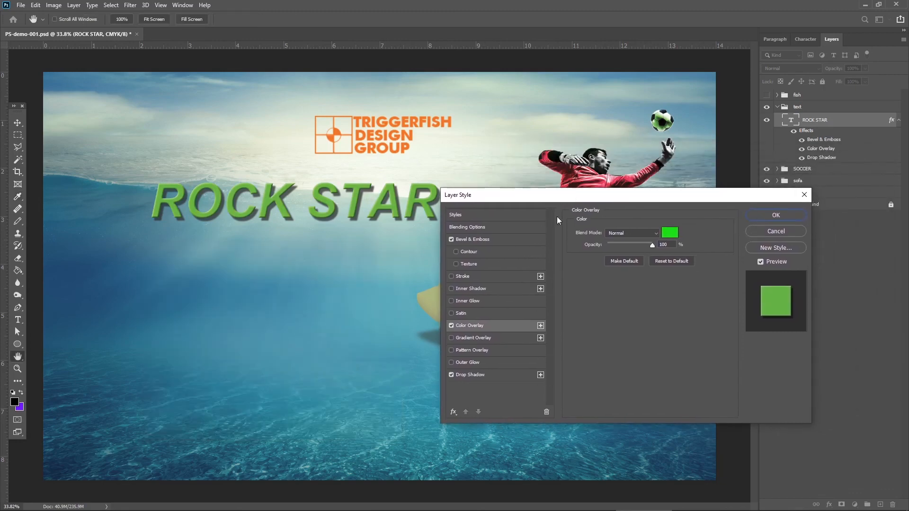
Try a Gradient Overlay on the ROCK STAR text in place of the Color Overlay, and restore the green overlay.
left_click(502, 340)
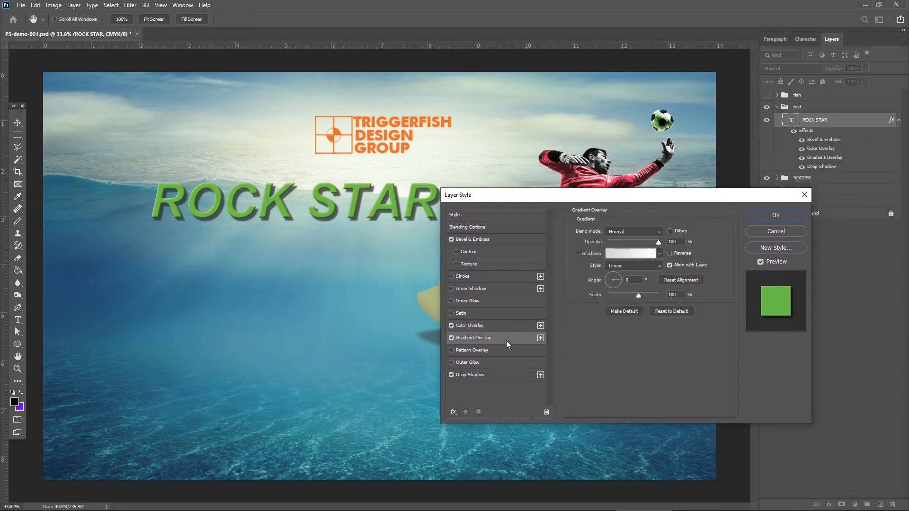
left_click(451, 326)
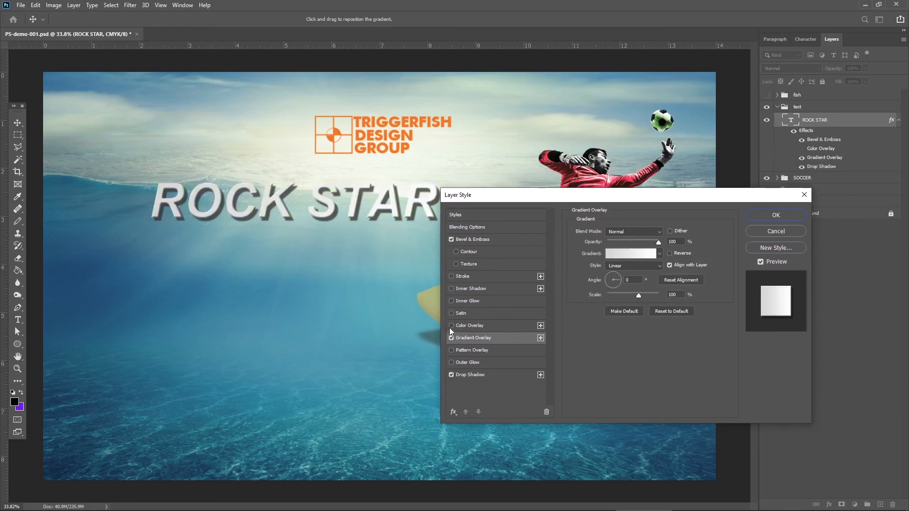
left_click(451, 326)
left_click(450, 338)
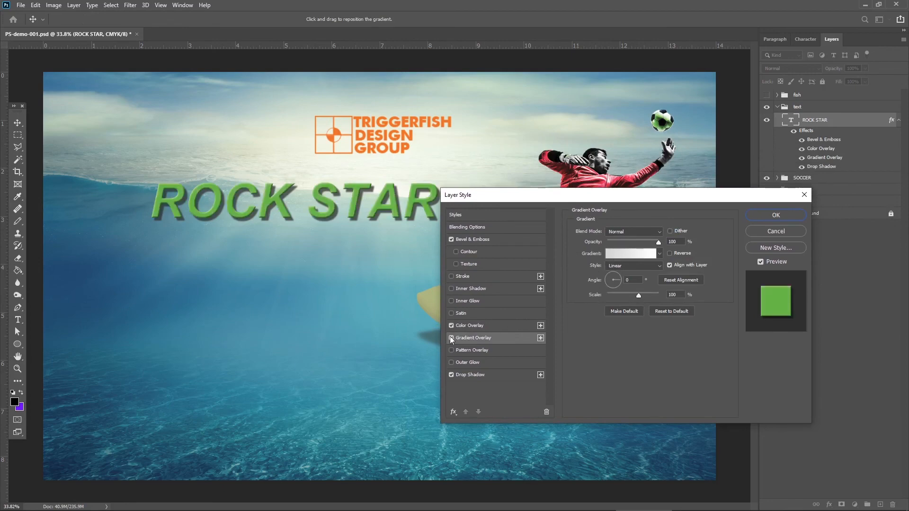
Try an Outer Glow on the ROCK STAR text, turn it off again, and apply the layer style.
left_click(485, 362)
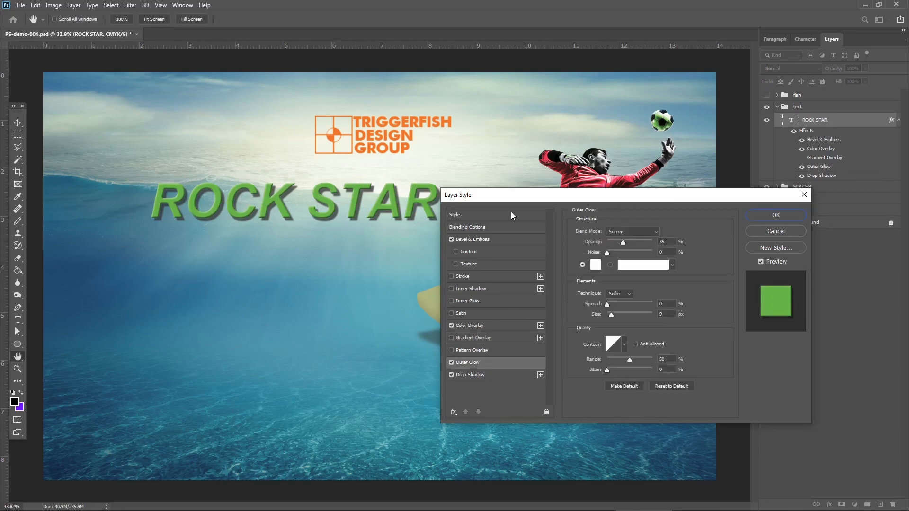
left_click_drag(519, 196, 441, 232)
left_click(452, 397)
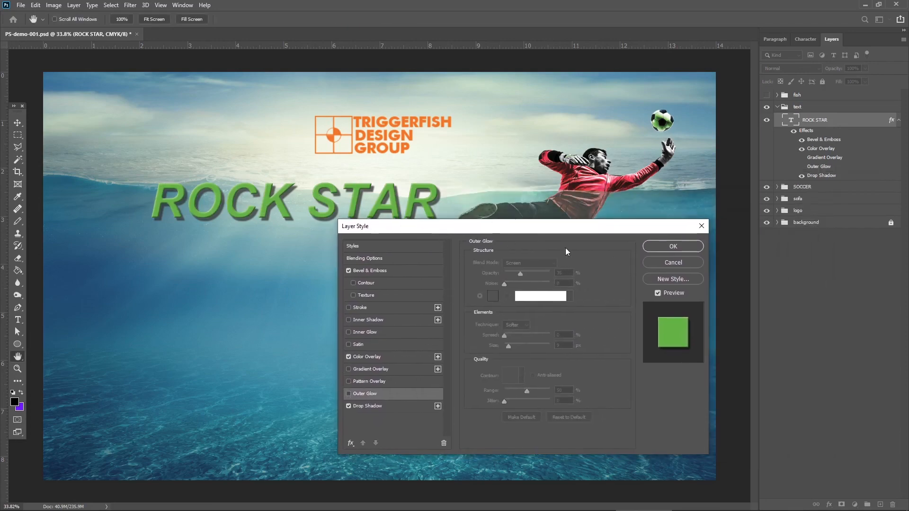
left_click(673, 246)
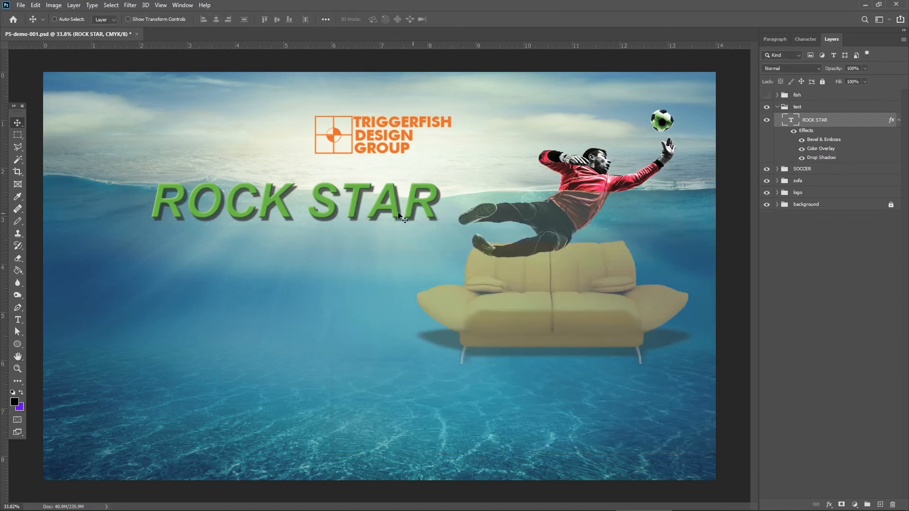
Scale down the ROCK STAR text, tilt it about 13° counterclockwise, and place it in the lower-left area of the image.
key("ctrl+t")
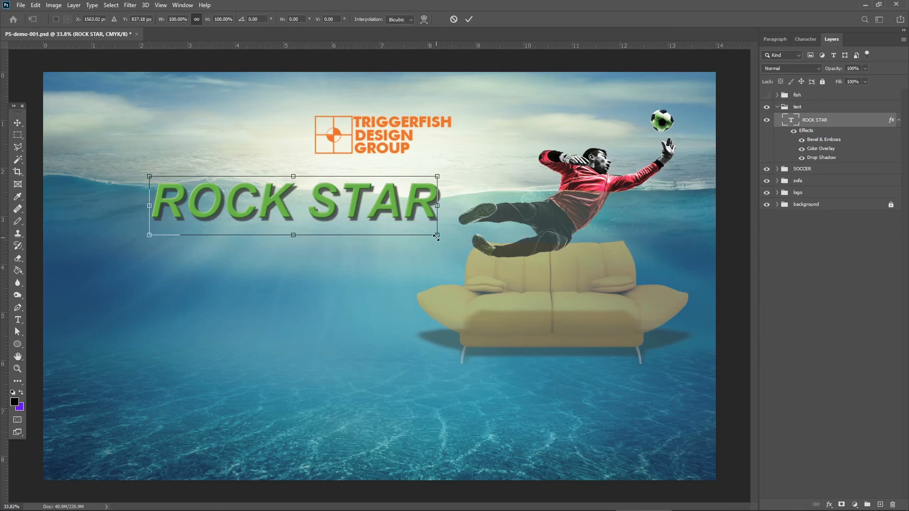
left_click_drag(437, 236, 372, 211)
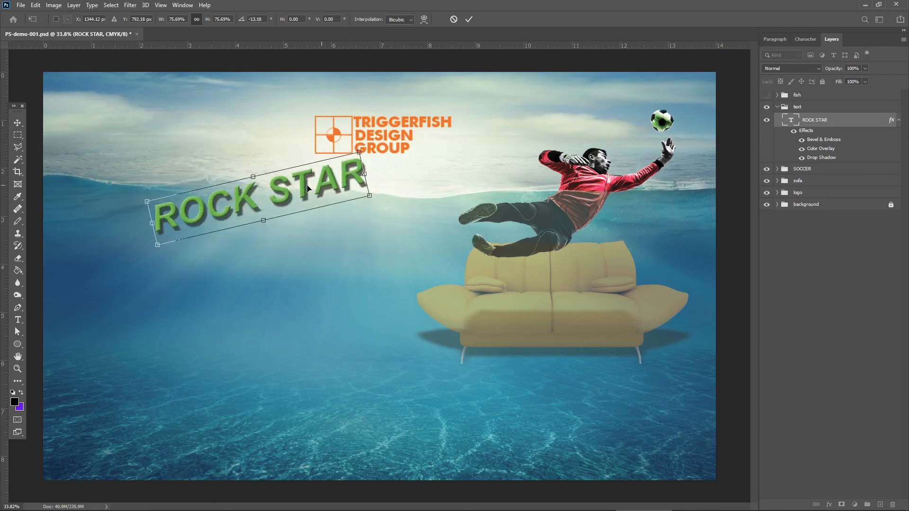
left_click_drag(307, 188, 224, 388)
left_click_drag(293, 392, 319, 393)
key("Return")
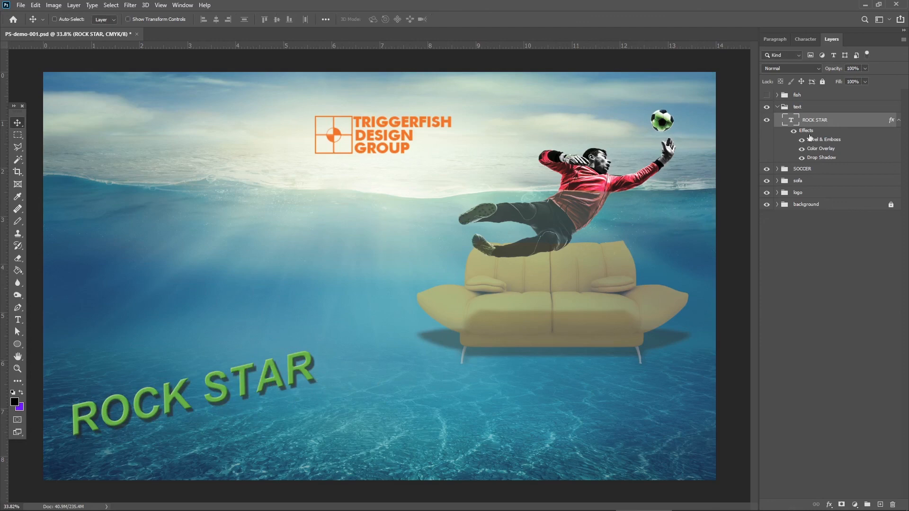
Collapse the text group, and show and expand the fish group.
left_click(777, 106)
left_click(766, 95)
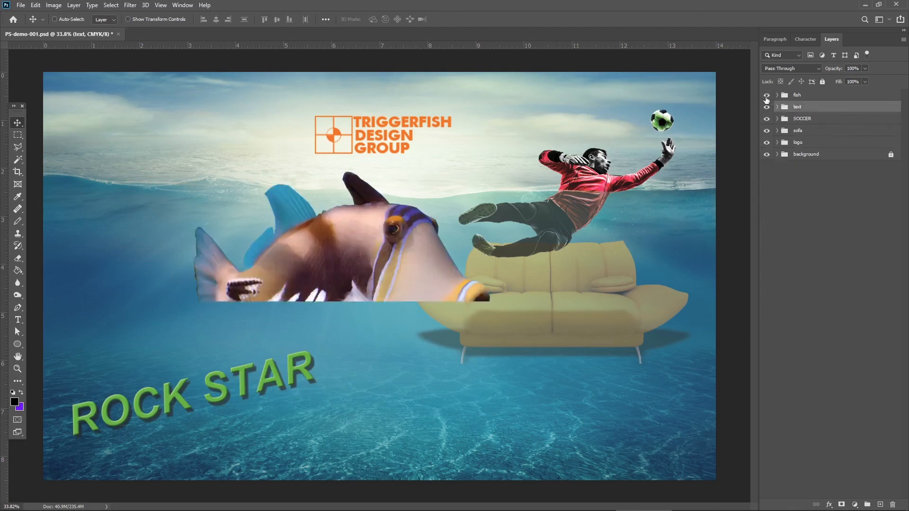
left_click(777, 95)
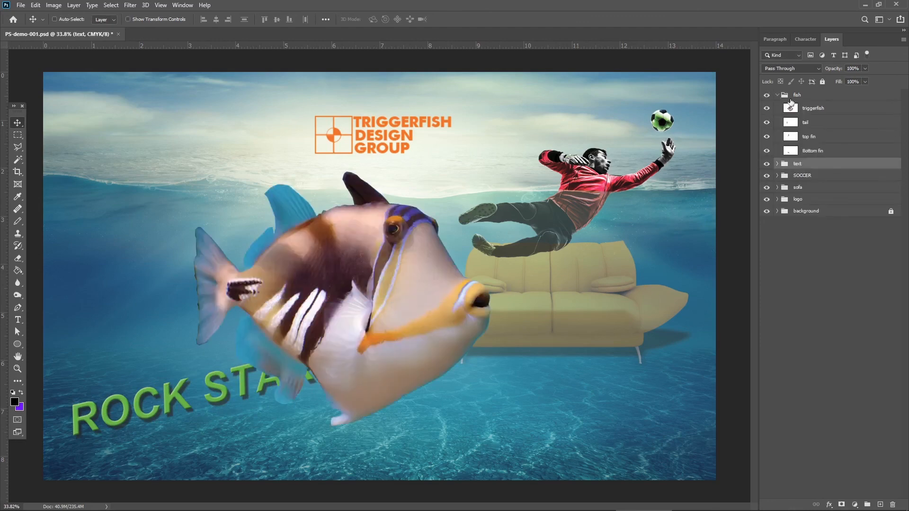
Select the triggerfish, tail, top fin and Bottom fin layers together and link them.
left_click(824, 109)
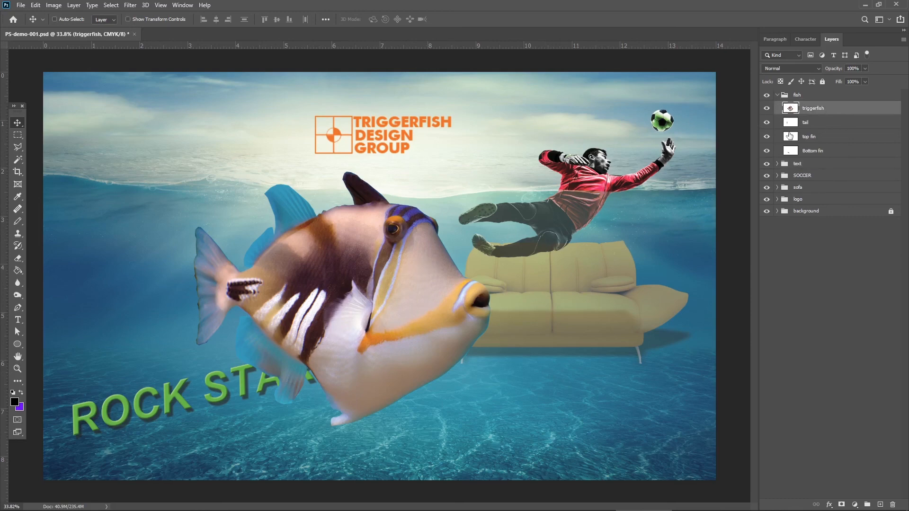
left_click(825, 123)
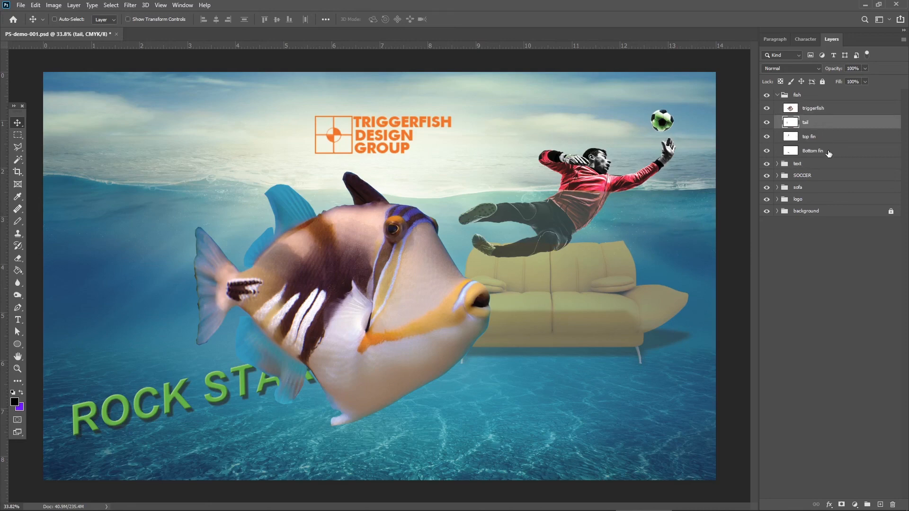
left_click(824, 137)
left_click(816, 112)
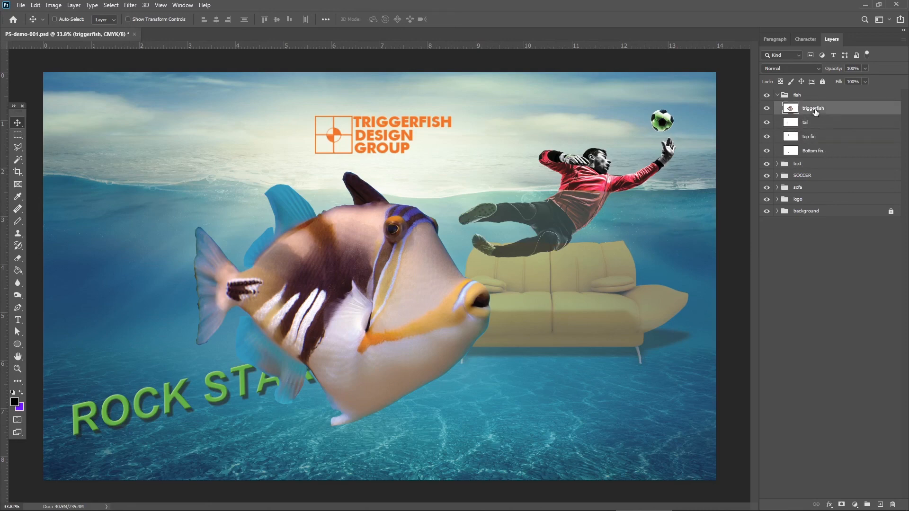
left_click(823, 143, "shift")
left_click(825, 153, "shift")
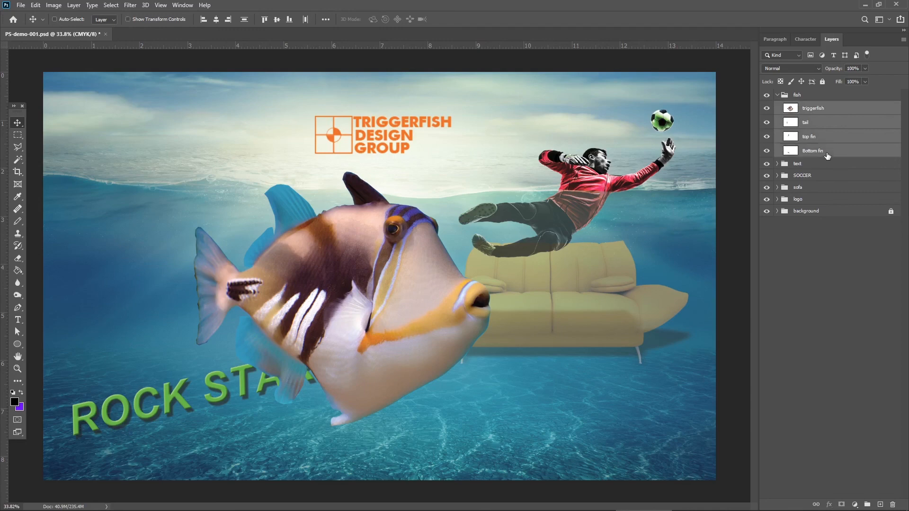
left_click(815, 505)
Scale the linked fish layers to about 65% and position the fish just left of the sofa, partly over the ROCK STAR text.
left_click_drag(399, 323, 314, 323)
key("ctrl+t")
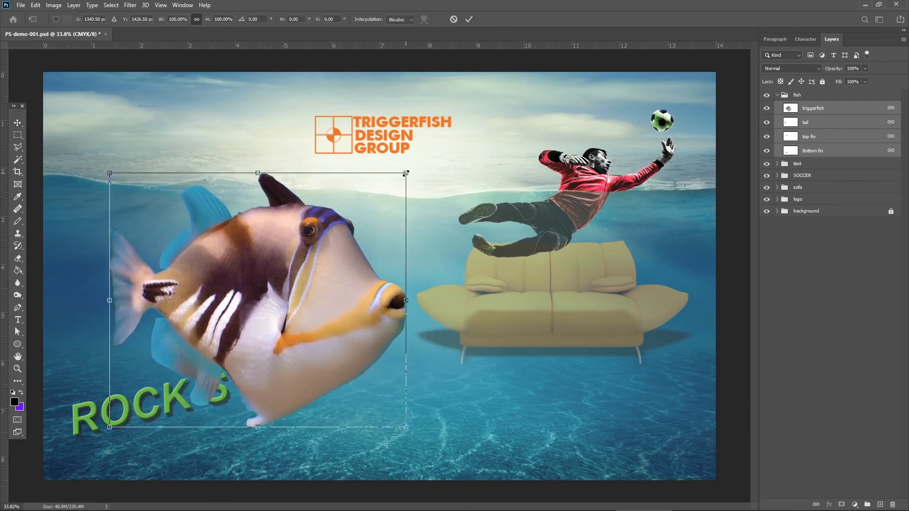
left_click_drag(405, 174, 311, 253)
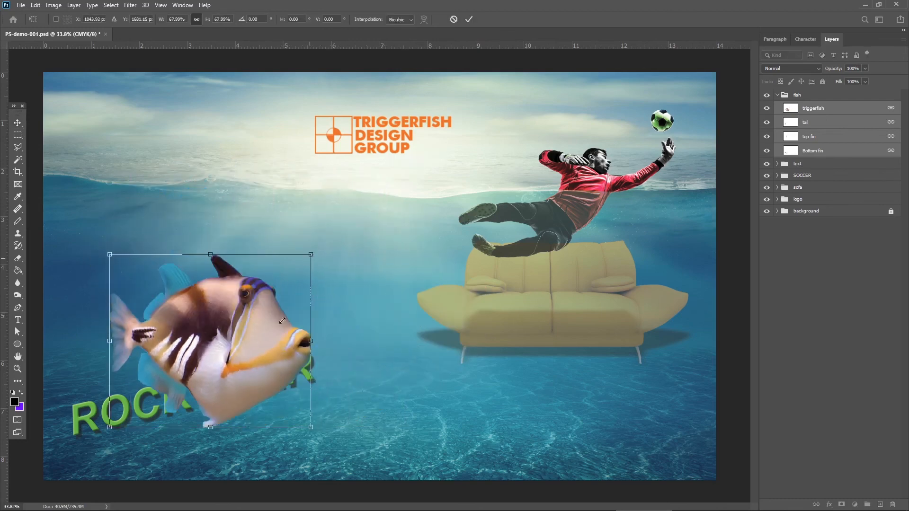
left_click_drag(280, 281, 340, 281)
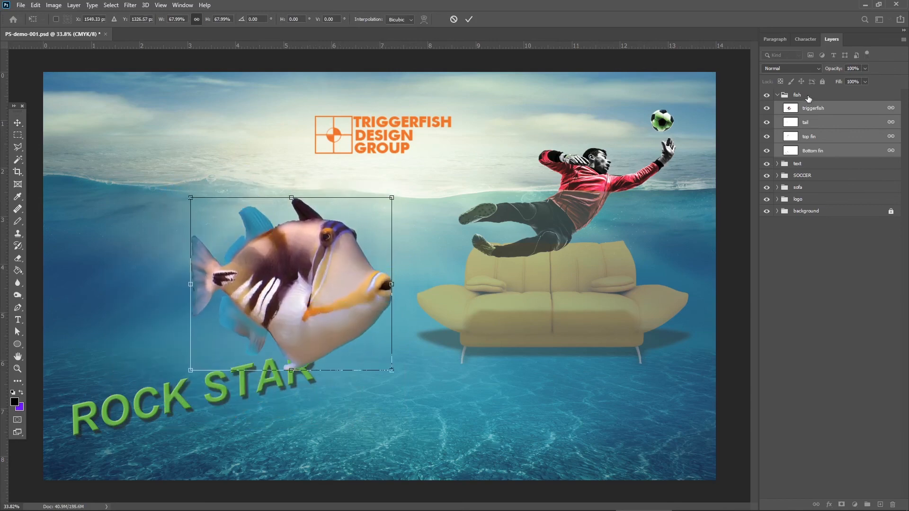
left_click_drag(389, 371, 384, 364)
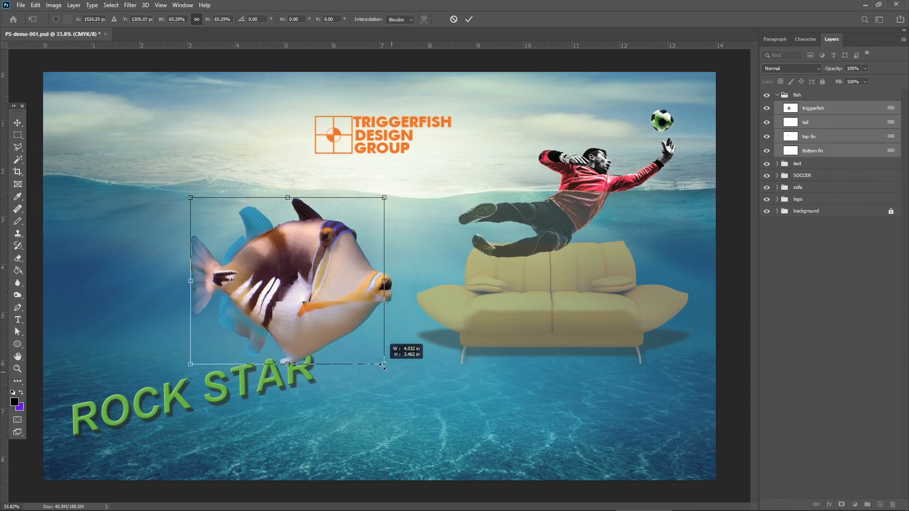
left_click_drag(356, 313, 402, 323)
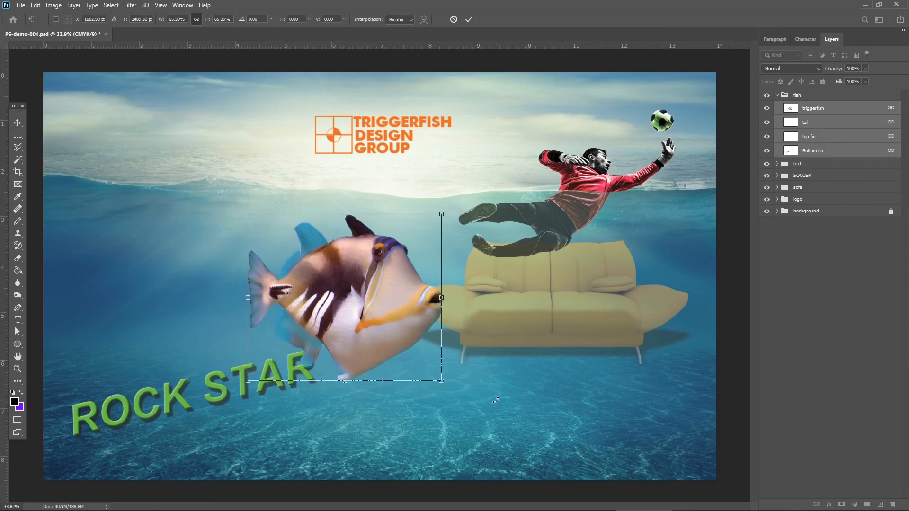
left_click_drag(391, 362, 396, 371)
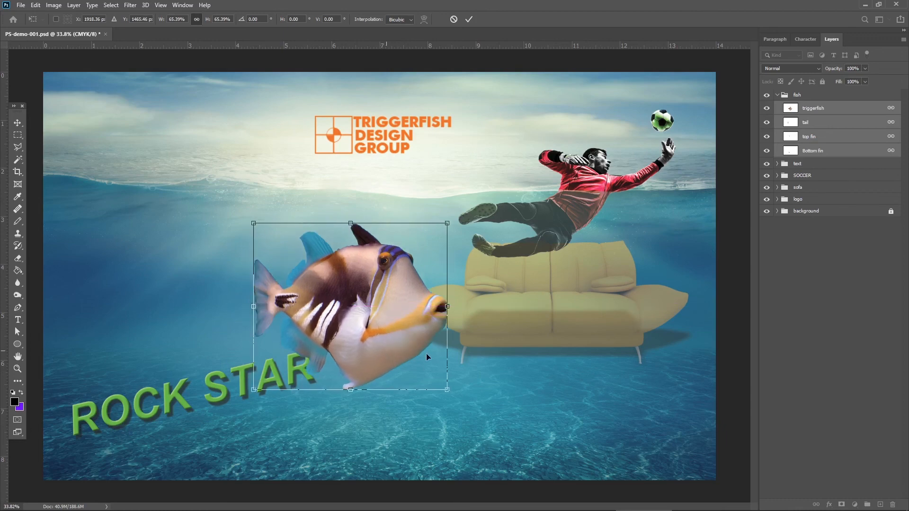
key("Return")
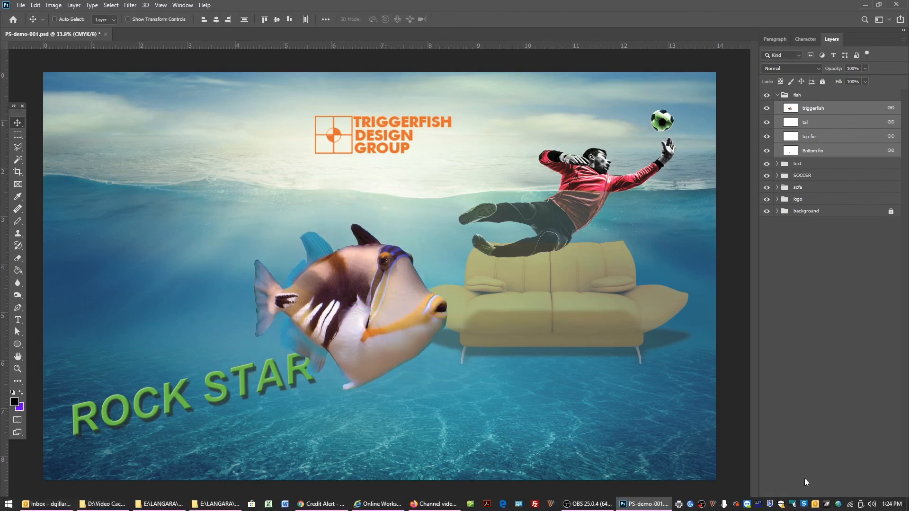
Unlink the fish layers and set the opacity of the tail, top fin and Bottom fin layers to 59%.
left_click(816, 506)
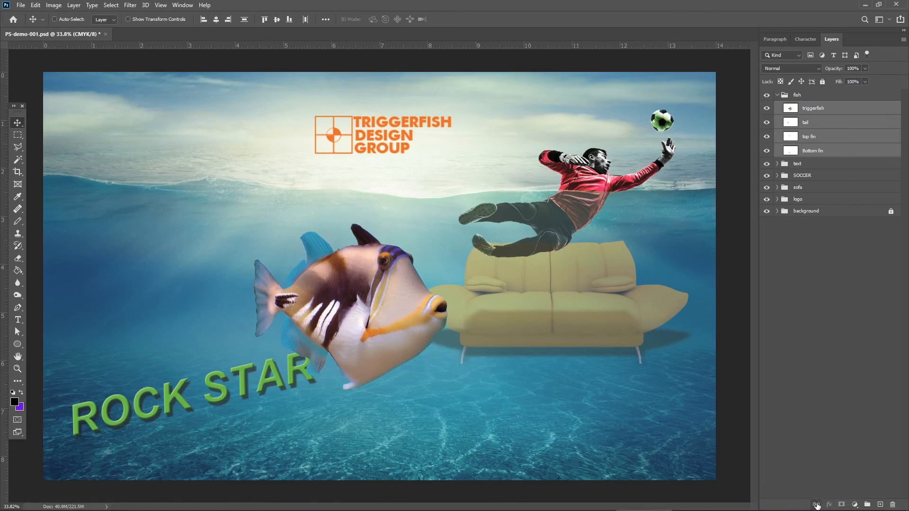
left_click(829, 122)
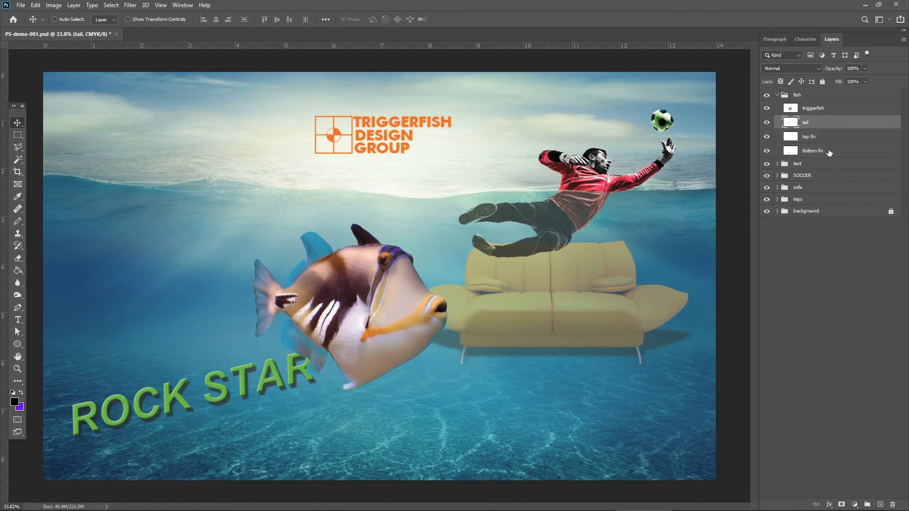
left_click(829, 151, "shift")
left_click(864, 69)
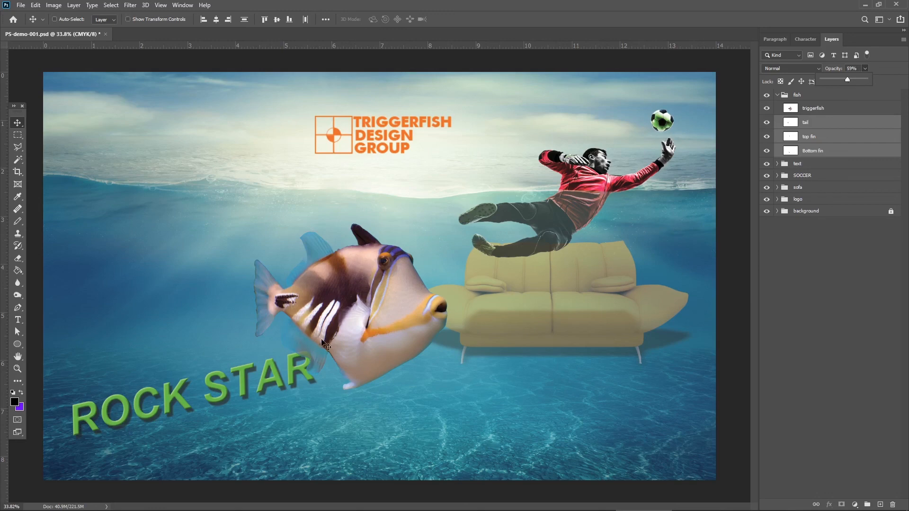
Set the triggerfish layer's opacity to 84%.
left_click(842, 110)
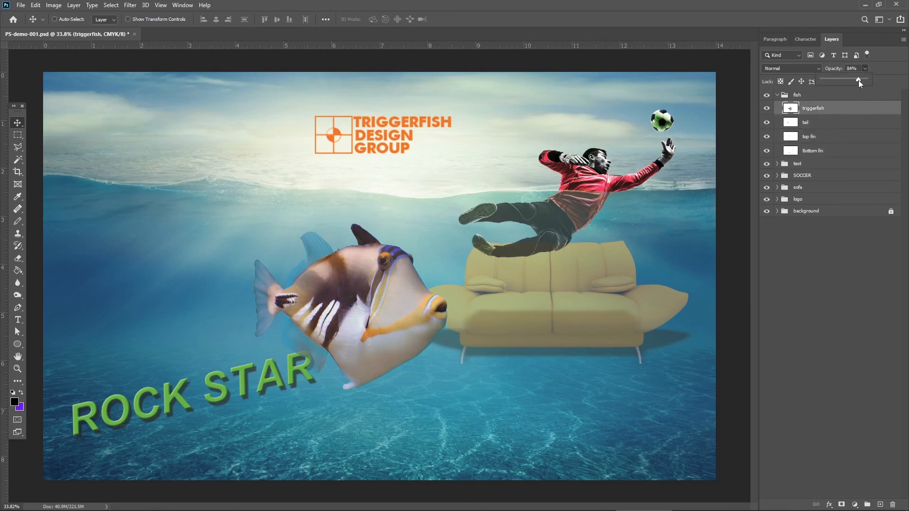
left_click(886, 96)
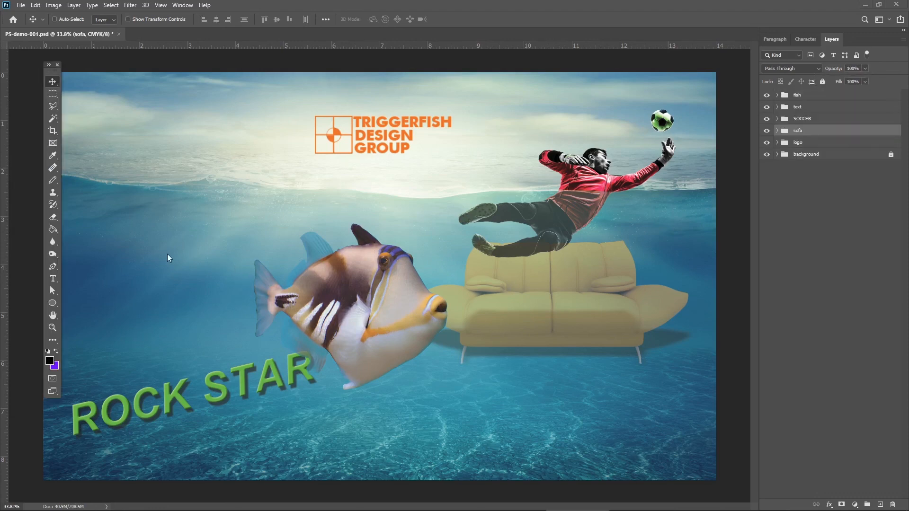
Expand the sofa group, then show and select its CLOCK layer.
left_click(777, 131)
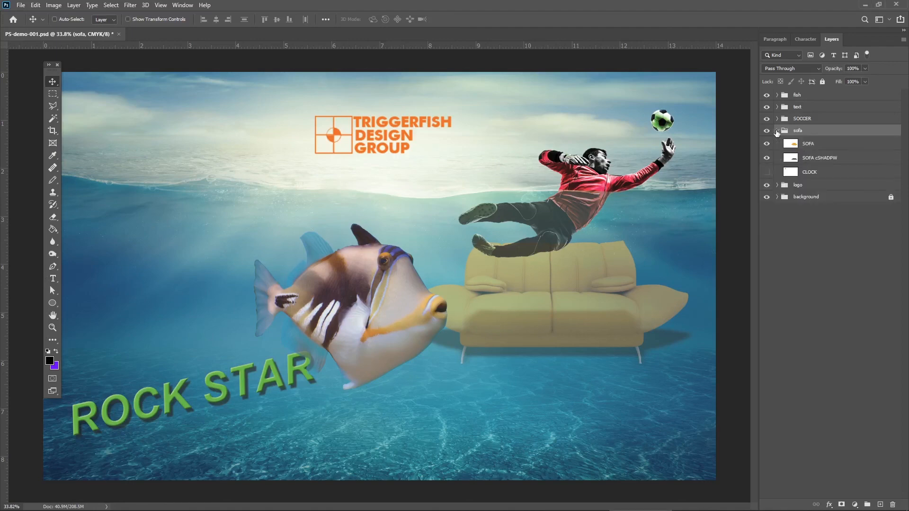
left_click(766, 172)
left_click(830, 177)
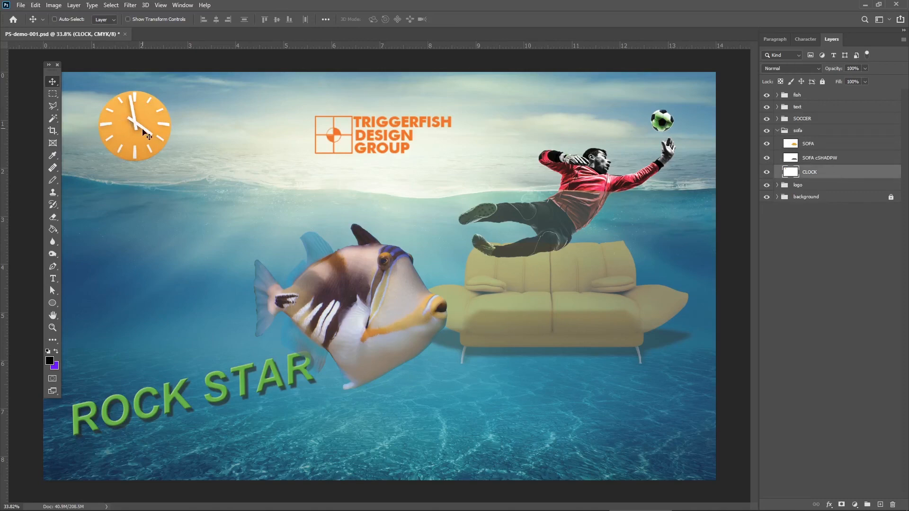
Scale the clock down slightly and position it in the sky at the upper left of the image.
left_click_drag(154, 129, 152, 122)
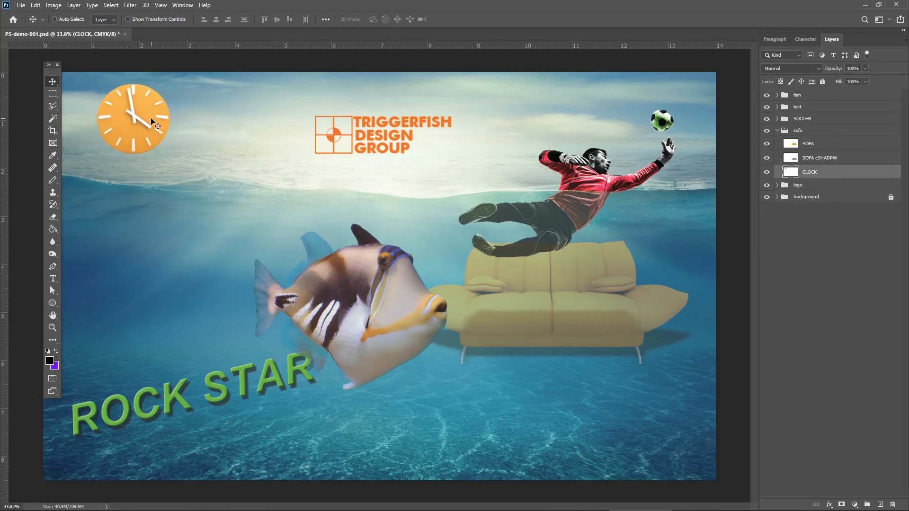
key("ctrl+t")
left_click_drag(169, 82, 155, 96)
key("Return")
left_click_drag(138, 138, 141, 133)
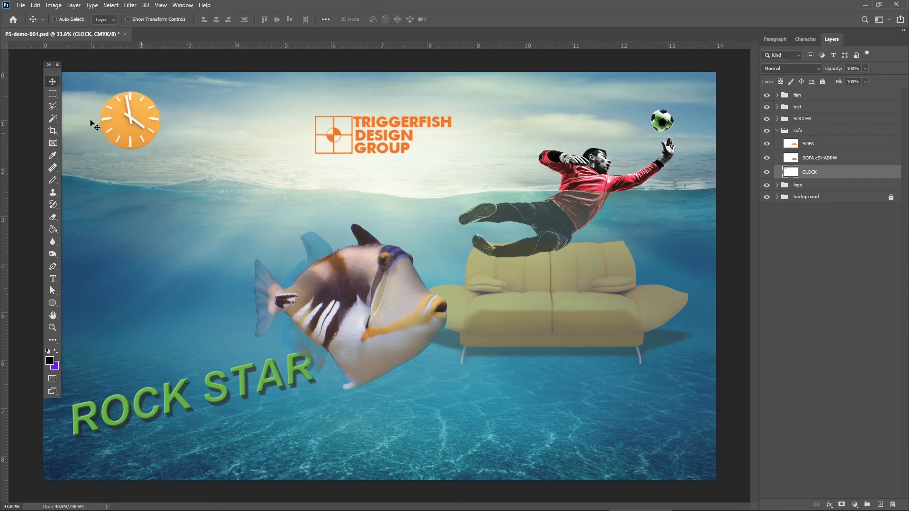
Add a new layer beneath the CLOCK layer and make a thin, flat elliptical selection just below the clock.
left_click(55, 96)
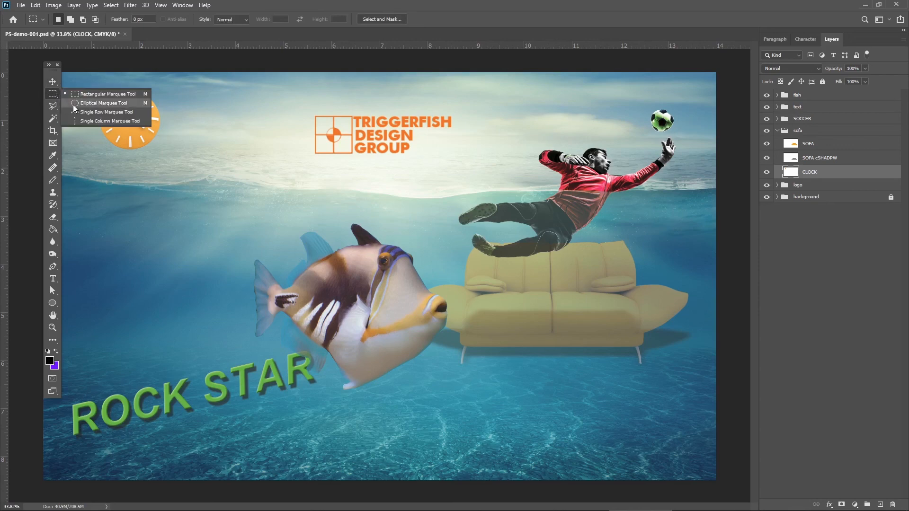
left_click(74, 103)
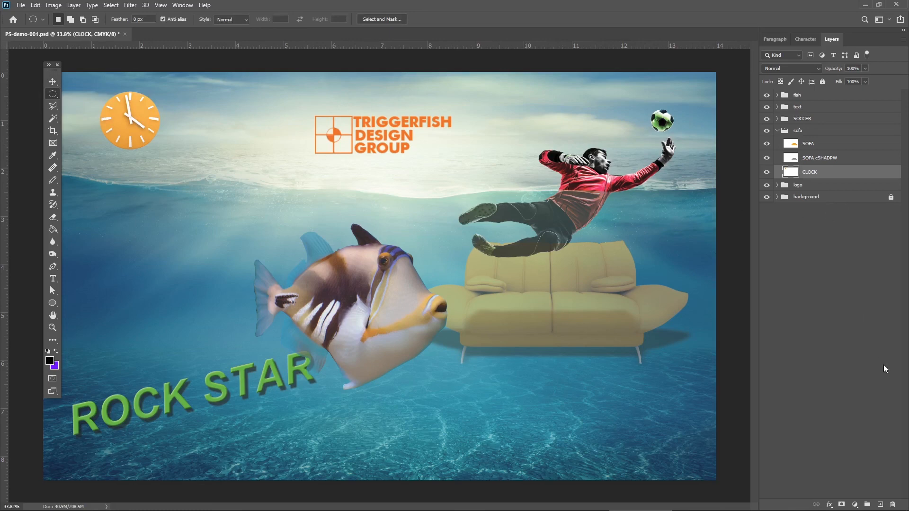
left_click(880, 504)
left_click_drag(823, 177, 825, 194)
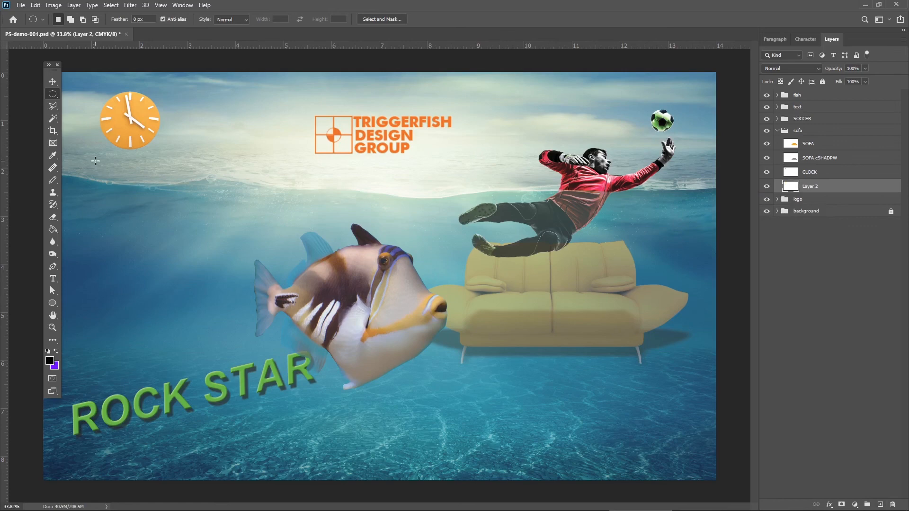
left_click_drag(96, 161, 162, 166)
Fill the elliptical selection with black, deselect it, and shift the ellipse slightly beneath the clock.
left_click(53, 230)
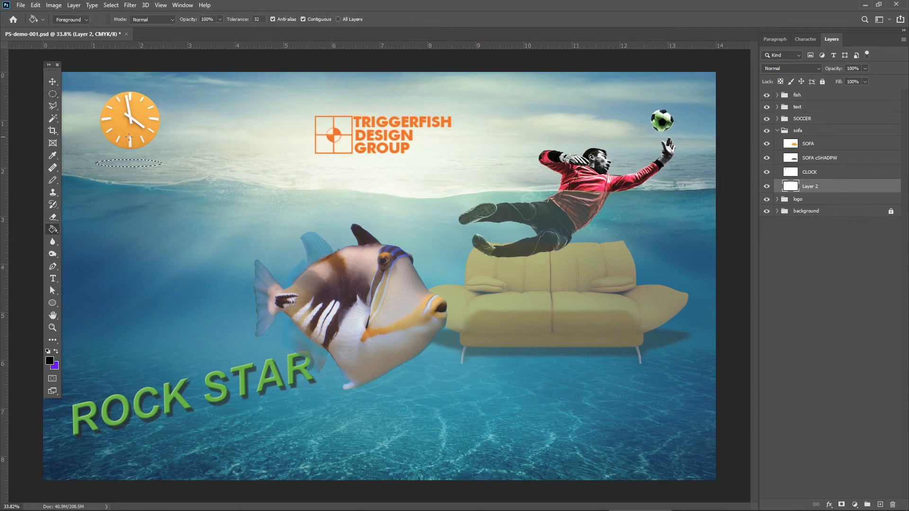
left_click(130, 163)
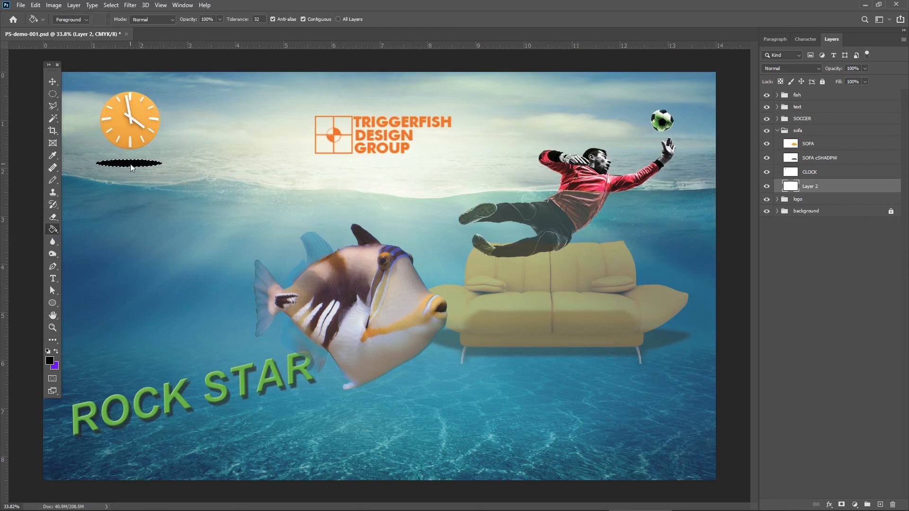
left_click(52, 81)
key("ctrl")
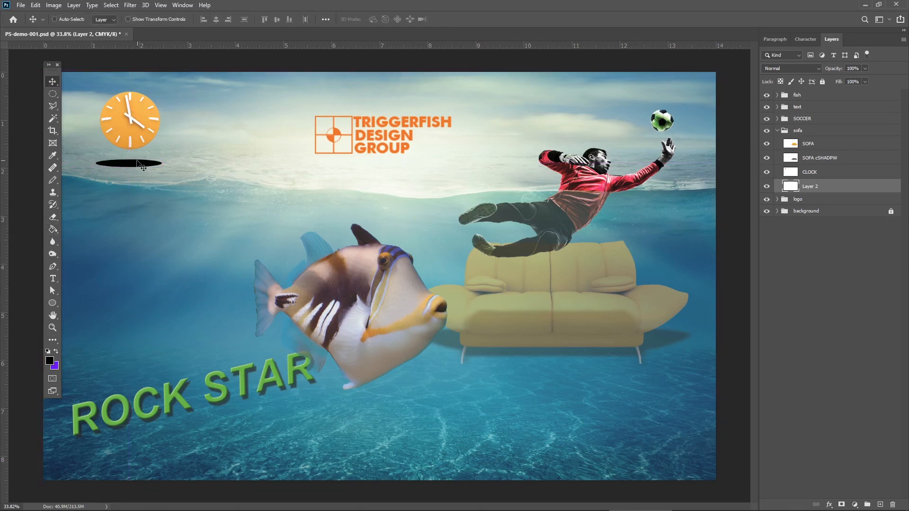
left_click_drag(137, 163, 141, 165)
Rename the black ellipse's layer as SHADOW.
double_click(809, 187)
type("SHADOW")
key("Return")
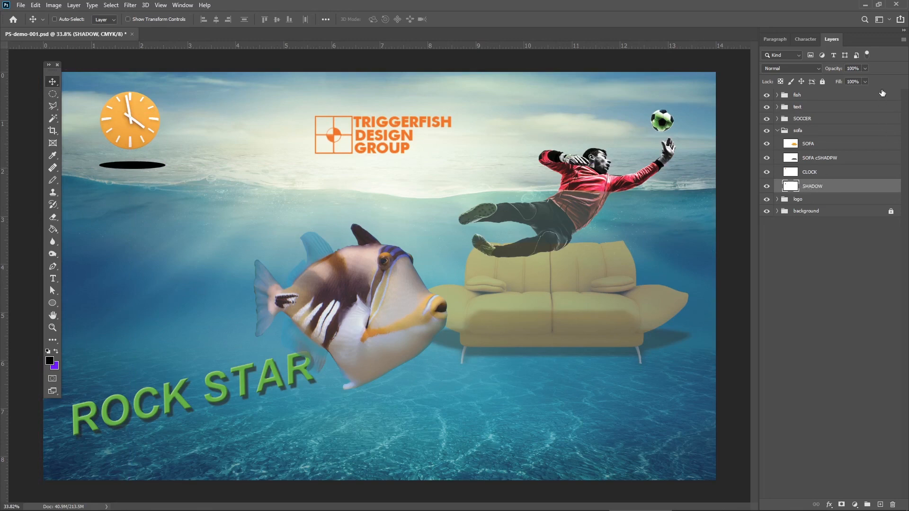
left_click(864, 69)
left_click_drag(855, 81, 831, 81)
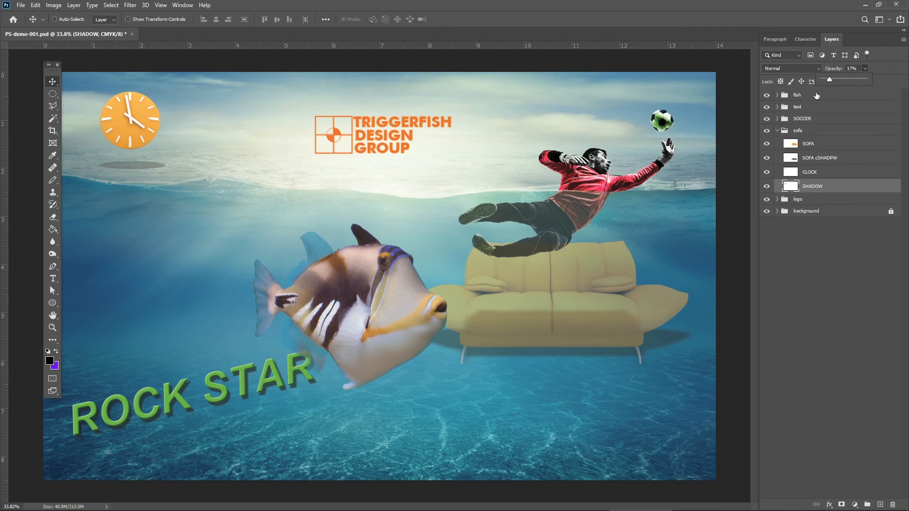
key("0")
Scale the SHADOW layer's ellipse down to about the width of the clock.
key("ctrl")
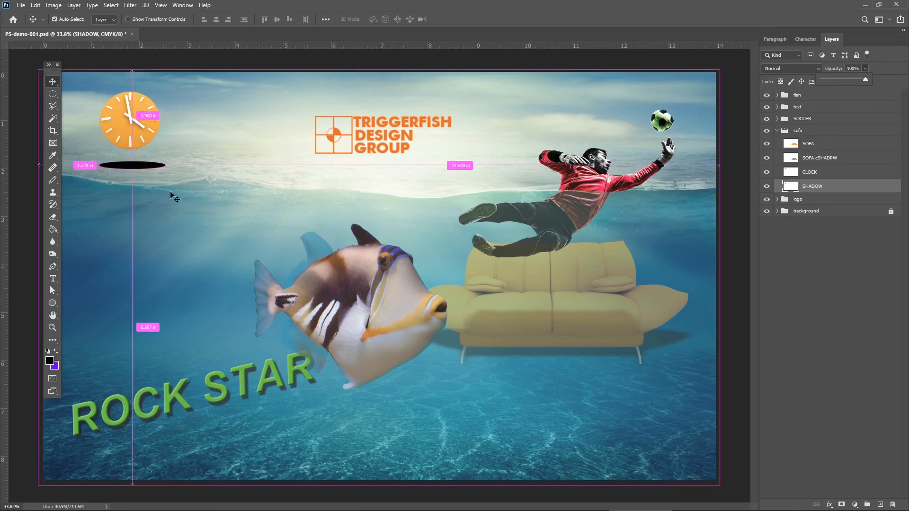
key("ctrl+t")
left_click_drag(166, 165, 143, 166)
key("Return")
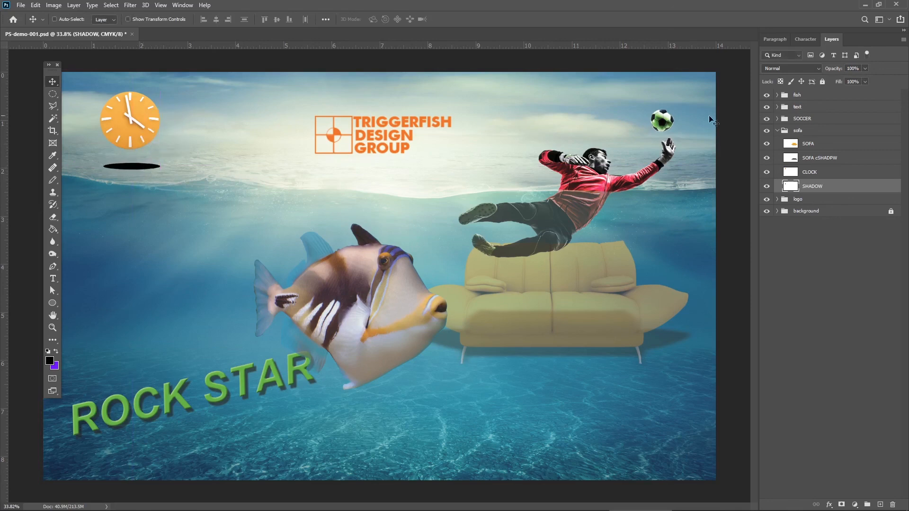
Set the SHADOW layer's opacity to 18% and move the floating toolbox off the image.
left_click(864, 69)
left_click_drag(848, 79, 833, 78)
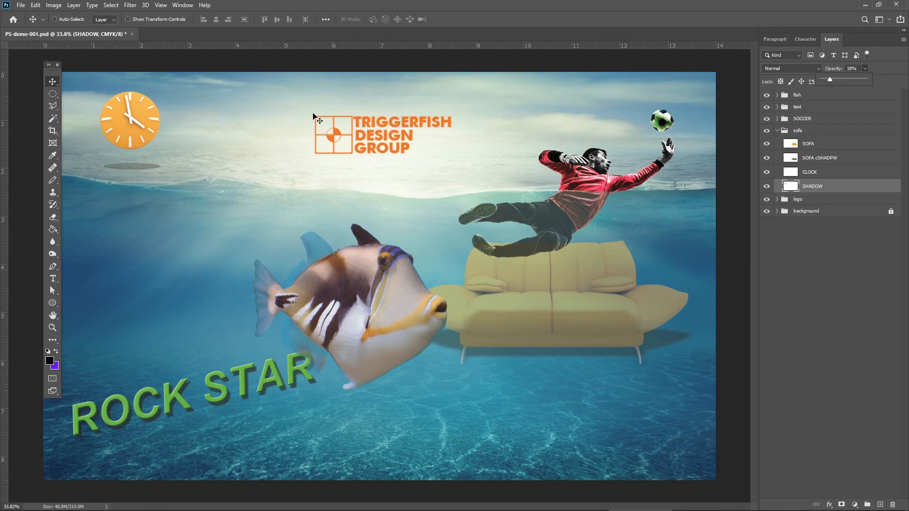
left_click_drag(56, 70, 24, 71)
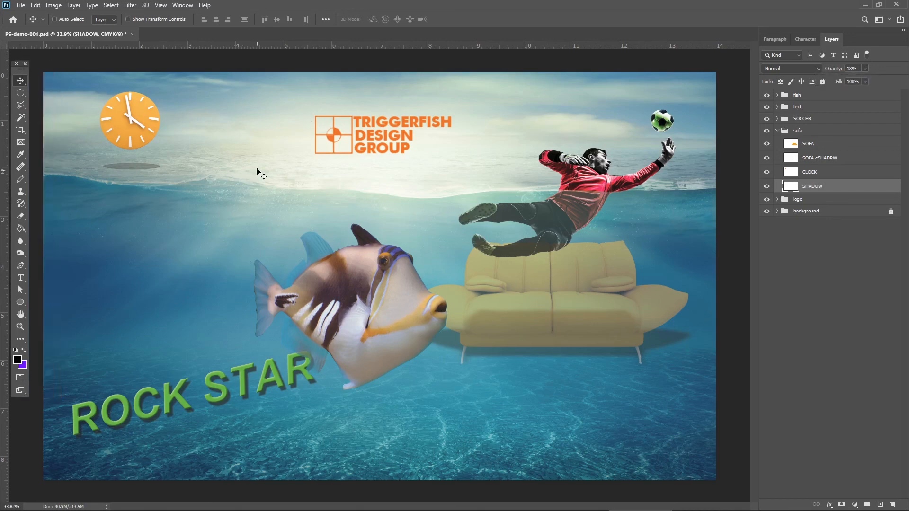
Apply a Bevel & Emboss effect with the Inner Bevel style to the CLOCK layer and collapse the sofa group.
left_click(829, 177)
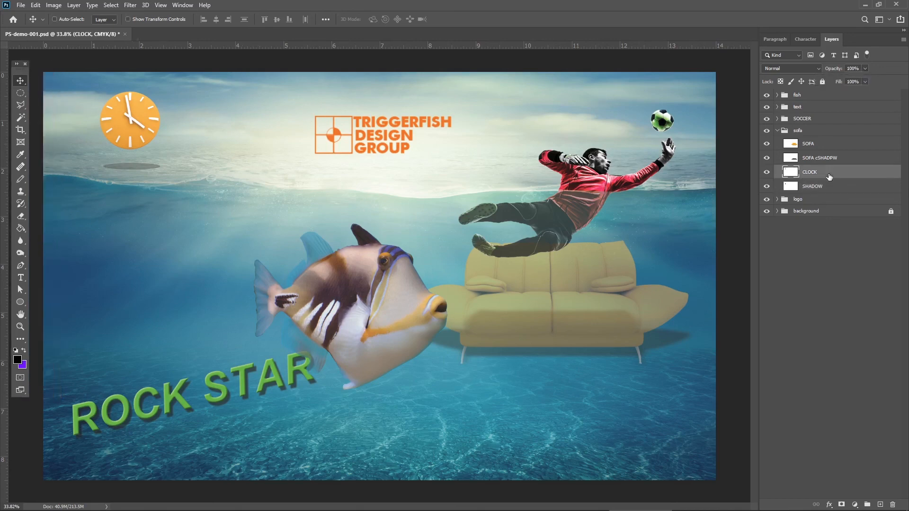
double_click(829, 177)
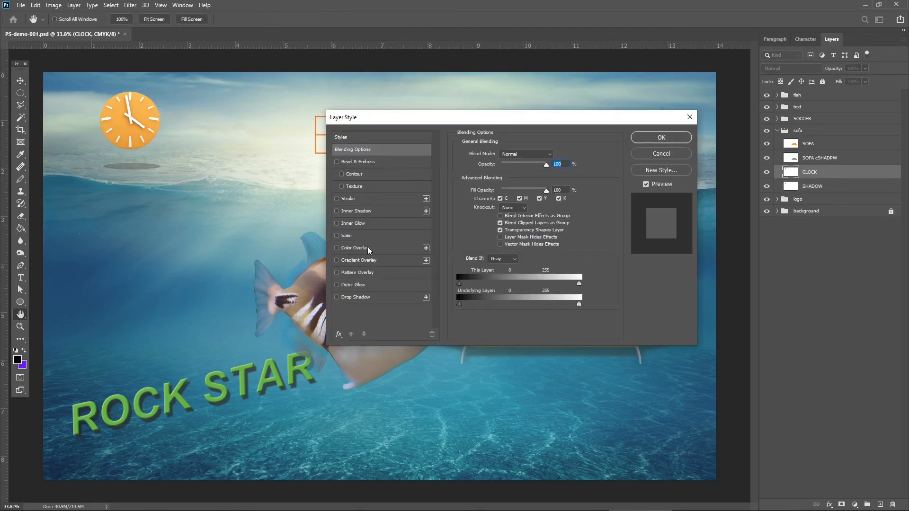
left_click(374, 163)
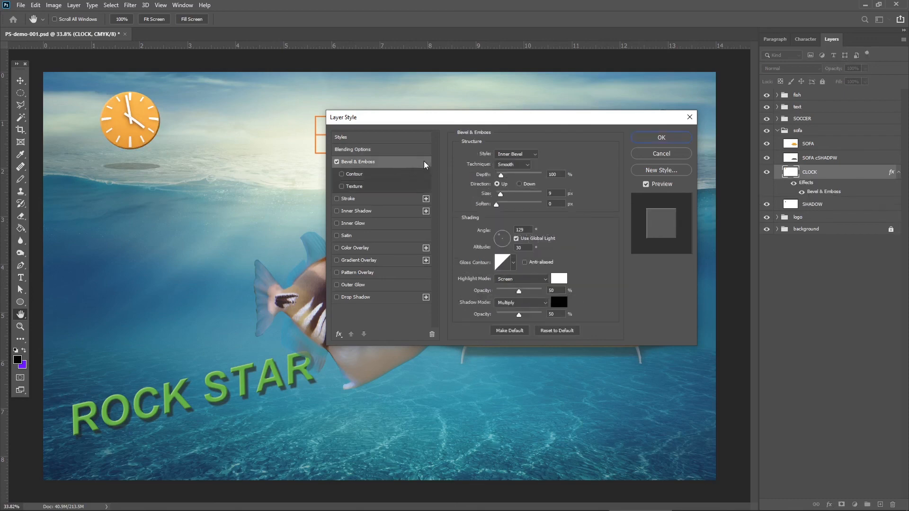
left_click_drag(515, 123, 505, 119)
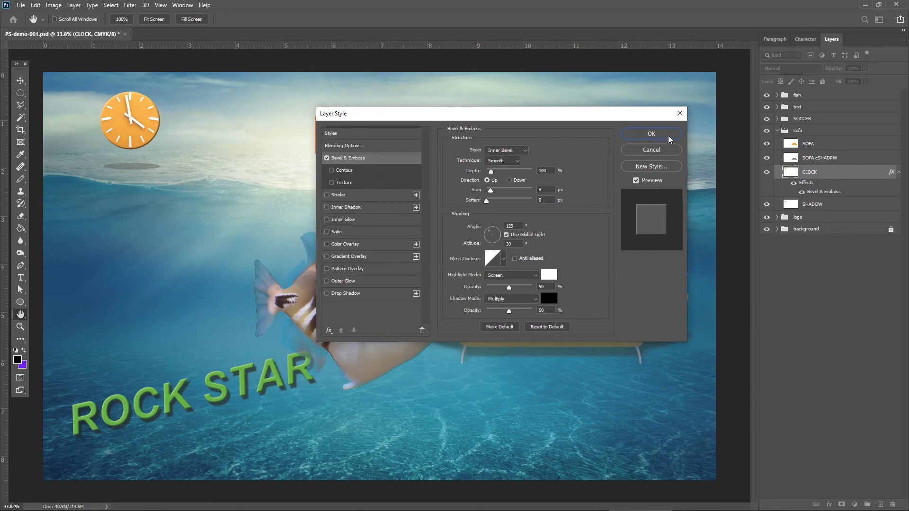
left_click(651, 134)
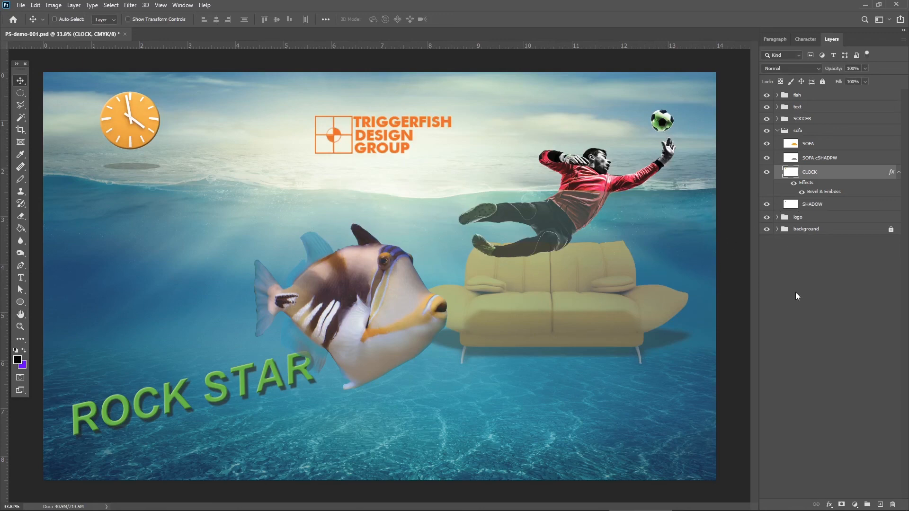
left_click(777, 132)
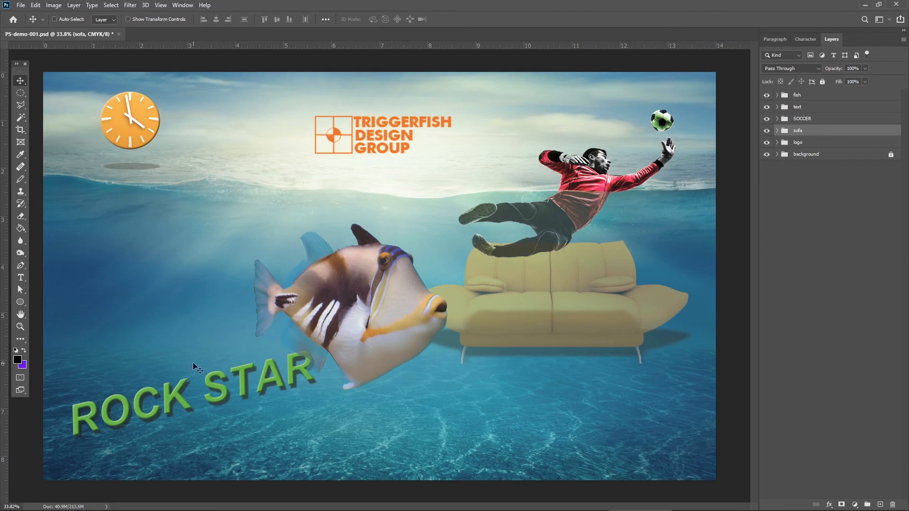
left_click_drag(22, 70, 43, 73)
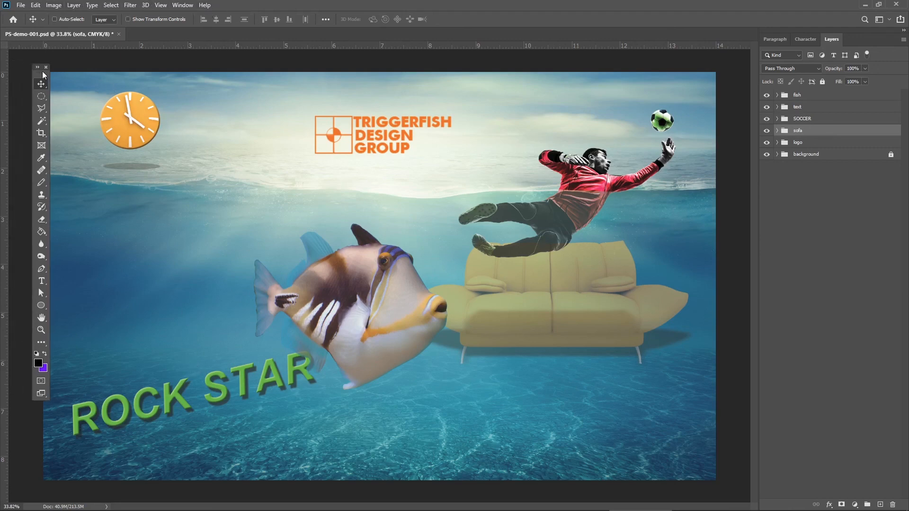